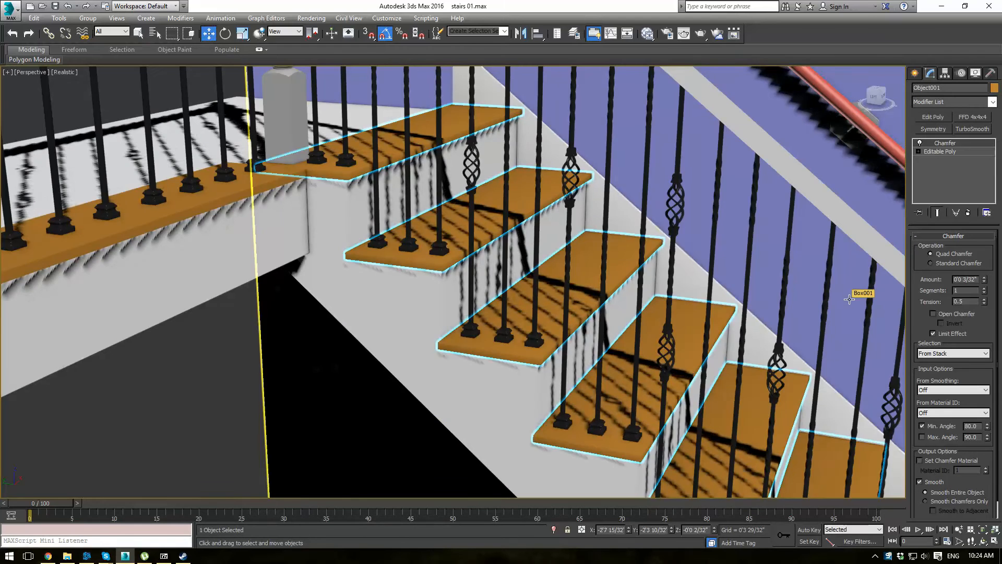
Step: Select the rear vertices of all straight treads in the left view and shift them slightly backward into the risers
{"action": "key", "text": "l"}
{"action": "key", "text": "F3"}
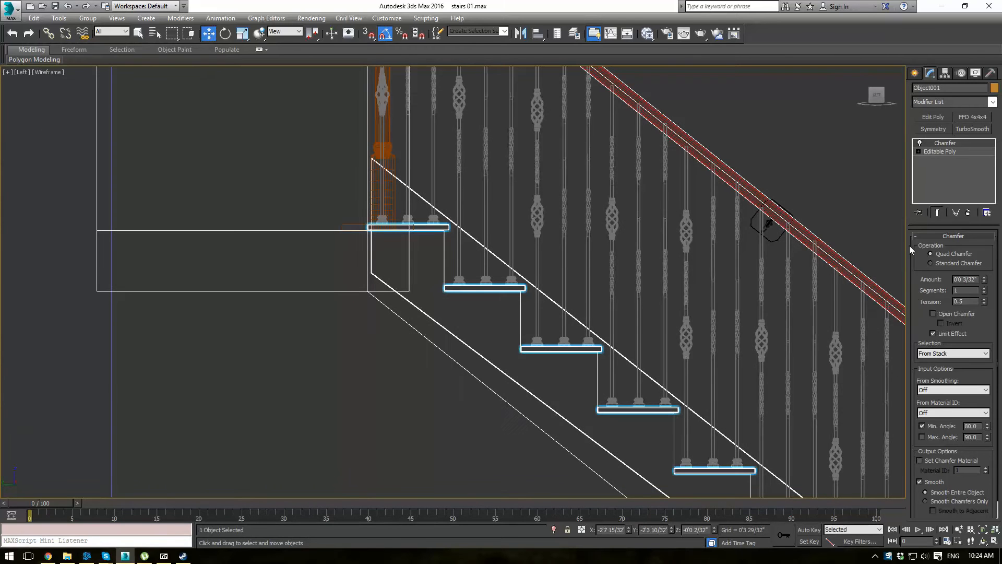
{"action": "left_click", "coordinate": [919, 152]}
{"action": "left_click", "coordinate": [927, 160]}
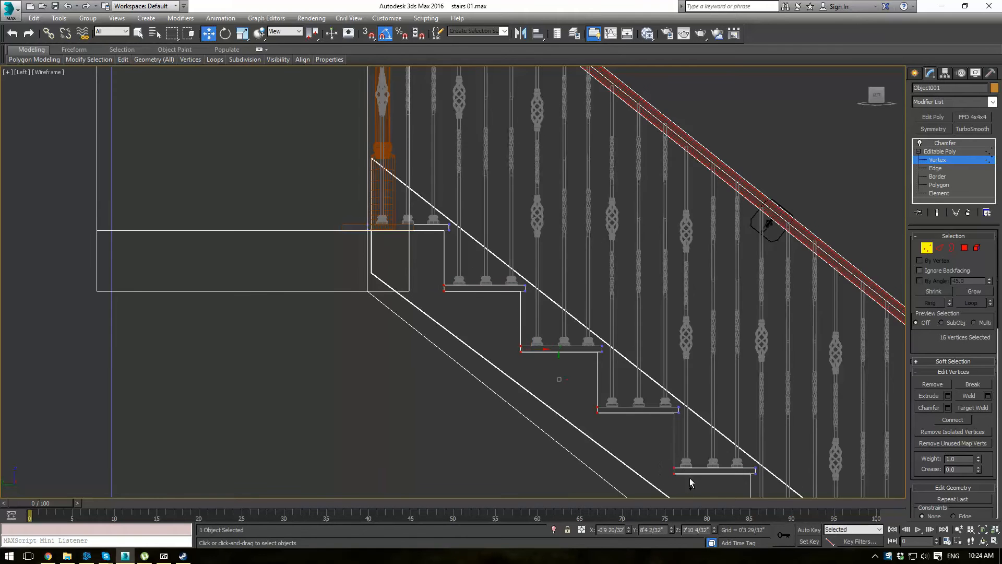
{"action": "middle_click_drag", "start_coordinate": [690, 477], "coordinate": [534, 276]}
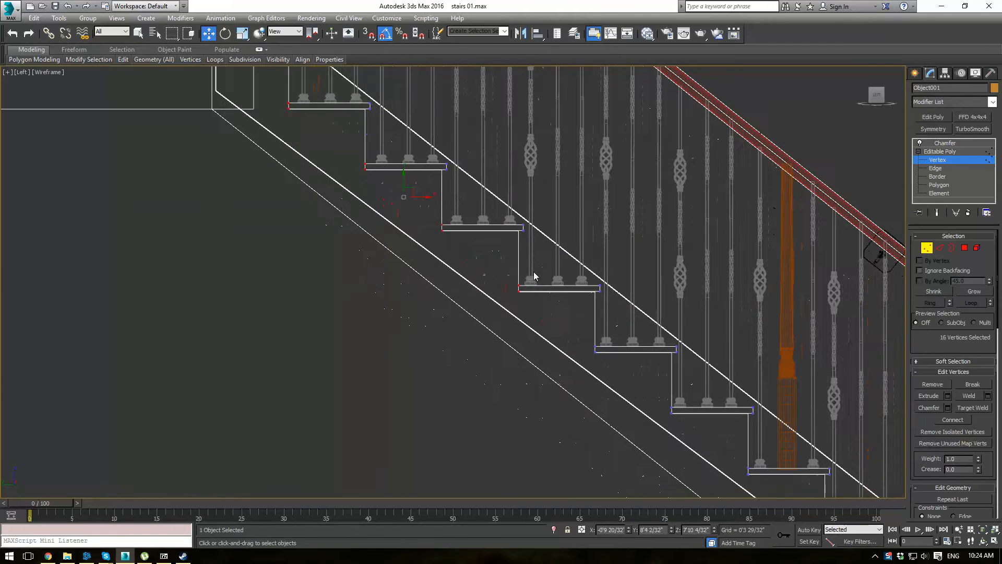
{"action": "left_click", "coordinate": [746, 467], "text": "ctrl"}
{"action": "middle_click_drag", "start_coordinate": [746, 468], "coordinate": [569, 274]}
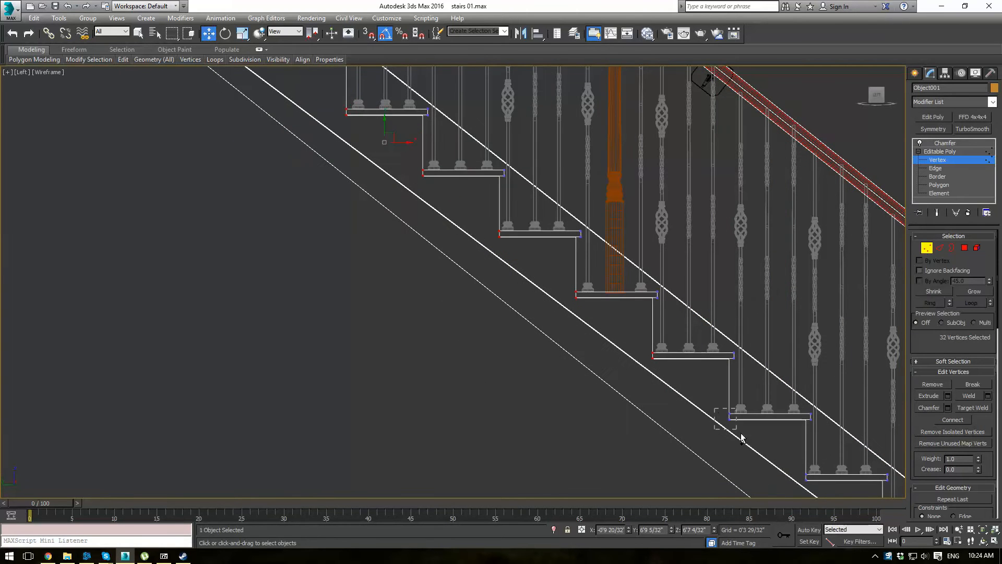
{"action": "middle_click_drag", "start_coordinate": [824, 474], "coordinate": [523, 232]}
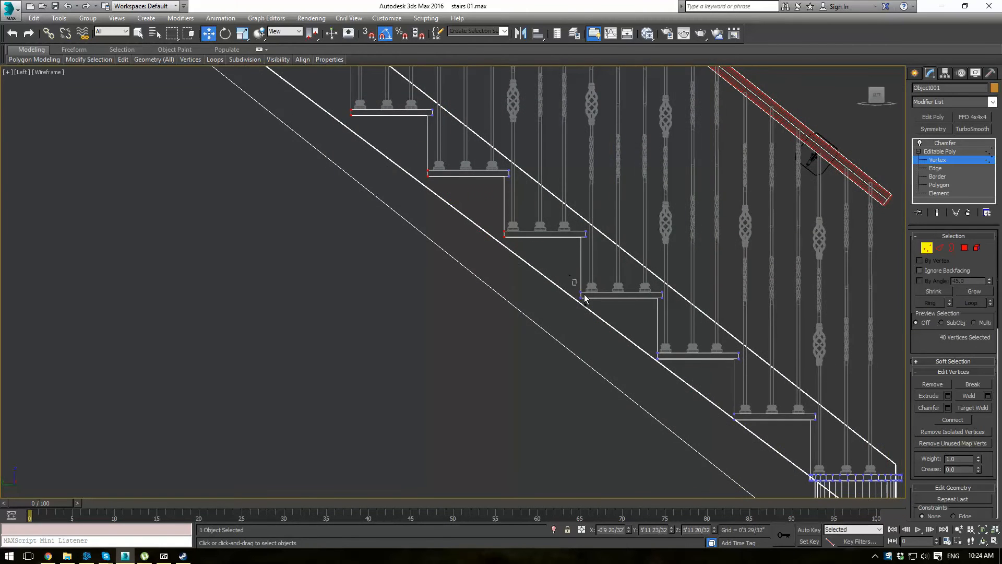
{"action": "scroll", "coordinate": [633, 331], "scroll_direction": "down", "scroll_amount": 2}
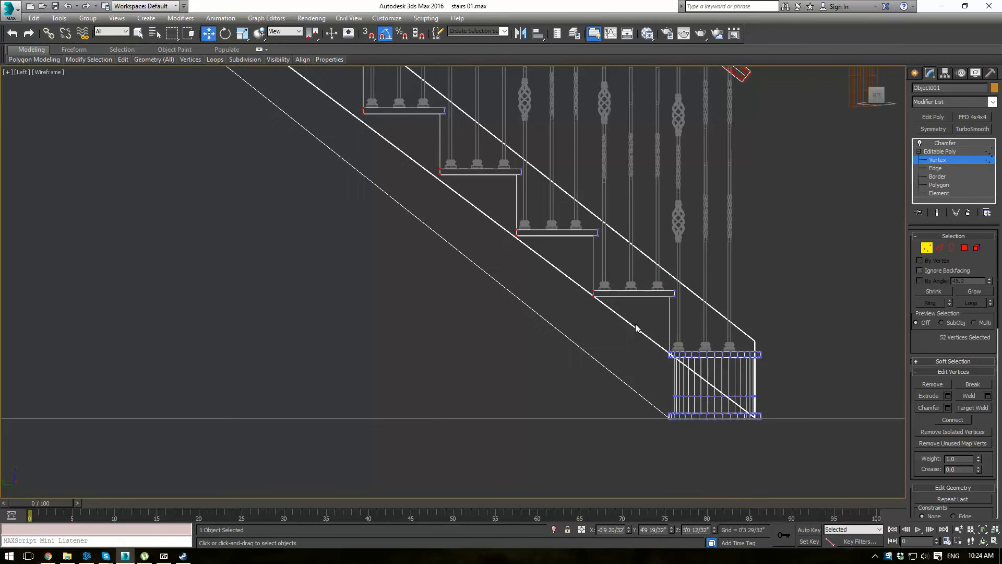
{"action": "scroll", "coordinate": [515, 268], "scroll_direction": "down", "scroll_amount": 2}
{"action": "scroll", "coordinate": [604, 366], "scroll_direction": "up", "scroll_amount": 2}
{"action": "scroll", "coordinate": [604, 367], "scroll_direction": "up", "scroll_amount": 2}
{"action": "scroll", "coordinate": [494, 291], "scroll_direction": "up", "scroll_amount": 2}
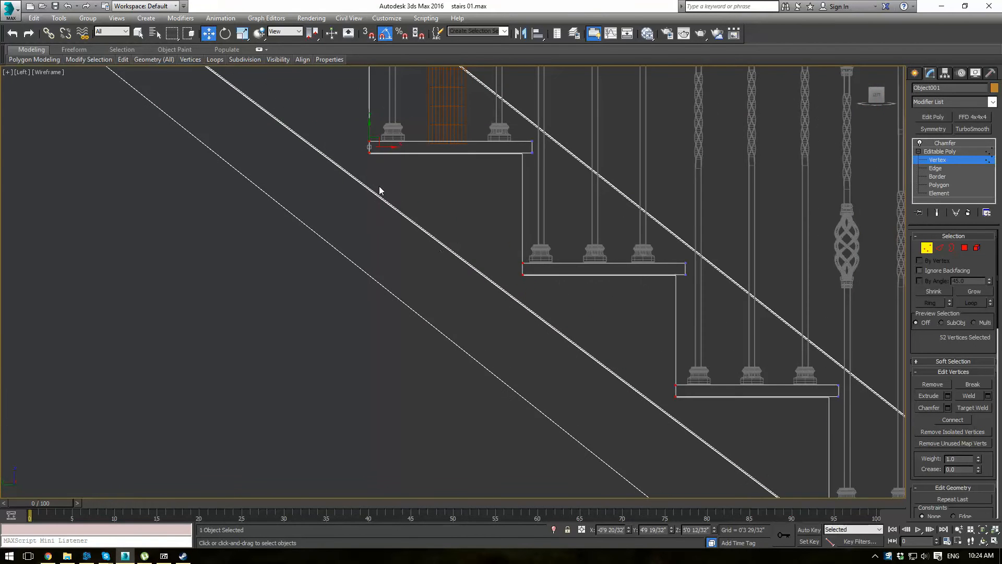
{"action": "left_click_drag", "start_coordinate": [382, 148], "coordinate": [378, 149]}
{"action": "left_click", "coordinate": [944, 143]}
Step: Inspect the extended treads against the white stair body in shaded perspective, from the upper steps down to the starting step
{"action": "key", "text": "p"}
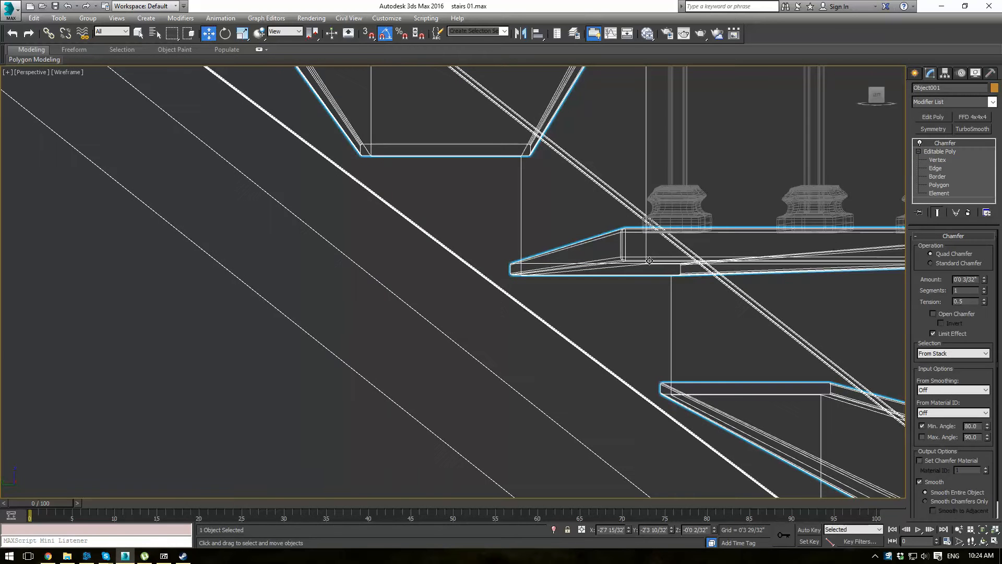
{"action": "key", "text": "F3"}
{"action": "key", "text": "z"}
{"action": "middle_click_drag", "start_coordinate": [595, 323], "coordinate": [499, 317]}
{"action": "left_click", "coordinate": [524, 331]}
{"action": "scroll", "coordinate": [498, 318], "scroll_direction": "up", "scroll_amount": 6}
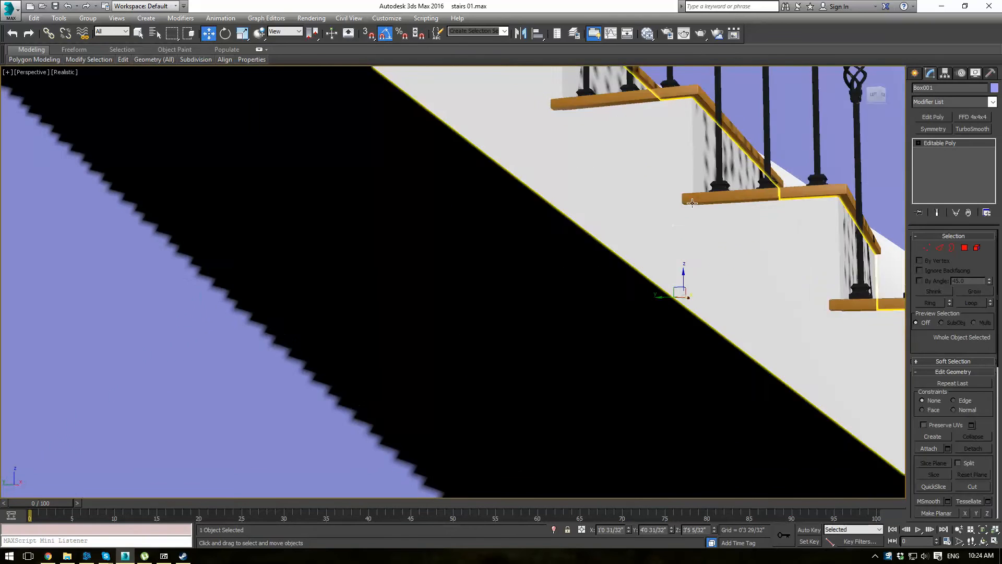
{"action": "middle_click_drag", "start_coordinate": [726, 198], "coordinate": [730, 224], "text": "alt"}
{"action": "middle_click_drag", "start_coordinate": [738, 309], "coordinate": [573, 207]}
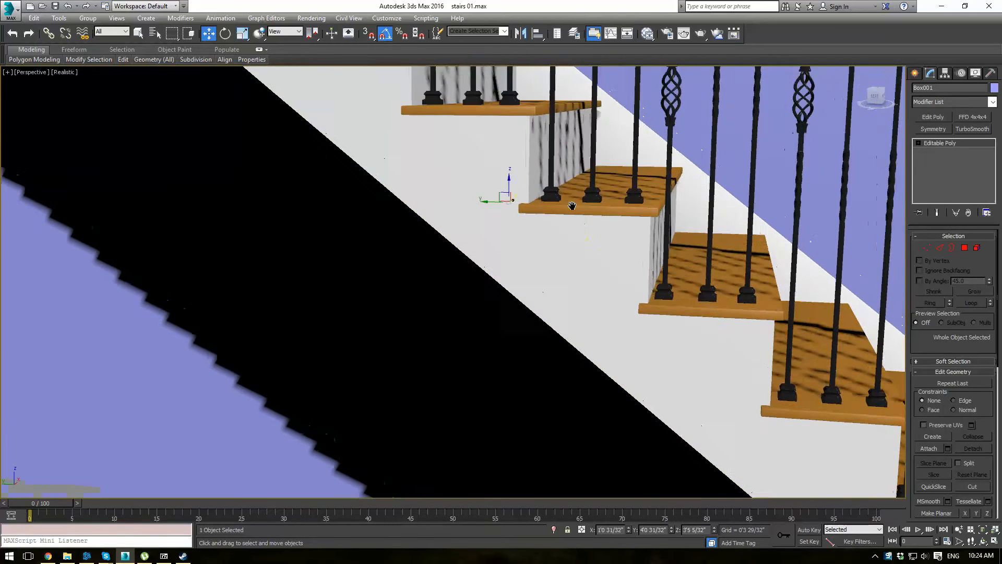
{"action": "scroll", "coordinate": [572, 207], "scroll_direction": "down", "scroll_amount": 3}
{"action": "middle_click_drag", "start_coordinate": [760, 357], "coordinate": [643, 311]}
{"action": "scroll", "coordinate": [660, 324], "scroll_direction": "up", "scroll_amount": 4}
Step: Select the rounded starting step as an element of the treads object and move it slightly back toward the staircase
{"action": "left_click", "coordinate": [643, 311]}
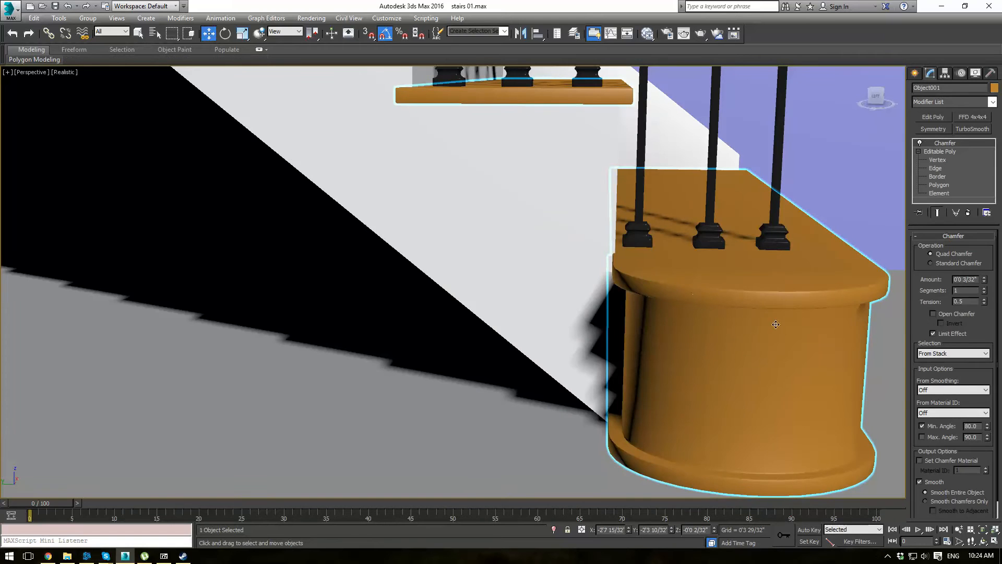
{"action": "left_click", "coordinate": [937, 194]}
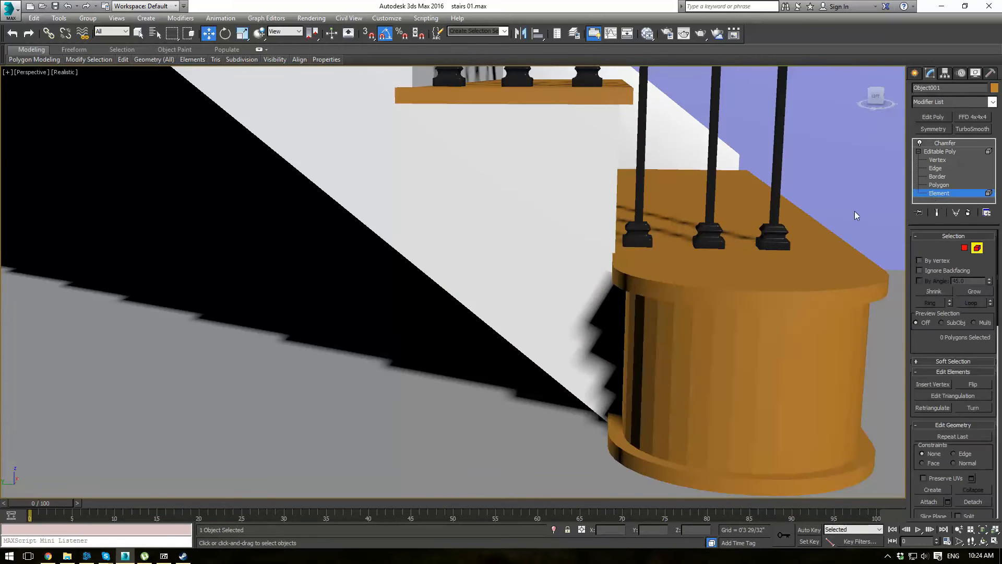
{"action": "left_click", "coordinate": [759, 280]}
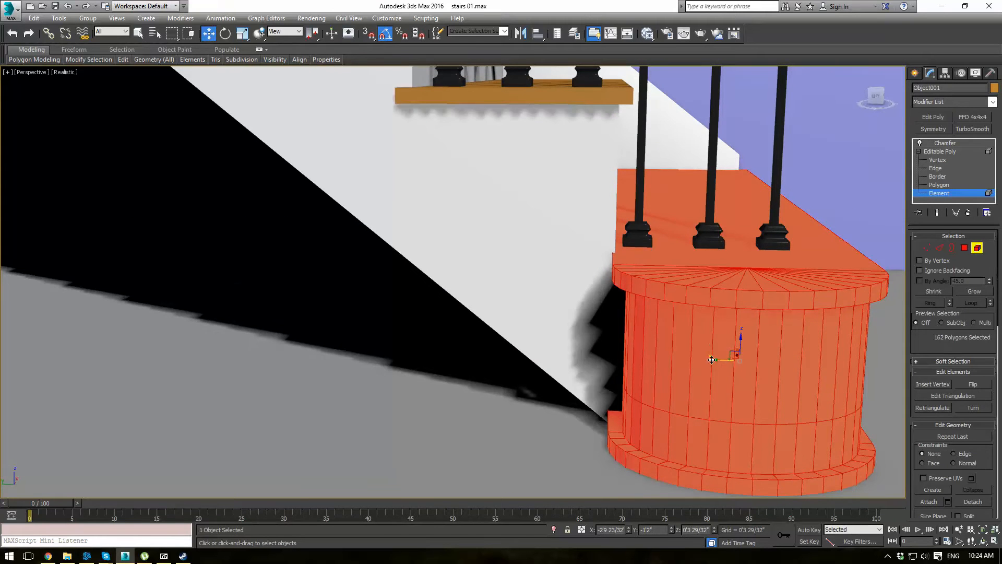
{"action": "key", "text": "r"}
{"action": "left_click_drag", "start_coordinate": [771, 362], "coordinate": [772, 361]}
{"action": "key", "text": "space"}
{"action": "middle_click_drag", "start_coordinate": [777, 351], "coordinate": [742, 364], "text": "alt"}
{"action": "key", "text": "w"}
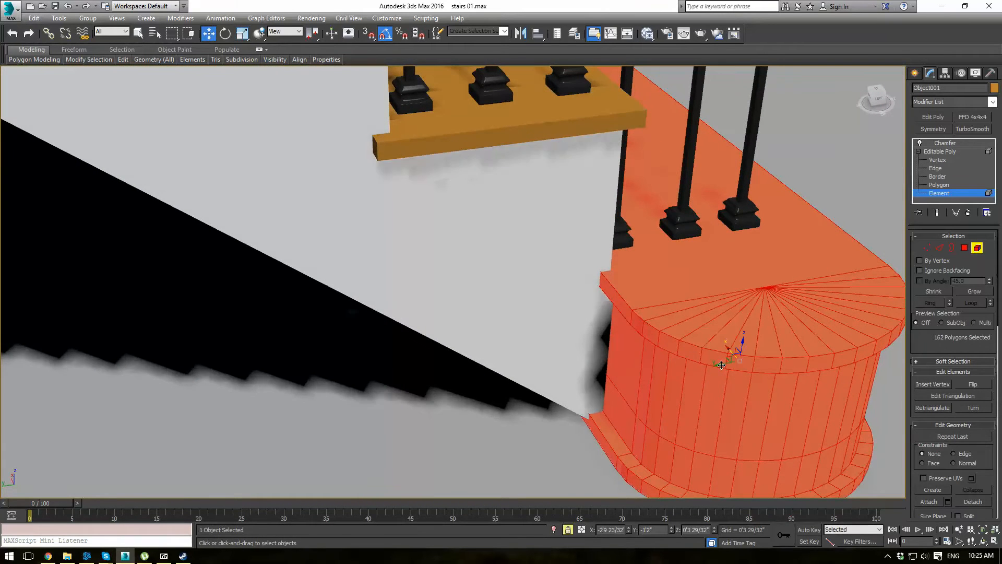
{"action": "left_click_drag", "start_coordinate": [726, 363], "coordinate": [715, 365]}
{"action": "scroll", "coordinate": [714, 366], "scroll_direction": "down", "scroll_amount": 4}
{"action": "middle_click_drag", "start_coordinate": [715, 366], "coordinate": [792, 358], "text": "alt"}
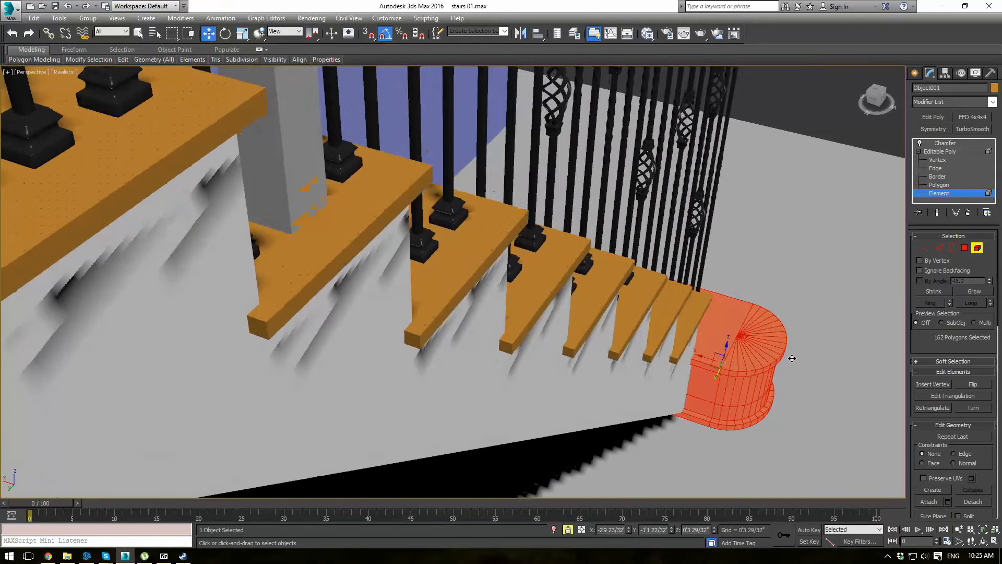
Step: Select the vertices of the starting step's rounded end in the top view and scale them to 126% along X
{"action": "left_click", "coordinate": [924, 250]}
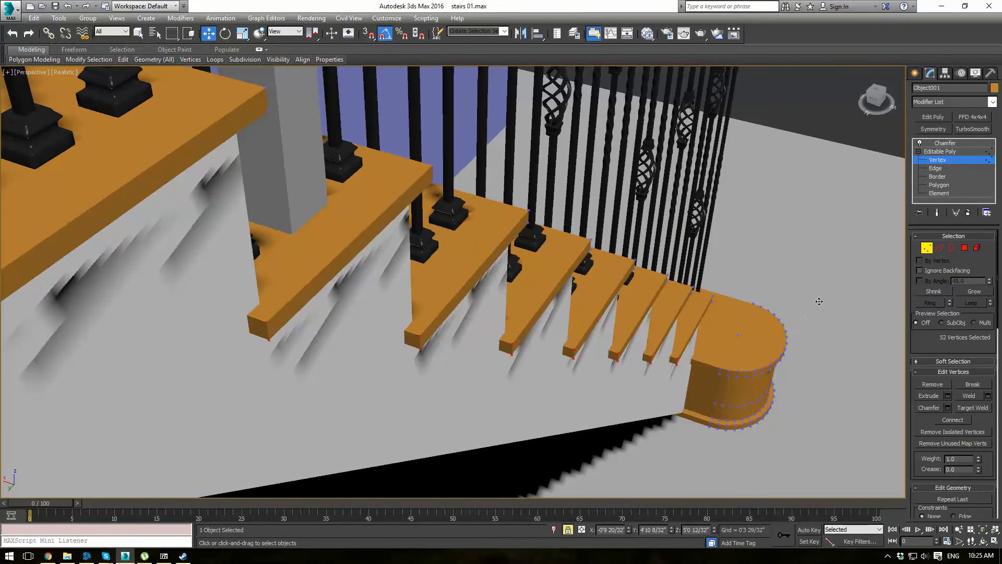
{"action": "middle_click_drag", "start_coordinate": [820, 301], "coordinate": [783, 263], "text": "alt"}
{"action": "left_click_drag", "start_coordinate": [783, 263], "coordinate": [649, 407]}
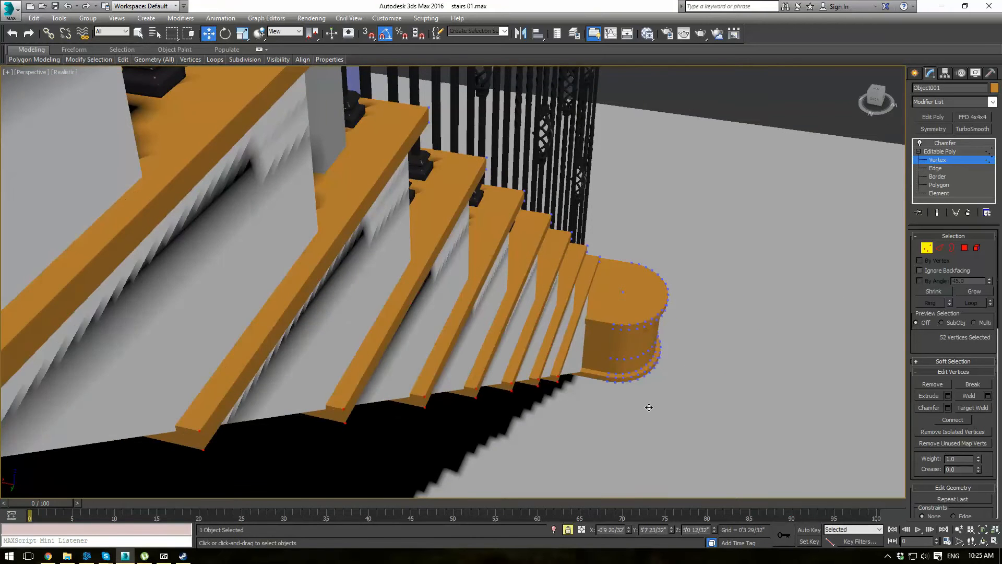
{"action": "right_click", "coordinate": [657, 393]}
{"action": "key", "text": "t"}
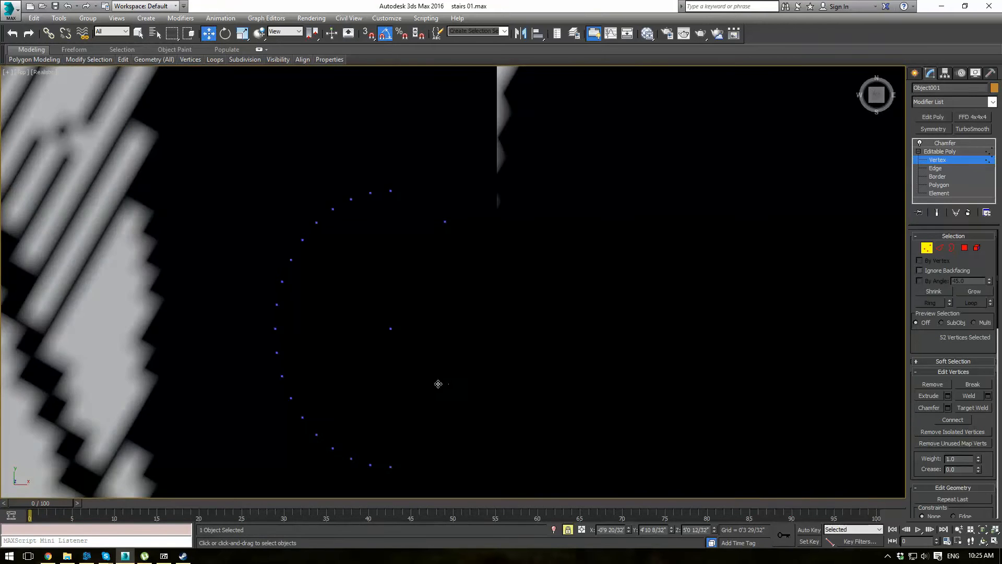
{"action": "scroll", "coordinate": [417, 344], "scroll_direction": "down", "scroll_amount": 5}
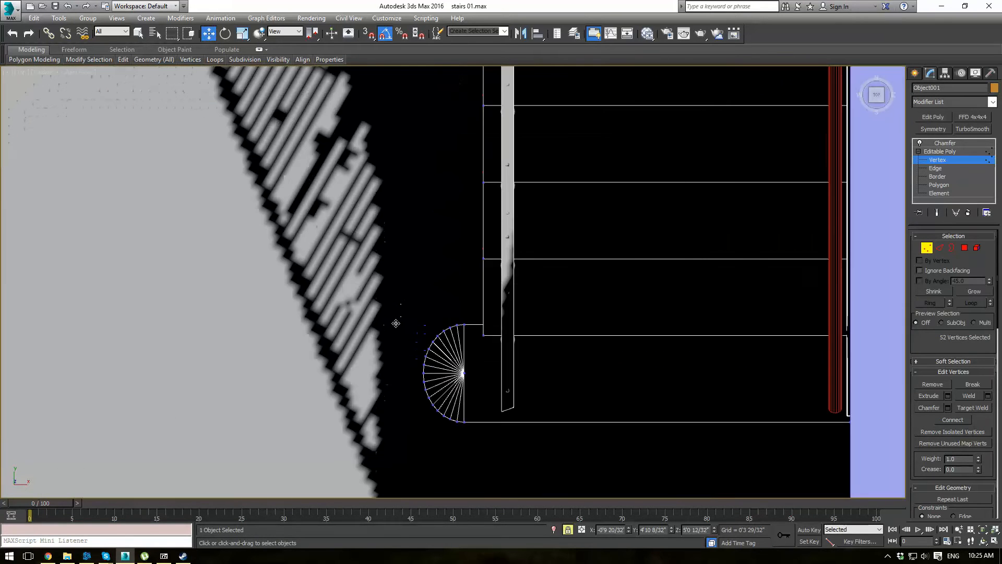
{"action": "left_click_drag", "start_coordinate": [443, 381], "coordinate": [466, 442]}
{"action": "key", "text": "ctrl+z"}
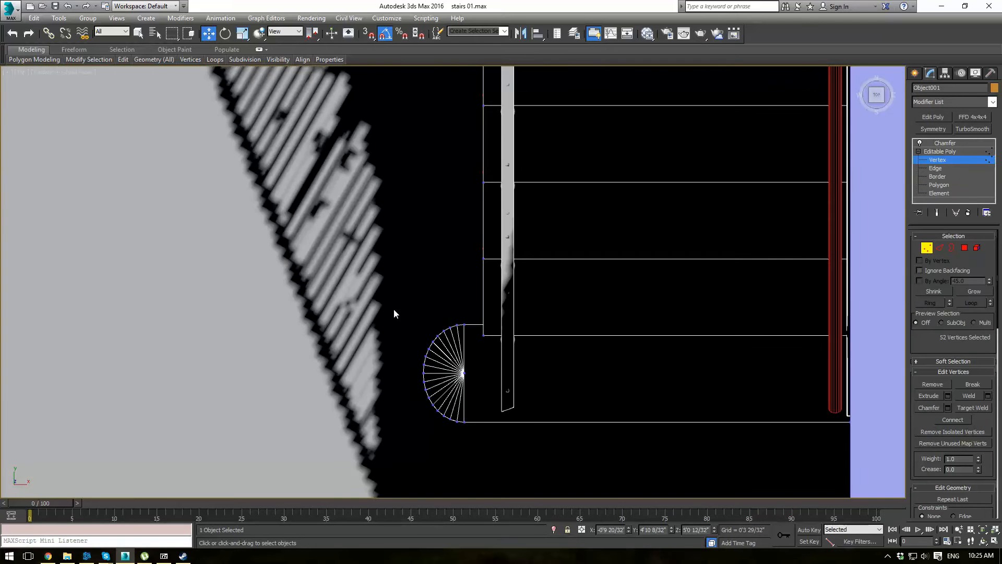
{"action": "left_click", "coordinate": [393, 310]}
{"action": "left_click_drag", "start_coordinate": [461, 435], "coordinate": [471, 434]}
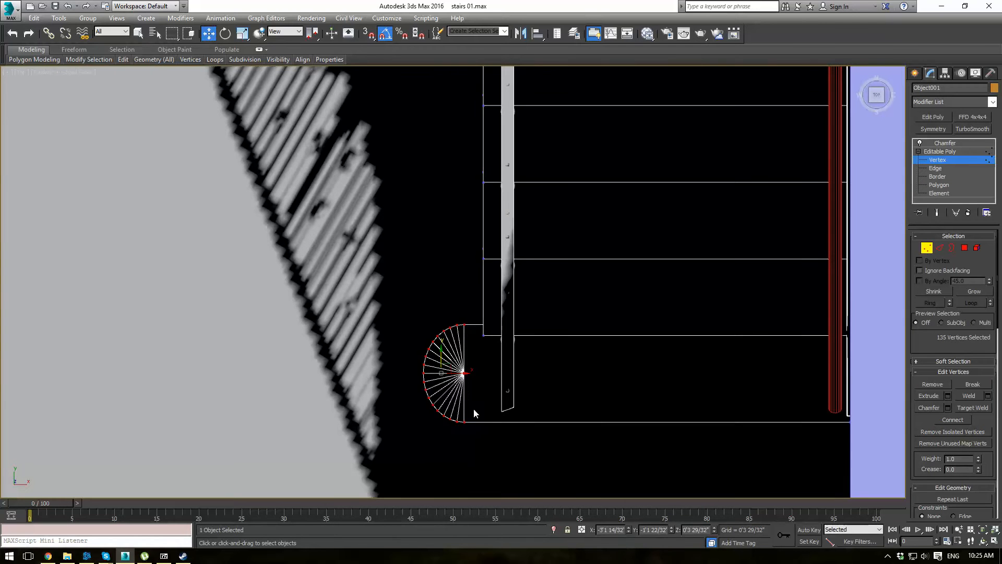
{"action": "key", "text": "r"}
{"action": "left_click_drag", "start_coordinate": [466, 371], "coordinate": [477, 371]}
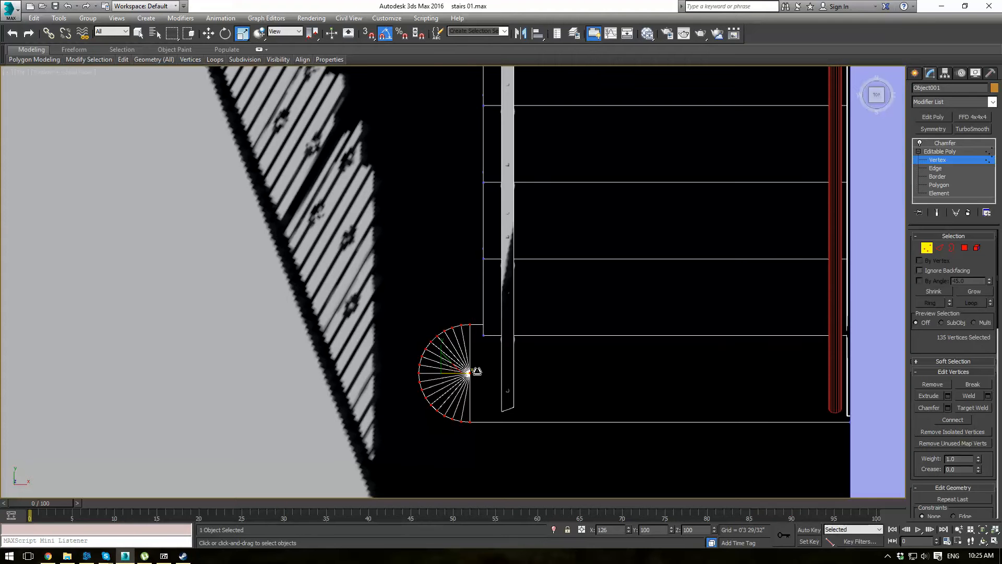
{"action": "left_click", "coordinate": [940, 160]}
{"action": "left_click", "coordinate": [945, 143]}
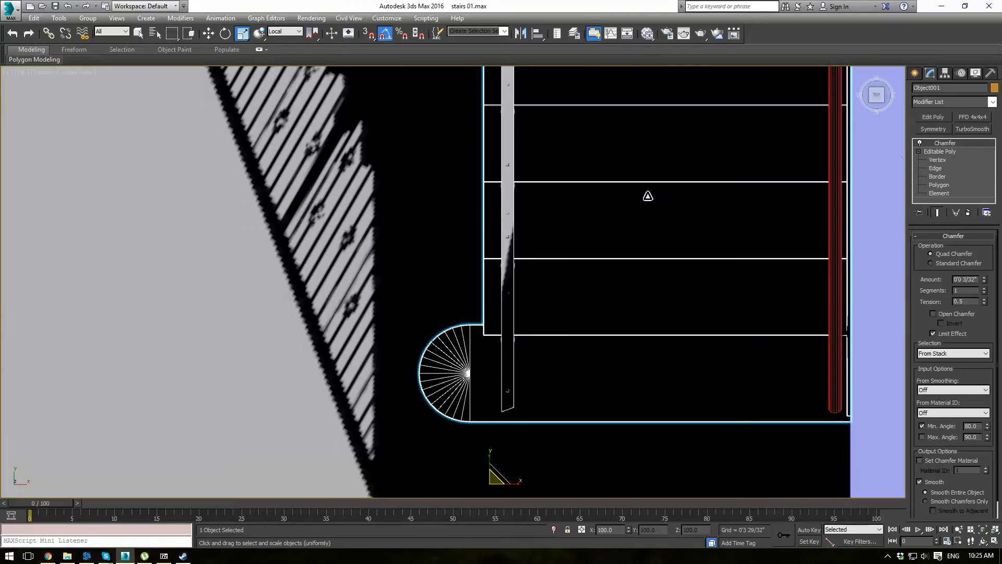
Step: Deselect the treads and examine the whole staircase in the shaded perspective view
{"action": "key", "text": "p"}
{"action": "key", "text": "F3"}
{"action": "scroll", "coordinate": [407, 300], "scroll_direction": "down", "scroll_amount": 5}
{"action": "middle_click_drag", "start_coordinate": [406, 306], "coordinate": [462, 225], "text": "alt"}
{"action": "key", "text": "F3"}
{"action": "left_click", "coordinate": [782, 302]}
{"action": "middle_click_drag", "start_coordinate": [583, 339], "coordinate": [606, 295], "text": "alt"}
{"action": "key", "text": "F4"}
{"action": "scroll", "coordinate": [459, 275], "scroll_direction": "up", "scroll_amount": 3}
{"action": "scroll", "coordinate": [466, 301], "scroll_direction": "down", "scroll_amount": 5}
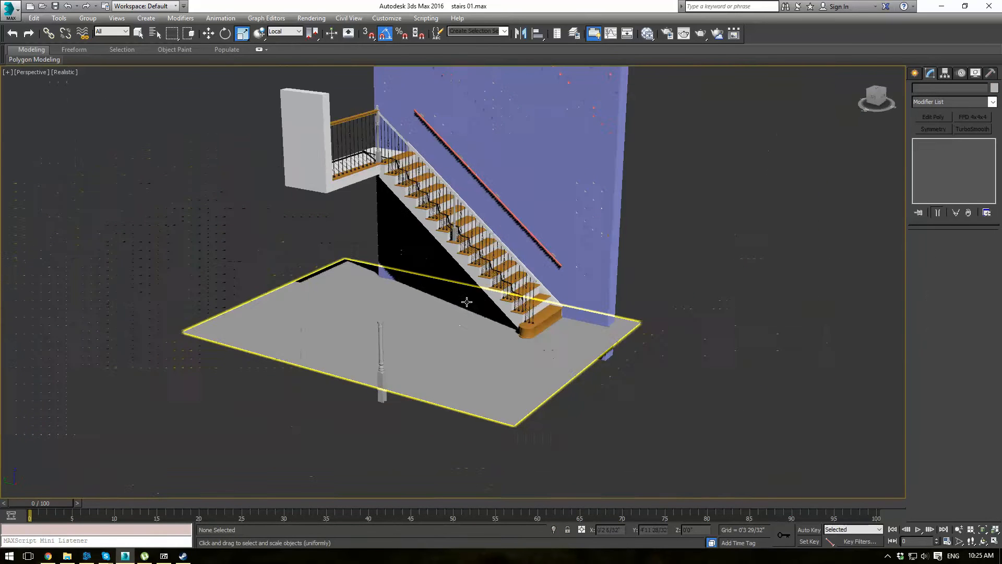
Step: Select the bottom newel post and set the top view to Shaded display
{"action": "left_click", "coordinate": [385, 358]}
{"action": "key", "text": "t"}
{"action": "scroll", "coordinate": [389, 396], "scroll_direction": "down", "scroll_amount": 3}
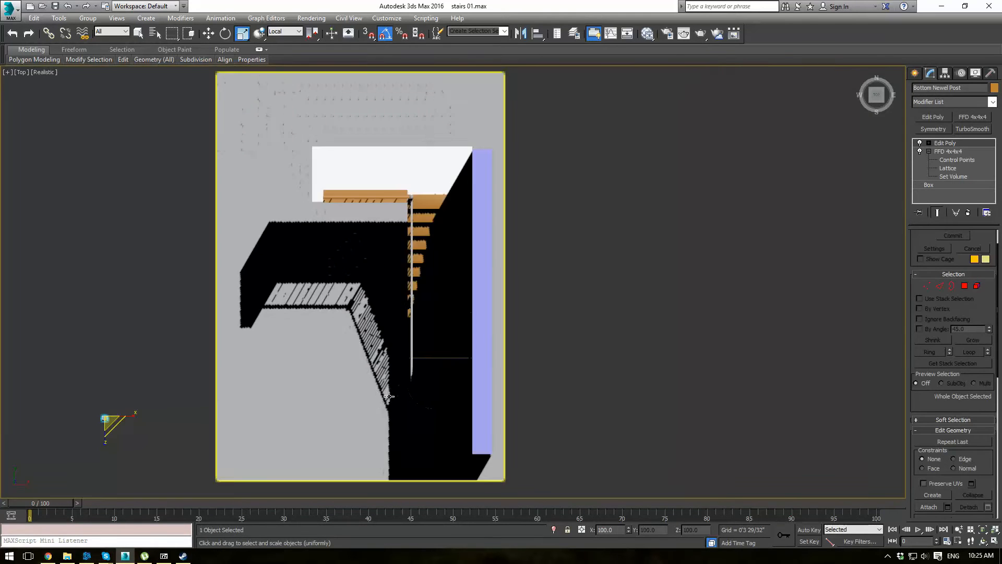
{"action": "left_click", "coordinate": [45, 72]}
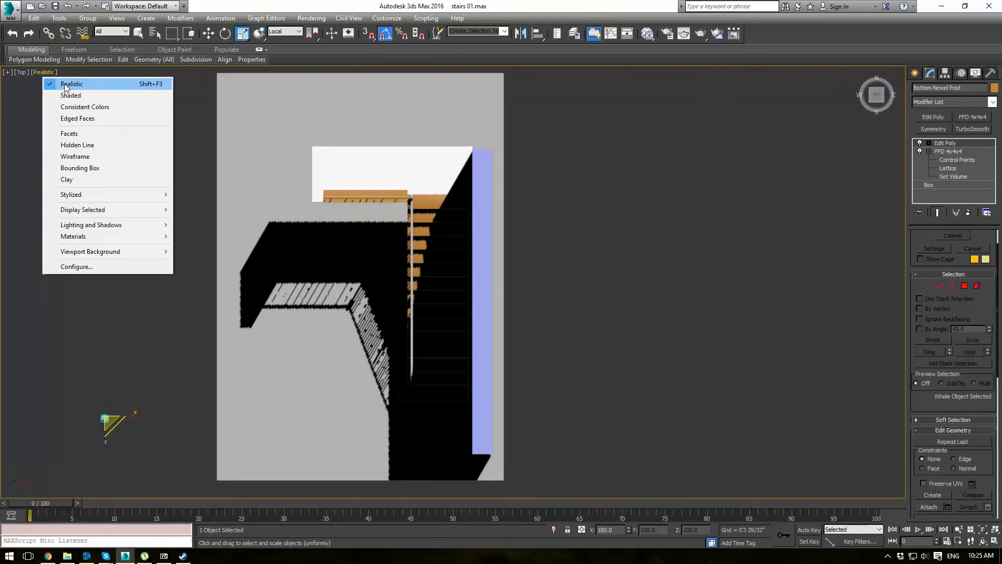
{"action": "left_click", "coordinate": [71, 93]}
{"action": "middle_click_drag", "start_coordinate": [216, 322], "coordinate": [220, 318]}
Step: Move the bottom newel post in the top view onto the rounded end of the starting step
{"action": "scroll", "coordinate": [220, 318], "scroll_direction": "up", "scroll_amount": 5}
{"action": "key", "text": "w"}
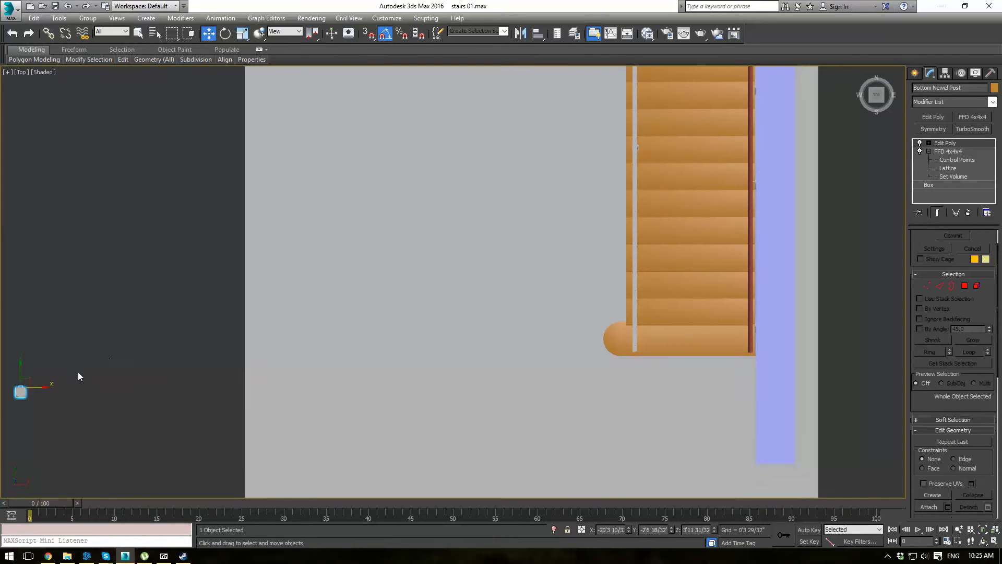
{"action": "left_click_drag", "start_coordinate": [83, 382], "coordinate": [602, 333]}
{"action": "scroll", "coordinate": [602, 333], "scroll_direction": "up", "scroll_amount": 6}
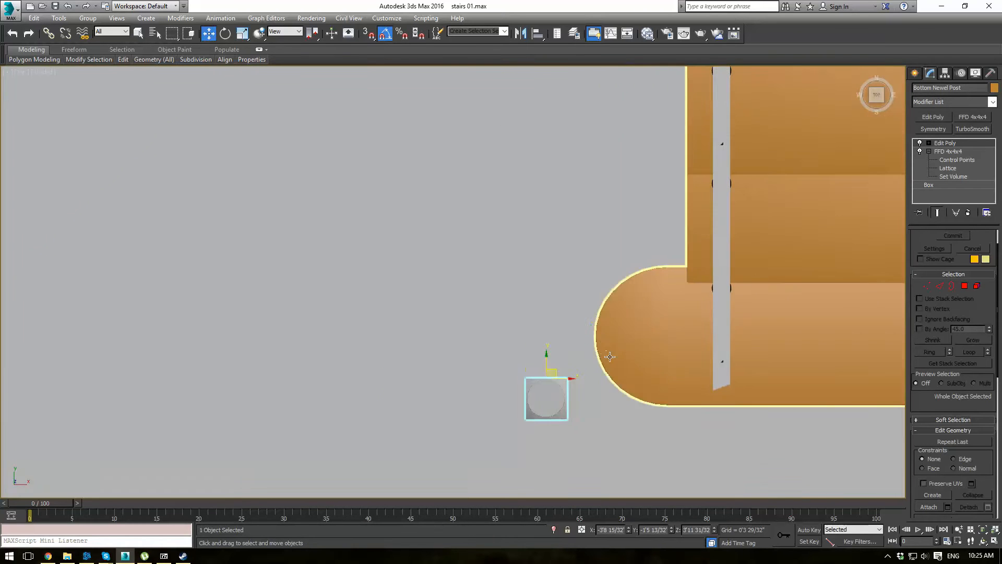
{"action": "middle_click_drag", "start_coordinate": [570, 367], "coordinate": [389, 324]}
{"action": "left_click_drag", "start_coordinate": [374, 330], "coordinate": [487, 264]}
Step: Lower the bottom newel post in the left view until its base rests on the starting step
{"action": "key", "text": "p"}
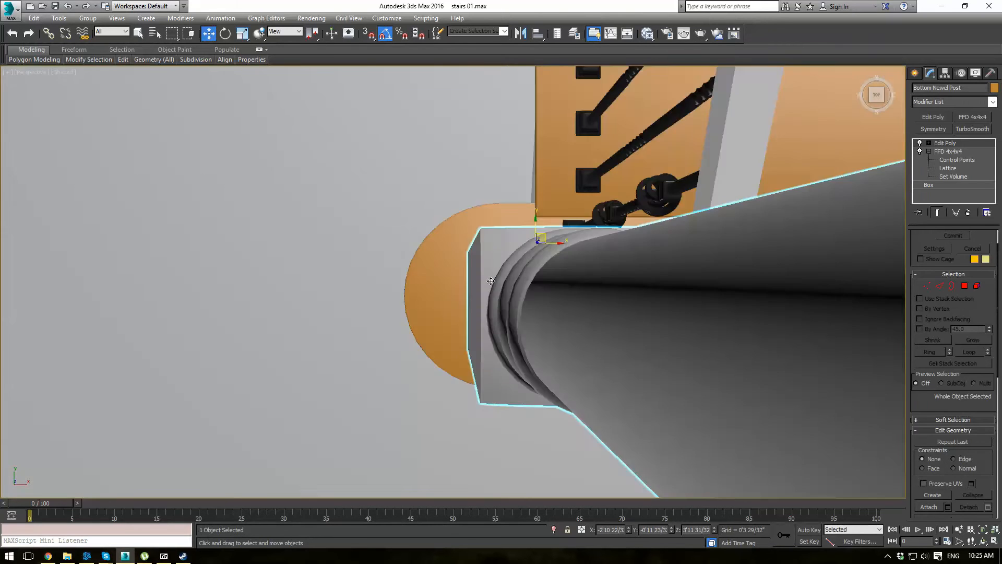
{"action": "scroll", "coordinate": [591, 219], "scroll_direction": "down", "scroll_amount": 5}
{"action": "middle_click_drag", "start_coordinate": [591, 220], "coordinate": [549, 212], "text": "alt"}
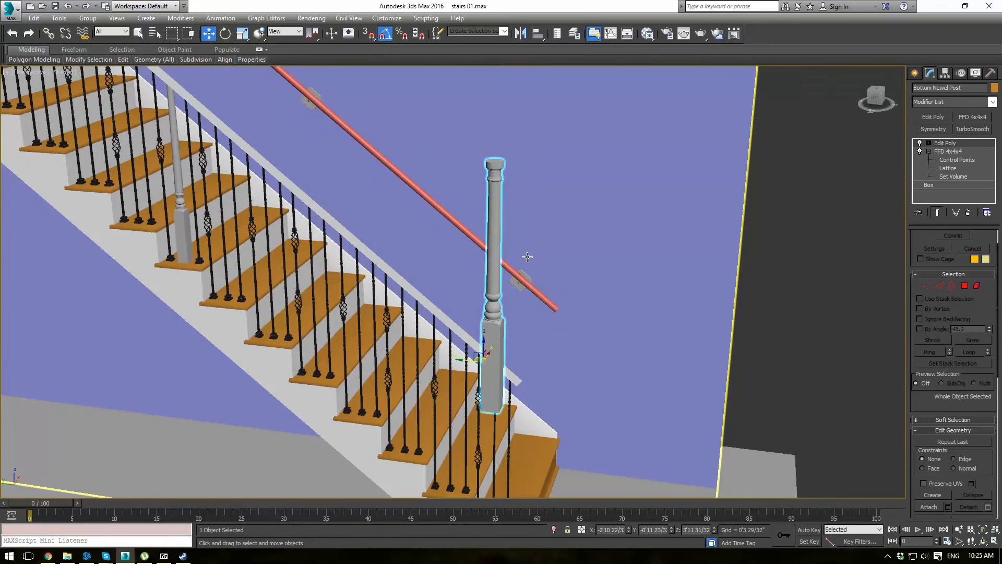
{"action": "key", "text": "l"}
{"action": "scroll", "coordinate": [553, 261], "scroll_direction": "down", "scroll_amount": 5}
{"action": "scroll", "coordinate": [571, 222], "scroll_direction": "up", "scroll_amount": 4}
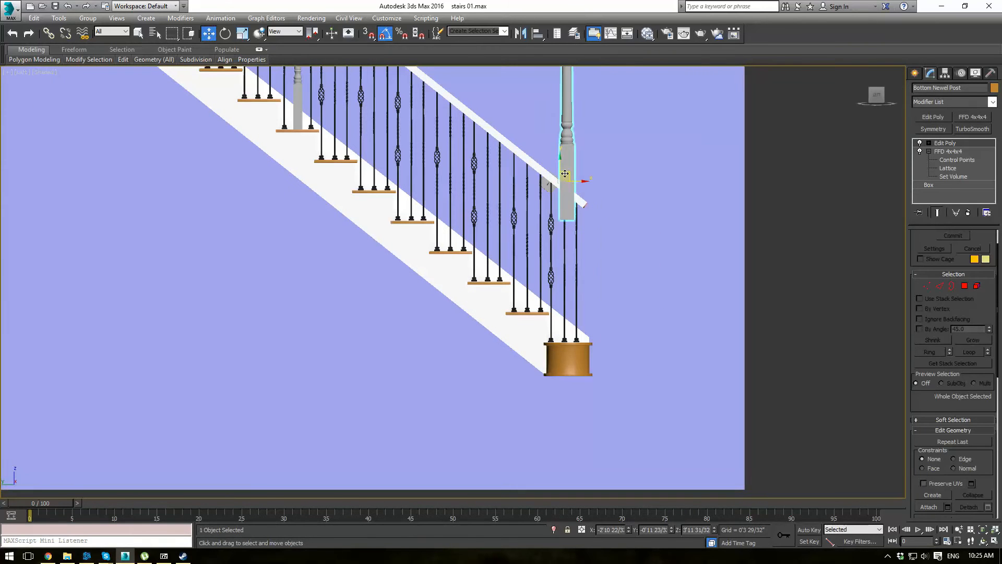
{"action": "left_click_drag", "start_coordinate": [564, 157], "coordinate": [566, 281]}
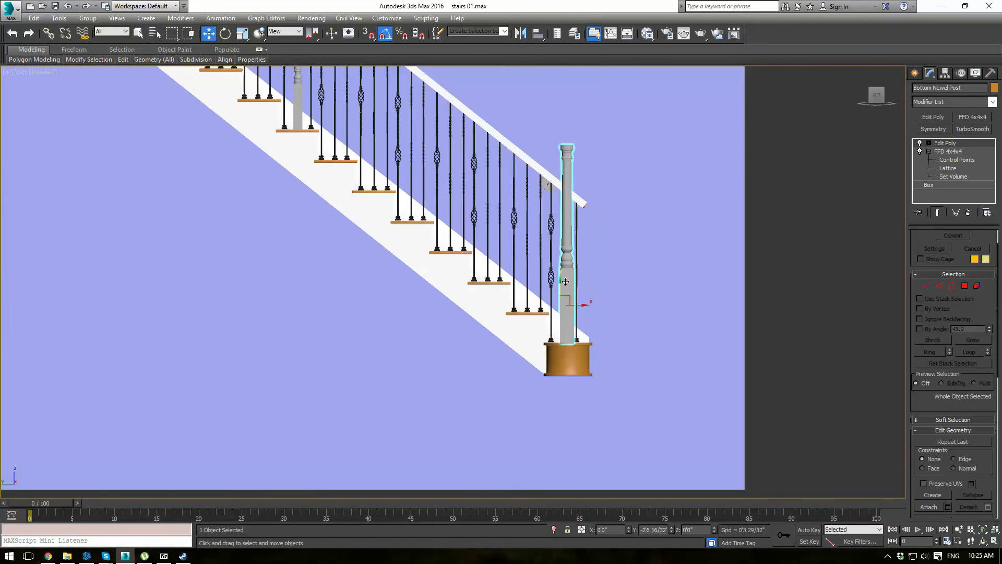
Step: Scale the bottom newel post down uniformly below the handrail and move it down to stand on the starting step
{"action": "scroll", "coordinate": [568, 279], "scroll_direction": "up", "scroll_amount": 2}
{"action": "key", "text": "r"}
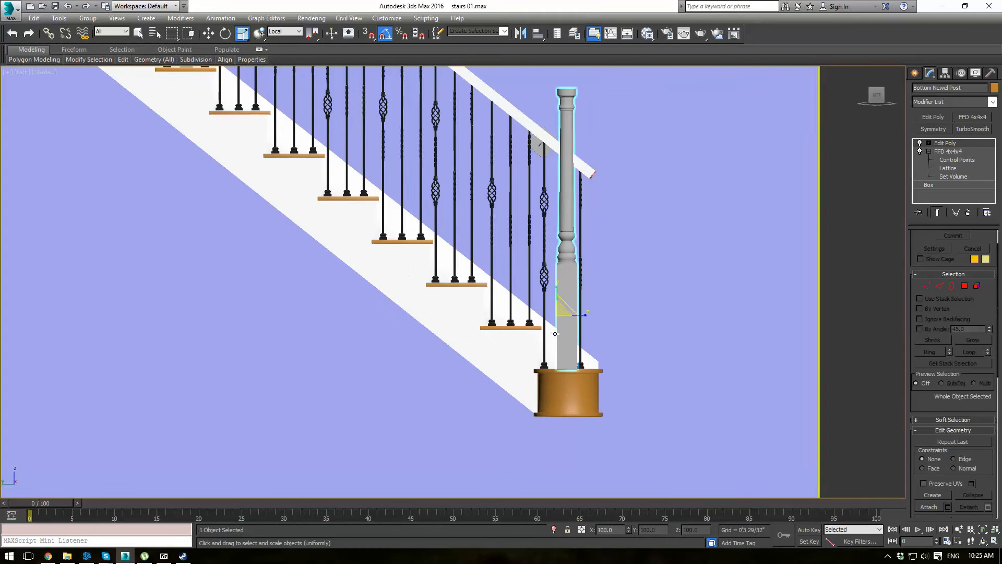
{"action": "left_click_drag", "start_coordinate": [562, 320], "coordinate": [566, 341]}
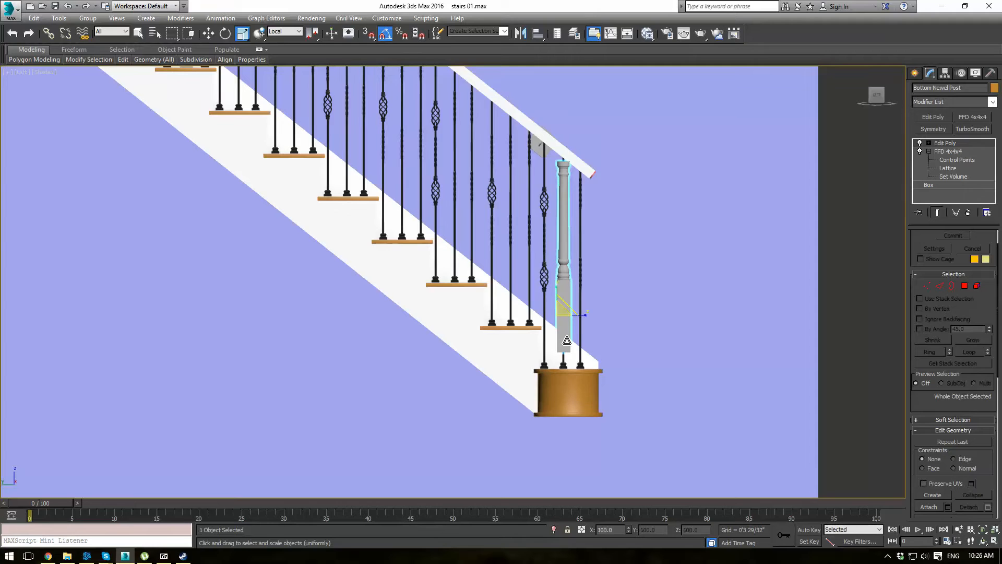
{"action": "scroll", "coordinate": [567, 340], "scroll_direction": "up", "scroll_amount": 2}
{"action": "key", "text": "w"}
{"action": "left_click_drag", "start_coordinate": [551, 305], "coordinate": [552, 311]}
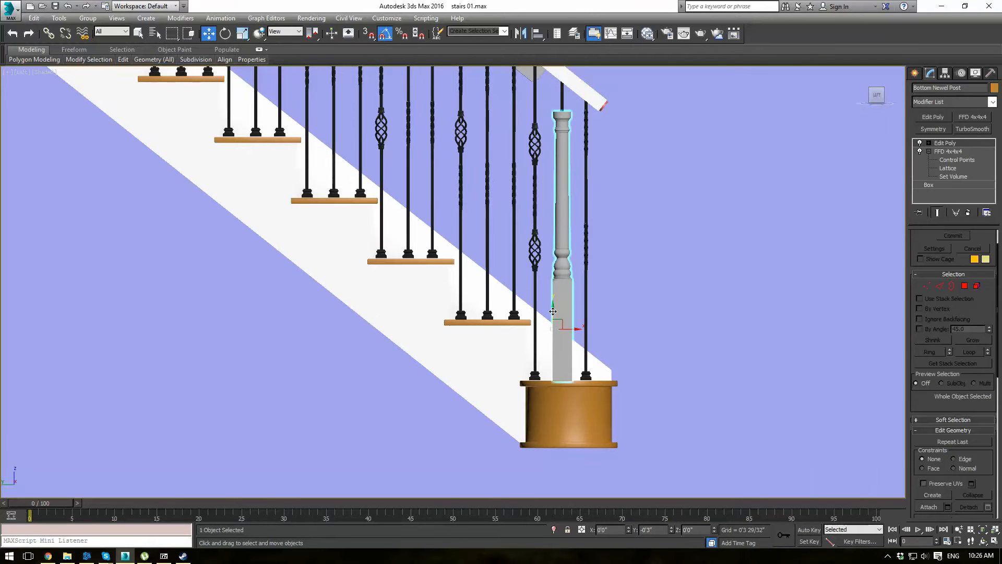
Step: Scale the bottom newel post down slightly in the left view, keeping its base on the starting step
{"action": "scroll", "coordinate": [616, 303], "scroll_direction": "down", "scroll_amount": 2}
{"action": "scroll", "coordinate": [612, 276], "scroll_direction": "down", "scroll_amount": 2}
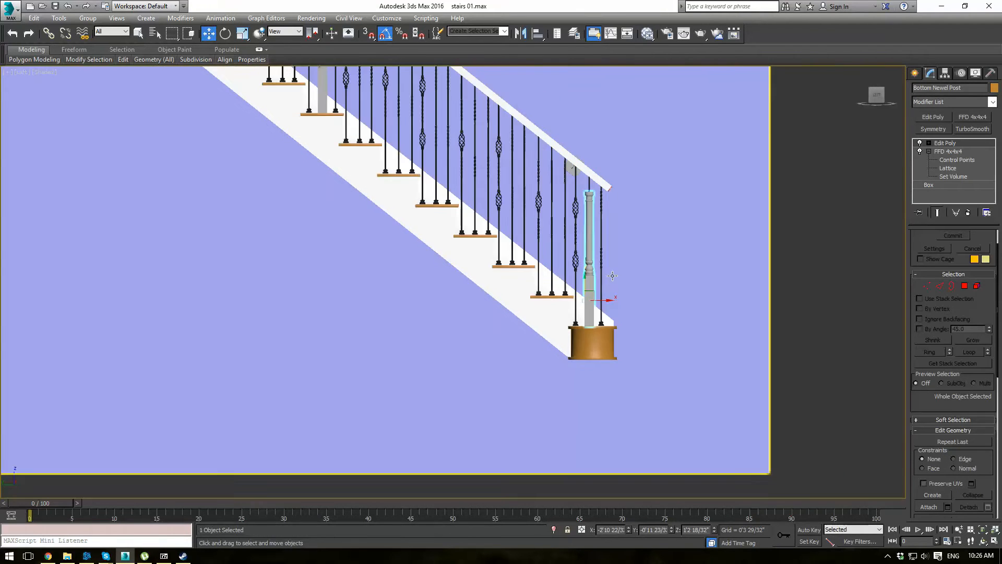
{"action": "scroll", "coordinate": [600, 301], "scroll_direction": "up", "scroll_amount": 1}
{"action": "scroll", "coordinate": [600, 301], "scroll_direction": "down", "scroll_amount": 2}
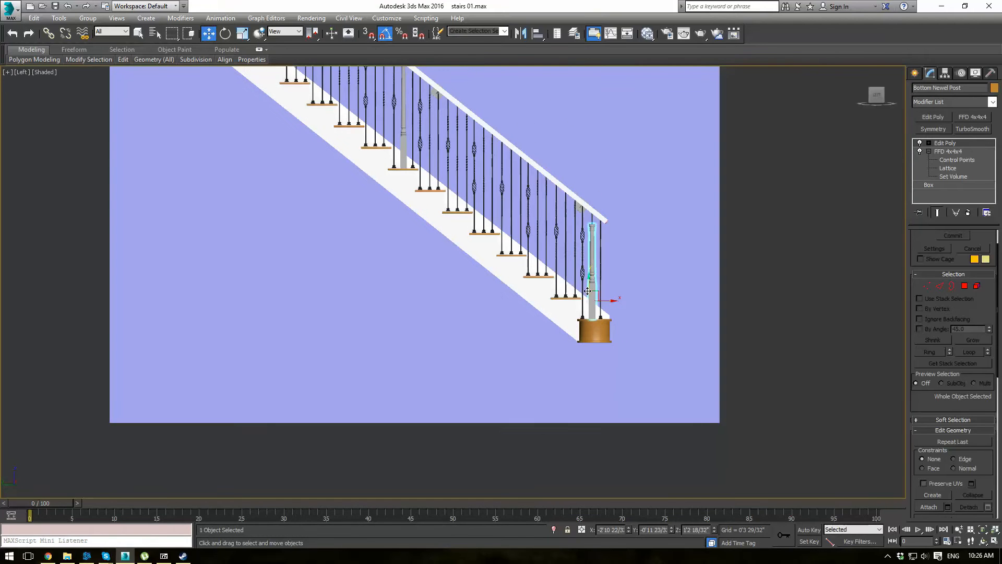
{"action": "scroll", "coordinate": [637, 299], "scroll_direction": "up", "scroll_amount": 1}
{"action": "scroll", "coordinate": [608, 302], "scroll_direction": "up", "scroll_amount": 3}
{"action": "key", "text": "r"}
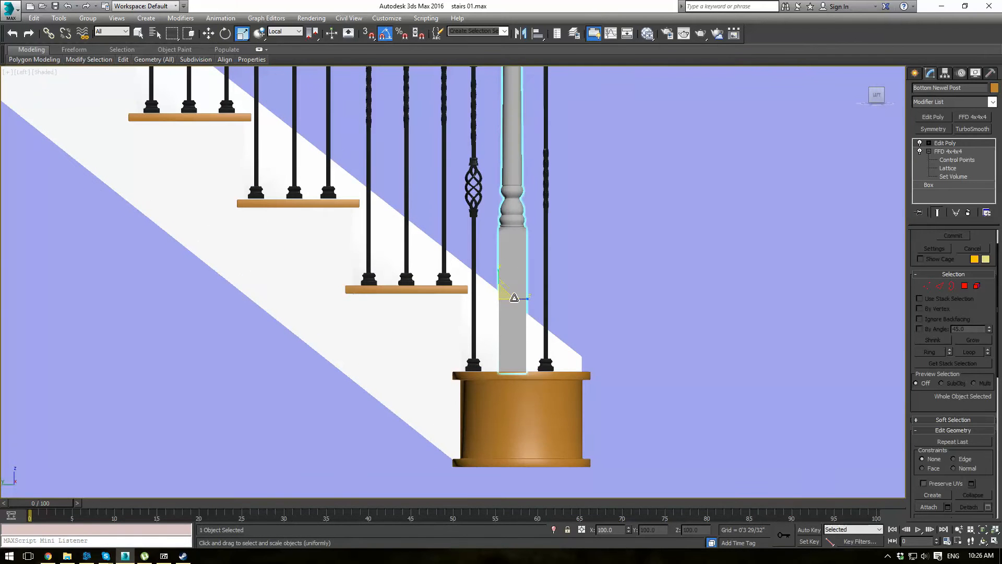
{"action": "left_click_drag", "start_coordinate": [505, 297], "coordinate": [498, 280]}
{"action": "key", "text": "w"}
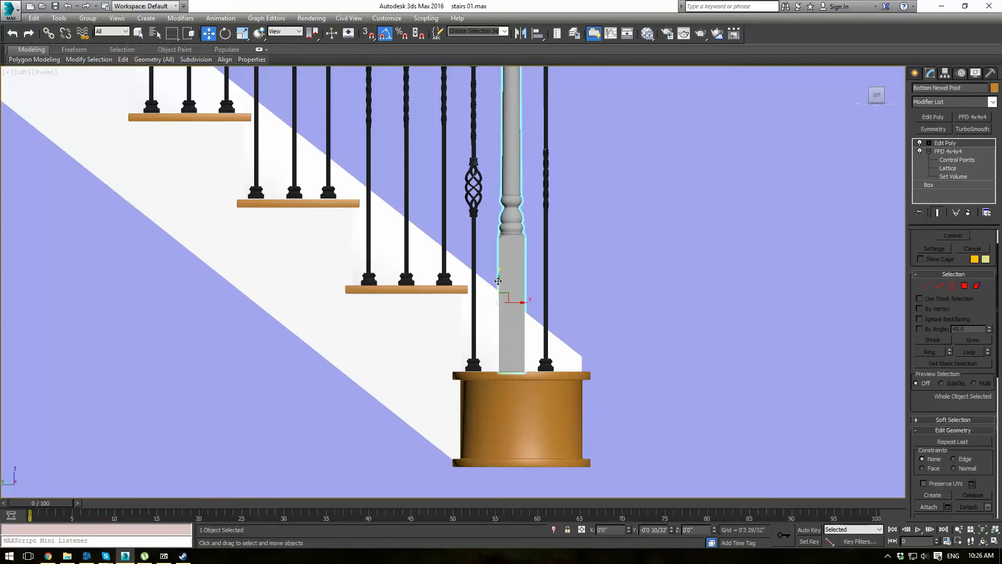
Step: Deselect the newel post and examine the staircase, railings and newel posts in perspective from several angles
{"action": "key", "text": "p"}
{"action": "scroll", "coordinate": [598, 259], "scroll_direction": "down", "scroll_amount": 7}
{"action": "middle_click_drag", "start_coordinate": [597, 259], "coordinate": [528, 289], "text": "alt"}
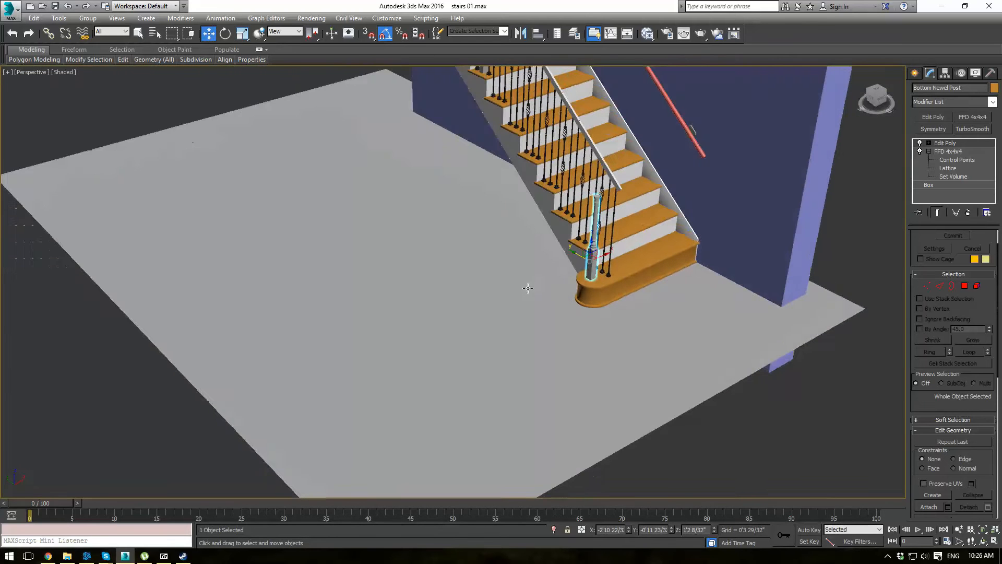
{"action": "left_click", "coordinate": [162, 93]}
{"action": "scroll", "coordinate": [342, 152], "scroll_direction": "down", "scroll_amount": 3}
{"action": "middle_click_drag", "start_coordinate": [380, 225], "coordinate": [387, 187], "text": "alt"}
{"action": "scroll", "coordinate": [386, 189], "scroll_direction": "up", "scroll_amount": 10}
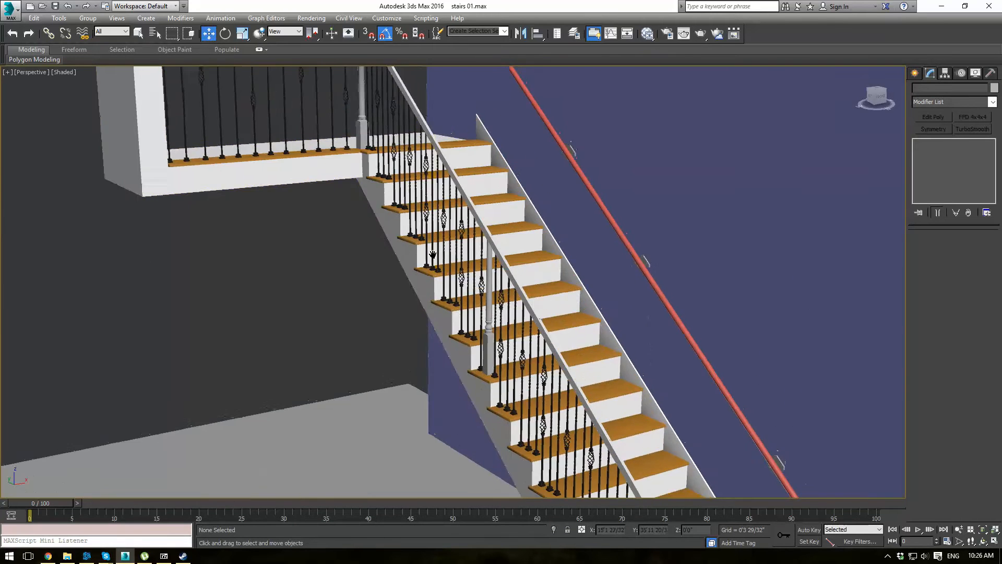
{"action": "middle_click_drag", "start_coordinate": [388, 347], "coordinate": [496, 319], "text": "alt"}
{"action": "scroll", "coordinate": [554, 287], "scroll_direction": "down", "scroll_amount": 5}
{"action": "scroll", "coordinate": [494, 259], "scroll_direction": "up", "scroll_amount": 1}
{"action": "scroll", "coordinate": [501, 319], "scroll_direction": "up", "scroll_amount": 8}
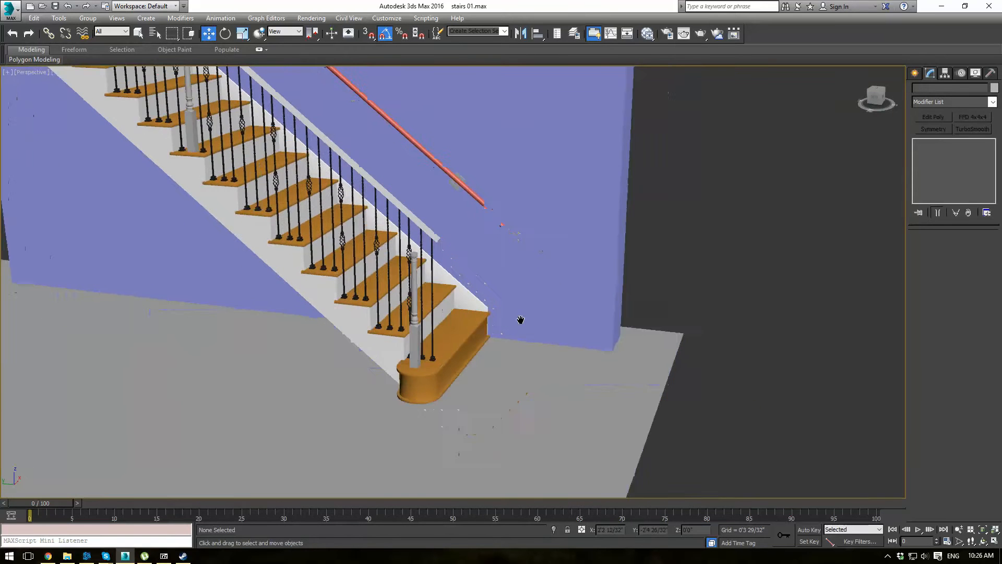
{"action": "scroll", "coordinate": [481, 319], "scroll_direction": "down", "scroll_amount": 4}
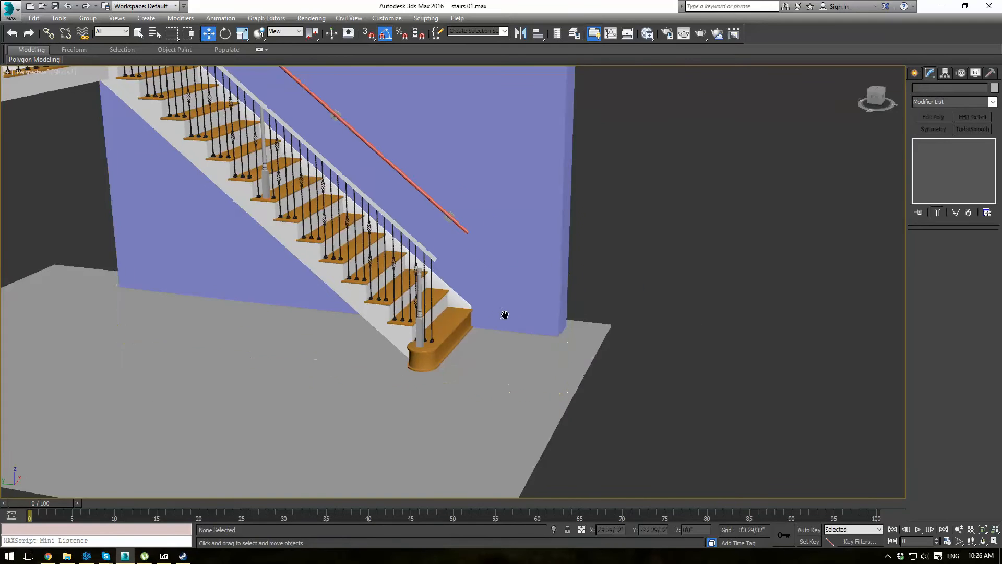
{"action": "middle_click_drag", "start_coordinate": [505, 316], "coordinate": [579, 400], "text": "alt"}
{"action": "scroll", "coordinate": [555, 393], "scroll_direction": "up", "scroll_amount": 3}
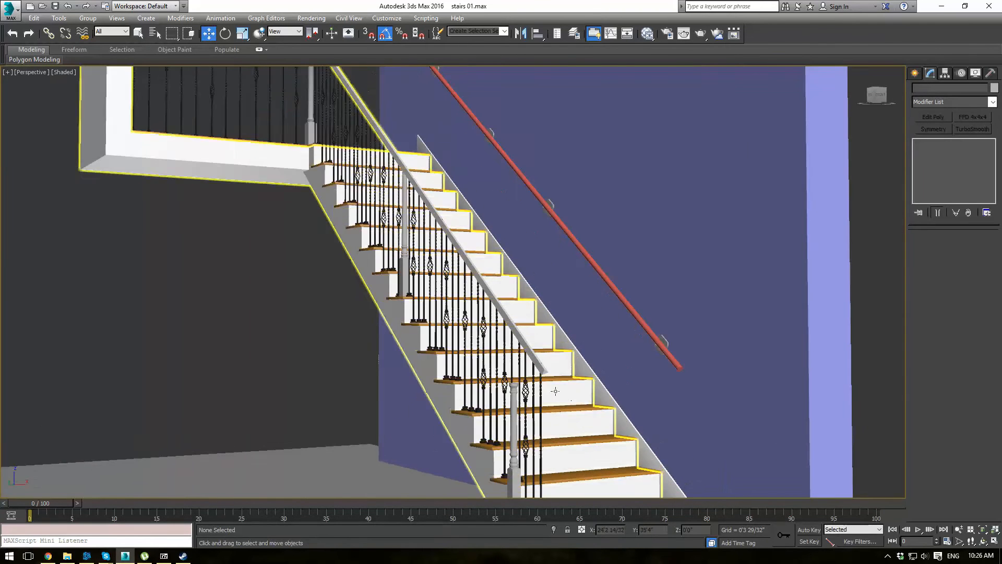
{"action": "scroll", "coordinate": [544, 374], "scroll_direction": "down", "scroll_amount": 3}
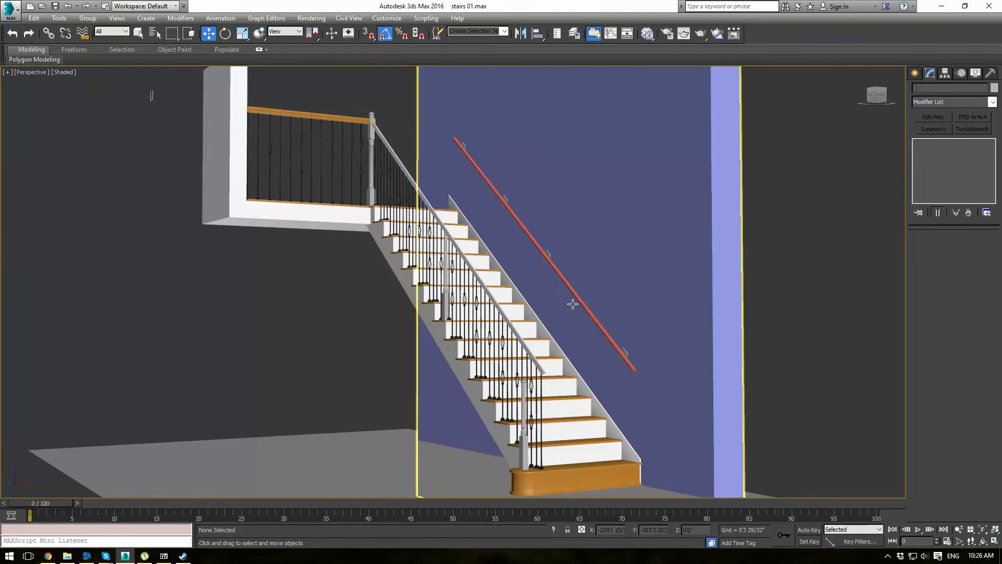
{"action": "middle_click_drag", "start_coordinate": [452, 158], "coordinate": [577, 342], "text": "alt"}
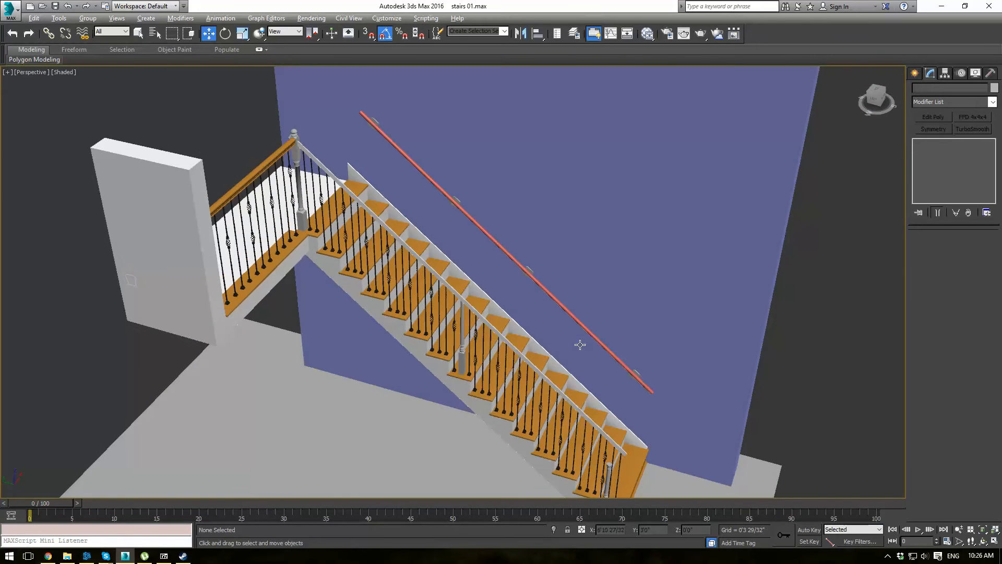
Step: Activate the Line spline tool and frame the stair railing in the left view
{"action": "left_click", "coordinate": [914, 73]}
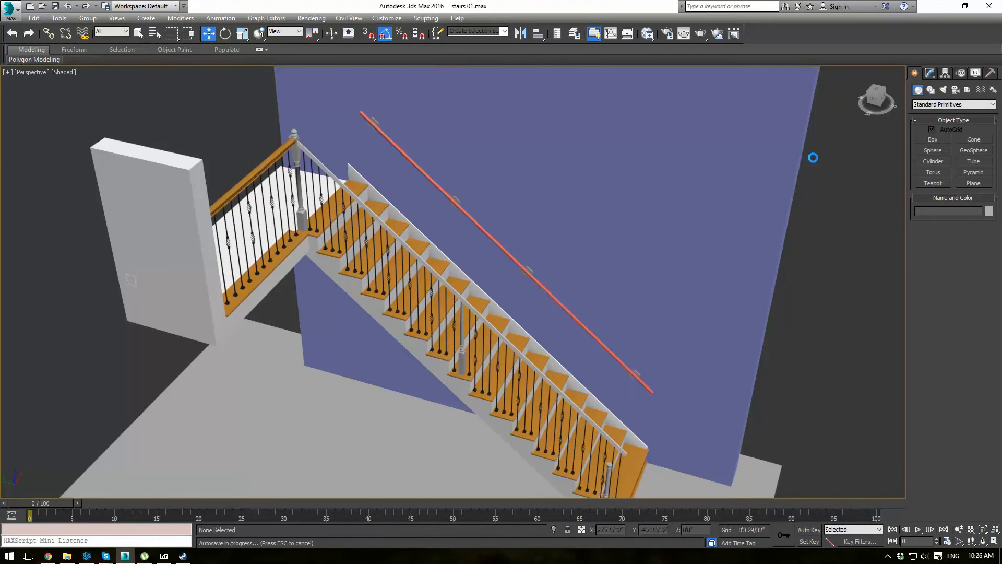
{"action": "left_click", "coordinate": [932, 90]}
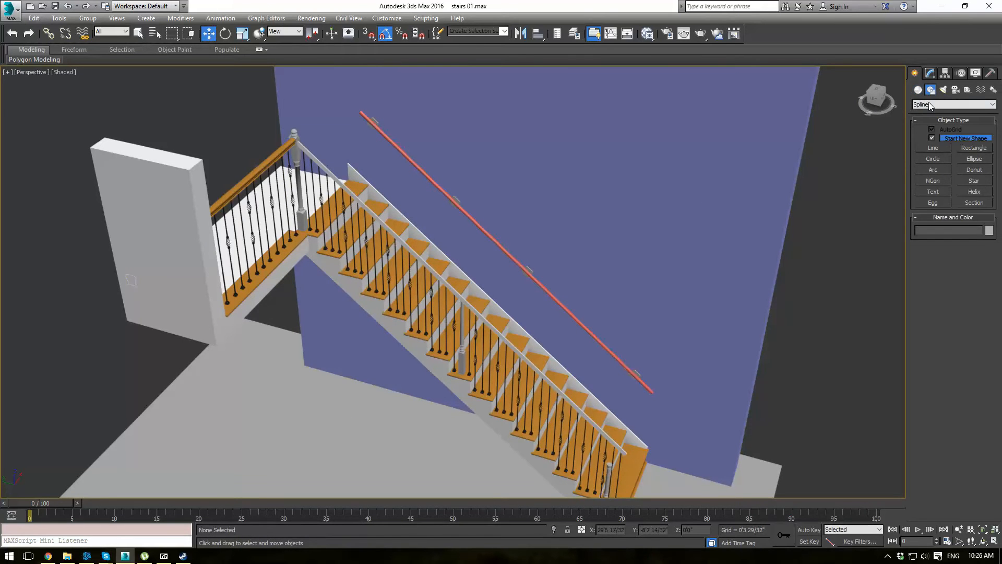
{"action": "left_click", "coordinate": [933, 147]}
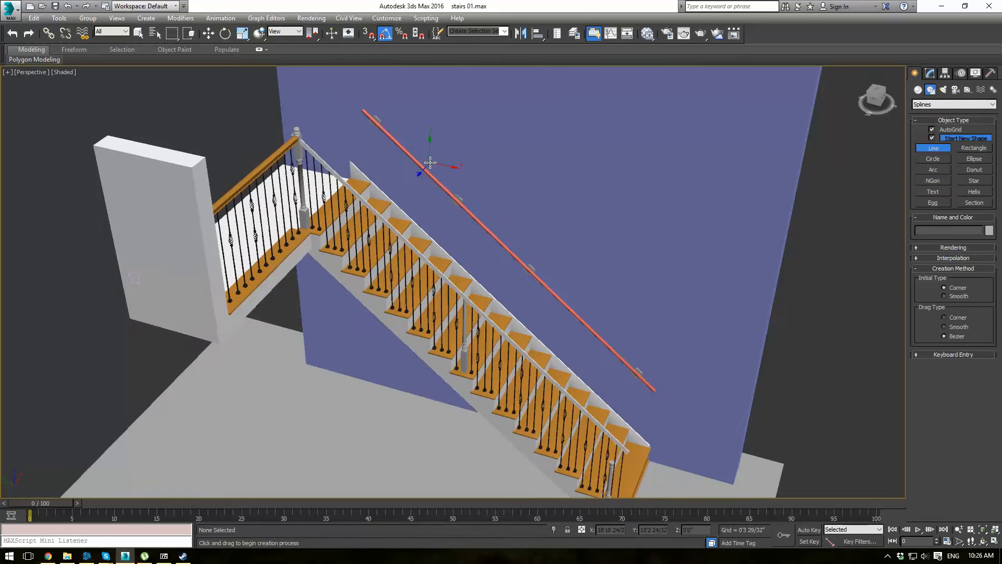
{"action": "key", "text": "l"}
{"action": "scroll", "coordinate": [480, 250], "scroll_direction": "down", "scroll_amount": 8}
{"action": "scroll", "coordinate": [479, 250], "scroll_direction": "up", "scroll_amount": 10}
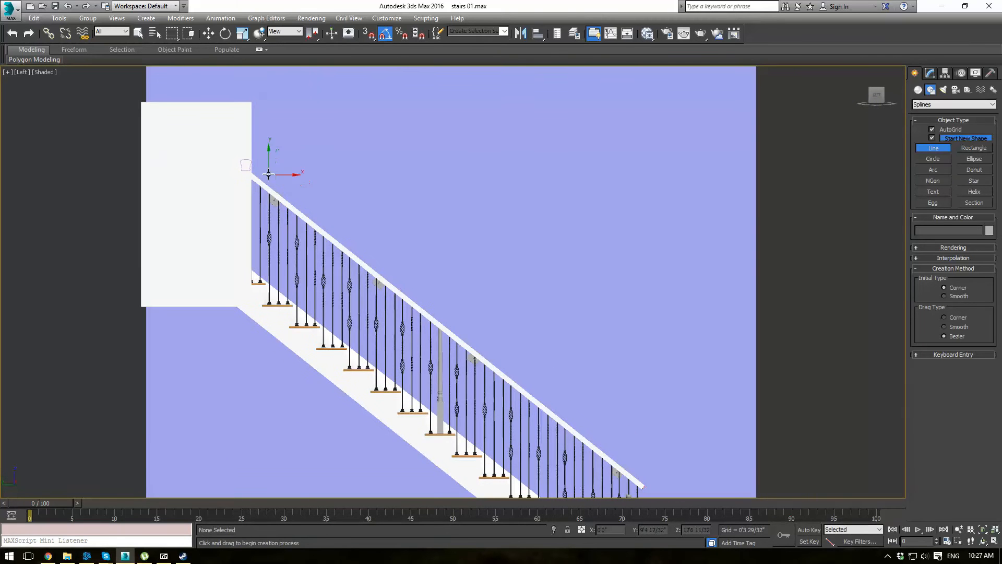
{"action": "key", "text": "F3"}
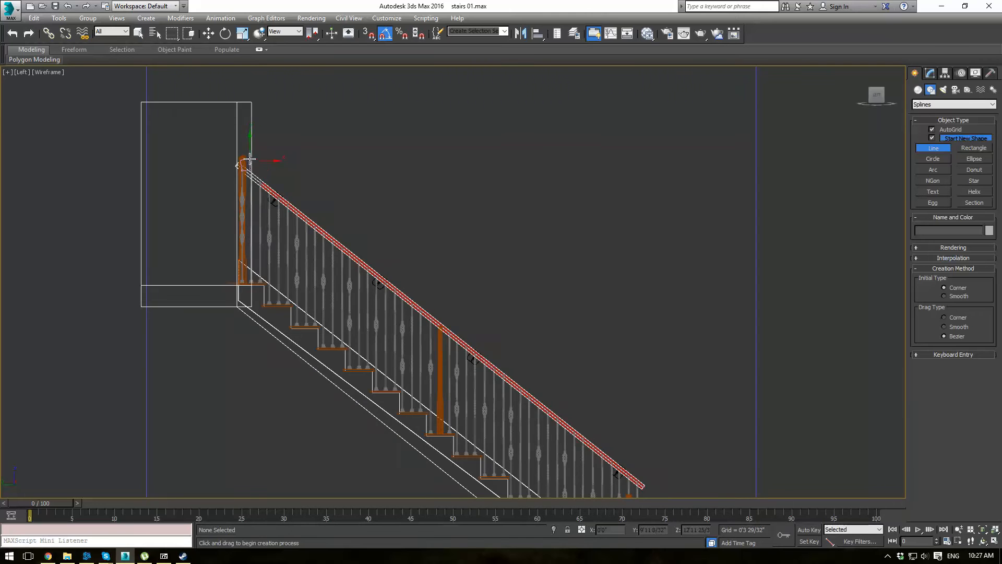
{"action": "key", "text": "F3"}
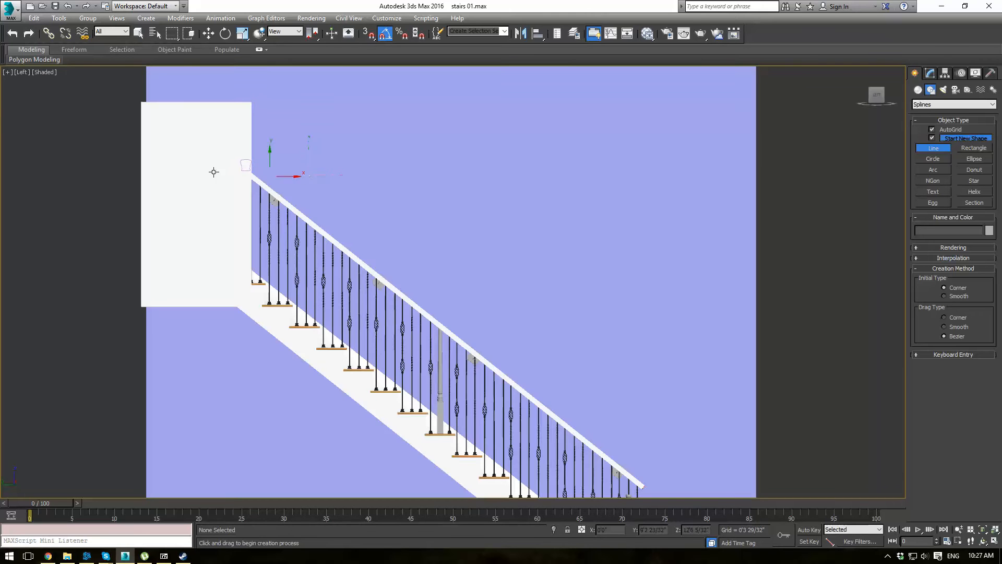
{"action": "key", "text": "w"}
{"action": "left_click", "coordinate": [179, 174]}
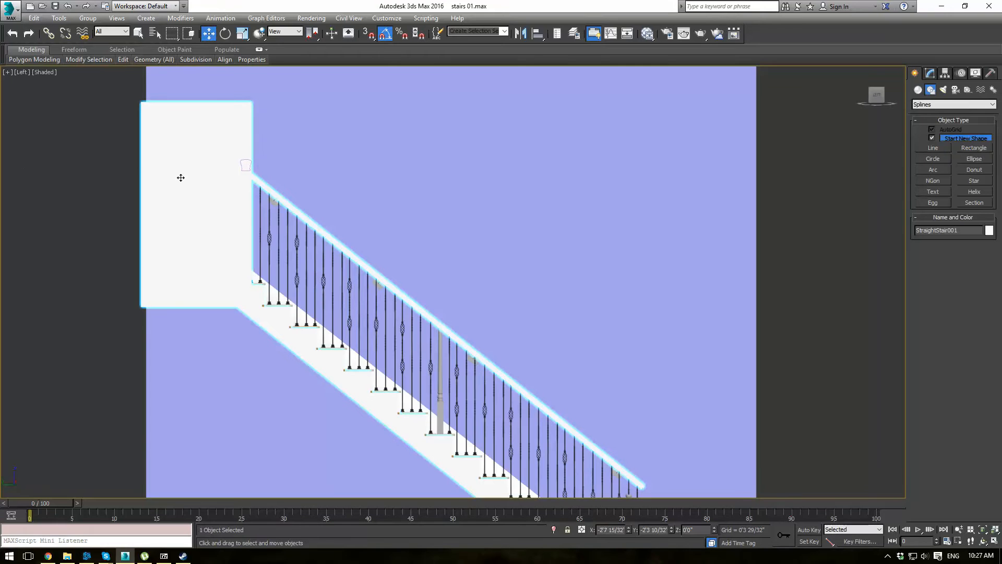
Step: Draw a straight two-point line in the left view along the handrail, from its lower end up to the landing wall
{"action": "left_click", "coordinate": [933, 148]}
{"action": "middle_click_drag", "start_coordinate": [647, 376], "coordinate": [589, 345]}
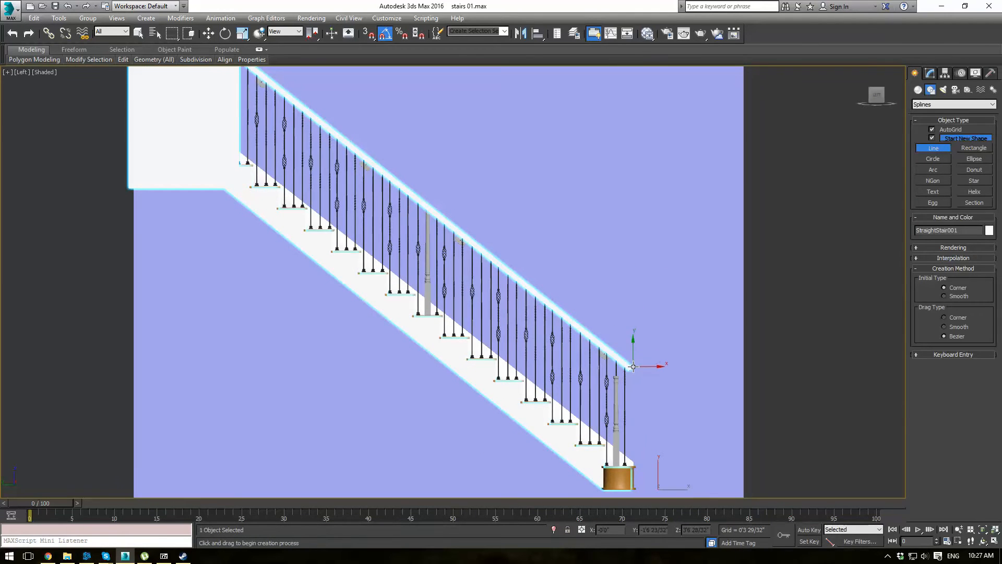
{"action": "left_click", "coordinate": [623, 355]}
{"action": "middle_click_drag", "start_coordinate": [307, 119], "coordinate": [401, 252]}
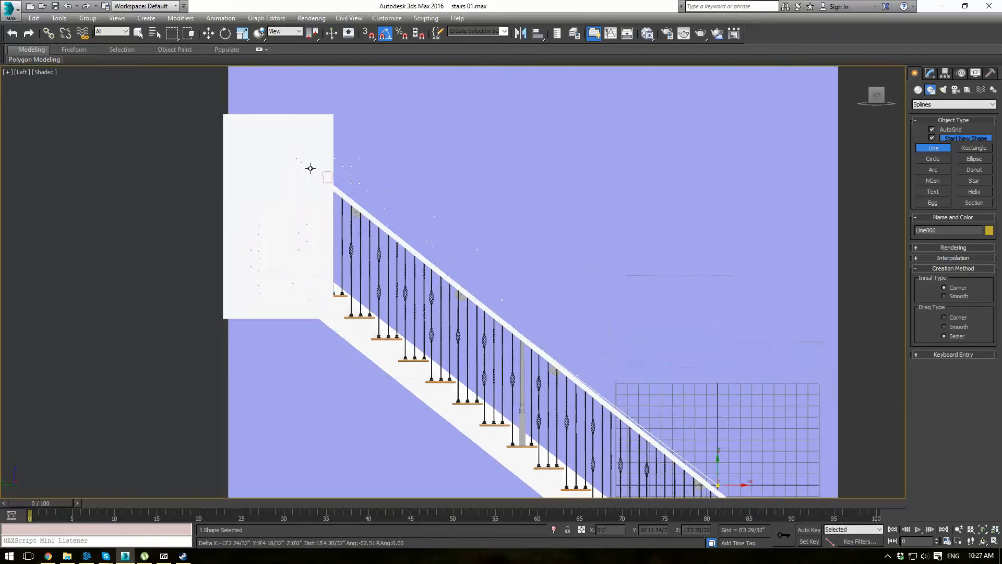
{"action": "left_click", "coordinate": [334, 181]}
{"action": "right_click", "coordinate": [555, 222]}
Step: Move the new line onto the sloping handrail in the wireframe left view, then deselect it
{"action": "scroll", "coordinate": [451, 173], "scroll_direction": "down", "scroll_amount": 2}
{"action": "scroll", "coordinate": [452, 173], "scroll_direction": "down", "scroll_amount": 2}
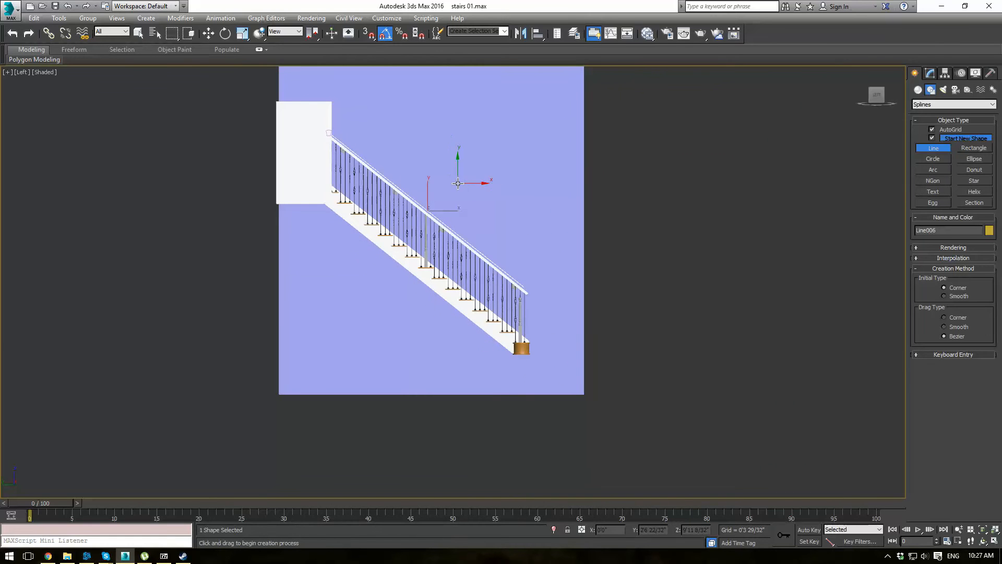
{"action": "key", "text": "F3"}
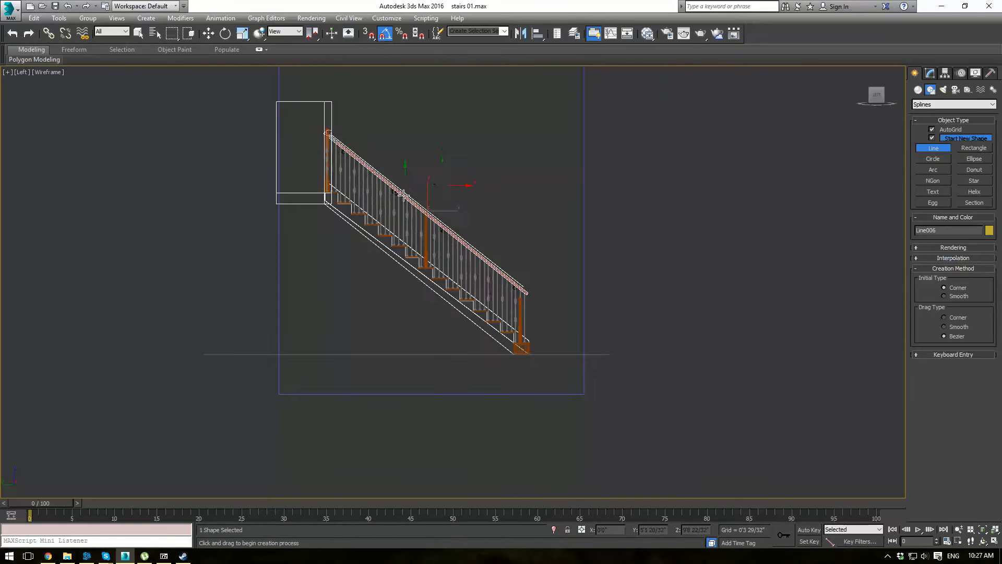
{"action": "scroll", "coordinate": [472, 217], "scroll_direction": "up", "scroll_amount": 5}
{"action": "key", "text": "w"}
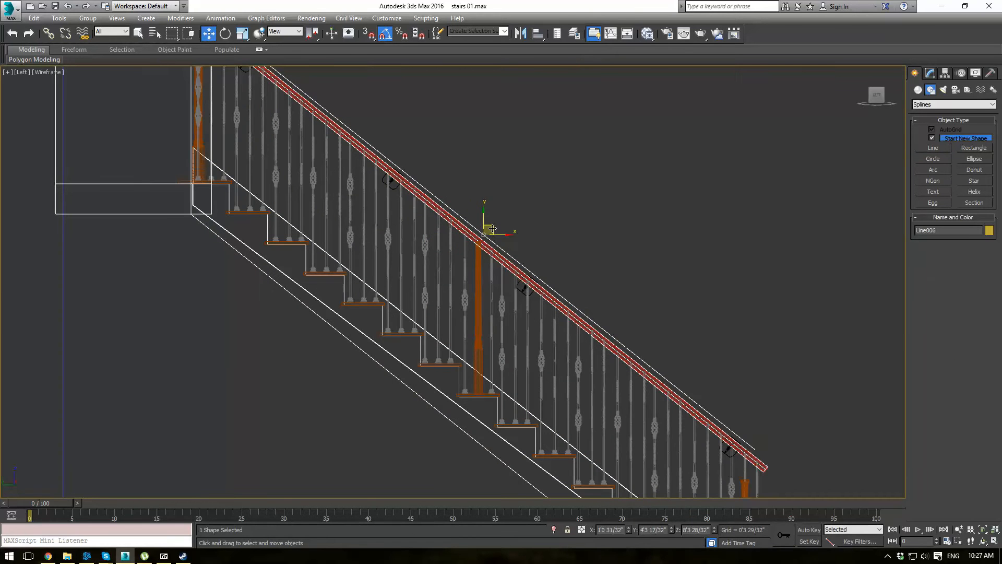
{"action": "left_click_drag", "start_coordinate": [492, 229], "coordinate": [483, 231]}
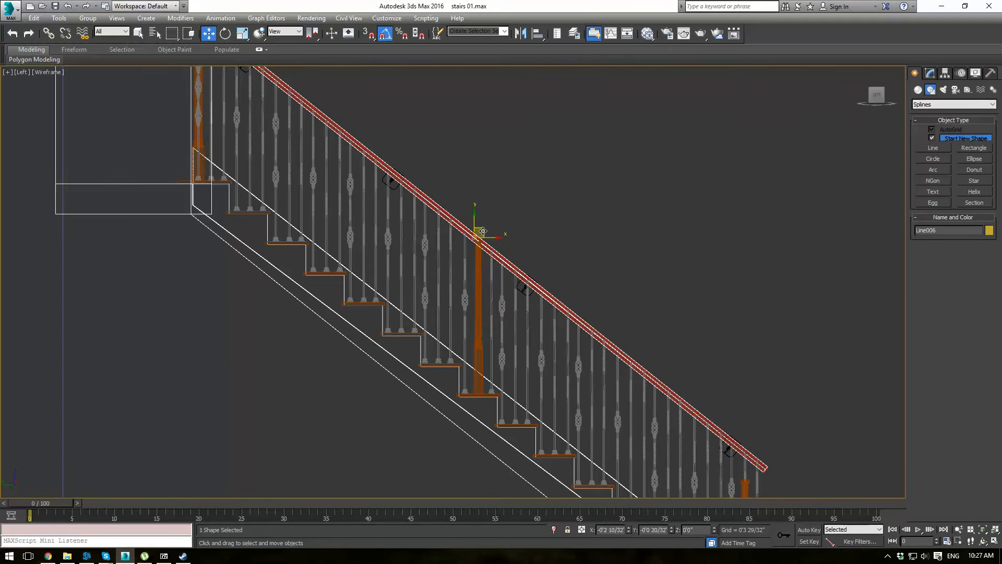
{"action": "left_click", "coordinate": [738, 196]}
Step: Restore shaded display in the left view and hide the StraightStair001 object
{"action": "key", "text": "F3"}
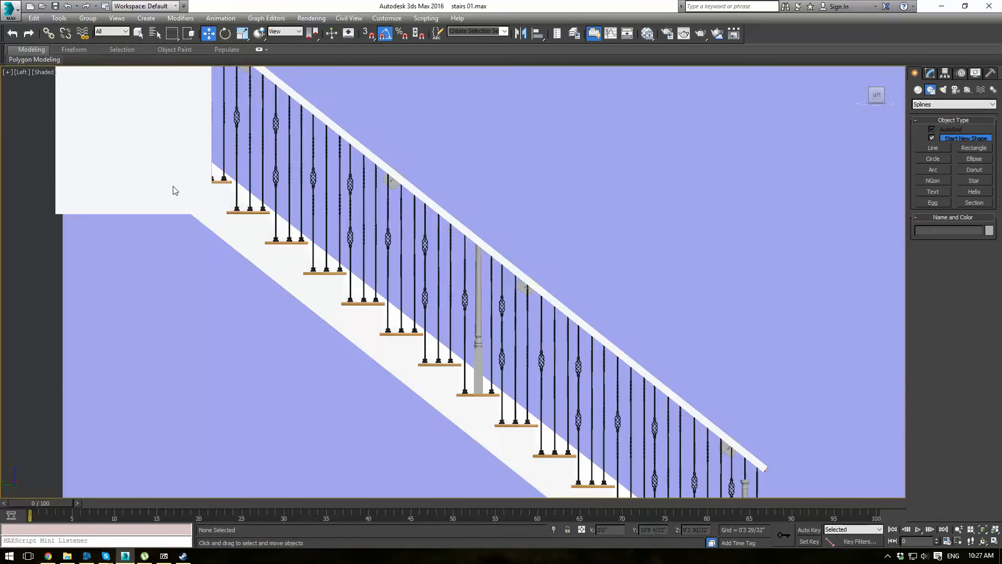
{"action": "left_click", "coordinate": [173, 186]}
{"action": "right_click", "coordinate": [173, 198]}
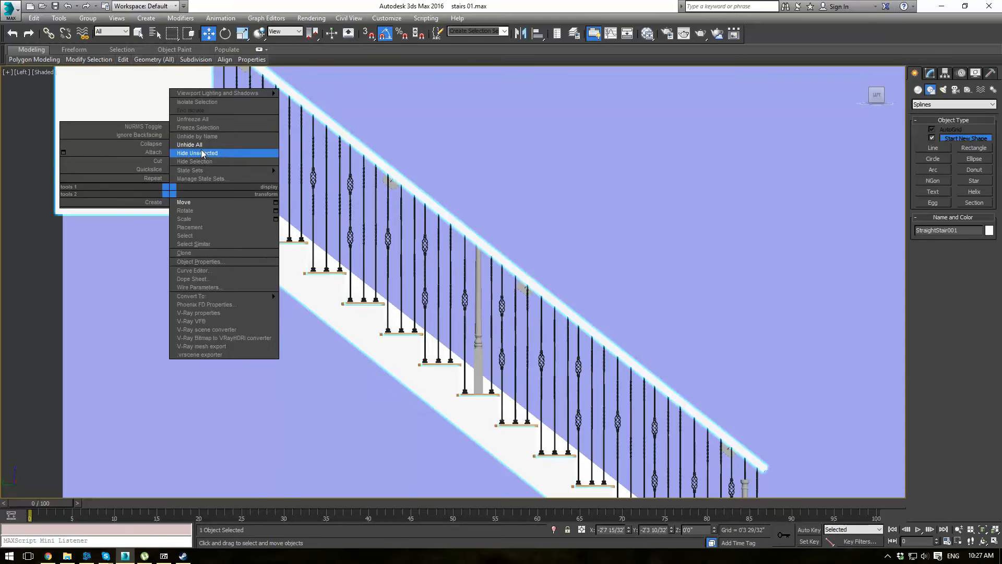
{"action": "left_click", "coordinate": [203, 161]}
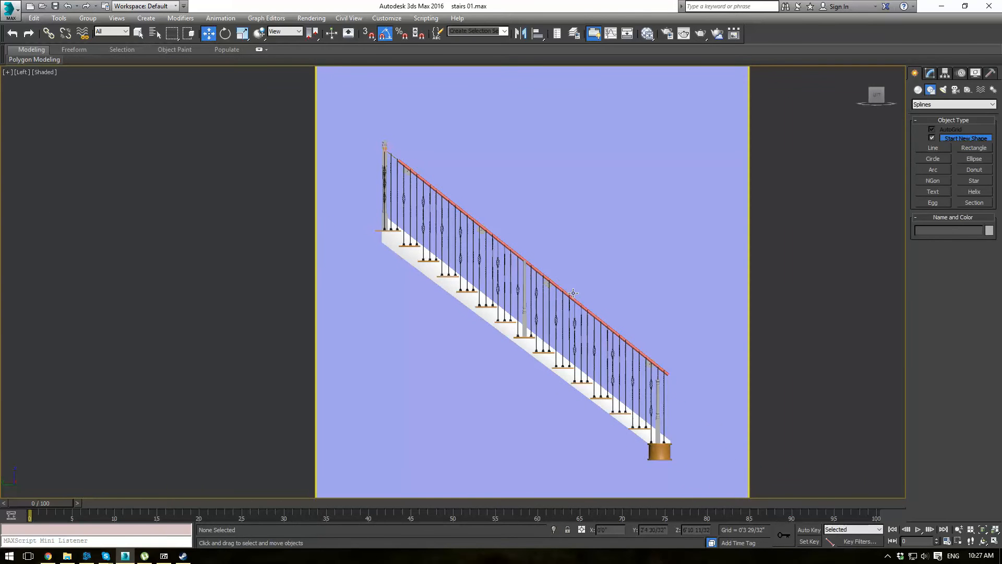
Step: Select the new line and move it in the top view onto the centre of the baluster row, at about X -2'5 9/32"
{"action": "key", "text": "p"}
{"action": "middle_click_drag", "start_coordinate": [595, 282], "coordinate": [521, 289]}
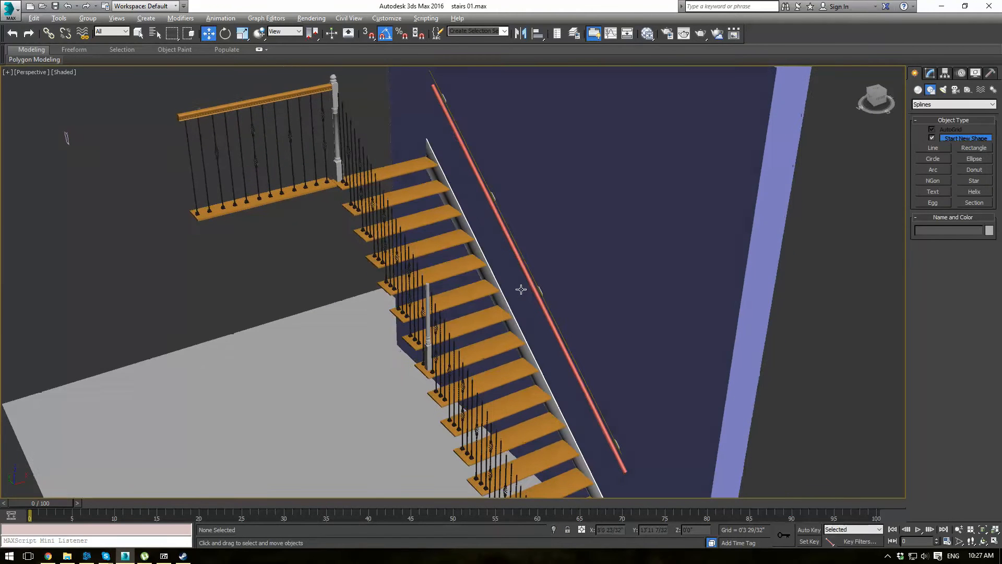
{"action": "right_click", "coordinate": [525, 261]}
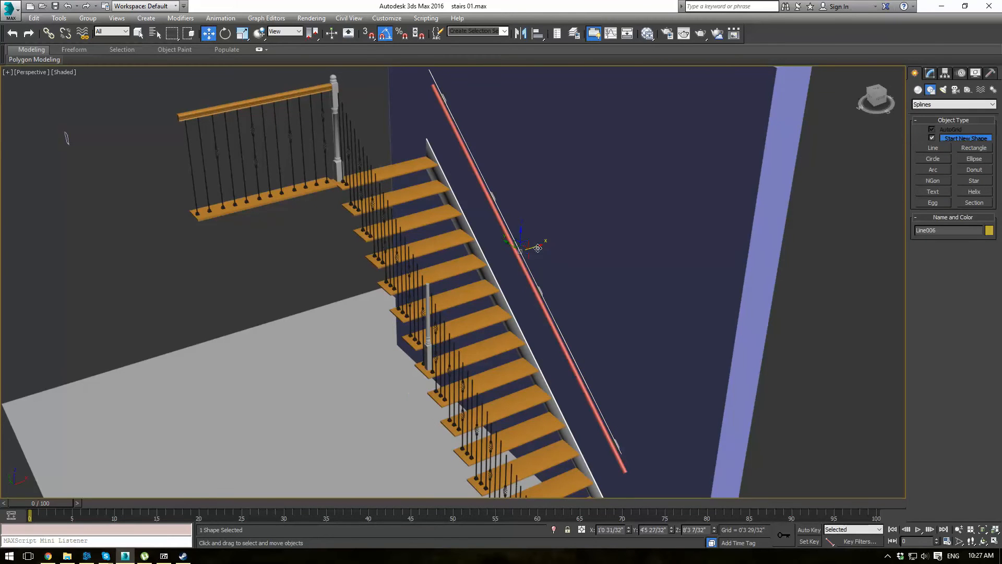
{"action": "key", "text": "t"}
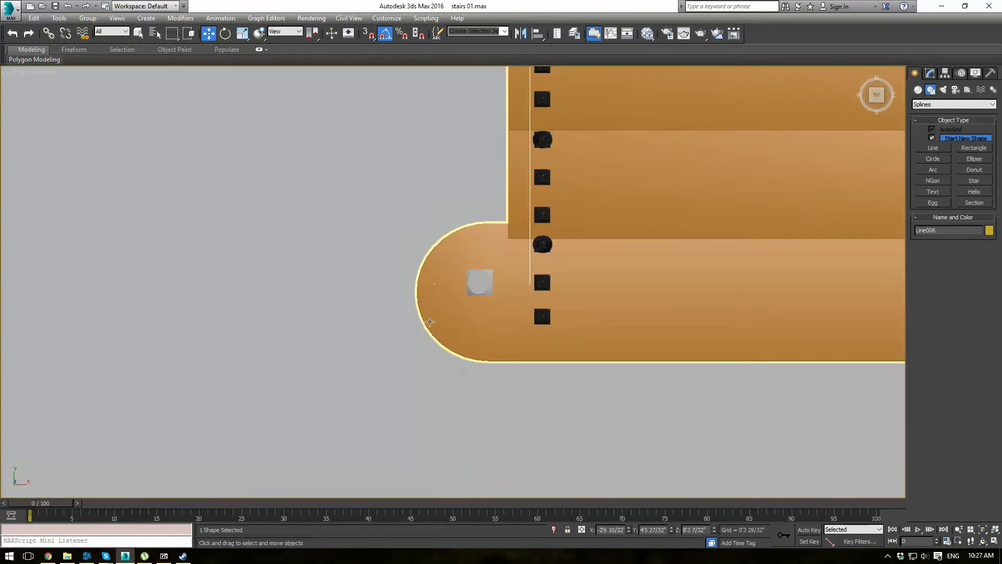
{"action": "scroll", "coordinate": [540, 208], "scroll_direction": "down", "scroll_amount": 5}
{"action": "scroll", "coordinate": [411, 226], "scroll_direction": "up", "scroll_amount": 5}
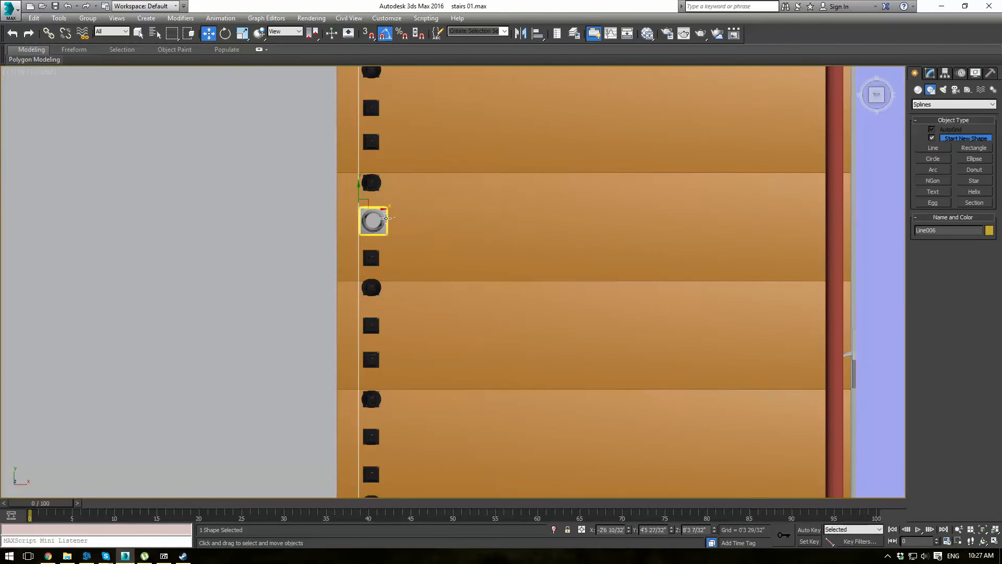
{"action": "left_click_drag", "start_coordinate": [379, 210], "coordinate": [387, 209]}
{"action": "scroll", "coordinate": [386, 208], "scroll_direction": "down", "scroll_amount": 5}
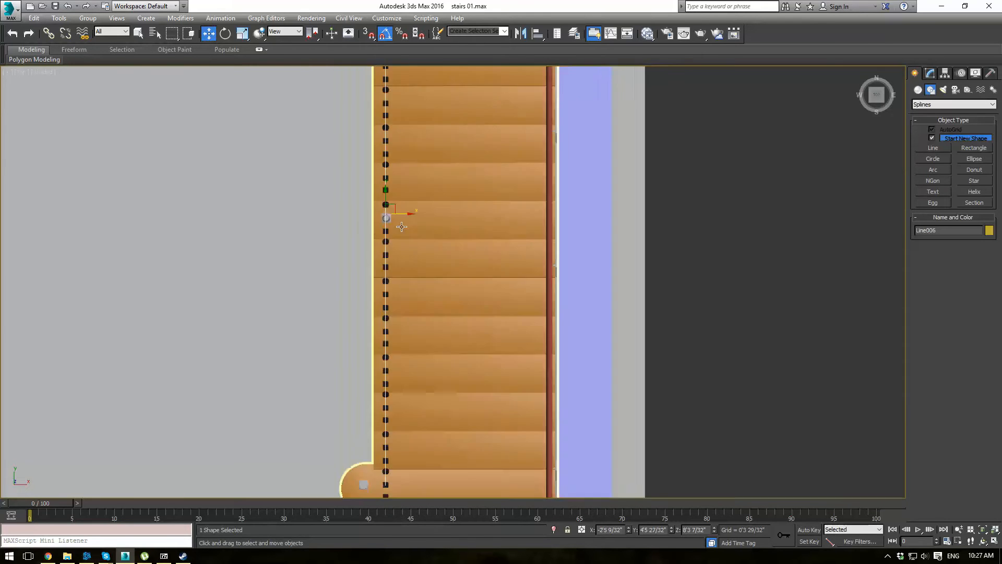
{"action": "scroll", "coordinate": [533, 217], "scroll_direction": "down", "scroll_amount": 2}
{"action": "scroll", "coordinate": [480, 290], "scroll_direction": "up", "scroll_amount": 2}
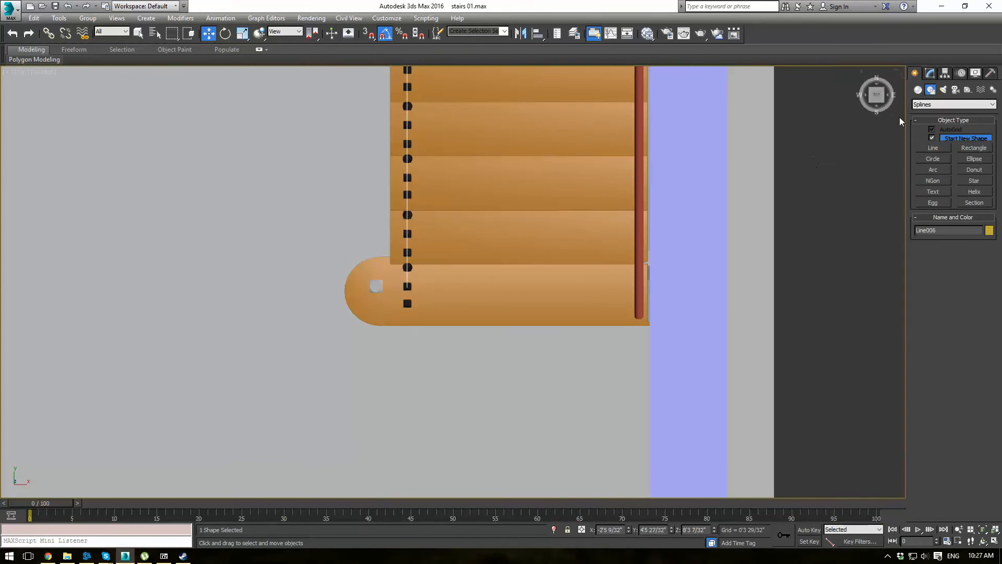
Step: Apply an Edit Spline modifier to the selected handrail line and enter vertex editing
{"action": "left_click", "coordinate": [930, 73]}
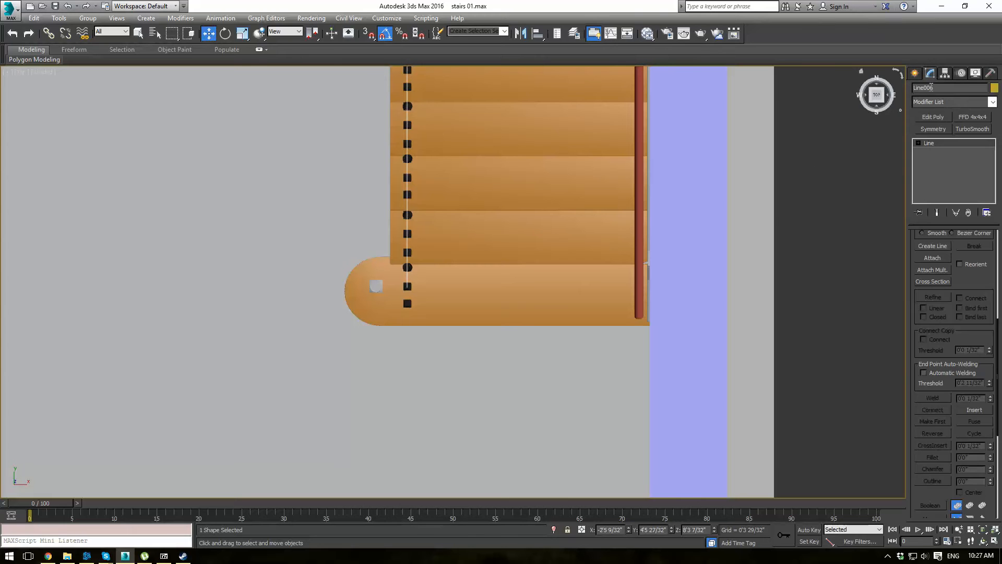
{"action": "left_click", "coordinate": [992, 101]}
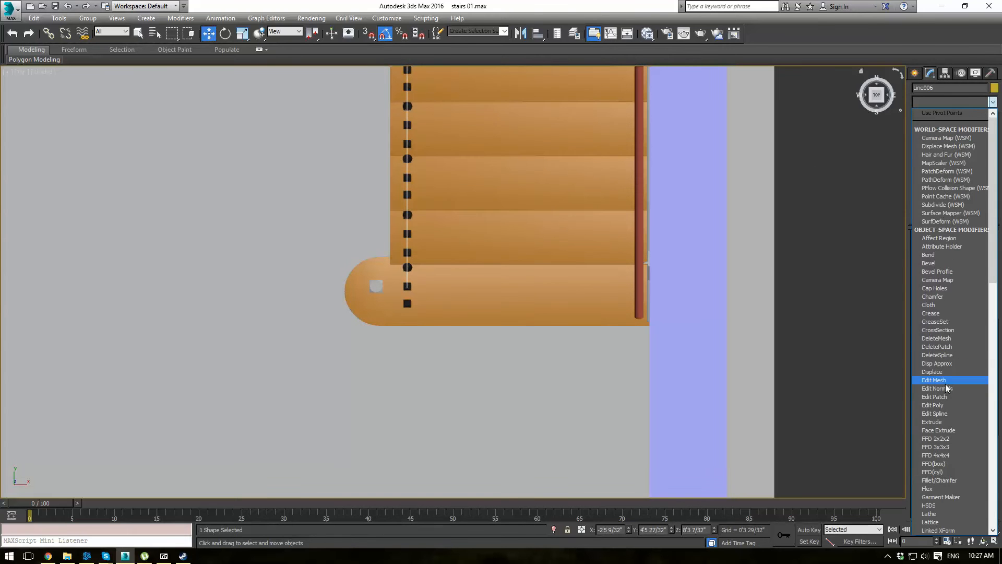
{"action": "left_click", "coordinate": [938, 414]}
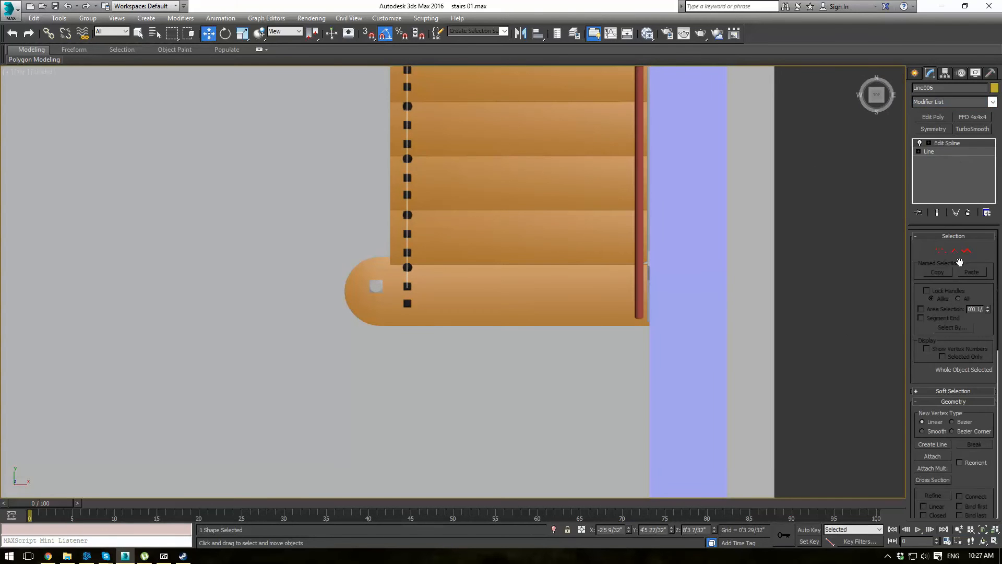
{"action": "left_click", "coordinate": [940, 251]}
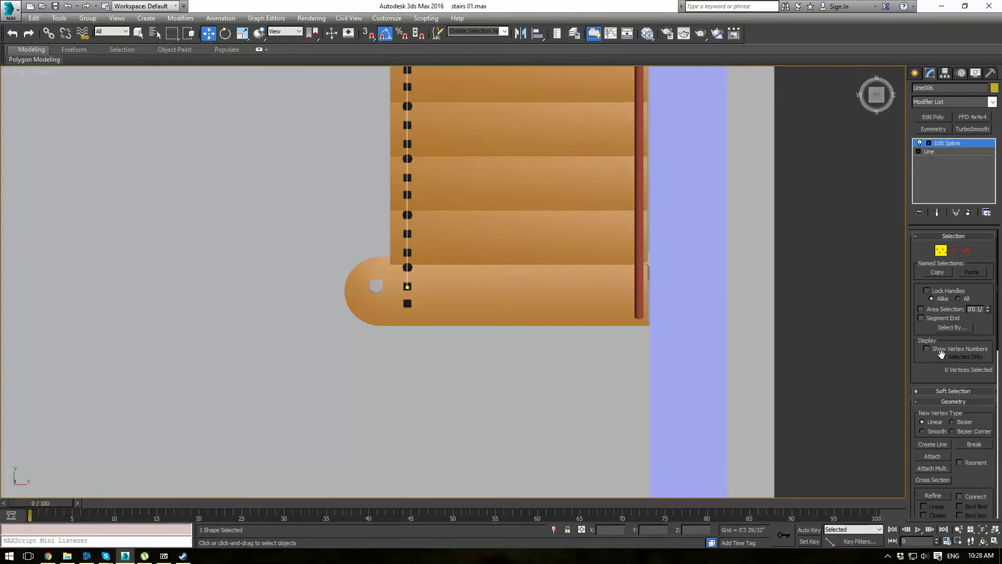
Step: Refine the line with Connect enabled, inserting a vertex at its lower end near the second-to-last baluster
{"action": "scroll", "coordinate": [941, 354], "scroll_direction": "down", "scroll_amount": 5}
{"action": "left_click", "coordinate": [948, 418]}
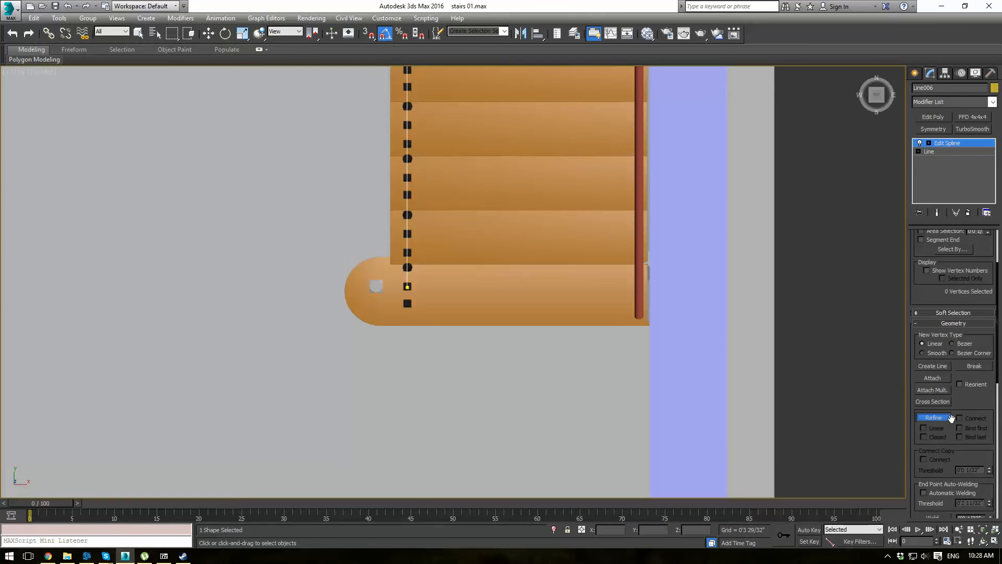
{"action": "left_click", "coordinate": [960, 417]}
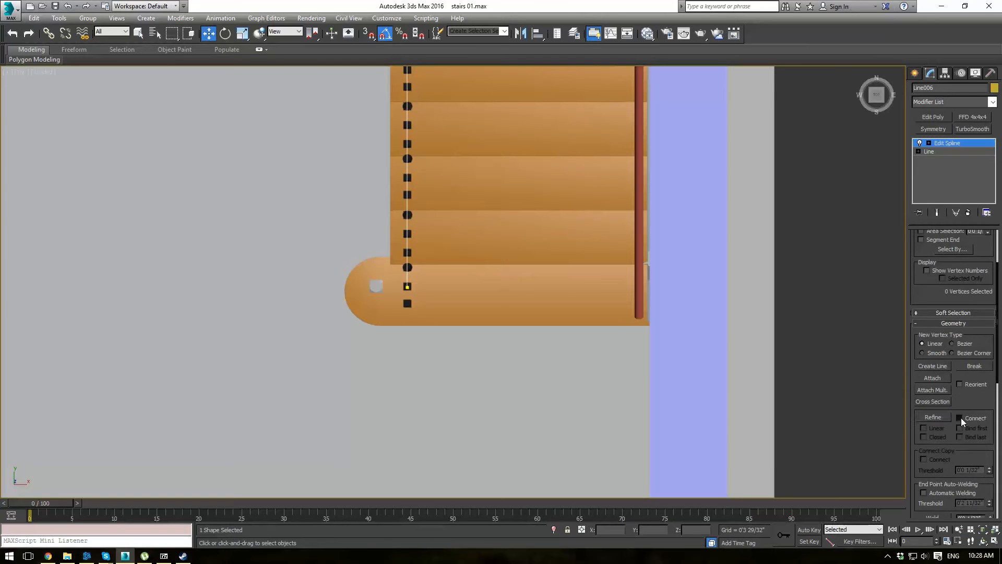
{"action": "left_click", "coordinate": [933, 417]}
{"action": "scroll", "coordinate": [381, 321], "scroll_direction": "up", "scroll_amount": 6}
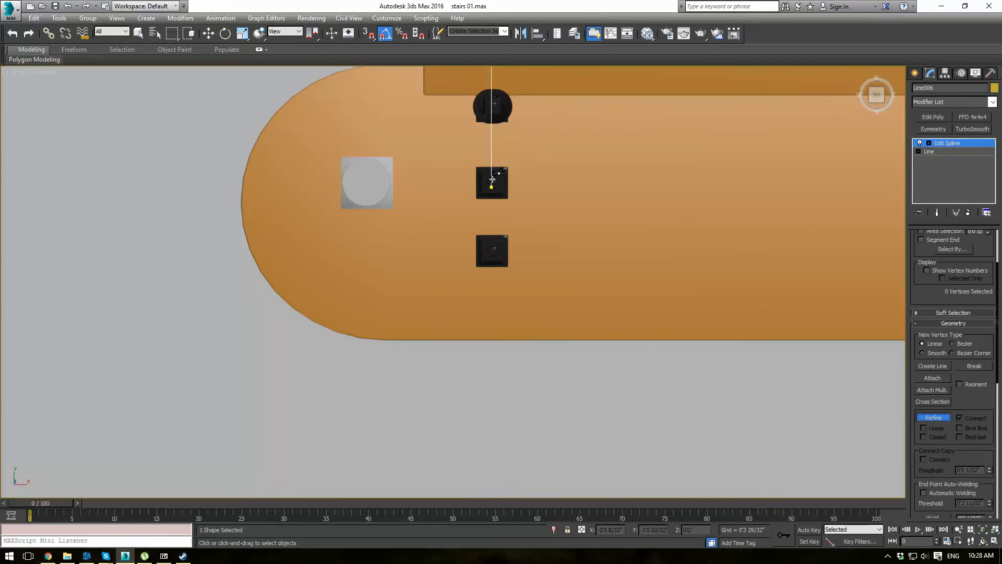
{"action": "key", "text": "ctrl+z"}
{"action": "scroll", "coordinate": [516, 206], "scroll_direction": "down", "scroll_amount": 4}
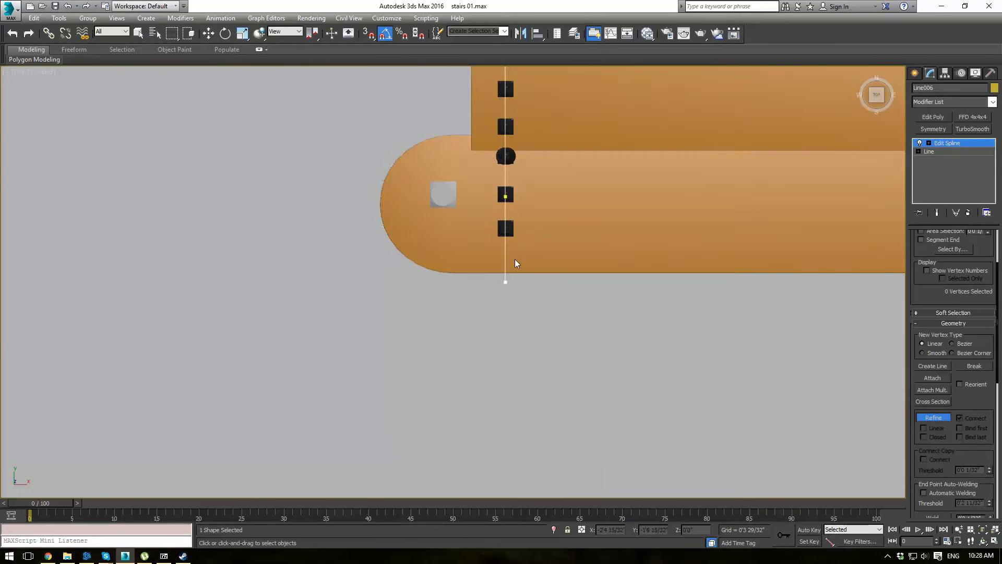
{"action": "scroll", "coordinate": [497, 308], "scroll_direction": "up", "scroll_amount": 2}
{"action": "key", "text": "1"}
{"action": "key", "text": "1"}
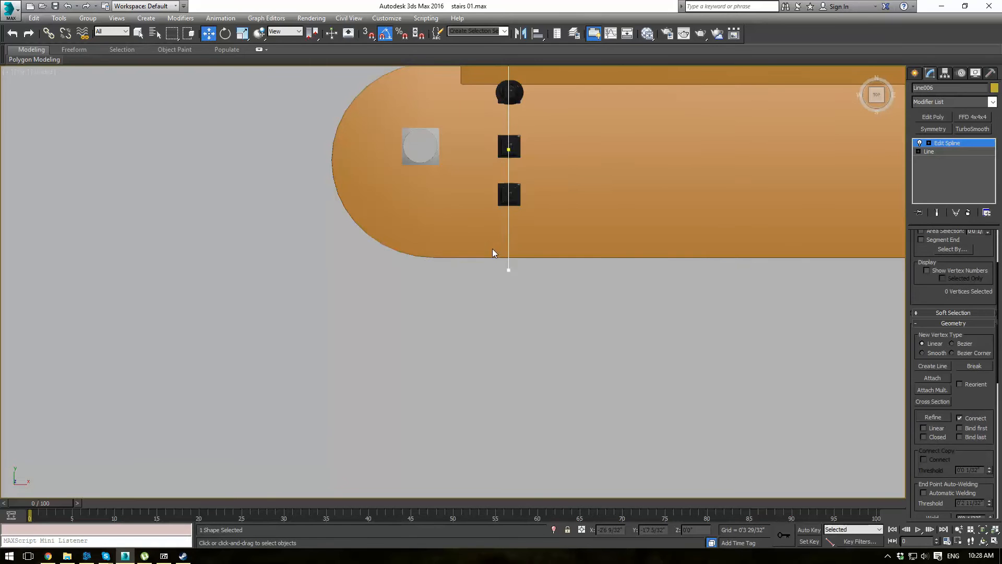
Step: Move the first vertex out to the bottom tread's rounded front edge and the second vertex onto the second-to-last baluster, about Y -1'0 25/32"
{"action": "right_click", "coordinate": [493, 249]}
{"action": "left_click", "coordinate": [430, 246]}
{"action": "left_click_drag", "start_coordinate": [431, 246], "coordinate": [490, 183]}
{"action": "right_click", "coordinate": [490, 184]}
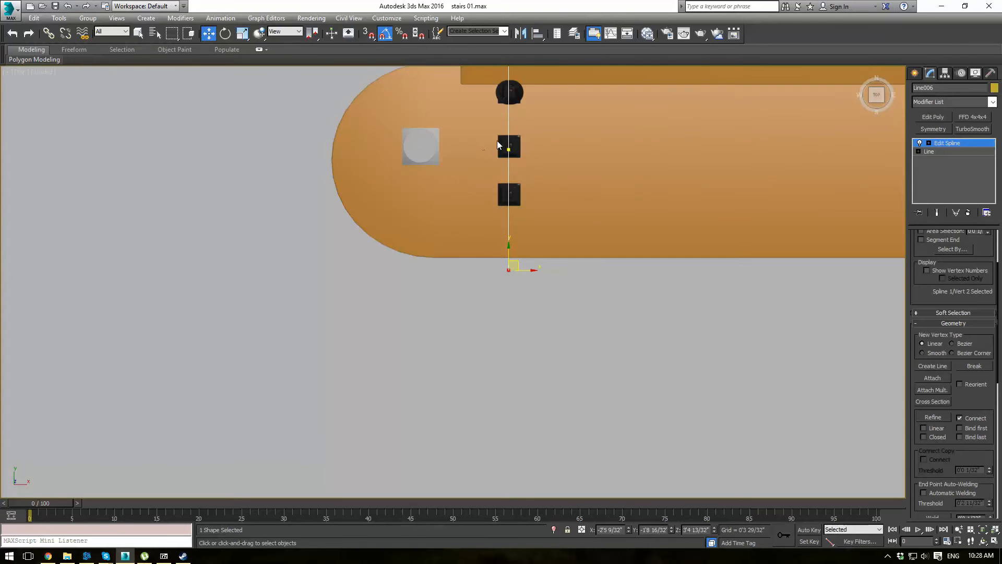
{"action": "left_click", "coordinate": [510, 150]}
{"action": "left_click_drag", "start_coordinate": [513, 145], "coordinate": [407, 257]}
{"action": "left_click", "coordinate": [508, 270]}
{"action": "left_click_drag", "start_coordinate": [509, 250], "coordinate": [524, 72]}
{"action": "scroll", "coordinate": [521, 164], "scroll_direction": "up", "scroll_amount": 2}
{"action": "middle_click_drag", "start_coordinate": [396, 163], "coordinate": [395, 201]}
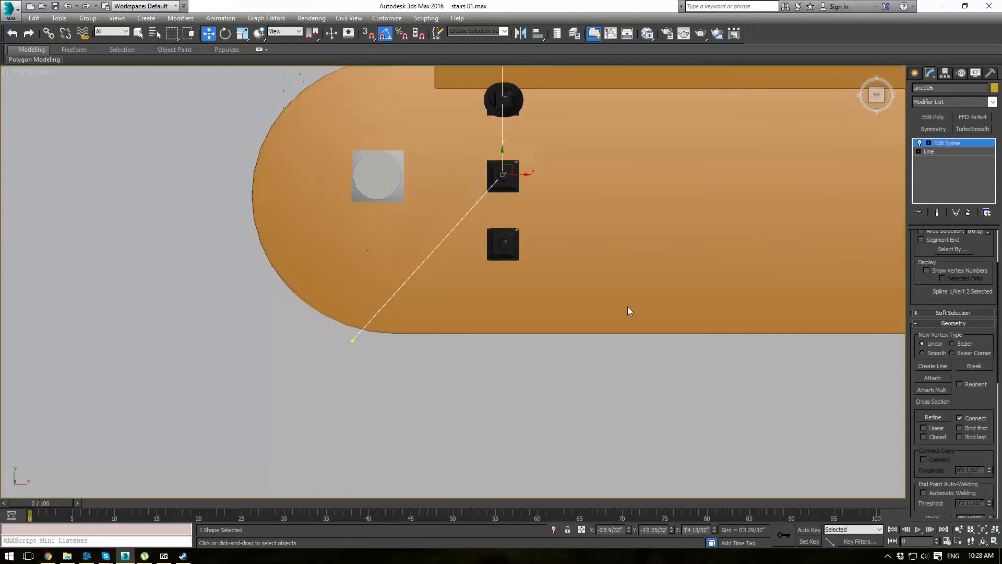
Step: Refine the diagonal segment with three evenly spaced vertices between the baluster and the line's end
{"action": "left_click", "coordinate": [932, 417]}
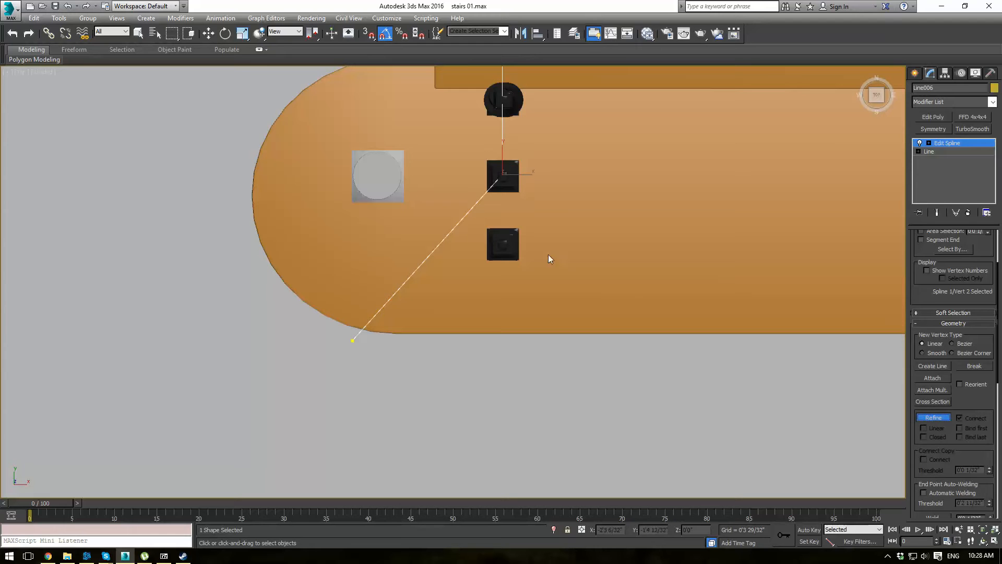
{"action": "left_click", "coordinate": [466, 215]}
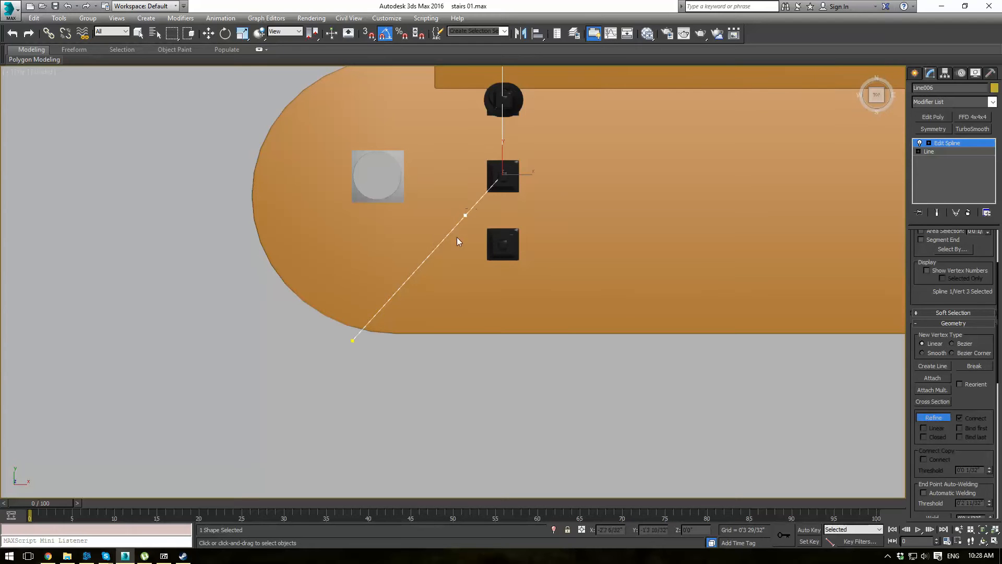
{"action": "left_click", "coordinate": [428, 257]}
{"action": "right_click", "coordinate": [503, 307]}
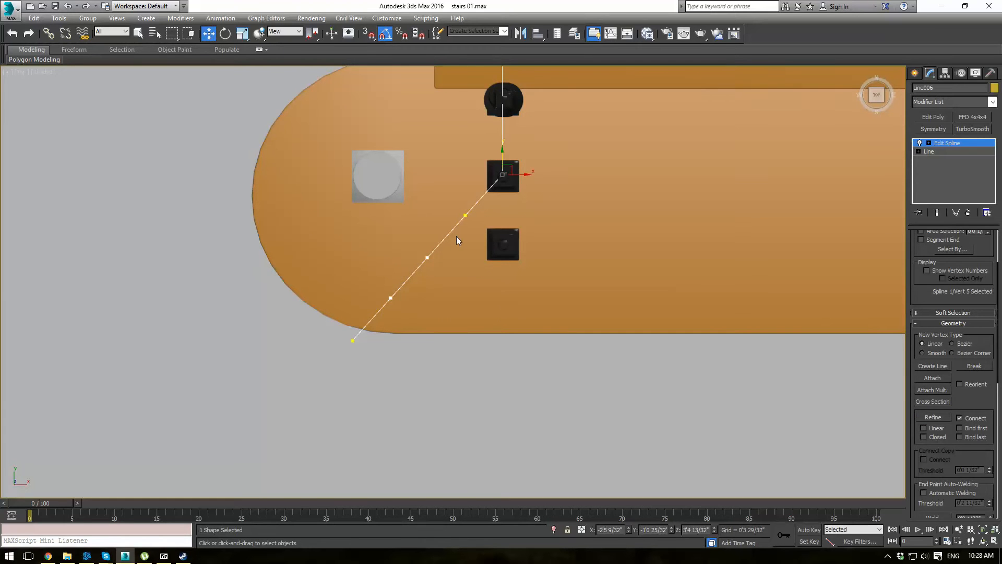
Step: Move the line's end vertex onto the newel post's centre and the adjacent vertex to the tread's rounded outer edge
{"action": "left_click_drag", "start_coordinate": [296, 303], "coordinate": [392, 371]}
{"action": "left_click_drag", "start_coordinate": [361, 330], "coordinate": [384, 164]}
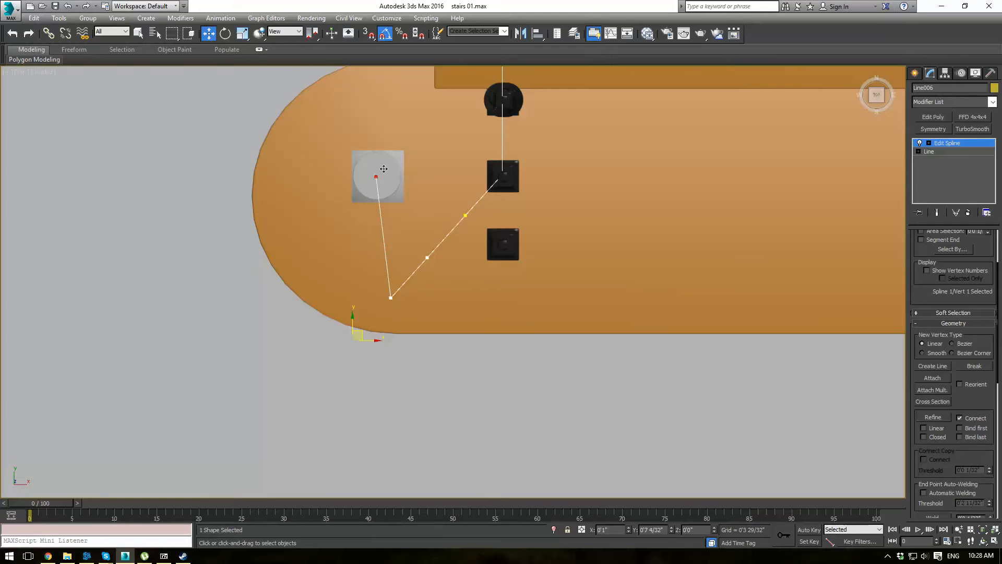
{"action": "left_click", "coordinate": [391, 295]}
{"action": "left_click_drag", "start_coordinate": [397, 288], "coordinate": [293, 143]}
Step: Try to shape the remaining refined vertices and the extra connecting spline into a curl around the newel post
{"action": "left_click", "coordinate": [426, 258]}
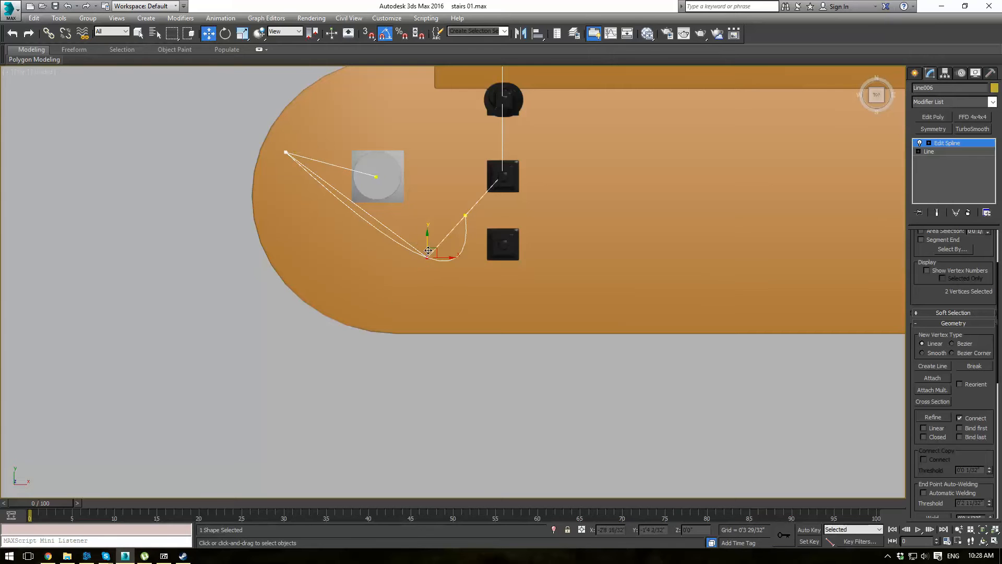
{"action": "left_click_drag", "start_coordinate": [426, 258], "coordinate": [400, 211]}
{"action": "left_click", "coordinate": [465, 215]}
{"action": "left_click", "coordinate": [381, 287]}
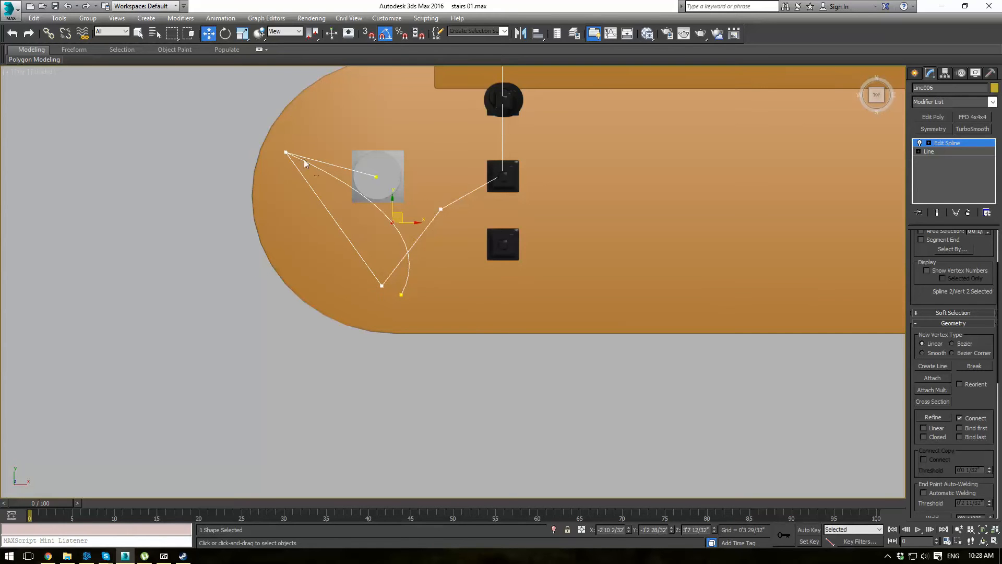
{"action": "left_click", "coordinate": [286, 153]}
{"action": "left_click_drag", "start_coordinate": [290, 147], "coordinate": [417, 196]}
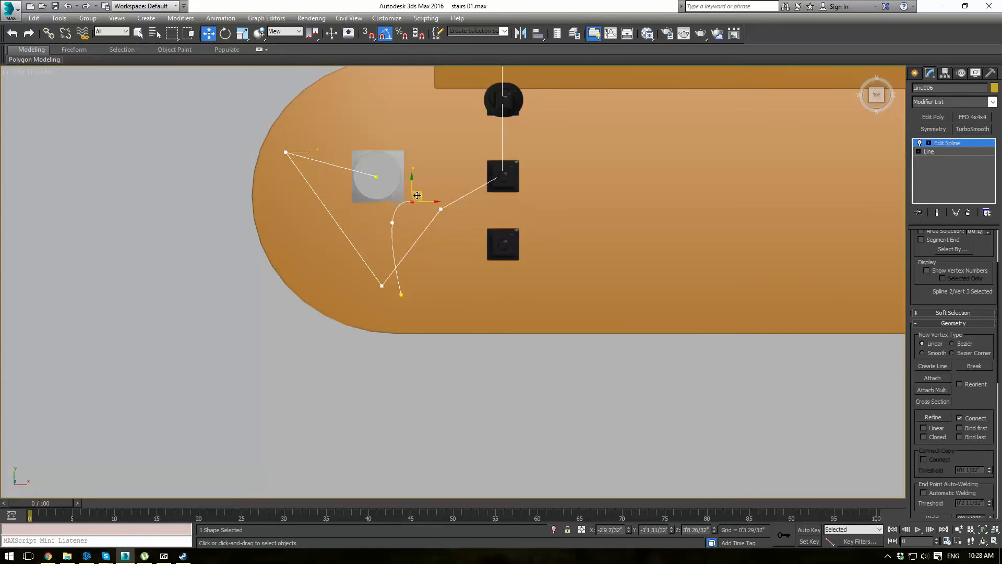
Step: Delete the extra connecting spline's segments beside the newel post and return to vertex editing
{"action": "left_click", "coordinate": [929, 143]}
{"action": "left_click", "coordinate": [949, 160]}
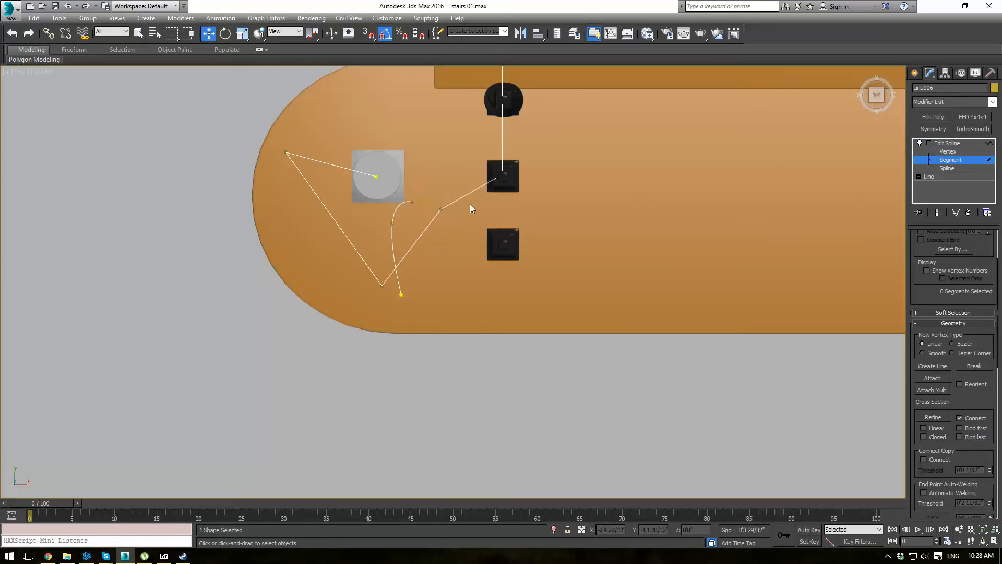
{"action": "left_click", "coordinate": [408, 203]}
{"action": "key", "text": "1"}
Step: Reposition the three intermediate vertices so the line wraps around the newel post inside the tread's rounded end
{"action": "left_click", "coordinate": [441, 209]}
{"action": "left_click_drag", "start_coordinate": [441, 209], "coordinate": [453, 284]}
{"action": "left_click", "coordinate": [383, 285]}
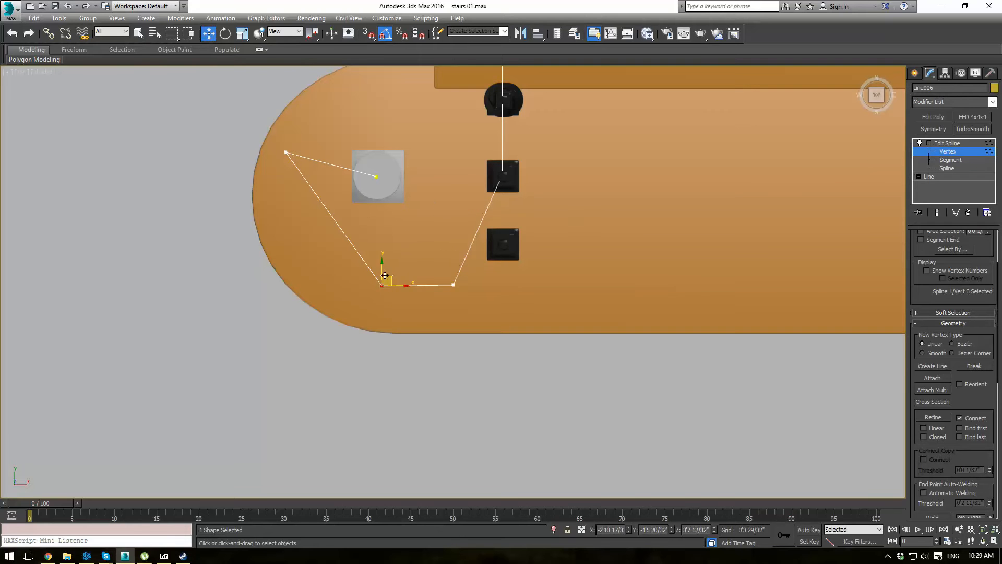
{"action": "left_click_drag", "start_coordinate": [389, 276], "coordinate": [309, 245]}
{"action": "left_click", "coordinate": [285, 152]}
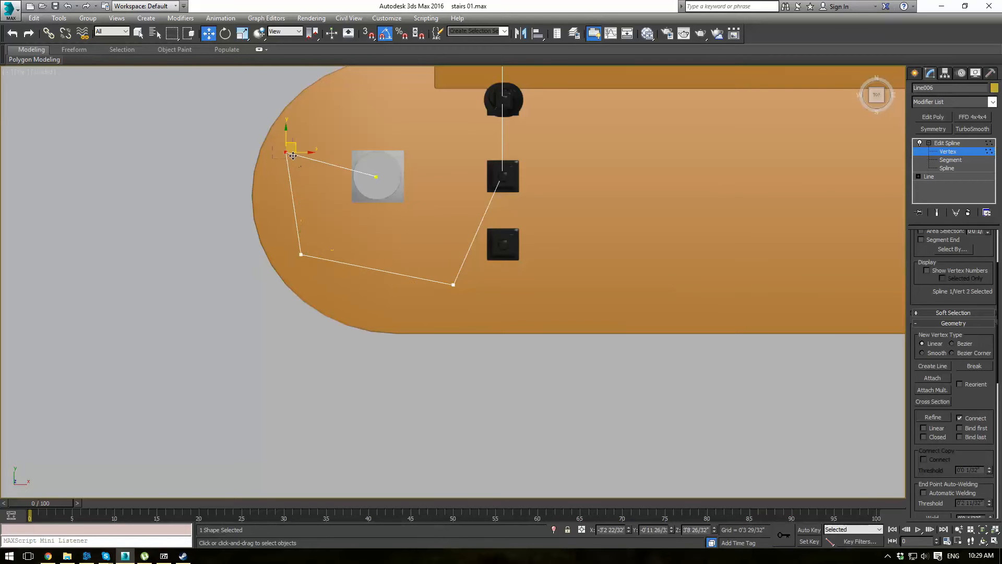
{"action": "left_click_drag", "start_coordinate": [293, 139], "coordinate": [300, 112]}
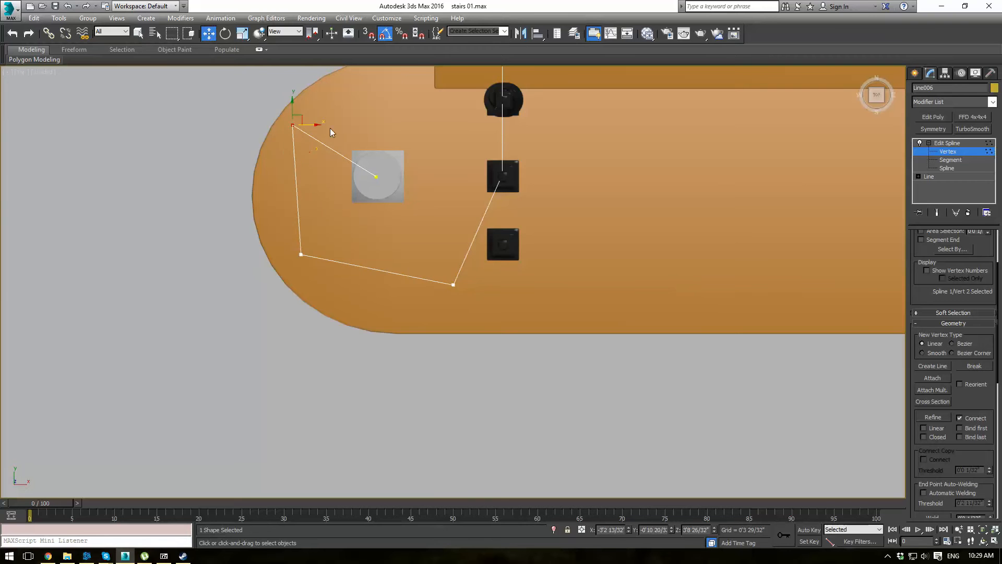
{"action": "middle_click_drag", "start_coordinate": [402, 143], "coordinate": [414, 177]}
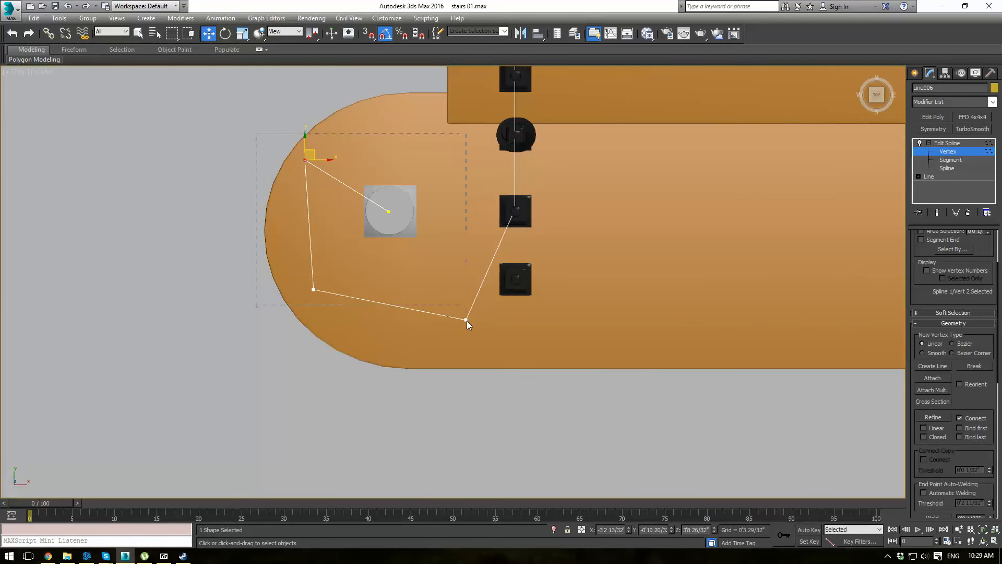
Step: Convert the four vertices around the newel post to Bezier
{"action": "key", "text": "ctrl+a"}
{"action": "right_click", "coordinate": [421, 267]}
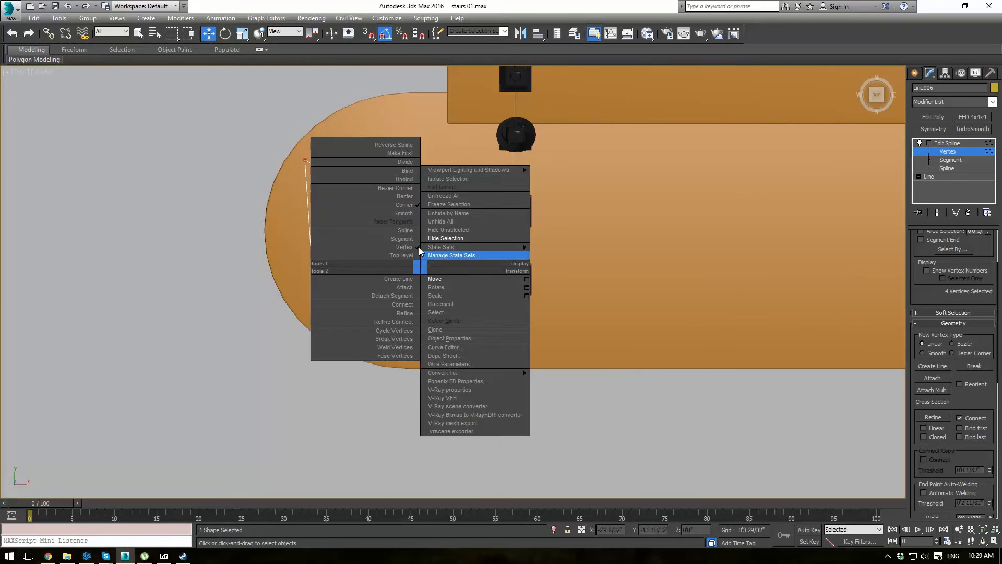
{"action": "left_click", "coordinate": [405, 197]}
{"action": "left_click", "coordinate": [515, 209]}
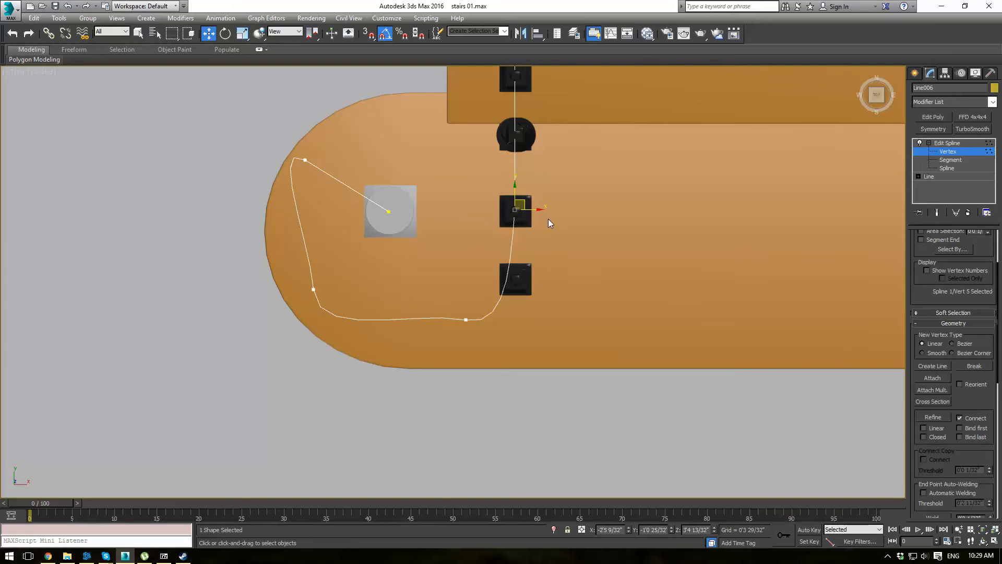
{"action": "left_click", "coordinate": [453, 220]}
Step: Adjust the Bezier handles of the two vertices along the tread's front edge to round that part of the curve
{"action": "left_click", "coordinate": [466, 319]}
{"action": "left_click_drag", "start_coordinate": [507, 331], "coordinate": [507, 285]}
{"action": "left_click_drag", "start_coordinate": [288, 259], "coordinate": [354, 313]}
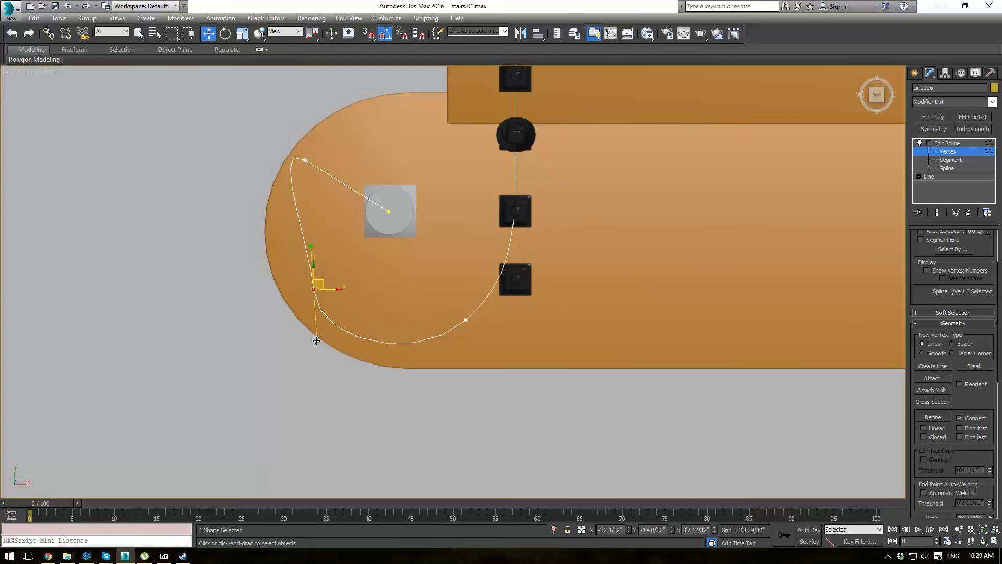
{"action": "left_click_drag", "start_coordinate": [316, 341], "coordinate": [343, 326]}
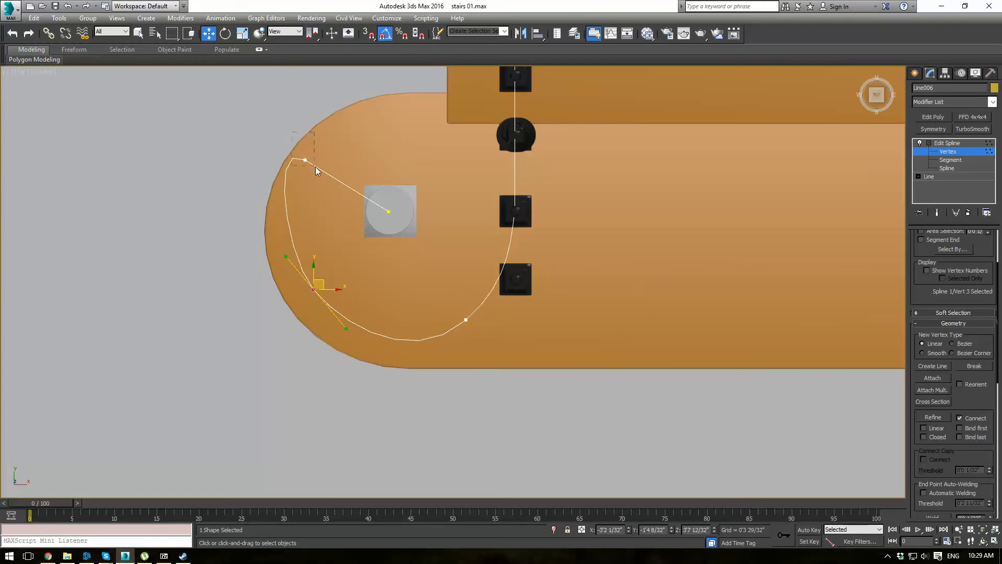
Step: Shift the vertex behind the newel post slightly inward and adjust its and the end vertex's Bezier handles to form a smooth spiral
{"action": "left_click_drag", "start_coordinate": [315, 167], "coordinate": [369, 128]}
{"action": "left_click", "coordinate": [333, 140]}
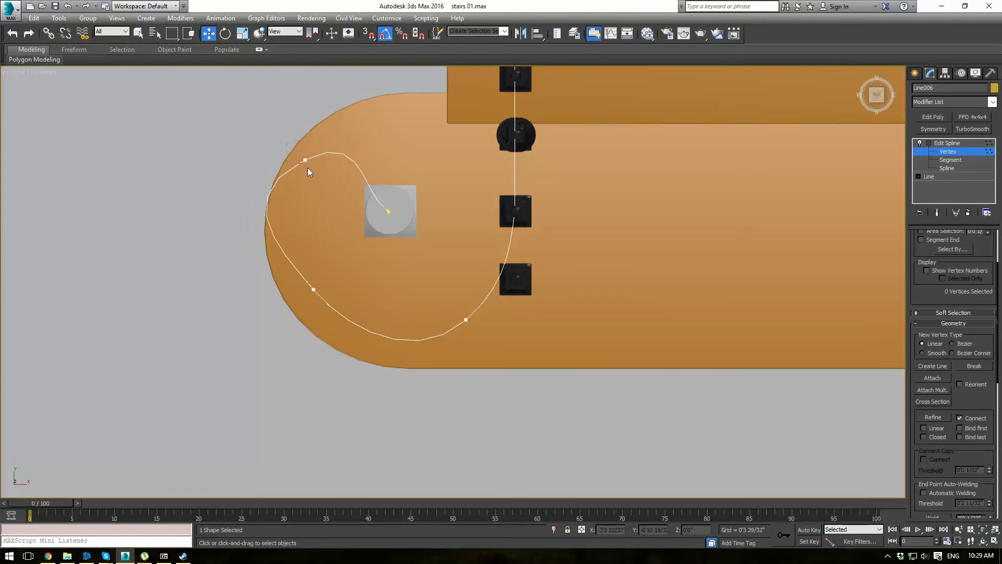
{"action": "left_click_drag", "start_coordinate": [308, 172], "coordinate": [327, 143]}
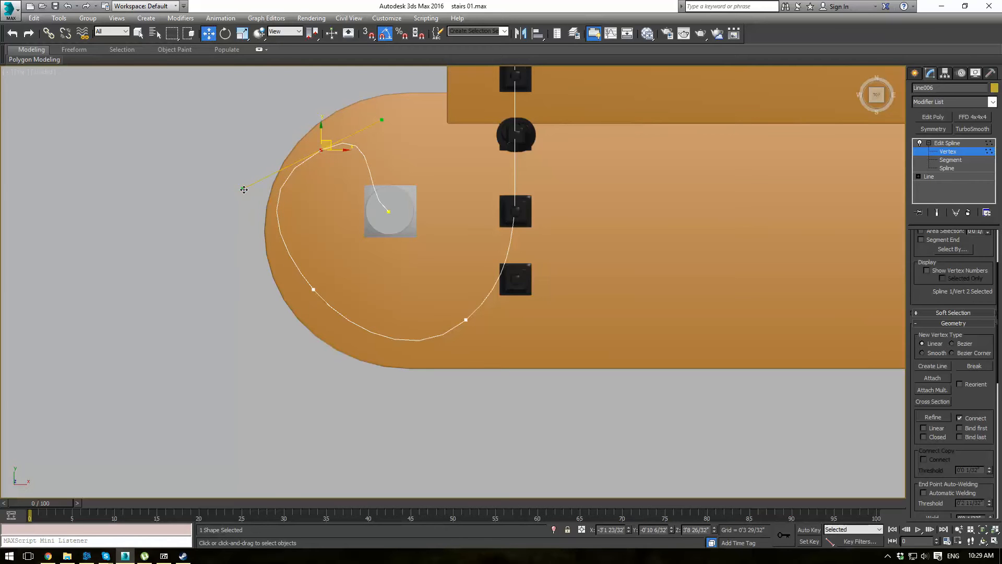
{"action": "left_click_drag", "start_coordinate": [244, 190], "coordinate": [273, 178]}
{"action": "left_click_drag", "start_coordinate": [358, 197], "coordinate": [417, 237]}
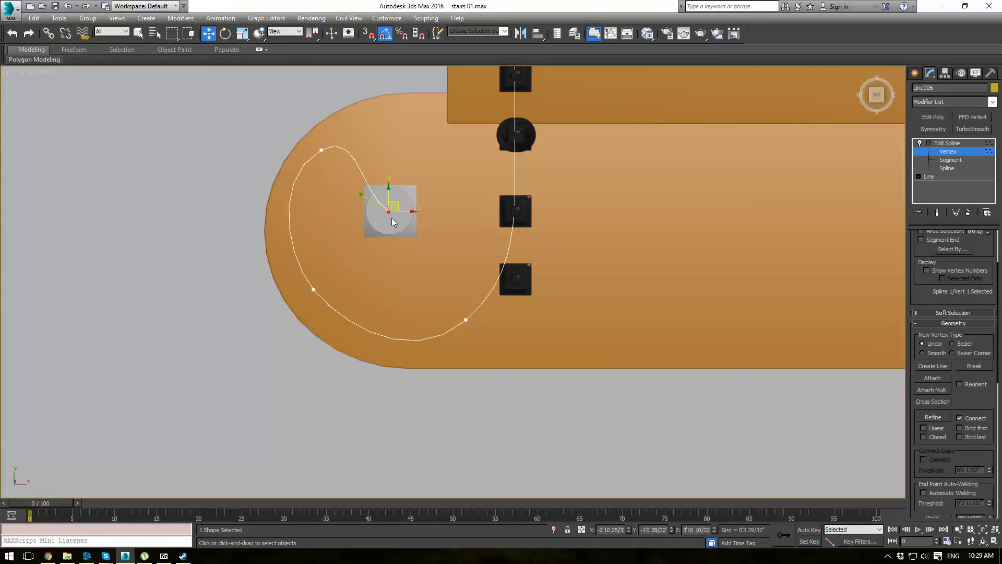
{"action": "left_click_drag", "start_coordinate": [360, 195], "coordinate": [438, 148]}
Step: Check the curl in perspective, then move the vertex nearest the last baluster inward to about X -2'8 15/32", Y -1'5 2/32" and flatten its handle
{"action": "left_click", "coordinate": [466, 320]}
{"action": "key", "text": "p"}
{"action": "scroll", "coordinate": [497, 271], "scroll_direction": "down", "scroll_amount": 5}
{"action": "middle_click_drag", "start_coordinate": [465, 255], "coordinate": [479, 292], "text": "alt"}
{"action": "key", "text": "t"}
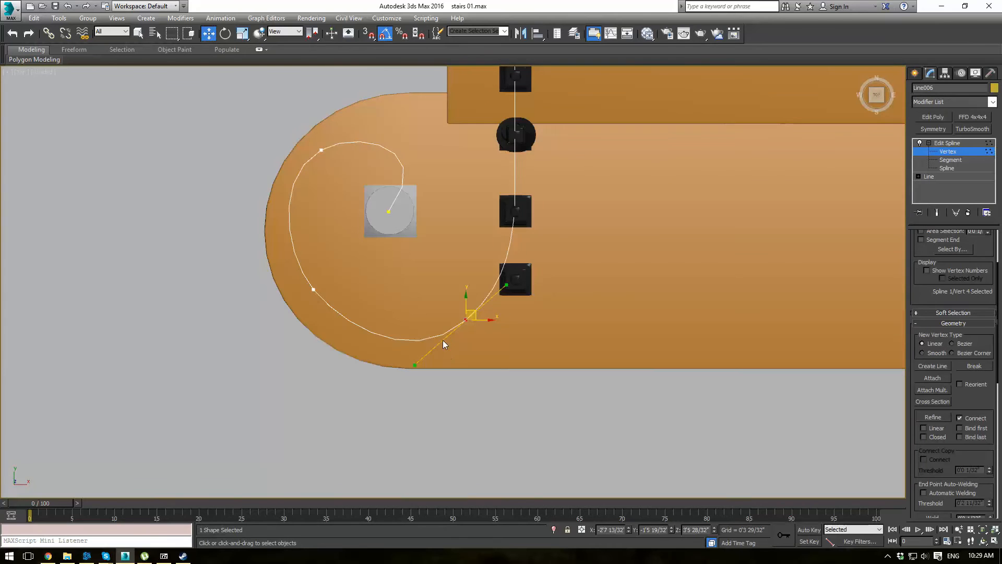
{"action": "left_click_drag", "start_coordinate": [474, 311], "coordinate": [449, 299]}
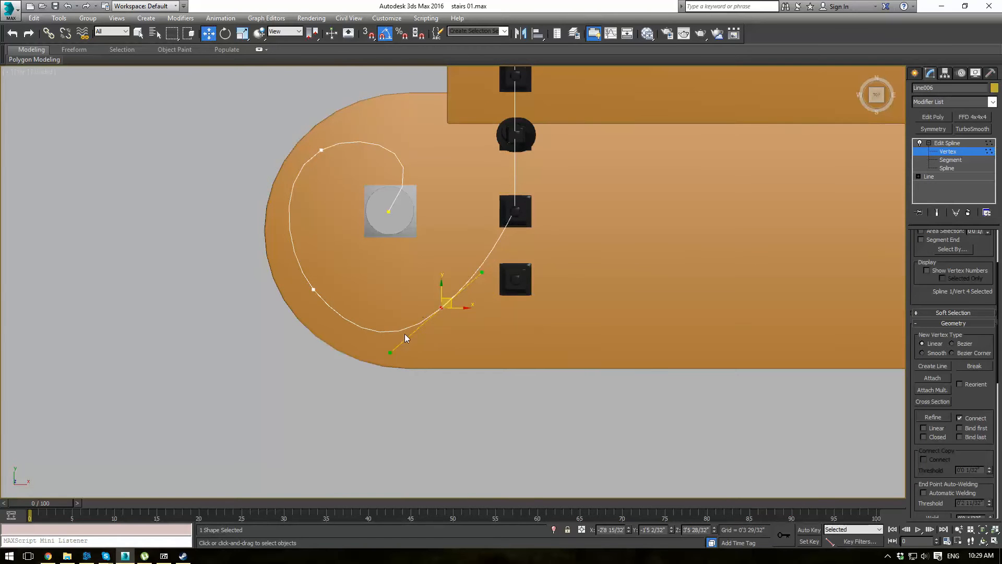
{"action": "left_click_drag", "start_coordinate": [389, 353], "coordinate": [392, 330]}
Step: Nudge the two outer curl vertices inward and shorten the rear vertex's handles, placing it at about X -3'1 9/32"
{"action": "left_click", "coordinate": [313, 289]}
{"action": "left_click_drag", "start_coordinate": [321, 284], "coordinate": [327, 279]}
{"action": "left_click", "coordinate": [321, 150]}
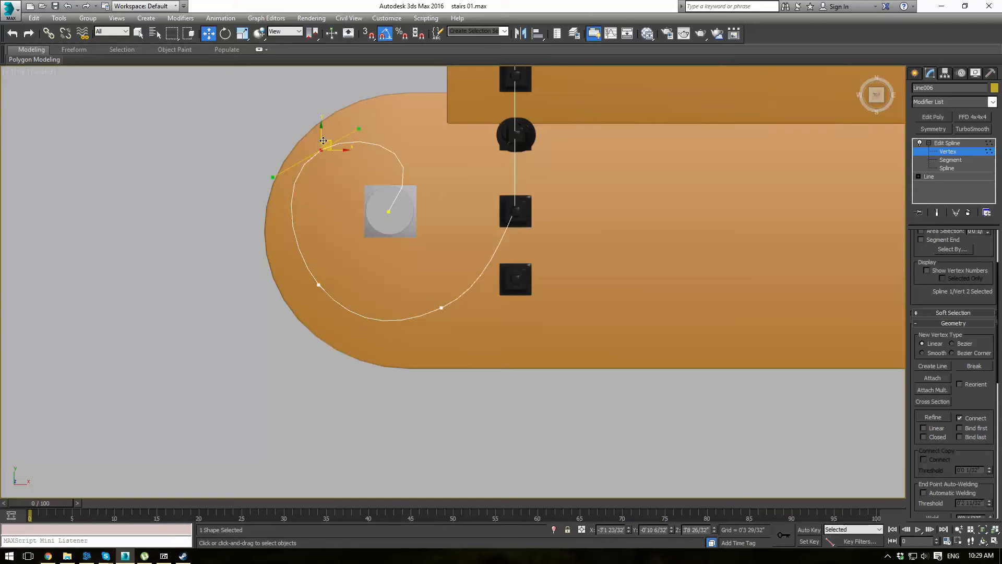
{"action": "left_click_drag", "start_coordinate": [272, 178], "coordinate": [282, 174]}
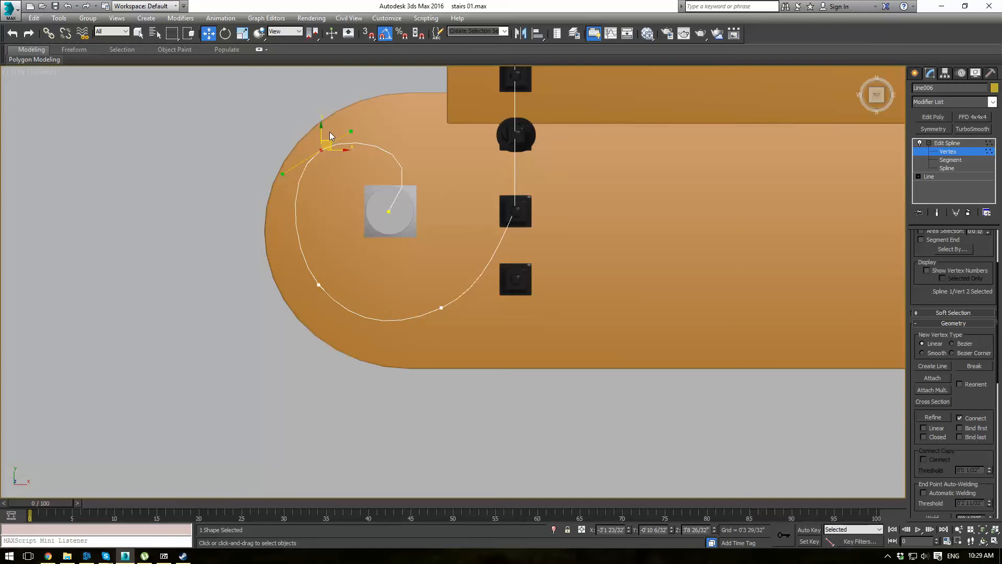
{"action": "left_click_drag", "start_coordinate": [329, 137], "coordinate": [368, 125]}
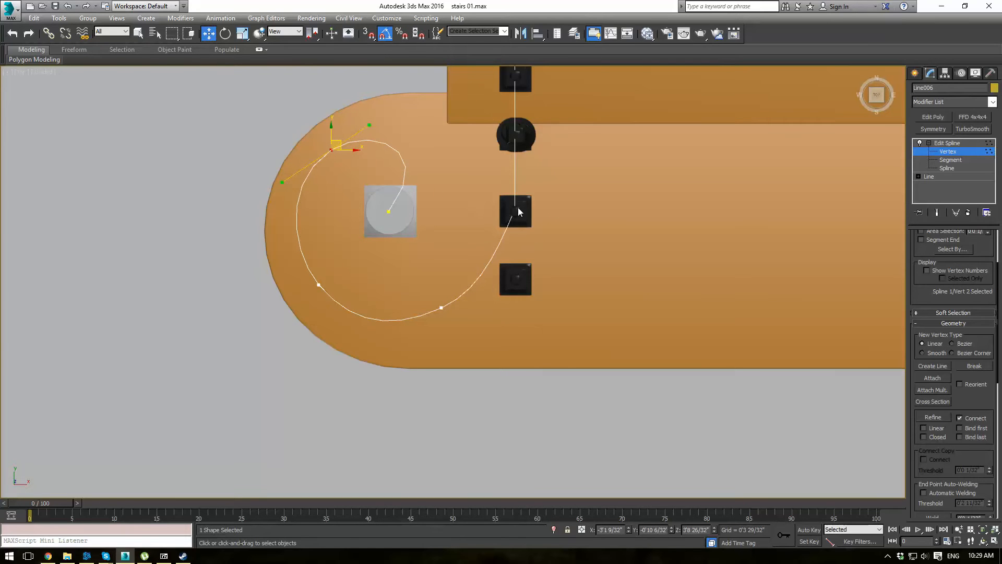
Step: In the Left view, raise the path vertex at the baluster beside the newel post to about Z 7'10 8/32", following the stair slope
{"action": "key", "text": "p"}
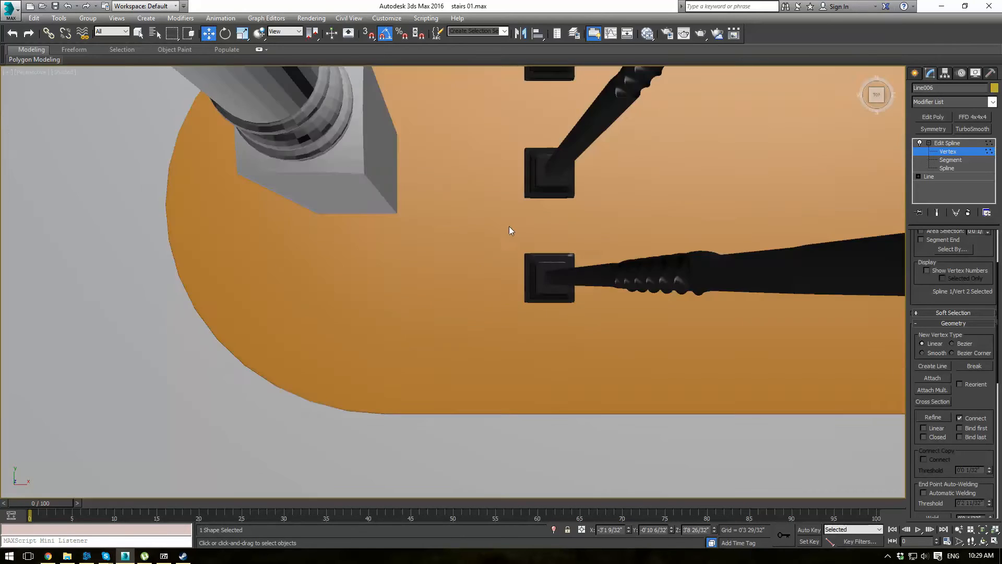
{"action": "scroll", "coordinate": [507, 229], "scroll_direction": "down", "scroll_amount": 3}
{"action": "middle_click_drag", "start_coordinate": [478, 239], "coordinate": [524, 227], "text": "alt"}
{"action": "key", "text": "l"}
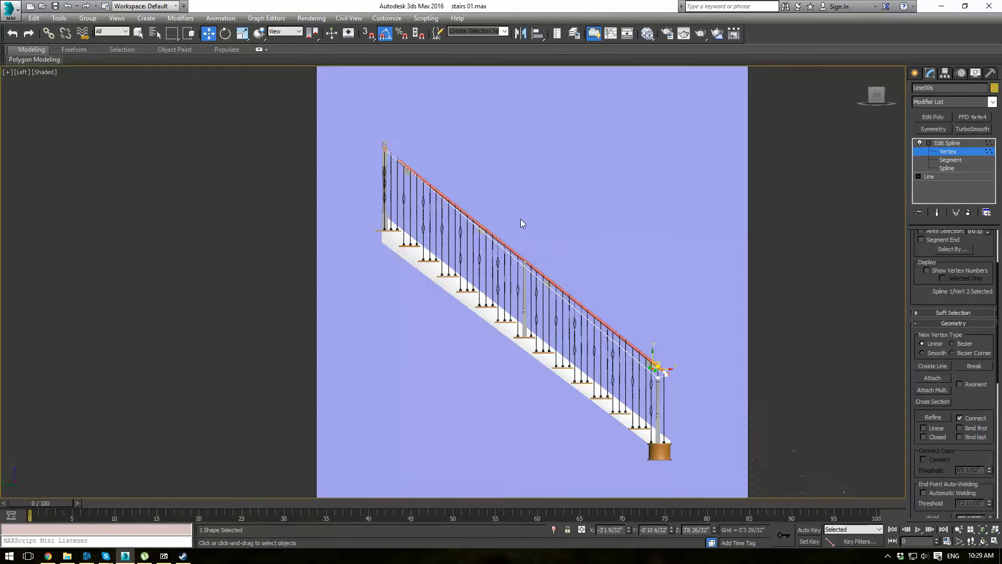
{"action": "scroll", "coordinate": [559, 271], "scroll_direction": "up", "scroll_amount": 5}
{"action": "scroll", "coordinate": [511, 286], "scroll_direction": "down", "scroll_amount": 8}
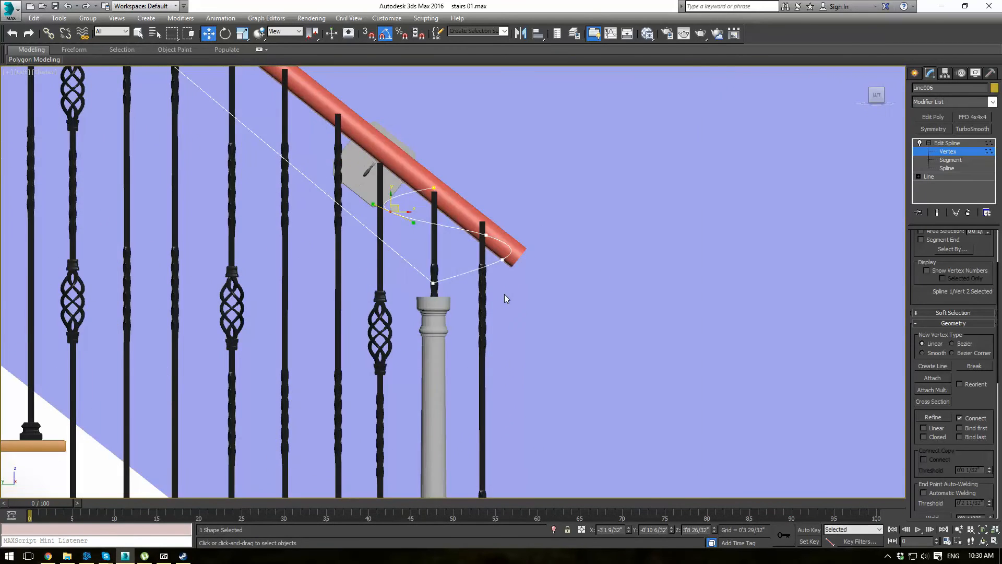
{"action": "scroll", "coordinate": [517, 295], "scroll_direction": "up", "scroll_amount": 7}
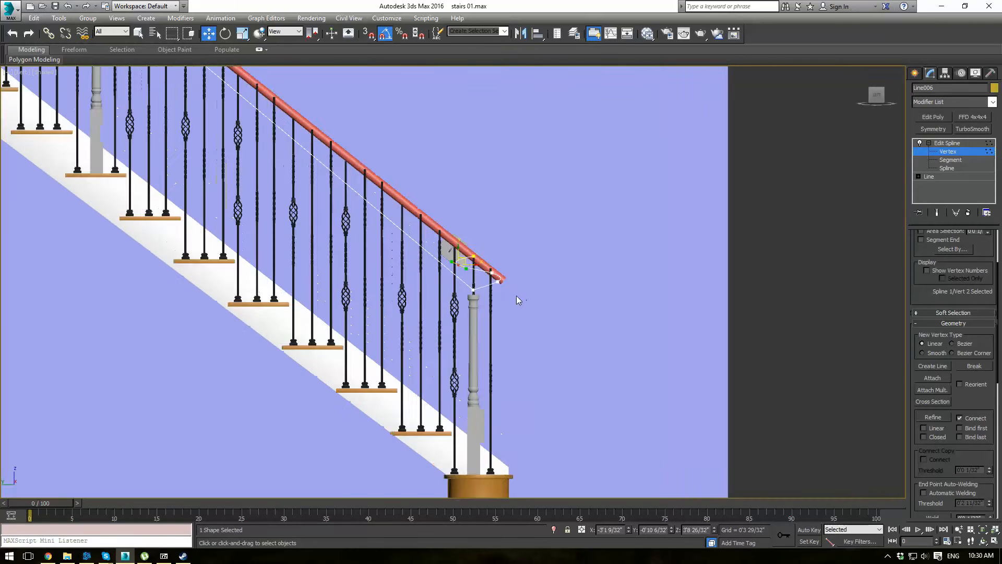
{"action": "left_click", "coordinate": [472, 291]}
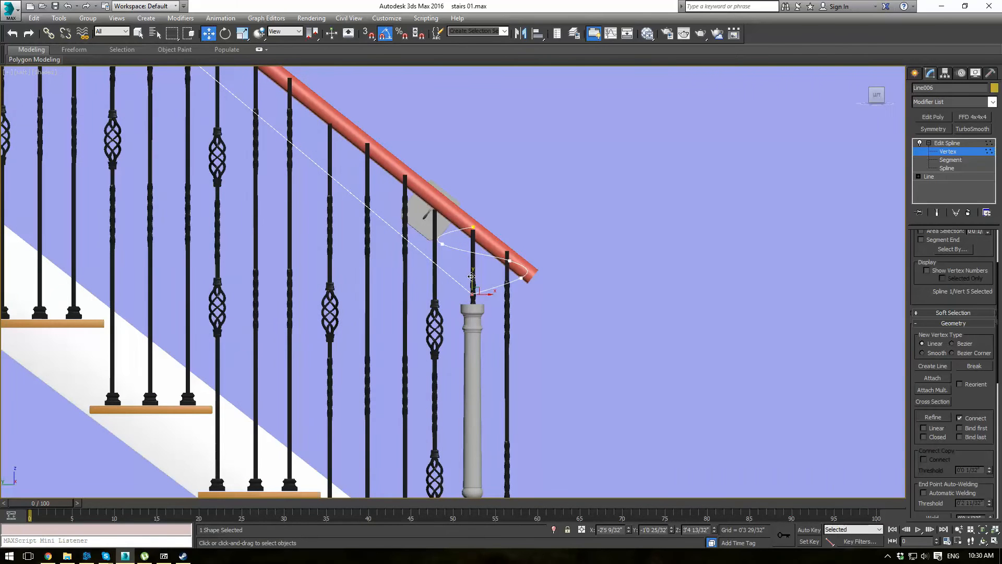
{"action": "left_click_drag", "start_coordinate": [471, 276], "coordinate": [477, 208]}
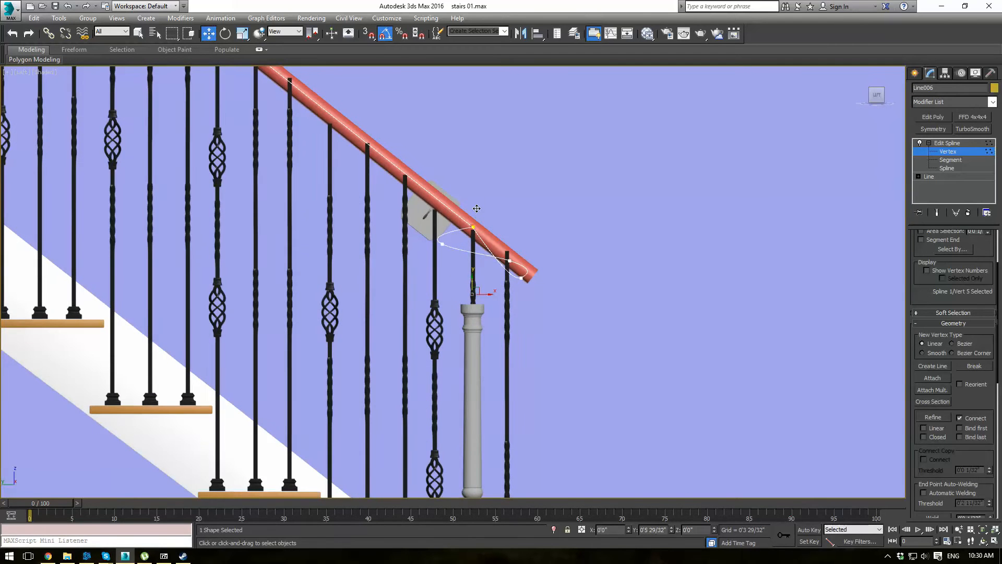
{"action": "scroll", "coordinate": [502, 255], "scroll_direction": "up", "scroll_amount": 2}
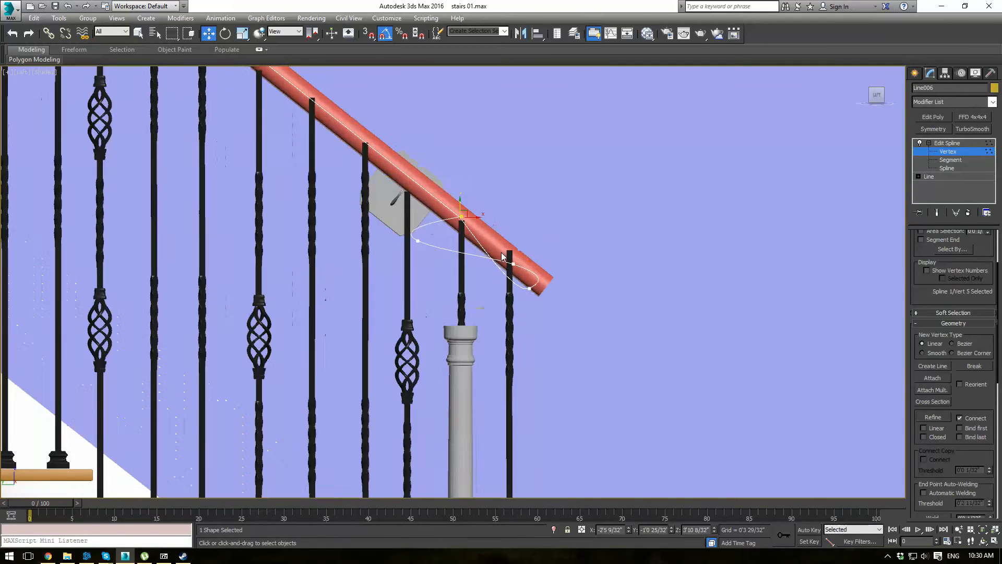
Step: Lower the three vertices at the inner end of the curl to nearly the same height, with the end vertex at about Z 7'6 10/32"
{"action": "left_click", "coordinate": [418, 240]}
{"action": "left_click_drag", "start_coordinate": [416, 230], "coordinate": [418, 203]}
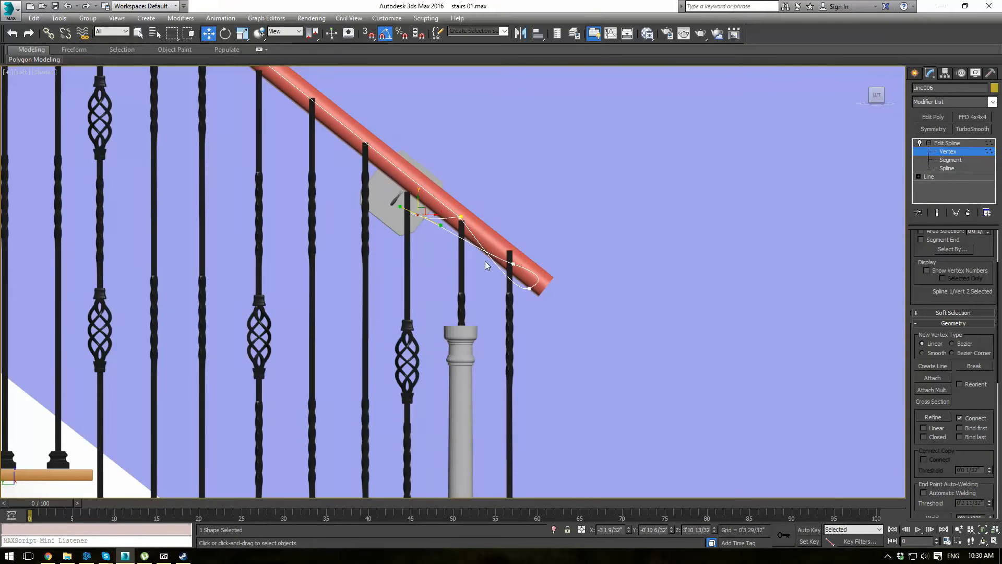
{"action": "left_click", "coordinate": [513, 262]}
{"action": "scroll", "coordinate": [544, 263], "scroll_direction": "down", "scroll_amount": 5}
{"action": "scroll", "coordinate": [555, 258], "scroll_direction": "up", "scroll_amount": 8}
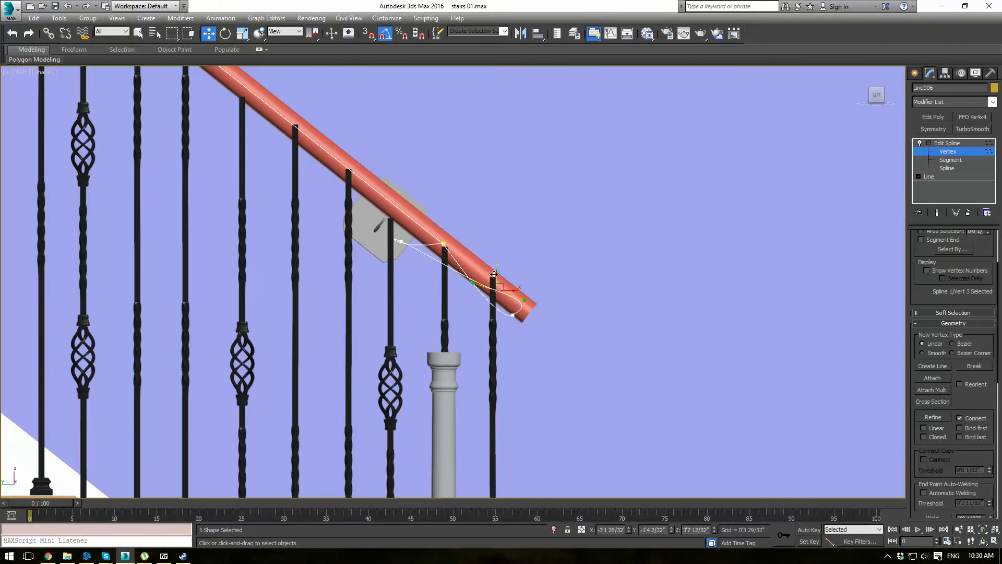
{"action": "left_click_drag", "start_coordinate": [493, 274], "coordinate": [502, 300]}
{"action": "left_click_drag", "start_coordinate": [400, 243], "coordinate": [410, 294]}
{"action": "left_click", "coordinate": [444, 243]}
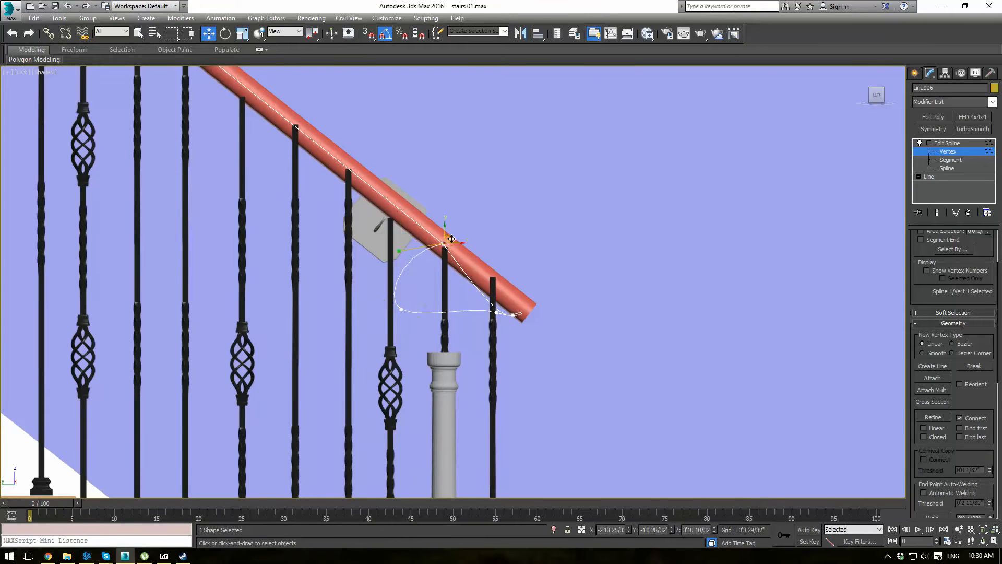
{"action": "left_click_drag", "start_coordinate": [443, 227], "coordinate": [449, 288]}
Step: Level the Bezier handles of the curl's end vertex and the vertex behind the newel, then nudge the second vertex slightly up
{"action": "scroll", "coordinate": [433, 316], "scroll_direction": "up", "scroll_amount": 4}
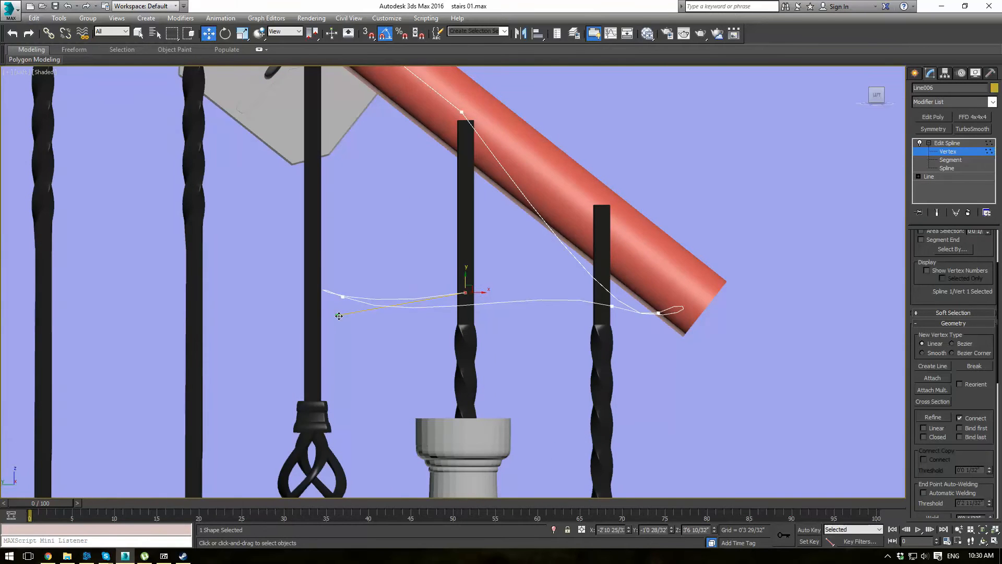
{"action": "left_click_drag", "start_coordinate": [337, 316], "coordinate": [338, 297]}
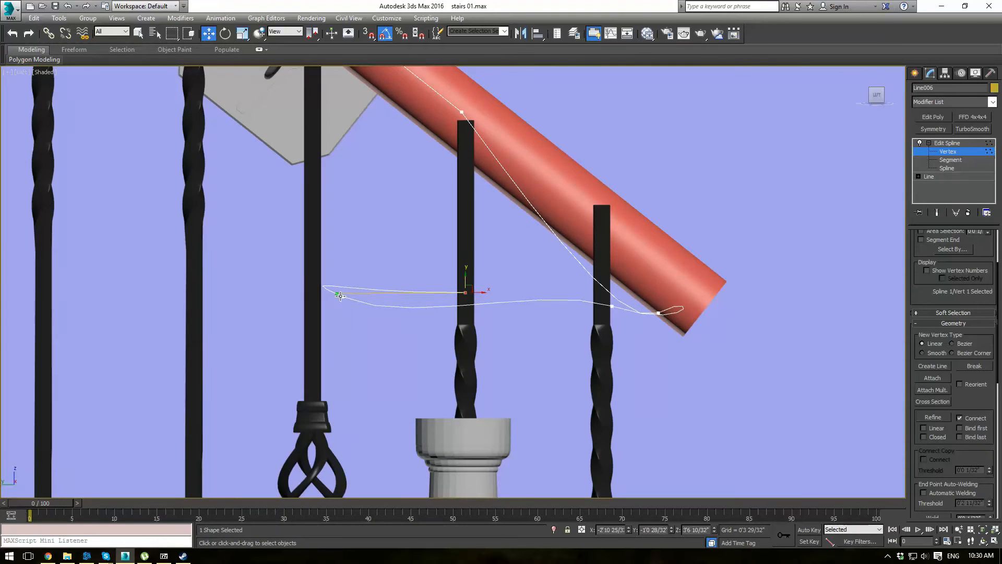
{"action": "left_click", "coordinate": [341, 296]}
{"action": "left_click_drag", "start_coordinate": [405, 327], "coordinate": [410, 298]}
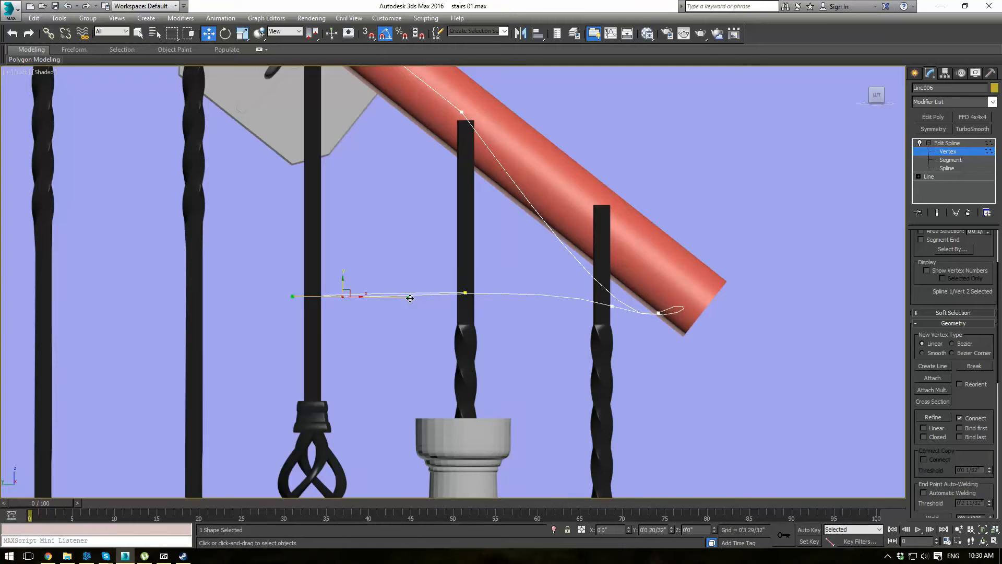
{"action": "left_click_drag", "start_coordinate": [342, 283], "coordinate": [342, 281]}
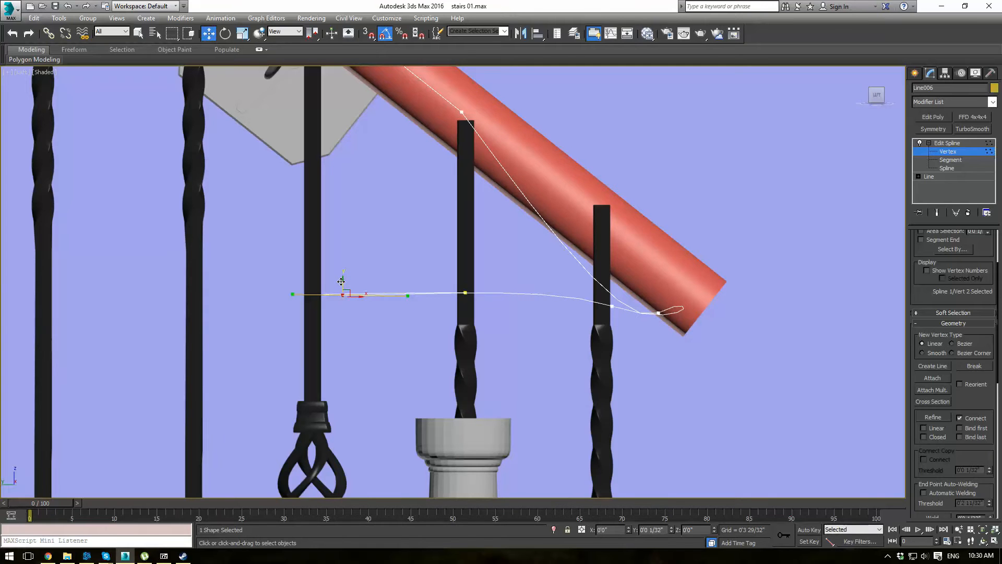
Step: Level the two front curl vertices and their handles with the others, and raise all four curl vertices together slightly
{"action": "left_click", "coordinate": [609, 307]}
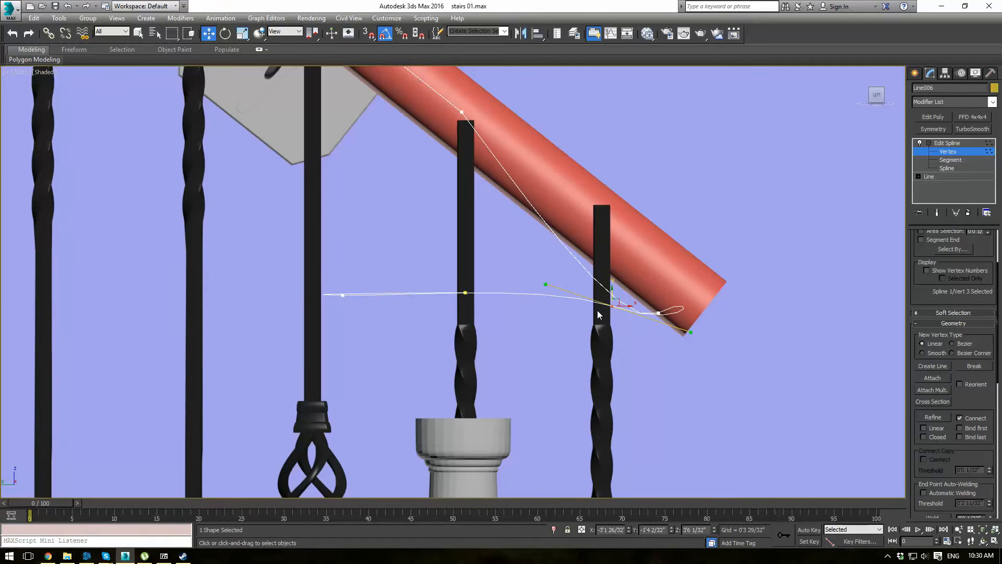
{"action": "left_click_drag", "start_coordinate": [547, 287], "coordinate": [536, 307]}
{"action": "left_click_drag", "start_coordinate": [610, 292], "coordinate": [611, 277]}
{"action": "left_click_drag", "start_coordinate": [659, 315], "coordinate": [719, 290]}
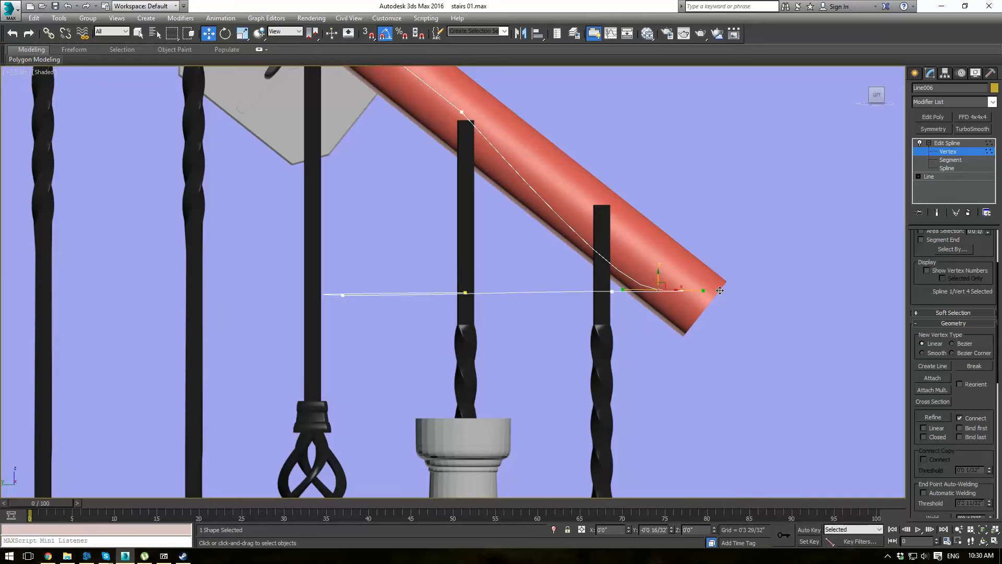
{"action": "left_click_drag", "start_coordinate": [660, 273], "coordinate": [657, 275]}
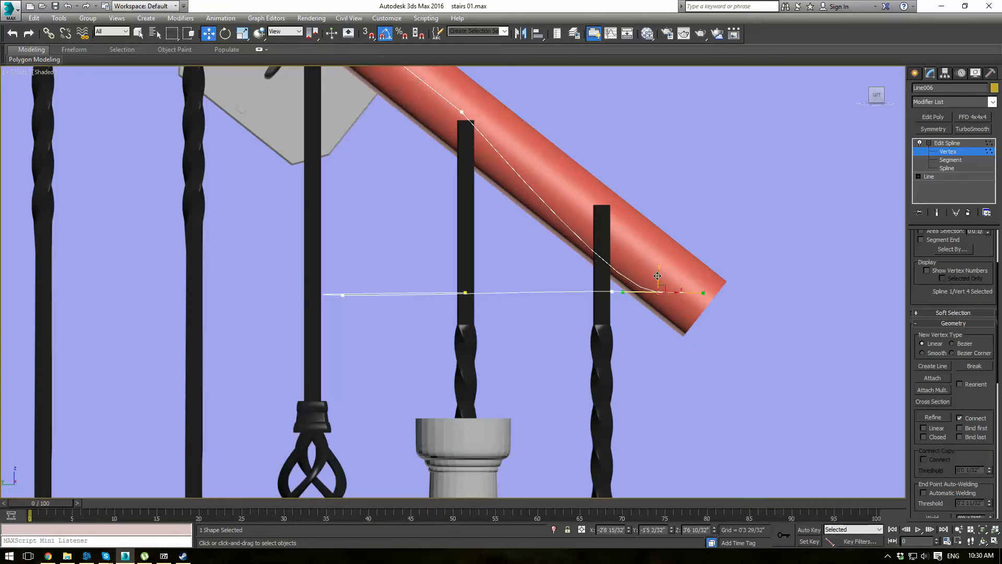
{"action": "left_click_drag", "start_coordinate": [325, 274], "coordinate": [706, 342]}
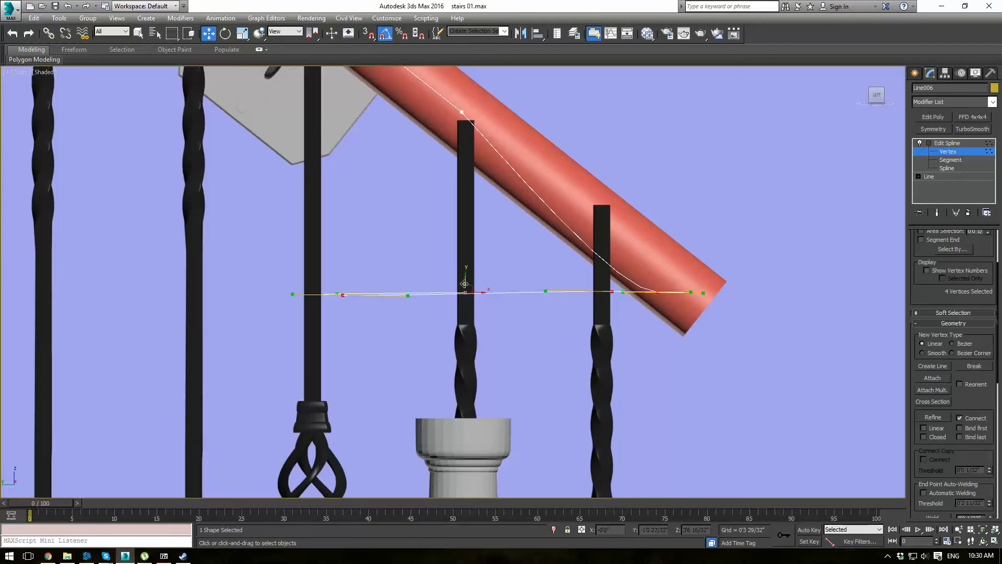
{"action": "left_click_drag", "start_coordinate": [465, 283], "coordinate": [480, 262]}
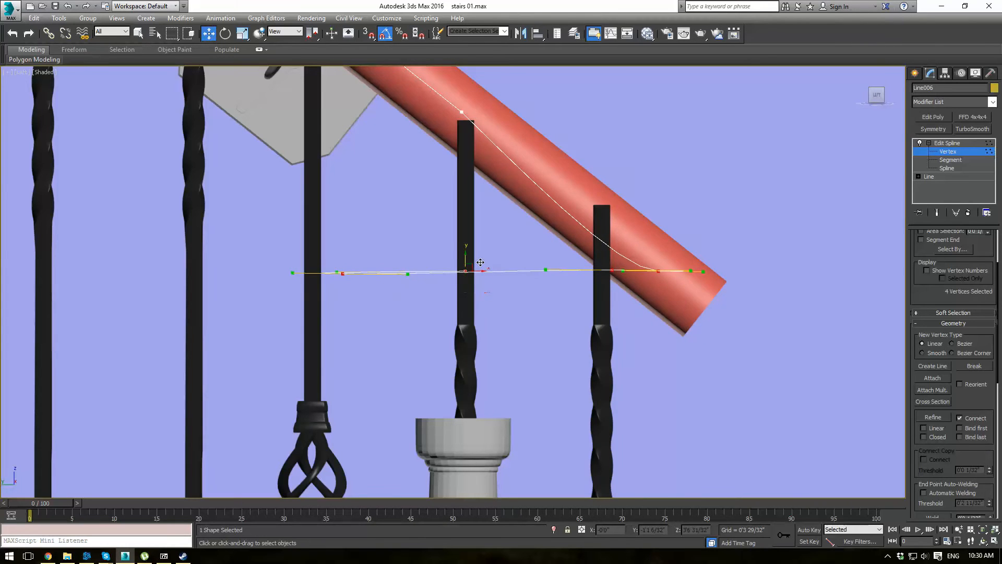
Step: In perspective, tilt the Bezier handle of the vertex where the curl meets the sloping rail to smooth the transition, and finish vertex editing
{"action": "key", "text": "p"}
{"action": "scroll", "coordinate": [556, 249], "scroll_direction": "down", "scroll_amount": 5}
{"action": "middle_click_drag", "start_coordinate": [556, 249], "coordinate": [630, 264], "text": "alt"}
{"action": "scroll", "coordinate": [663, 245], "scroll_direction": "up", "scroll_amount": 5}
{"action": "middle_click_drag", "start_coordinate": [573, 256], "coordinate": [625, 246], "text": "alt"}
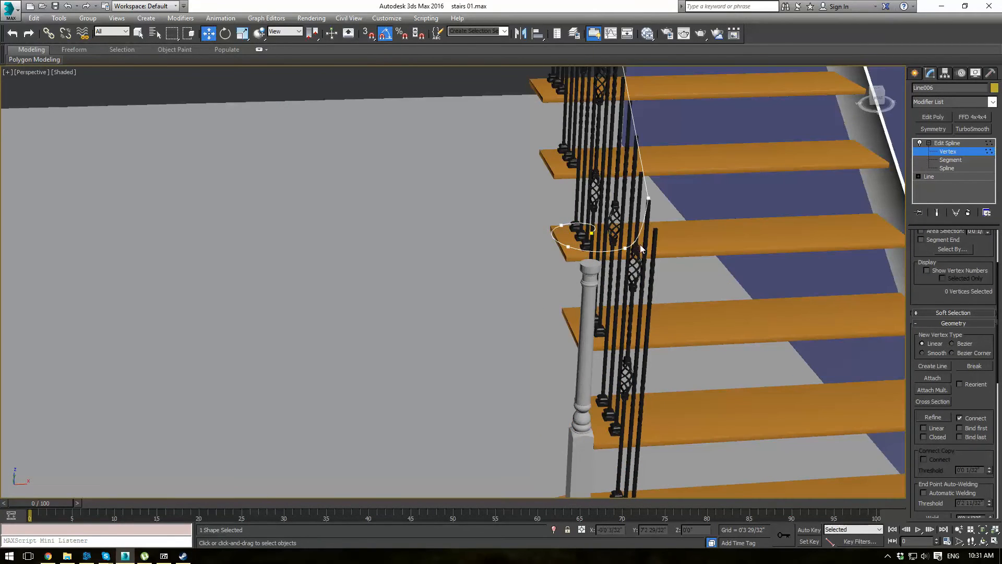
{"action": "left_click", "coordinate": [625, 247]}
{"action": "left_click_drag", "start_coordinate": [641, 247], "coordinate": [647, 245]}
{"action": "middle_click_drag", "start_coordinate": [650, 244], "coordinate": [734, 242], "text": "alt"}
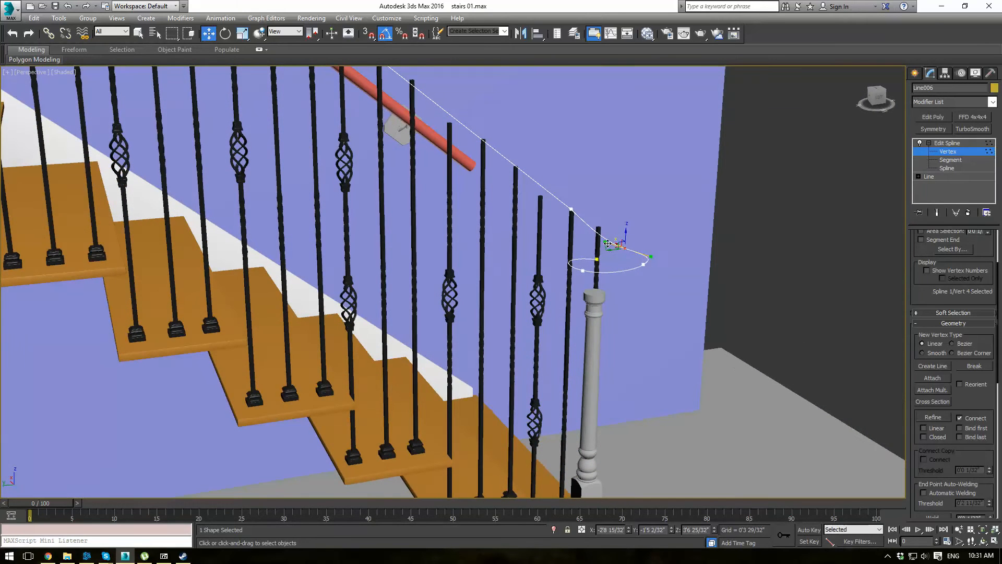
{"action": "left_click_drag", "start_coordinate": [608, 244], "coordinate": [611, 239]}
{"action": "left_click", "coordinate": [763, 260]}
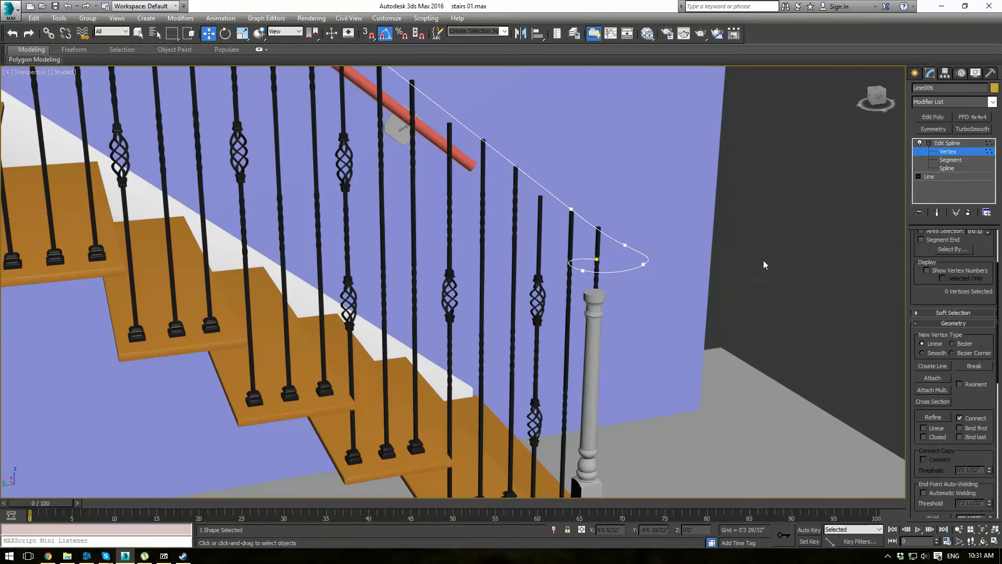
{"action": "scroll", "coordinate": [700, 262], "scroll_direction": "down", "scroll_amount": 10}
{"action": "scroll", "coordinate": [779, 238], "scroll_direction": "up", "scroll_amount": 3}
{"action": "left_click", "coordinate": [966, 143]}
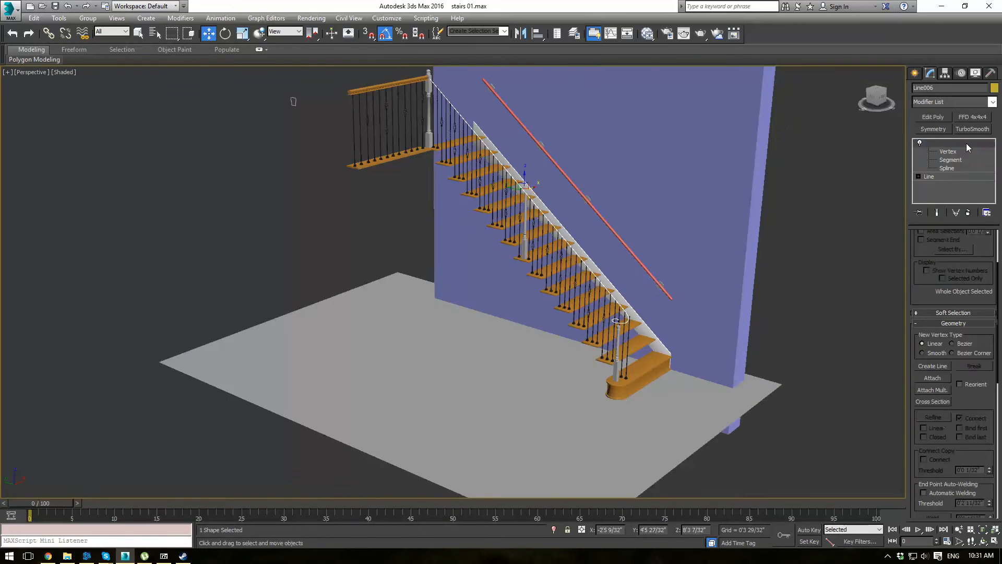
{"action": "left_click", "coordinate": [753, 349]}
Step: Scale the handrail profile outline down uniformly beside the landing railing
{"action": "scroll", "coordinate": [448, 161], "scroll_direction": "up", "scroll_amount": 3}
{"action": "middle_click_drag", "start_coordinate": [447, 161], "coordinate": [444, 250]}
{"action": "scroll", "coordinate": [444, 250], "scroll_direction": "up", "scroll_amount": 3}
{"action": "scroll", "coordinate": [249, 412], "scroll_direction": "up", "scroll_amount": 3}
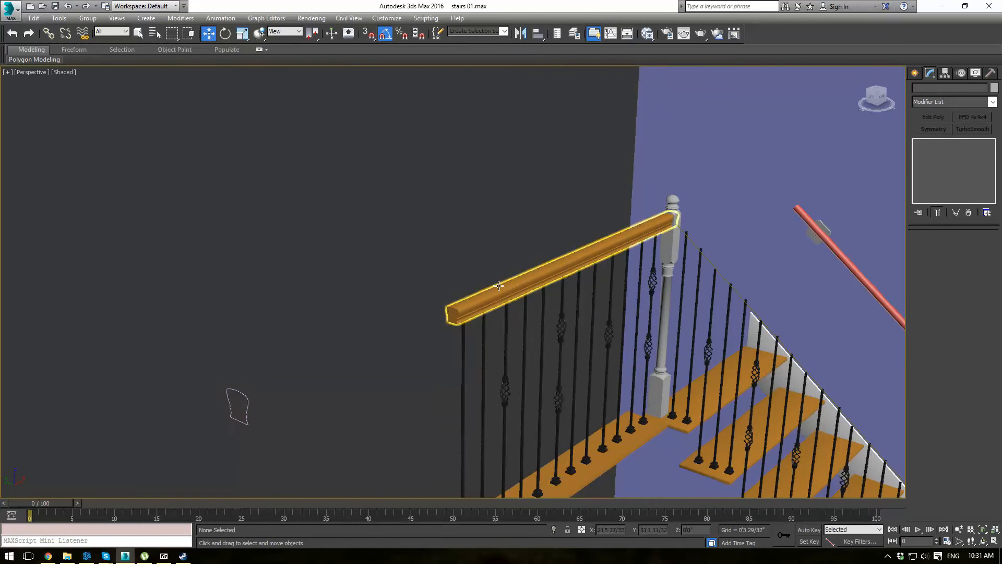
{"action": "left_click", "coordinate": [246, 406]}
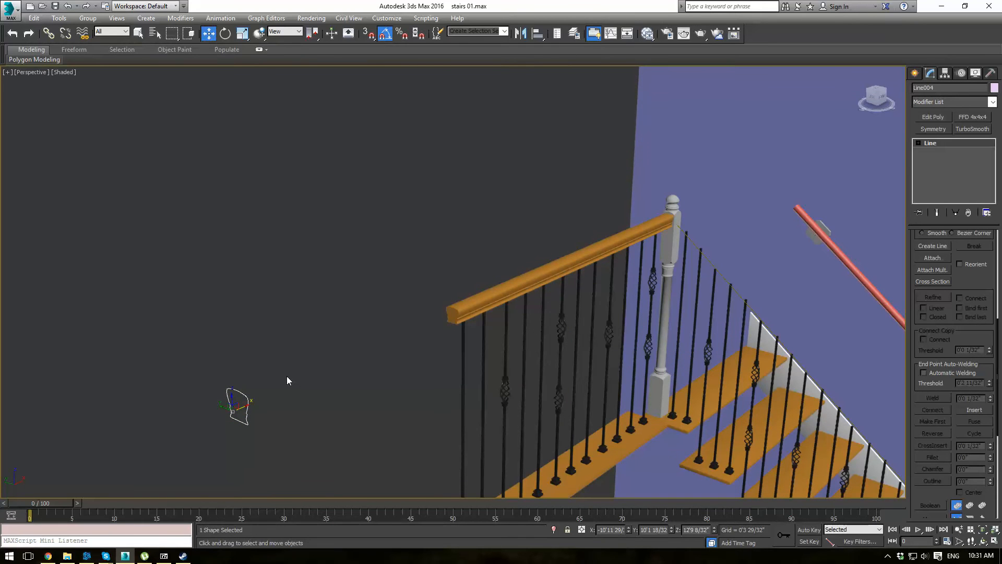
{"action": "key", "text": "r"}
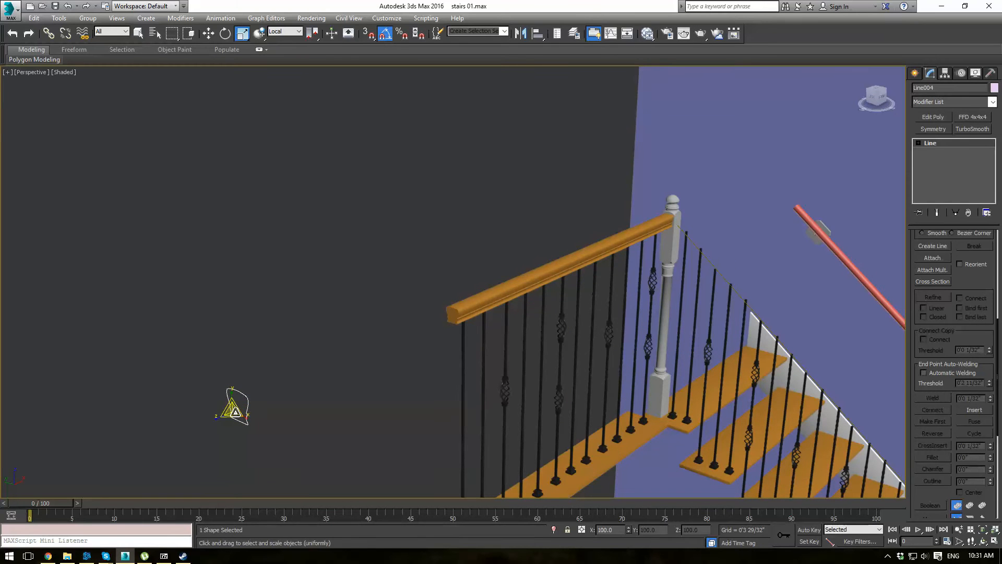
{"action": "left_click_drag", "start_coordinate": [235, 408], "coordinate": [227, 413]}
{"action": "left_click", "coordinate": [324, 340]}
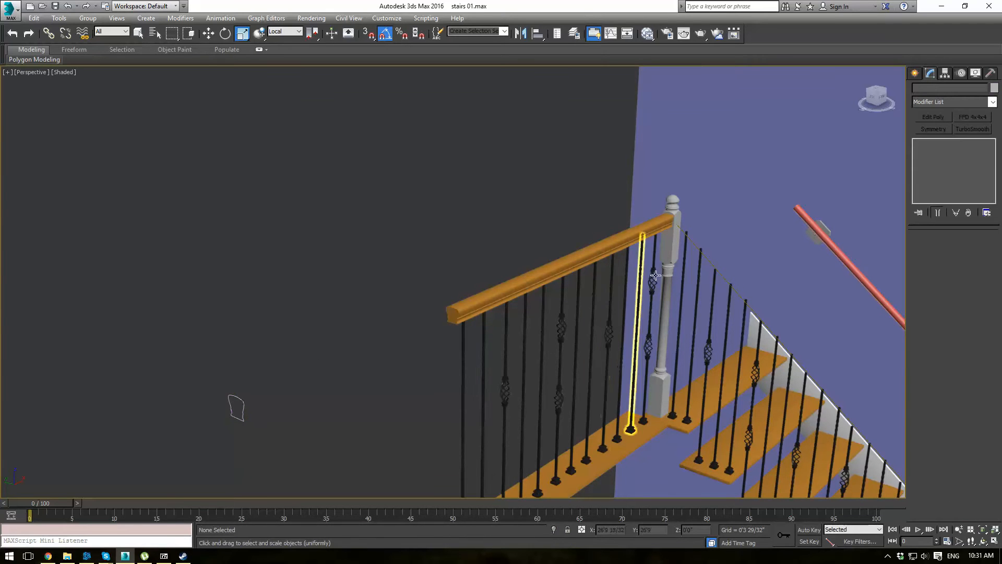
Step: Apply a Sweep modifier to the stair handrail path, using the scaled profile outline Line004 as its custom section
{"action": "left_click", "coordinate": [693, 241]}
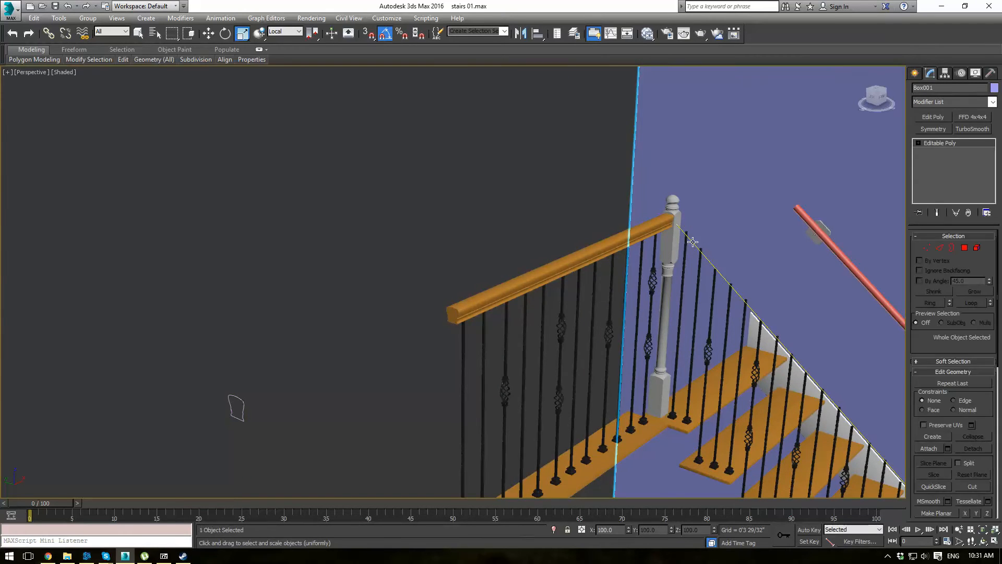
{"action": "left_click", "coordinate": [693, 241]}
{"action": "left_click", "coordinate": [991, 101]}
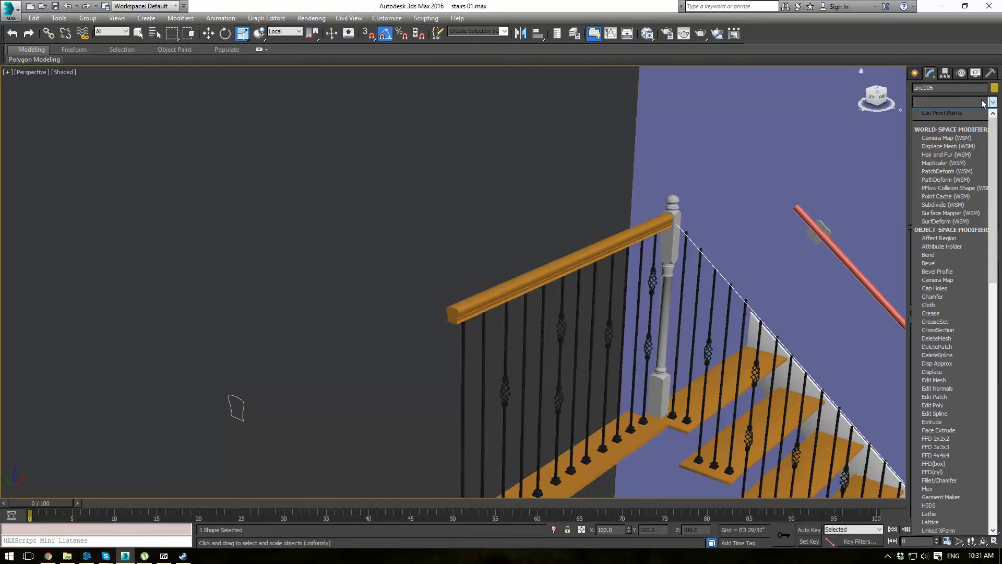
{"action": "type", "text": "sw"}
{"action": "key", "text": "Return"}
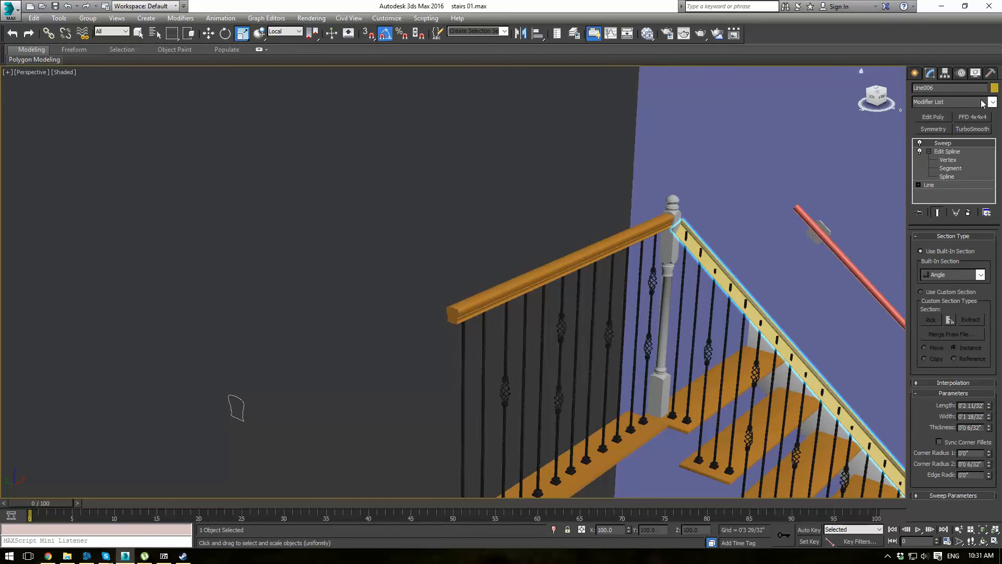
{"action": "left_click", "coordinate": [921, 292]}
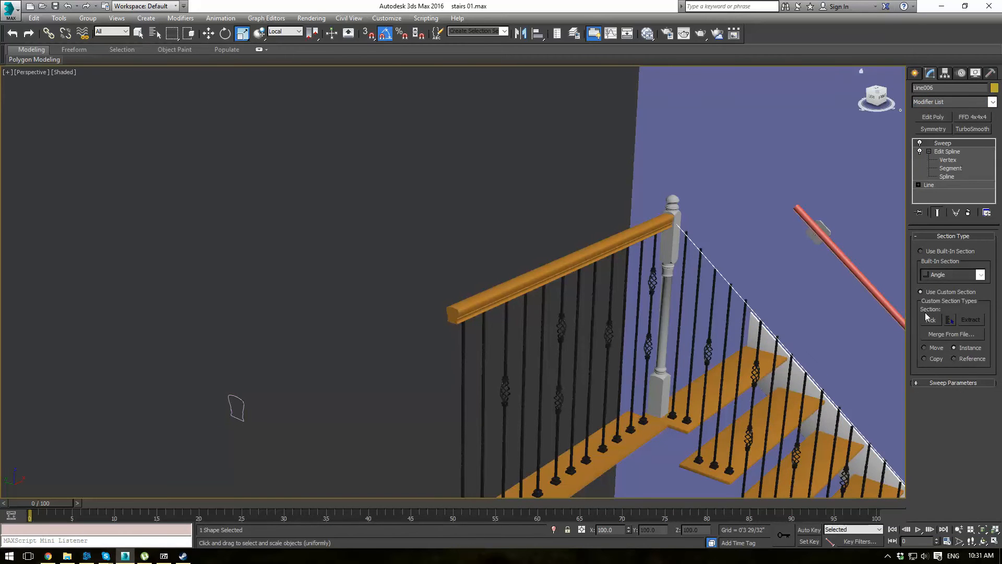
{"action": "left_click", "coordinate": [931, 319]}
{"action": "left_click", "coordinate": [238, 396]}
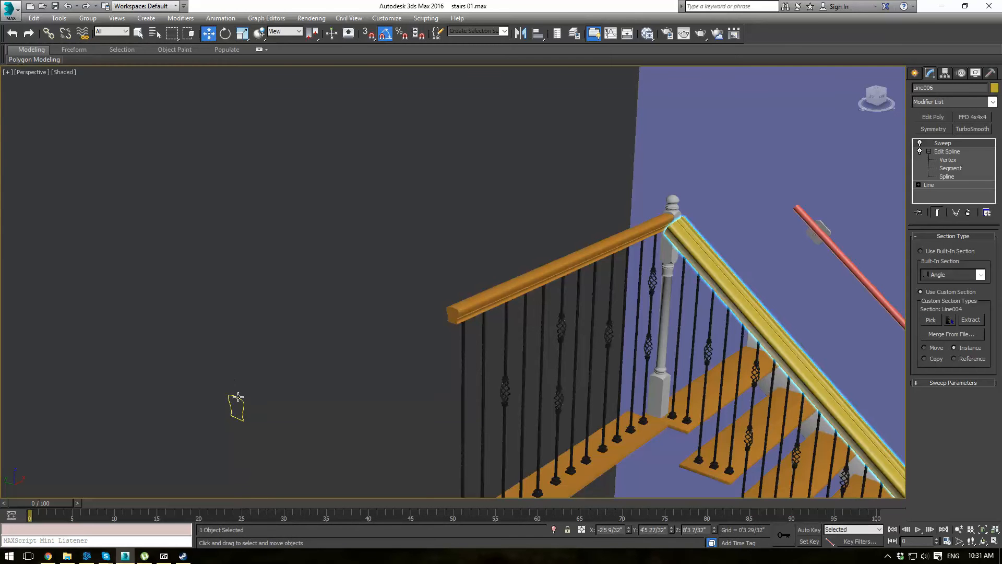
Step: Examine the swept handrail's profile and orientation where its upper end meets the landing rail and newel post
{"action": "scroll", "coordinate": [610, 255], "scroll_direction": "down", "scroll_amount": 5}
{"action": "middle_click_drag", "start_coordinate": [747, 355], "coordinate": [816, 368], "text": "alt"}
{"action": "scroll", "coordinate": [652, 217], "scroll_direction": "up", "scroll_amount": 6}
{"action": "middle_click_drag", "start_coordinate": [664, 218], "coordinate": [520, 296], "text": "alt"}
{"action": "scroll", "coordinate": [520, 297], "scroll_direction": "up", "scroll_amount": 5}
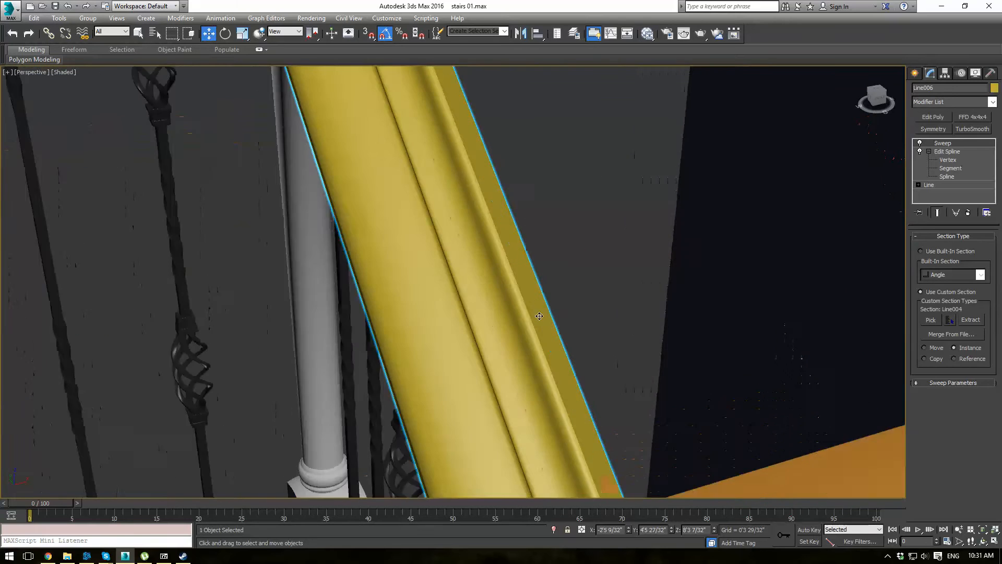
{"action": "scroll", "coordinate": [572, 308], "scroll_direction": "up", "scroll_amount": 2}
{"action": "scroll", "coordinate": [567, 313], "scroll_direction": "down", "scroll_amount": 5}
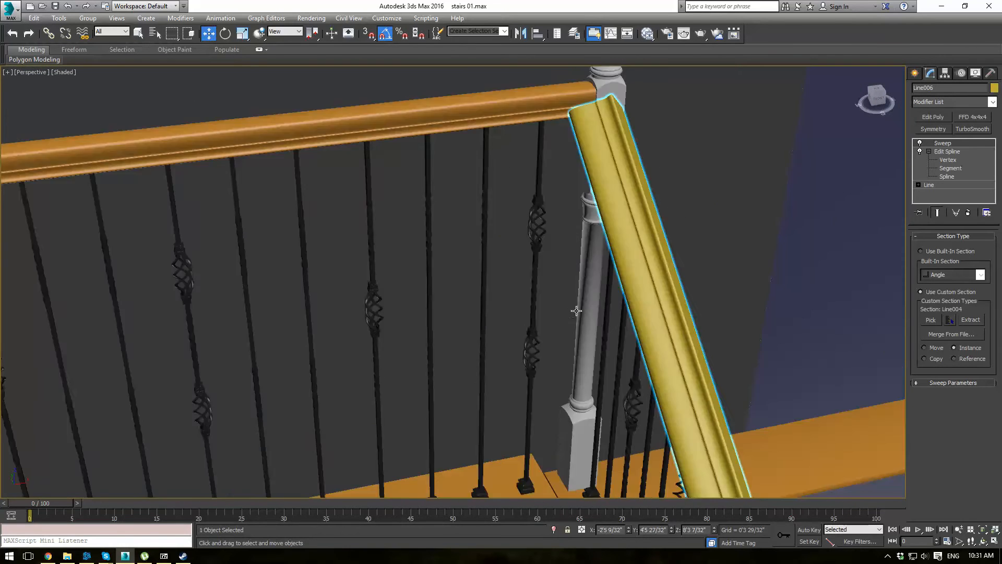
{"action": "scroll", "coordinate": [621, 307], "scroll_direction": "up", "scroll_amount": 3}
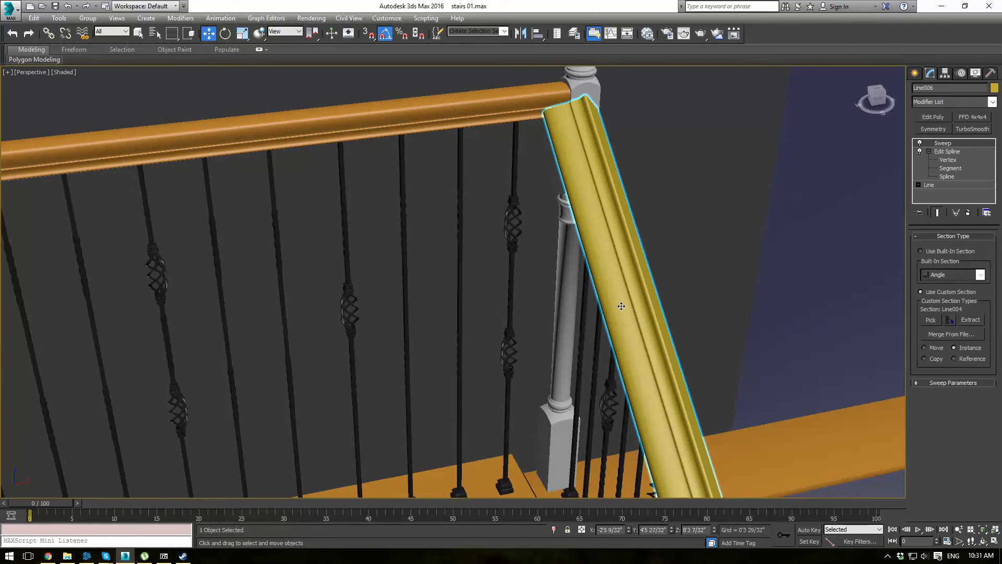
Step: Try the sweep section's pivot alignment positions and leave the upper-left alignment active
{"action": "left_click", "coordinate": [922, 383]}
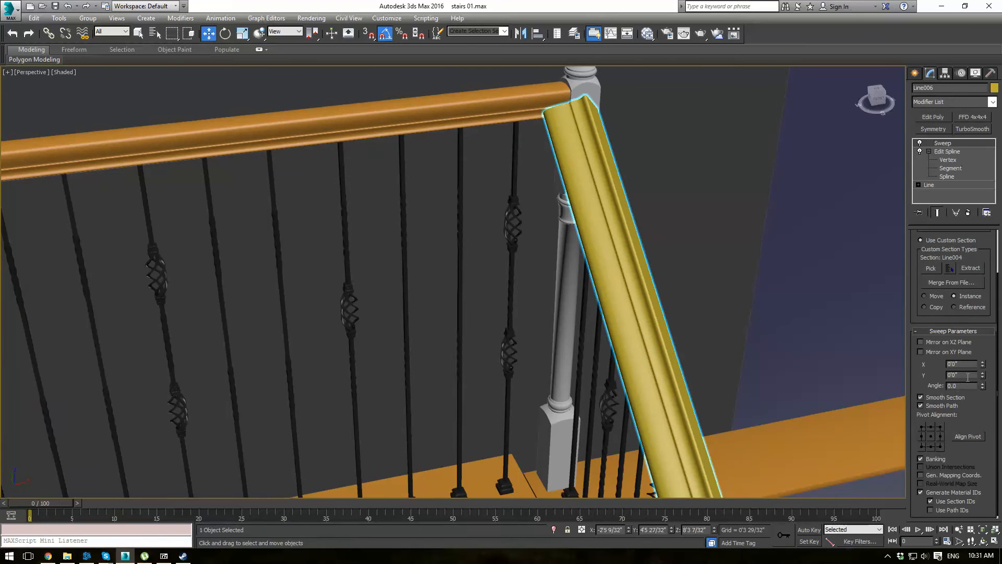
{"action": "left_click", "coordinate": [922, 426]}
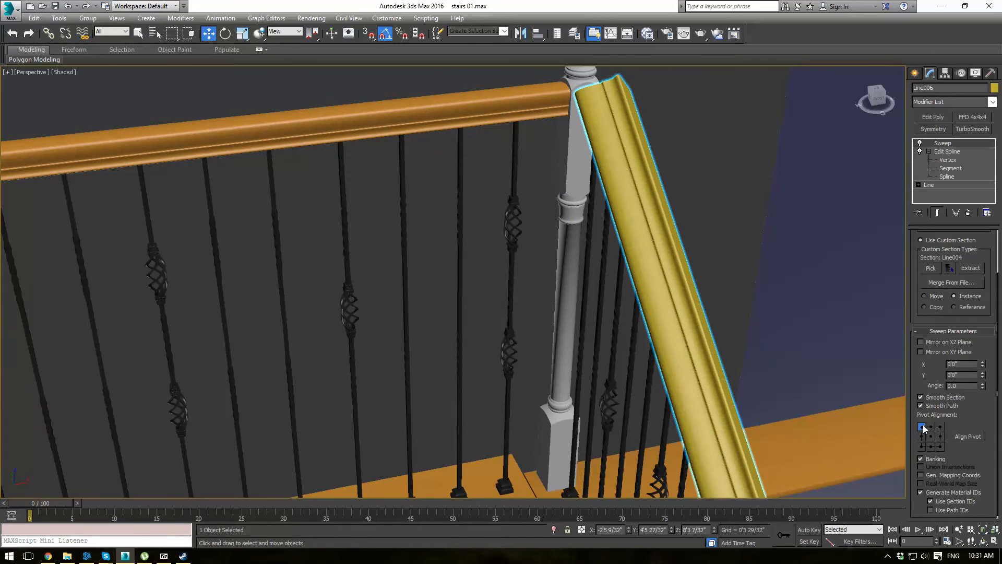
{"action": "left_click", "coordinate": [933, 427]}
{"action": "left_click", "coordinate": [940, 427]}
{"action": "left_click", "coordinate": [942, 436]}
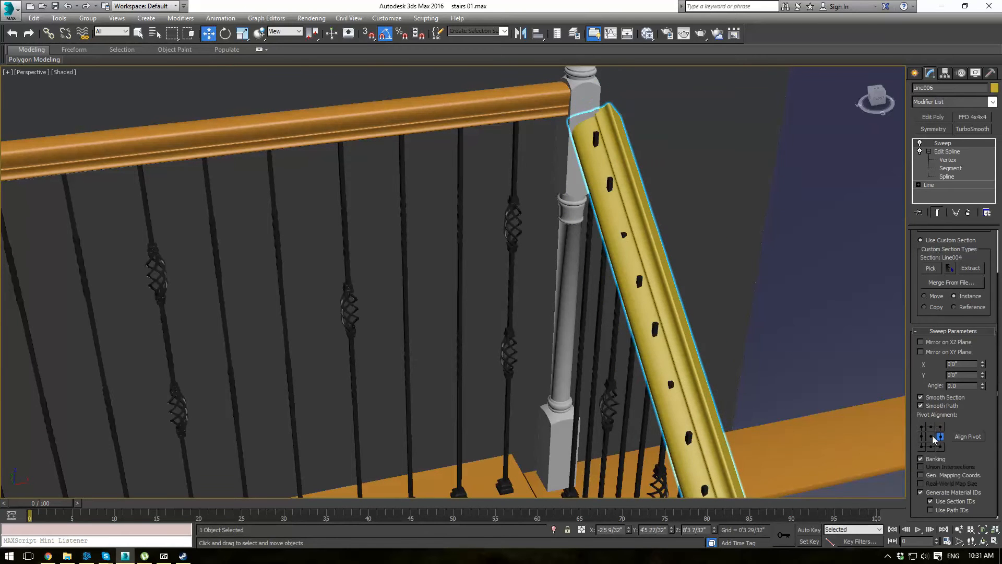
{"action": "left_click", "coordinate": [931, 437]}
{"action": "left_click", "coordinate": [922, 436]}
{"action": "left_click", "coordinate": [931, 446]}
{"action": "left_click", "coordinate": [940, 446]}
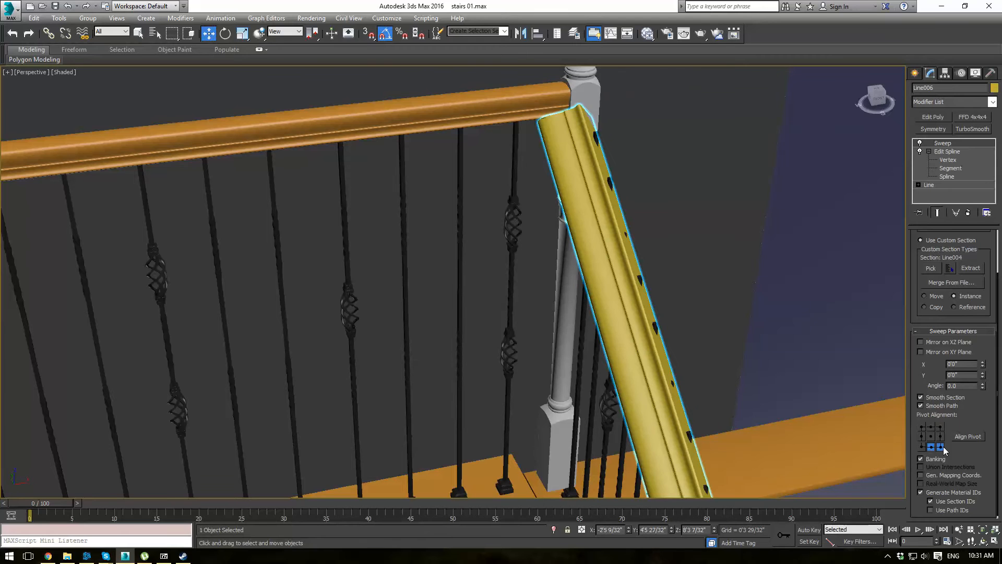
{"action": "left_click", "coordinate": [922, 427]}
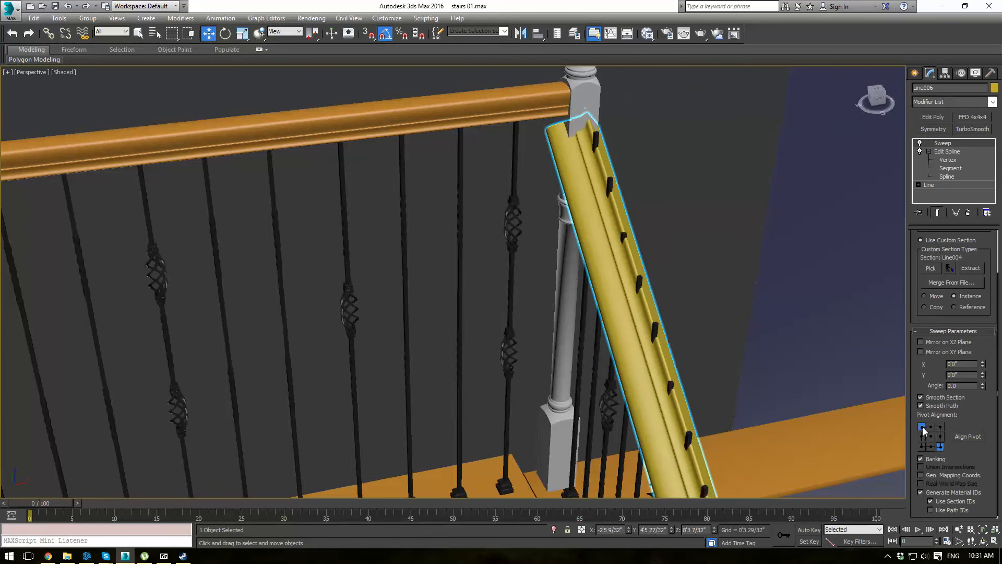
Step: Try mirroring the swept handrail profile on the XZ and XY planes
{"action": "left_click", "coordinate": [918, 343]}
{"action": "left_click", "coordinate": [921, 353]}
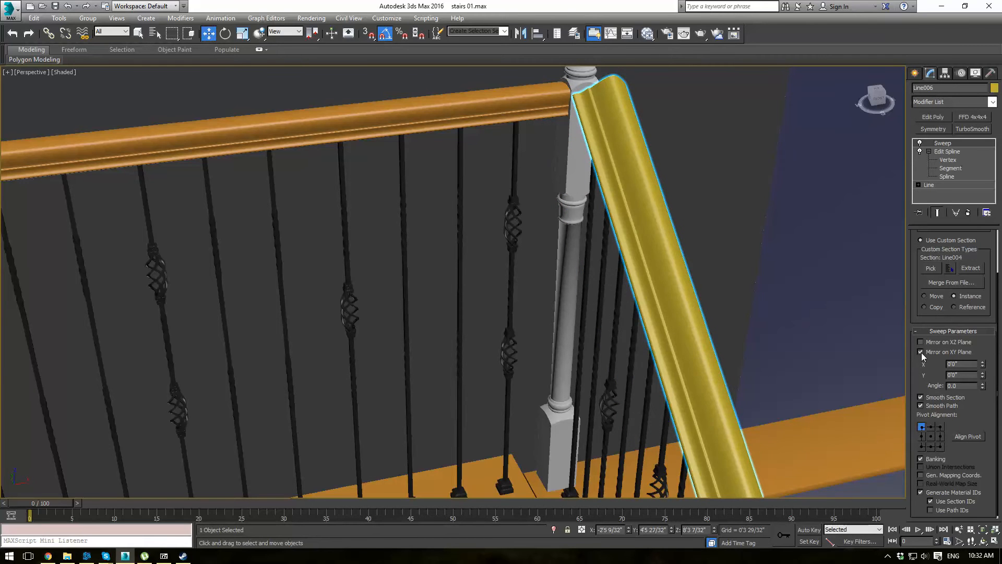
{"action": "left_click", "coordinate": [922, 353]}
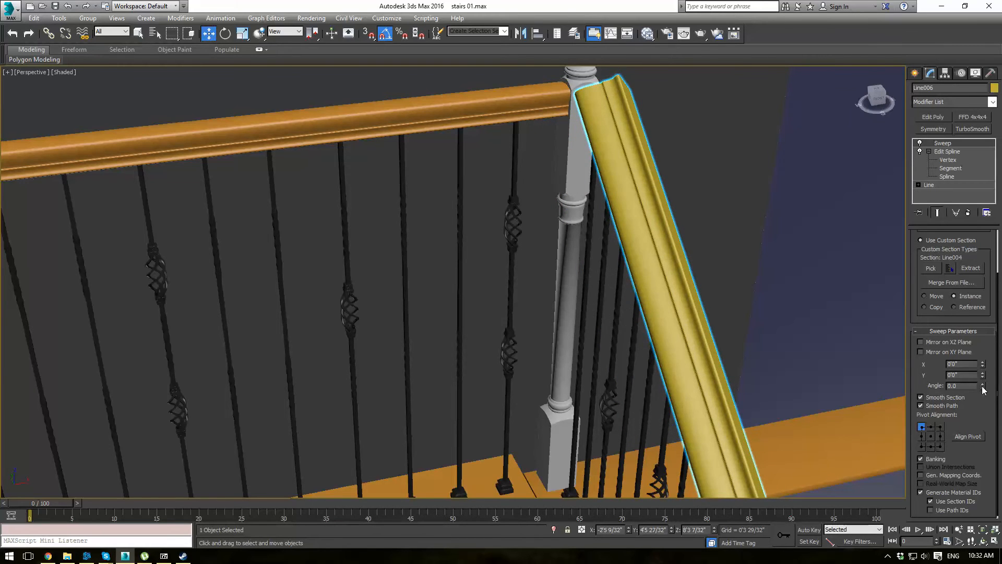
Step: Set the sweep angle to about -126.2 so the handrail profile sits level at the upper newel post
{"action": "left_click_drag", "start_coordinate": [982, 385], "coordinate": [968, 465]}
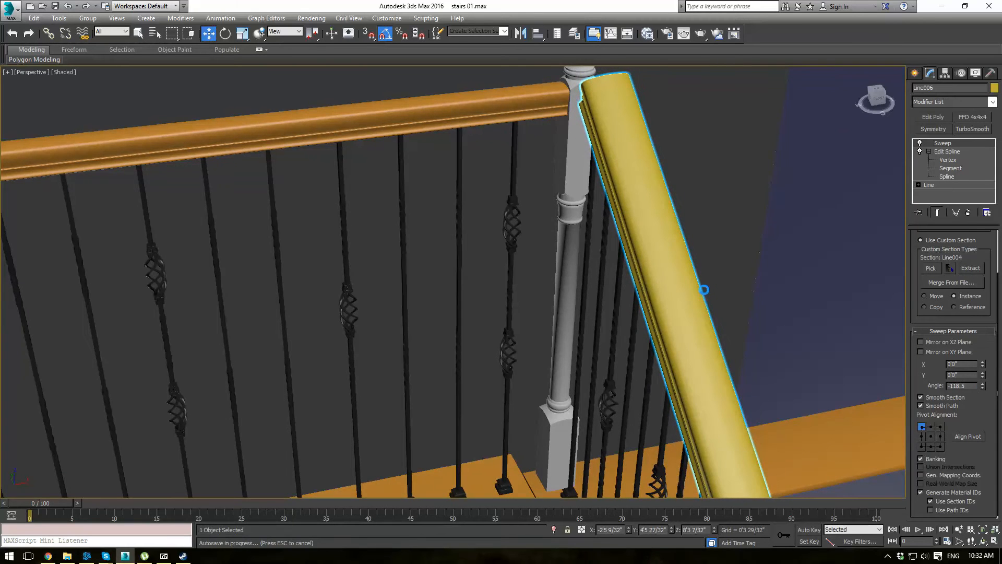
{"action": "key", "text": "l"}
{"action": "key", "text": "F3"}
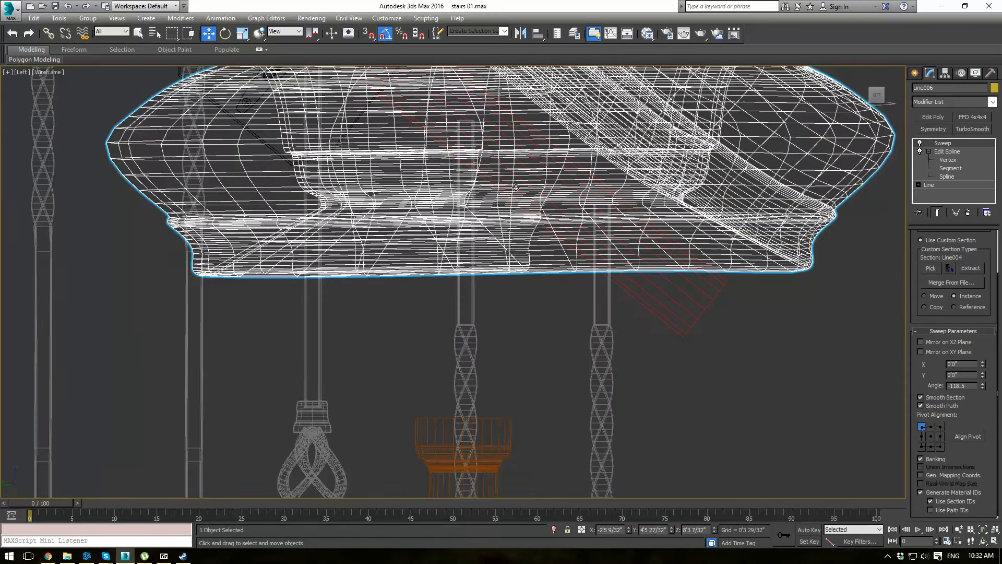
{"action": "scroll", "coordinate": [514, 185], "scroll_direction": "down", "scroll_amount": 8}
{"action": "middle_click_drag", "start_coordinate": [295, 68], "coordinate": [443, 191]}
{"action": "scroll", "coordinate": [443, 191], "scroll_direction": "down", "scroll_amount": 3}
{"action": "middle_click_drag", "start_coordinate": [166, 67], "coordinate": [426, 239]}
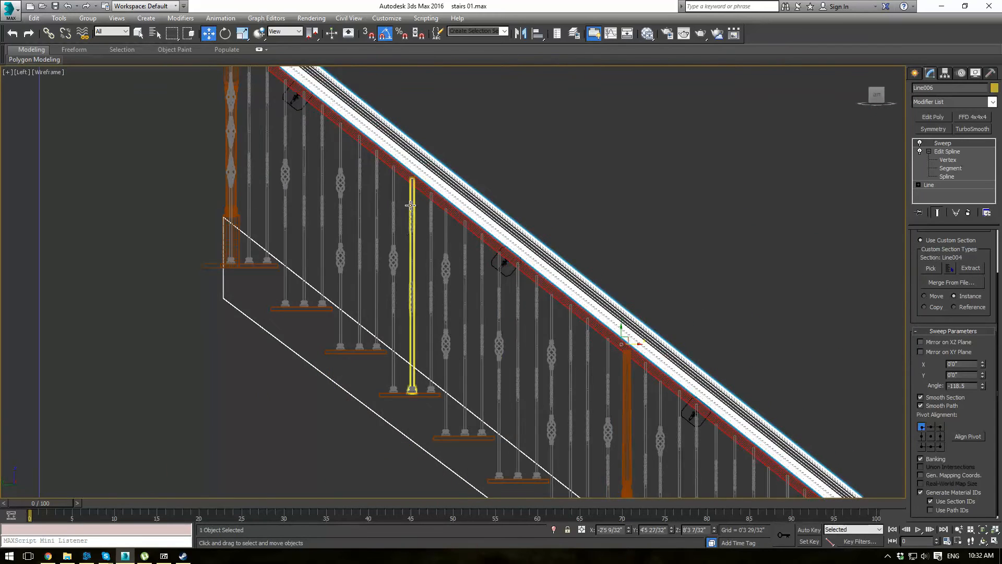
{"action": "key", "text": "f"}
{"action": "middle_click_drag", "start_coordinate": [460, 166], "coordinate": [539, 320]}
{"action": "mouse_move", "coordinate": [329, 70]}
{"action": "middle_mouse_down"}
{"action": "mouse_move", "coordinate": [331, 159]}
{"action": "mouse_move", "coordinate": [459, 285]}
{"action": "middle_mouse_up"}
{"action": "middle_click_drag", "start_coordinate": [463, 120], "coordinate": [454, 378]}
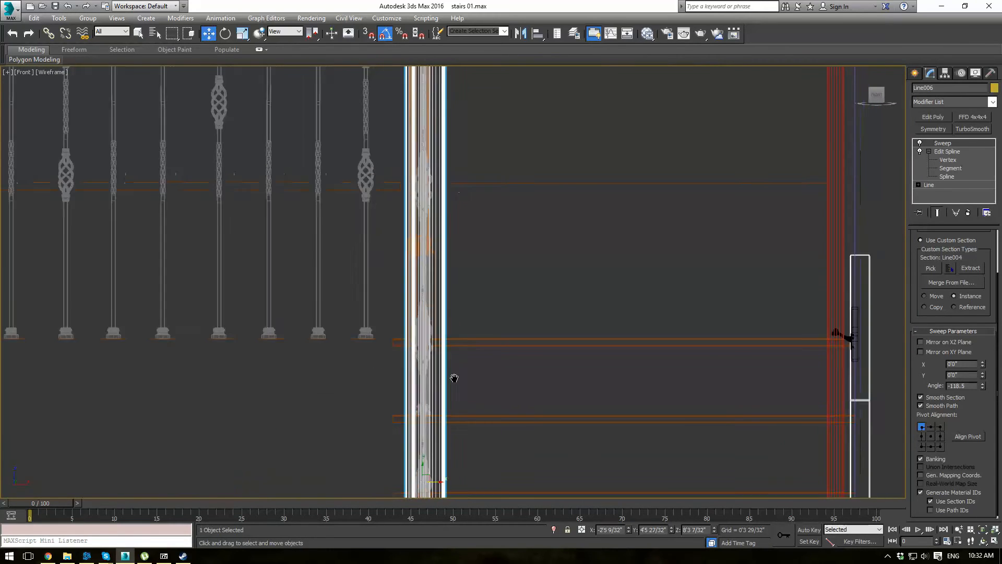
{"action": "middle_click_drag", "start_coordinate": [426, 198], "coordinate": [418, 420]}
{"action": "scroll", "coordinate": [430, 214], "scroll_direction": "up", "scroll_amount": 4}
{"action": "scroll", "coordinate": [442, 316], "scroll_direction": "up", "scroll_amount": 2}
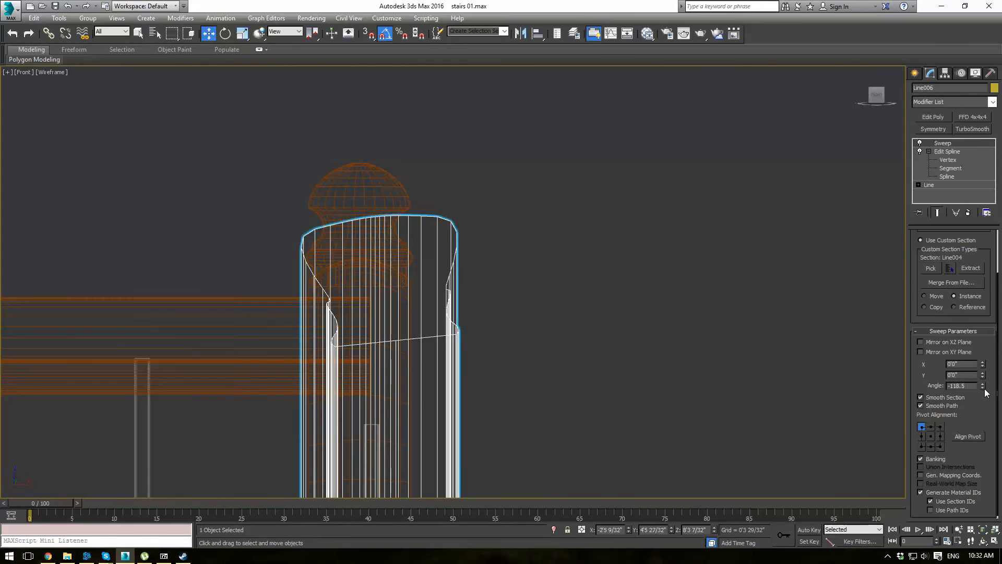
{"action": "left_click_drag", "start_coordinate": [983, 387], "coordinate": [981, 424]}
{"action": "key", "text": "p"}
{"action": "scroll", "coordinate": [507, 308], "scroll_direction": "down", "scroll_amount": 2}
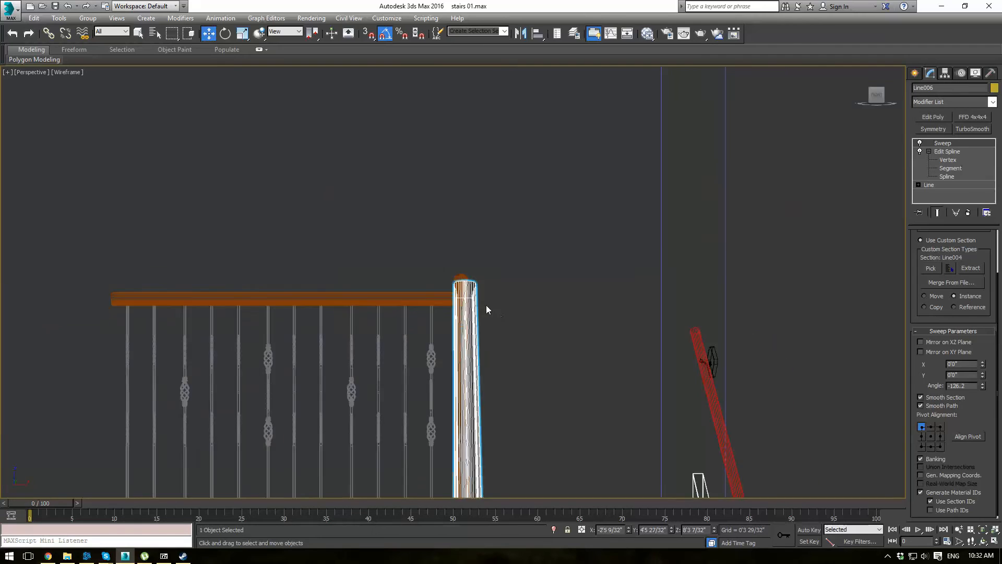
{"action": "key", "text": "F3"}
{"action": "mouse_move", "coordinate": [487, 309]}
{"action": "middle_mouse_down", "text": "alt"}
{"action": "mouse_move", "coordinate": [477, 219]}
{"action": "mouse_move", "coordinate": [593, 284]}
{"action": "mouse_move", "coordinate": [527, 193]}
{"action": "mouse_move", "coordinate": [594, 288]}
{"action": "mouse_move", "coordinate": [593, 213]}
{"action": "mouse_move", "coordinate": [644, 259]}
{"action": "mouse_move", "coordinate": [647, 224]}
{"action": "mouse_move", "coordinate": [703, 290]}
{"action": "middle_mouse_up", "text": "alt"}
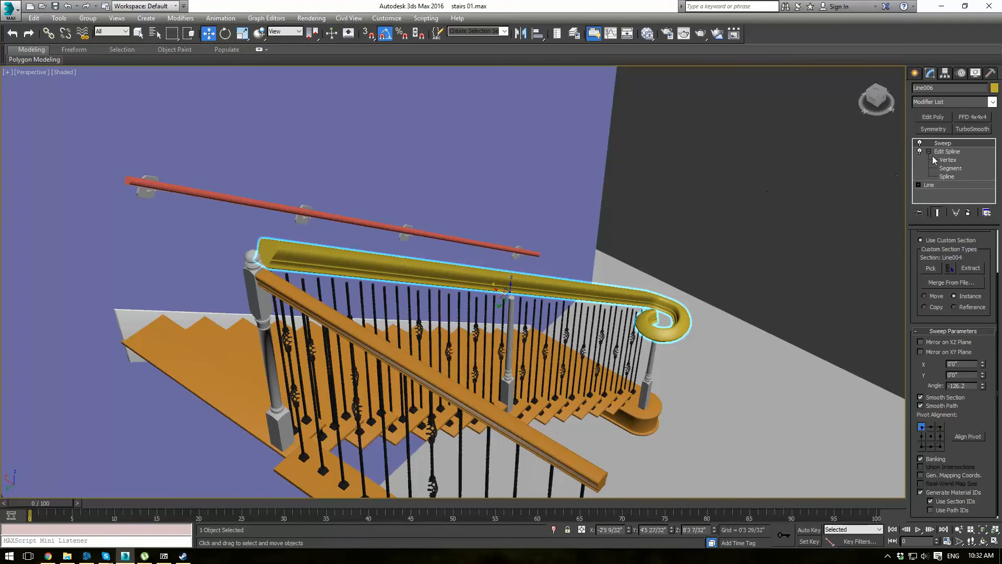
Step: Try a Shell modifier with different inner and outer amounts on the swept handrail, and delete the modifier
{"action": "left_click", "coordinate": [992, 103]}
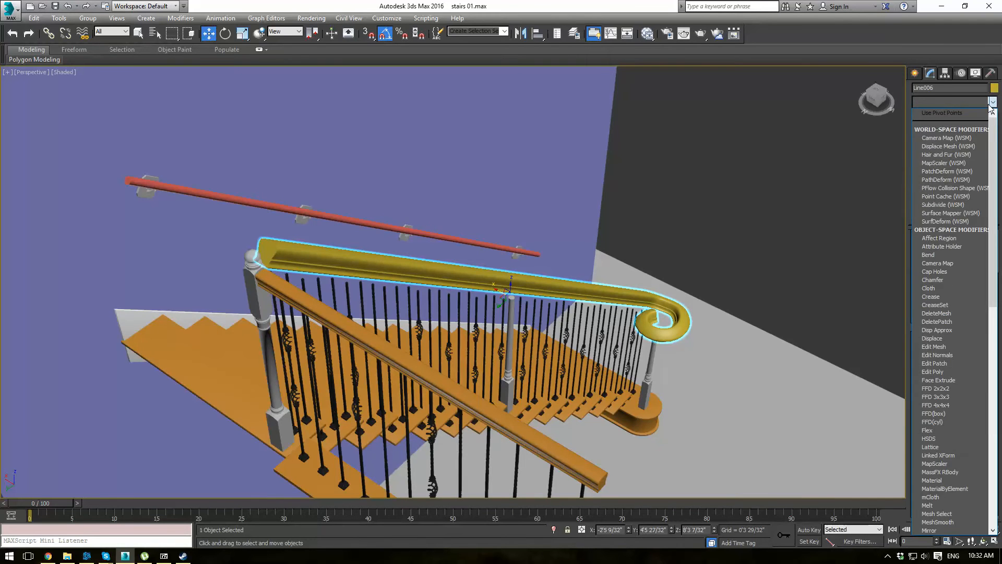
{"action": "type", "text": "sh"}
{"action": "key", "text": "Return"}
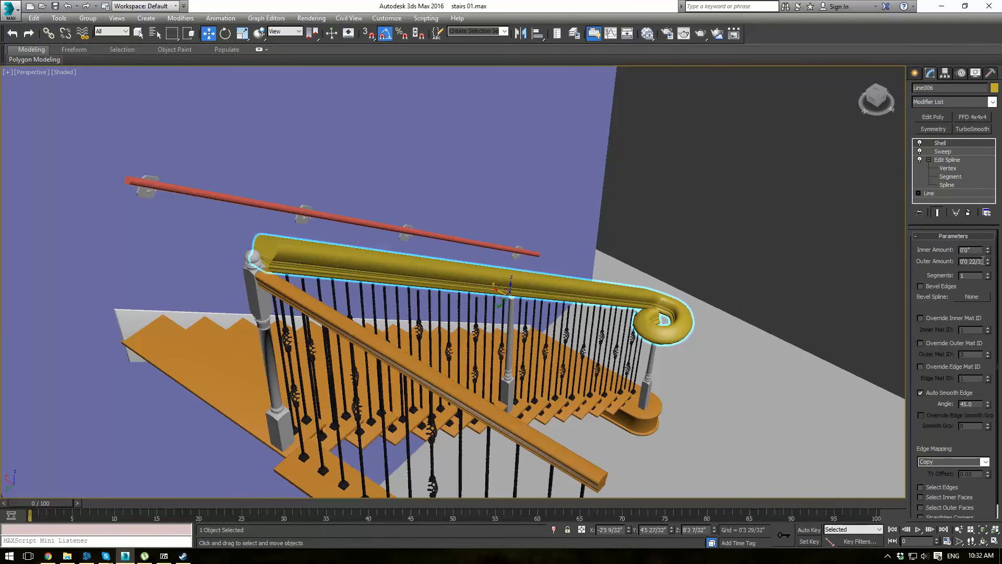
{"action": "left_click_drag", "start_coordinate": [989, 272], "coordinate": [974, 376]}
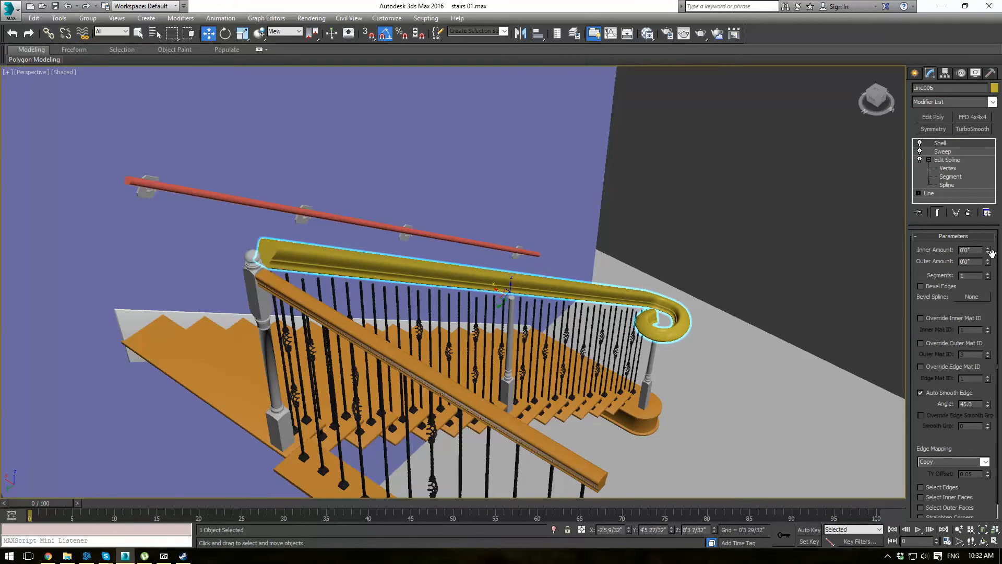
{"action": "left_click_drag", "start_coordinate": [988, 250], "coordinate": [27, 332]}
{"action": "left_click_drag", "start_coordinate": [988, 263], "coordinate": [988, 306]}
{"action": "right_click", "coordinate": [956, 140]}
{"action": "left_click", "coordinate": [915, 158]}
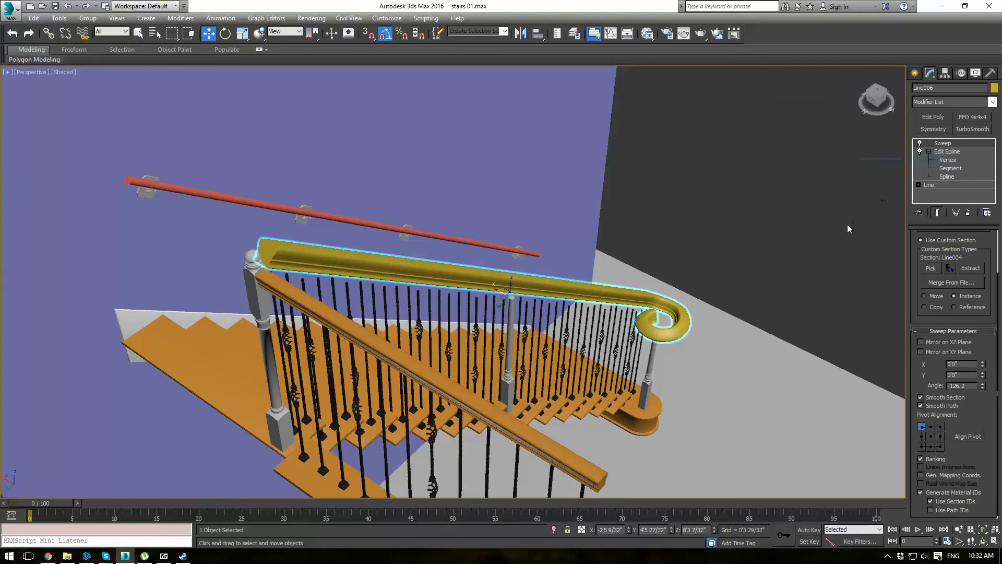
Step: Scale the swept handrail down uniformly so its thickness comes closer to that of the landing rail
{"action": "key", "text": "r"}
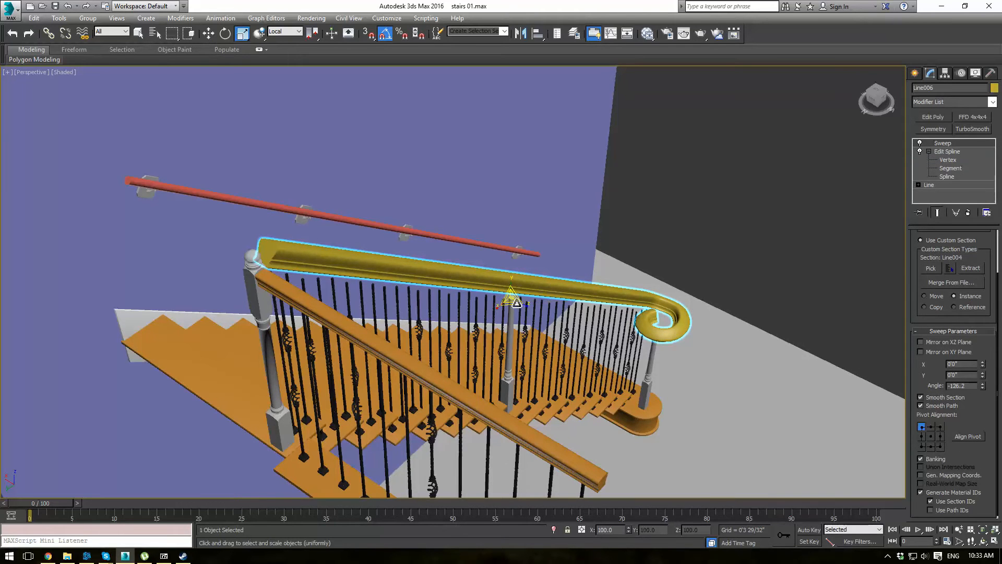
{"action": "left_click_drag", "start_coordinate": [511, 299], "coordinate": [508, 338]}
{"action": "middle_click_drag", "start_coordinate": [509, 338], "coordinate": [585, 419], "text": "alt"}
{"action": "left_click_drag", "start_coordinate": [556, 403], "coordinate": [557, 399]}
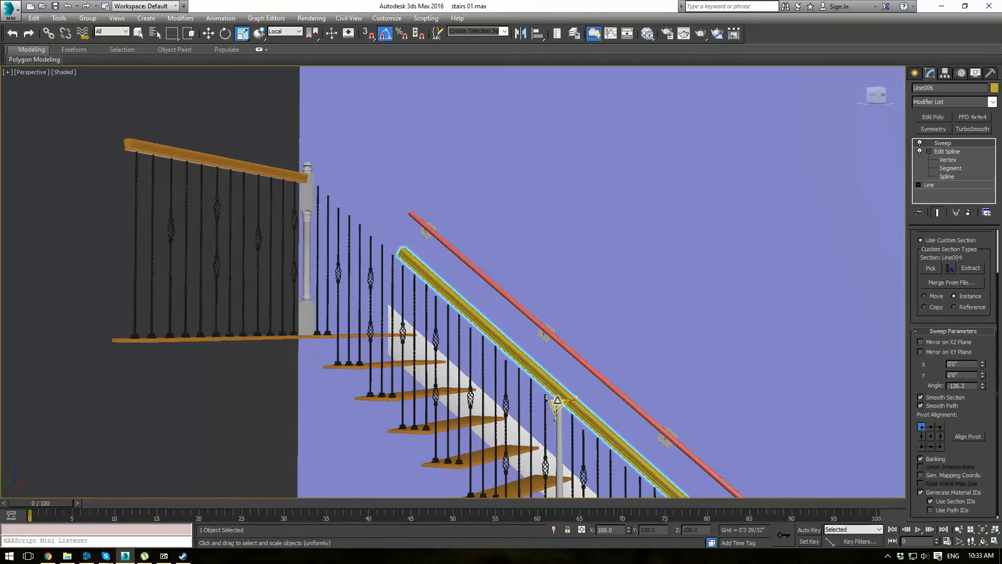
Step: Convert the handrail to an Editable Poly and move its upper-end vertices up to the top newel post
{"action": "key", "text": "l"}
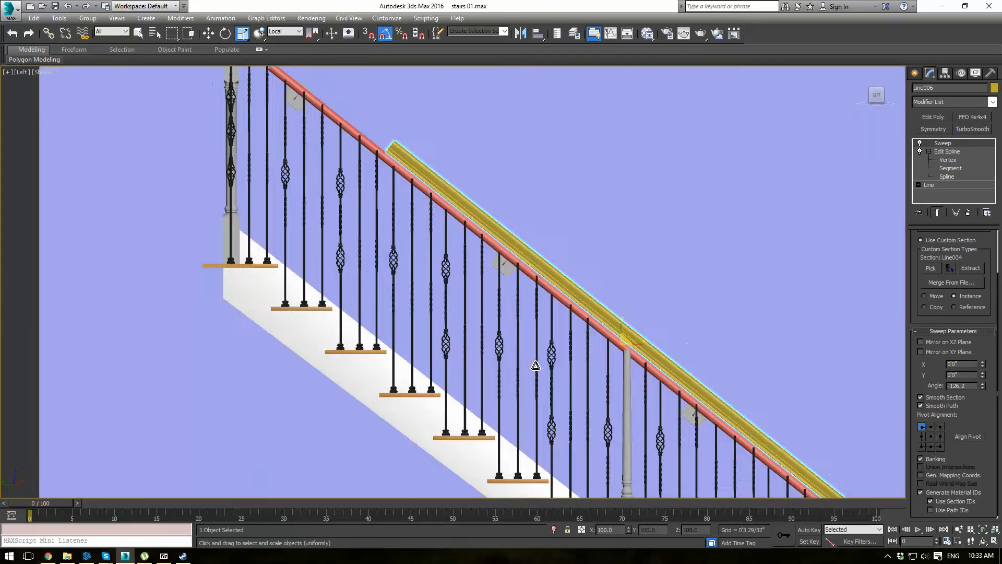
{"action": "scroll", "coordinate": [462, 343], "scroll_direction": "up", "scroll_amount": 3}
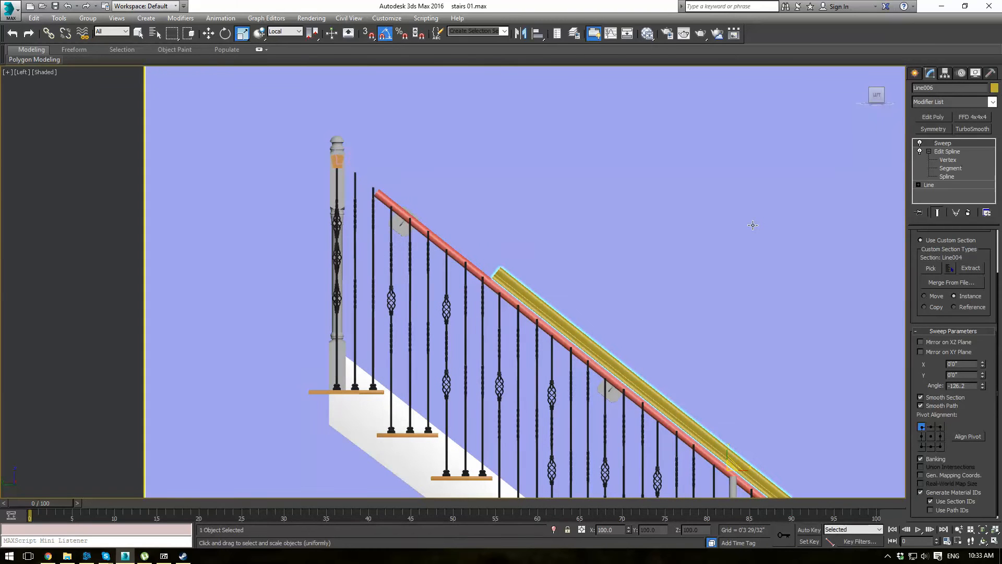
{"action": "key", "text": "alt+c"}
{"action": "key", "text": "1"}
{"action": "left_click_drag", "start_coordinate": [465, 241], "coordinate": [527, 321]}
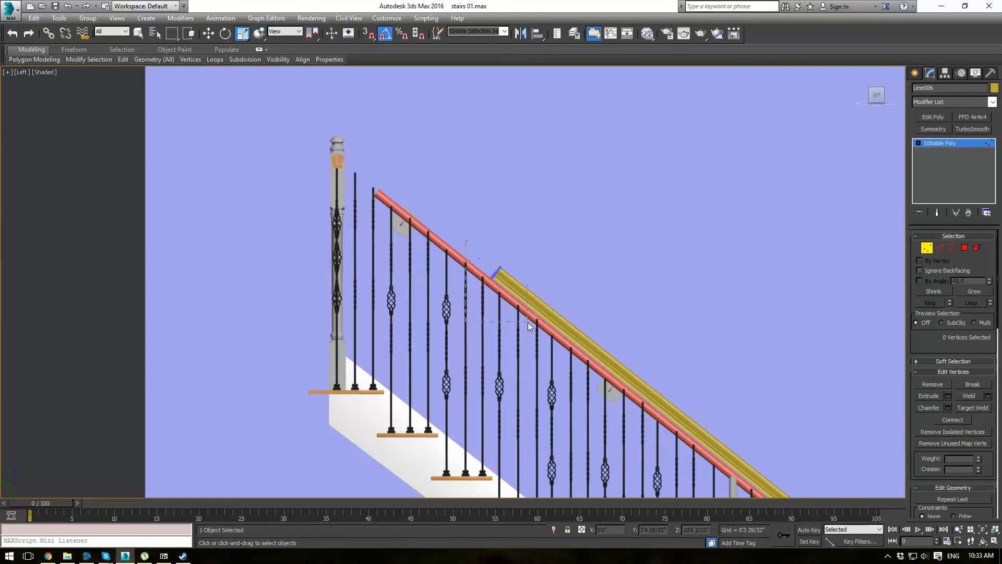
{"action": "key", "text": "w"}
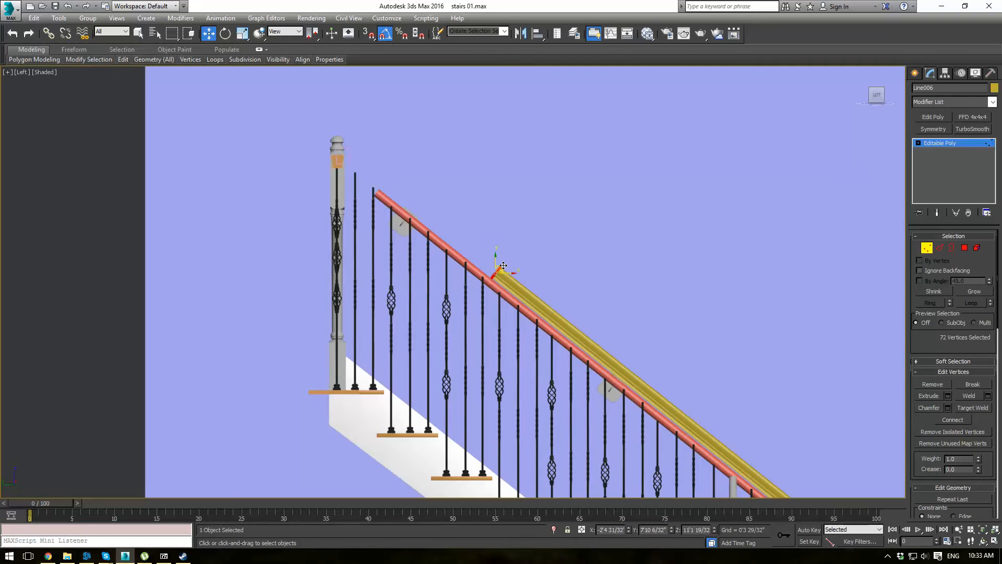
{"action": "left_click_drag", "start_coordinate": [503, 266], "coordinate": [345, 170]}
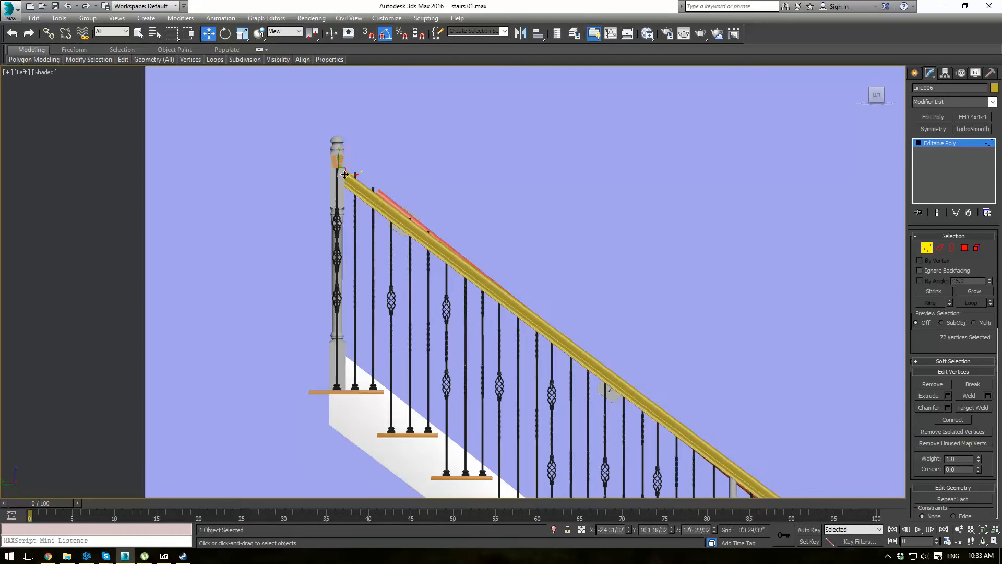
Step: In perspective, shift the upper-end vertices sideways and adjust their height so the rail end meets the top newel post
{"action": "key", "text": "p"}
{"action": "middle_click_drag", "start_coordinate": [461, 237], "coordinate": [387, 252], "text": "alt"}
{"action": "middle_click_drag", "start_coordinate": [297, 125], "coordinate": [358, 286]}
{"action": "scroll", "coordinate": [357, 288], "scroll_direction": "up", "scroll_amount": 5}
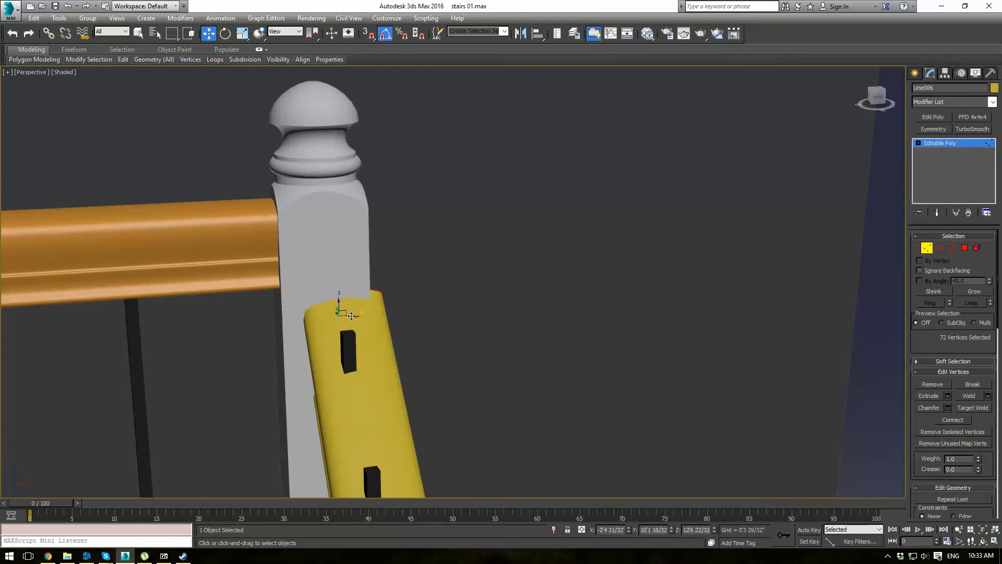
{"action": "left_click_drag", "start_coordinate": [351, 316], "coordinate": [330, 317]}
{"action": "middle_click_drag", "start_coordinate": [330, 317], "coordinate": [321, 304], "text": "alt"}
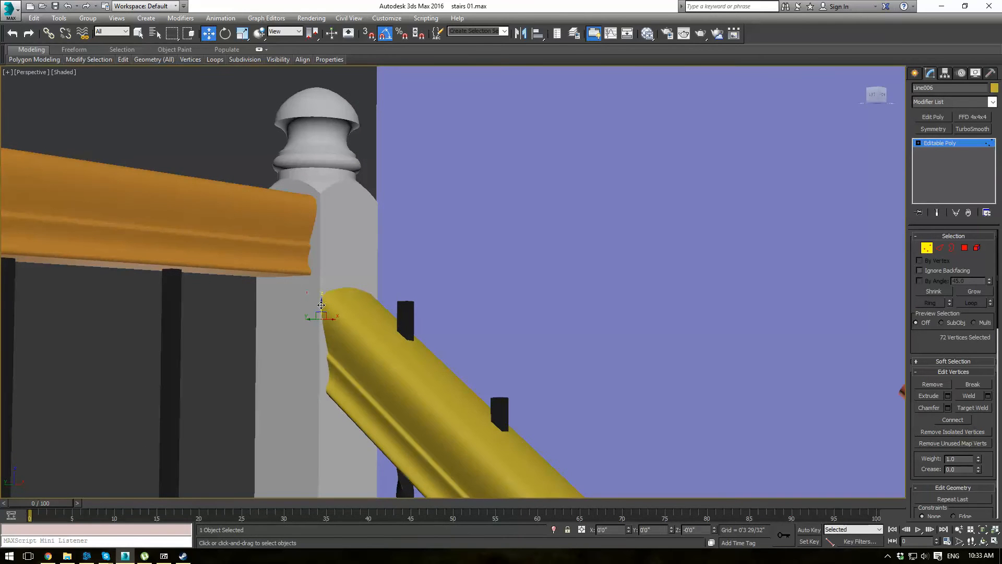
{"action": "left_click_drag", "start_coordinate": [321, 304], "coordinate": [321, 348]}
Step: Fine-tune the height of the handrail's upper-end vertices against the face of the top newel post
{"action": "key", "text": "r"}
{"action": "scroll", "coordinate": [530, 308], "scroll_direction": "down", "scroll_amount": 8}
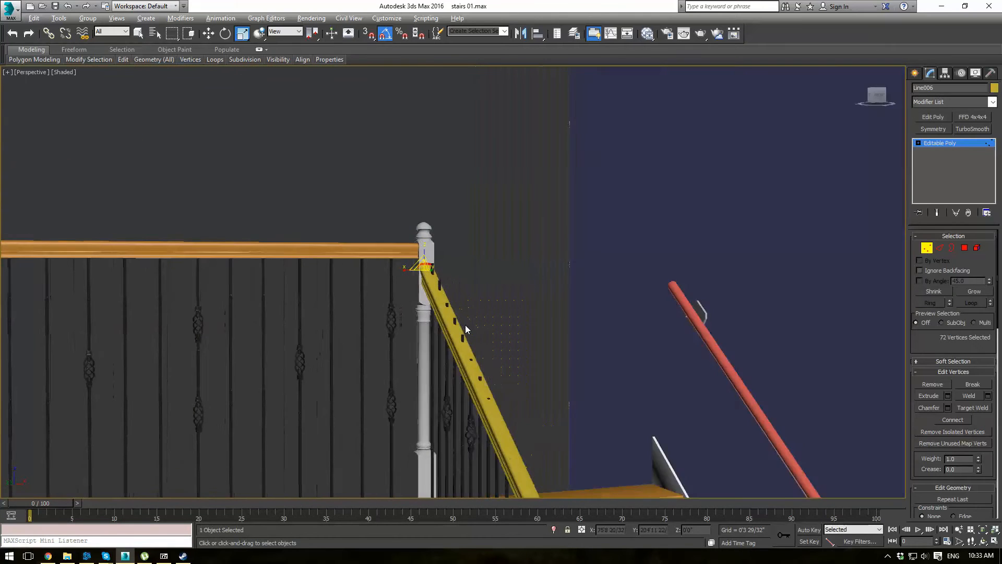
{"action": "middle_click_drag", "start_coordinate": [465, 328], "coordinate": [493, 330], "text": "alt"}
{"action": "scroll", "coordinate": [496, 329], "scroll_direction": "up", "scroll_amount": 5}
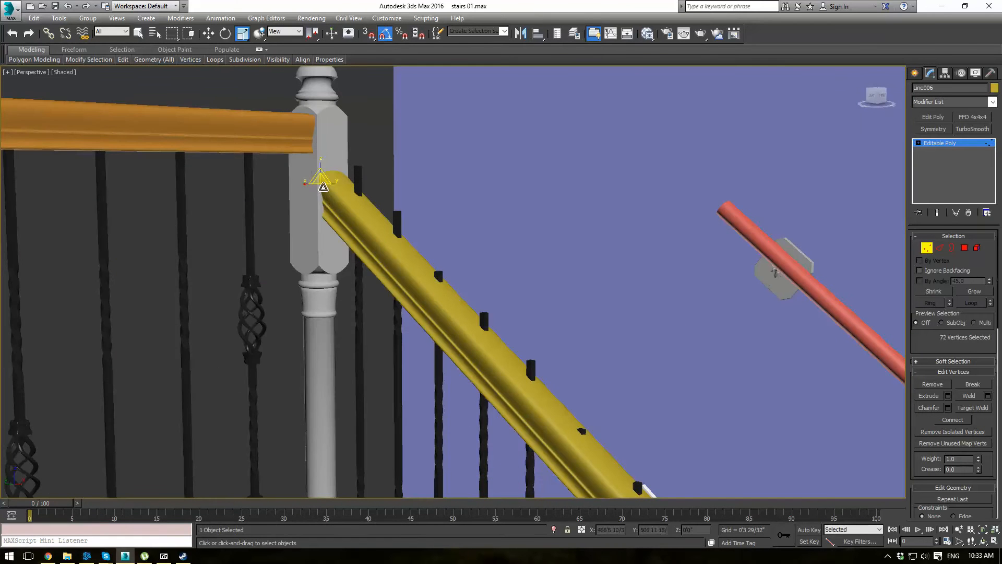
{"action": "key", "text": "w"}
{"action": "left_click_drag", "start_coordinate": [320, 175], "coordinate": [320, 175]}
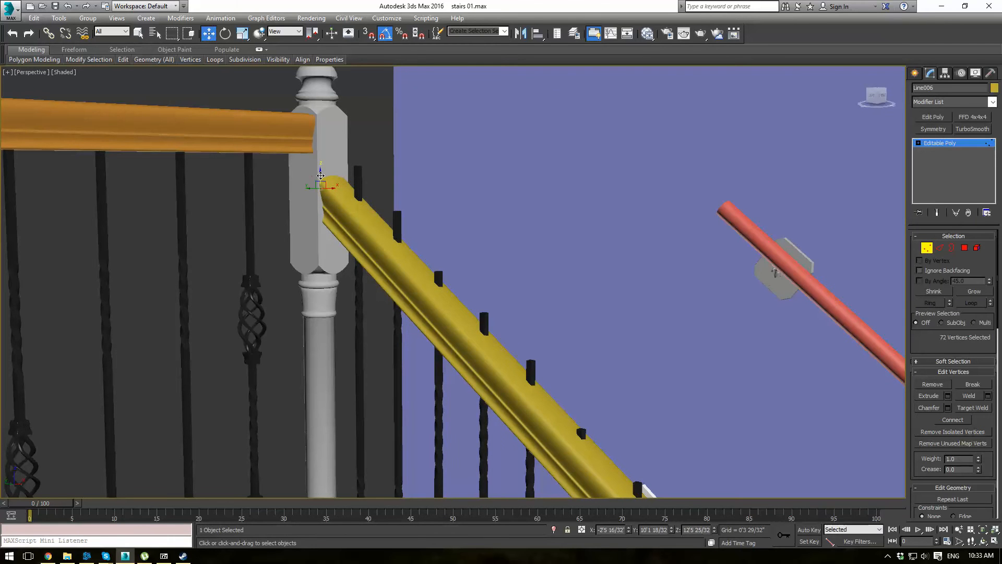
Step: Select all vertices of the handrail's lower curl and move them down the slope to the bottom newel post
{"action": "scroll", "coordinate": [339, 235], "scroll_direction": "down", "scroll_amount": 5}
{"action": "middle_click_drag", "start_coordinate": [477, 310], "coordinate": [537, 203]}
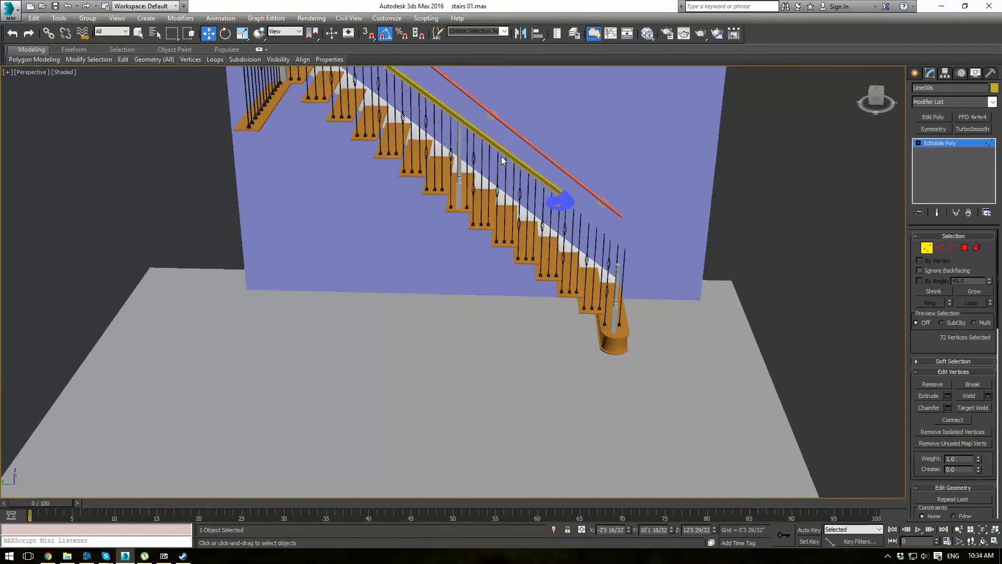
{"action": "left_click_drag", "start_coordinate": [502, 160], "coordinate": [589, 241]}
{"action": "key", "text": "l"}
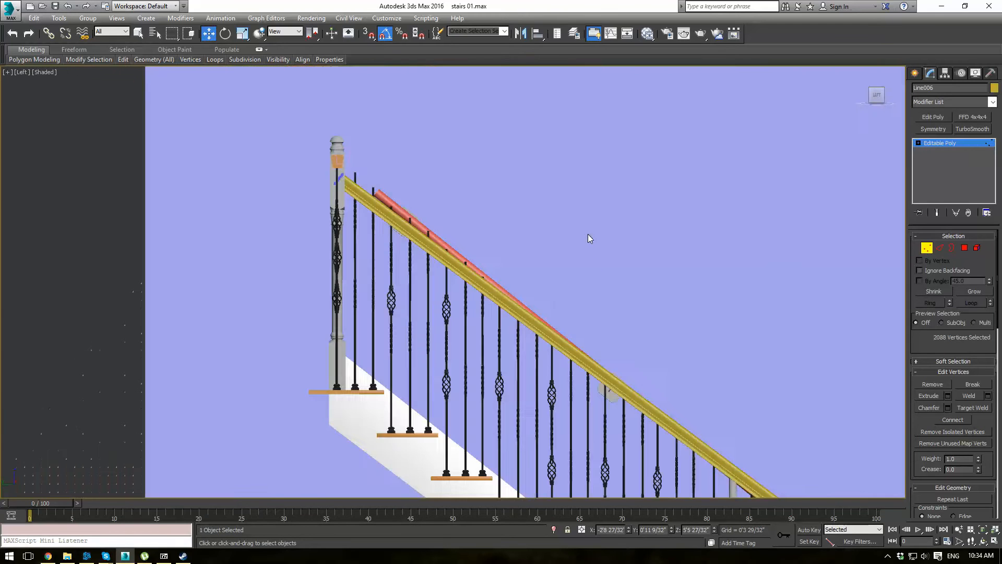
{"action": "scroll", "coordinate": [688, 347], "scroll_direction": "down", "scroll_amount": 5}
{"action": "middle_click_drag", "start_coordinate": [743, 409], "coordinate": [532, 252]}
{"action": "scroll", "coordinate": [531, 252], "scroll_direction": "up", "scroll_amount": 6}
{"action": "scroll", "coordinate": [529, 274], "scroll_direction": "up", "scroll_amount": 2}
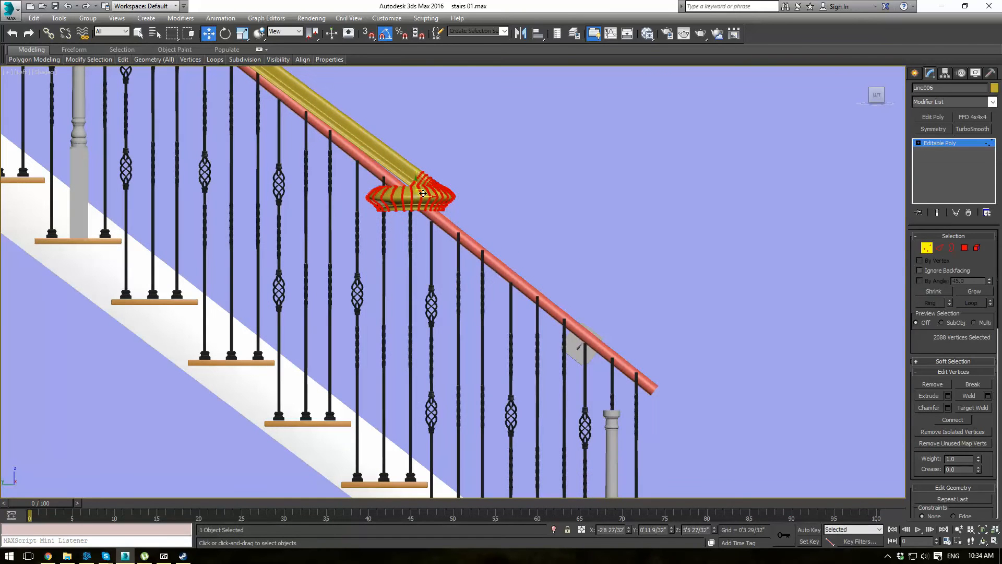
{"action": "left_click_drag", "start_coordinate": [422, 196], "coordinate": [567, 341]}
Step: In top view, shift the curl's vertices slightly so the curl sits around the bottom newel post
{"action": "scroll", "coordinate": [520, 312], "scroll_direction": "down", "scroll_amount": 8}
{"action": "scroll", "coordinate": [520, 312], "scroll_direction": "up", "scroll_amount": 2}
{"action": "key", "text": "t"}
{"action": "key", "text": "z"}
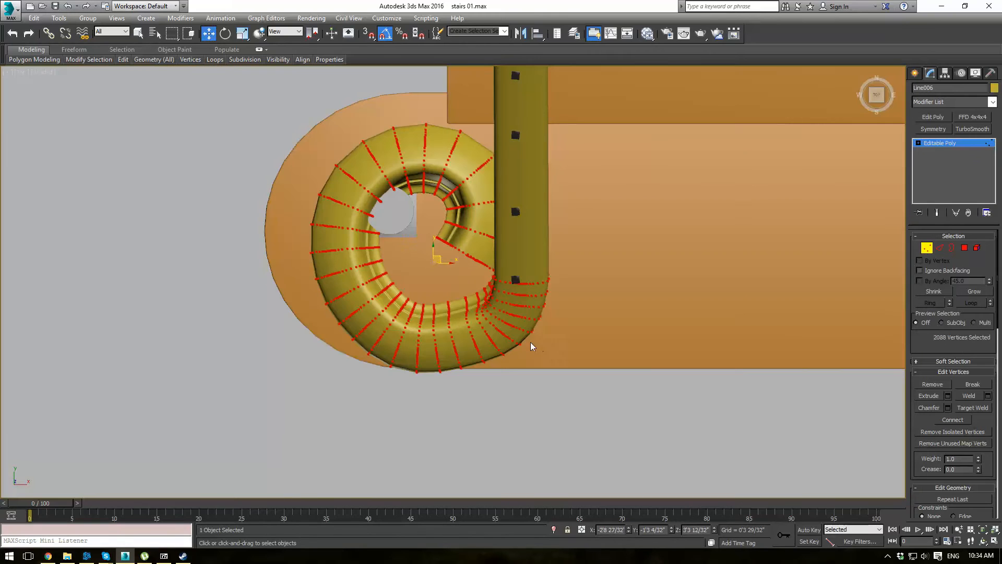
{"action": "mouse_move", "coordinate": [431, 251]}
{"action": "left_mouse_down"}
{"action": "mouse_move", "coordinate": [420, 217]}
{"action": "mouse_move", "coordinate": [417, 231]}
{"action": "mouse_move", "coordinate": [435, 240]}
{"action": "left_mouse_up"}
{"action": "scroll", "coordinate": [417, 232], "scroll_direction": "down", "scroll_amount": 5}
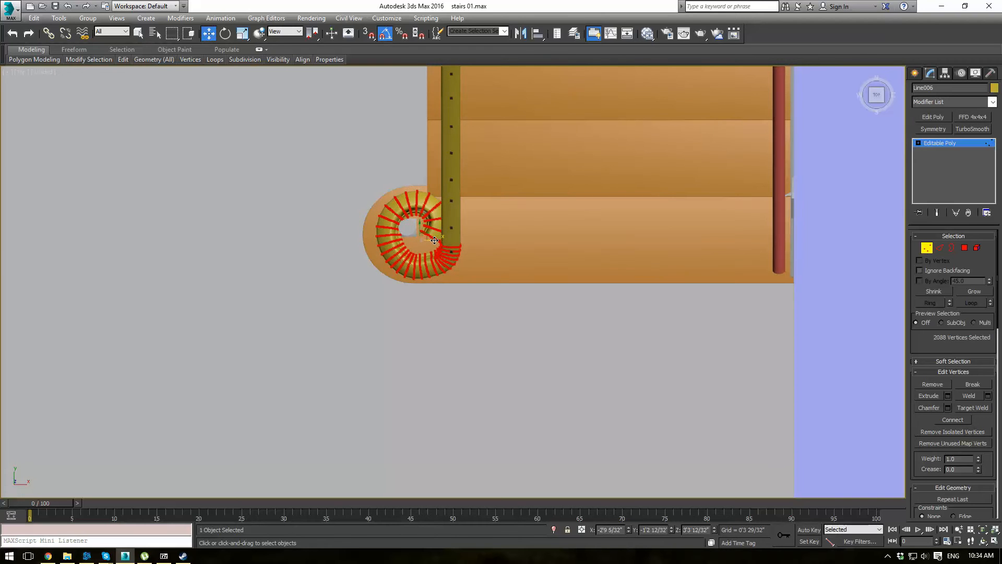
Step: In perspective, select the end-cap polygon of the handrail's lower curl near the bottom newel post
{"action": "scroll", "coordinate": [434, 240], "scroll_direction": "up", "scroll_amount": 3}
{"action": "scroll", "coordinate": [428, 237], "scroll_direction": "up", "scroll_amount": 3}
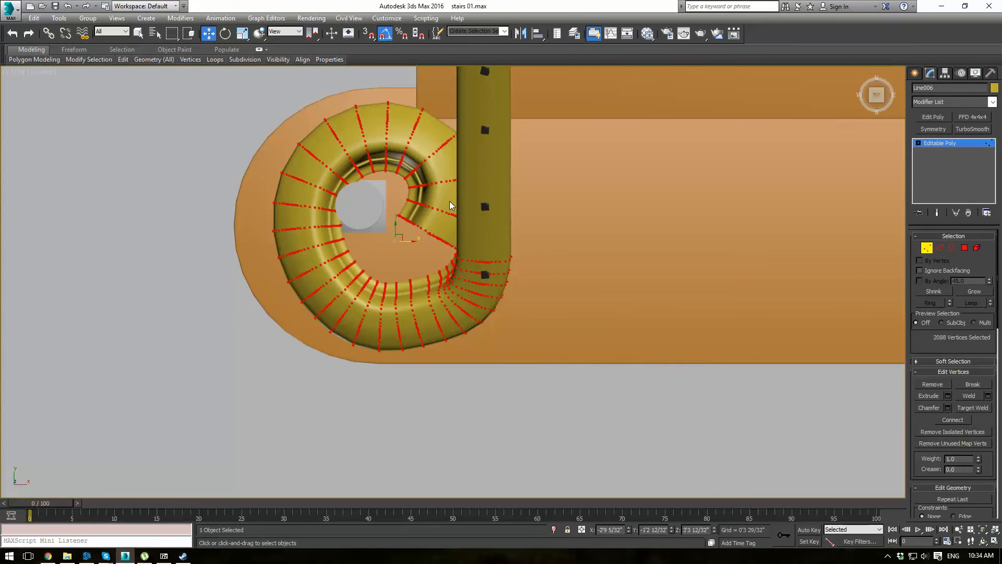
{"action": "key", "text": "p"}
{"action": "key", "text": "z"}
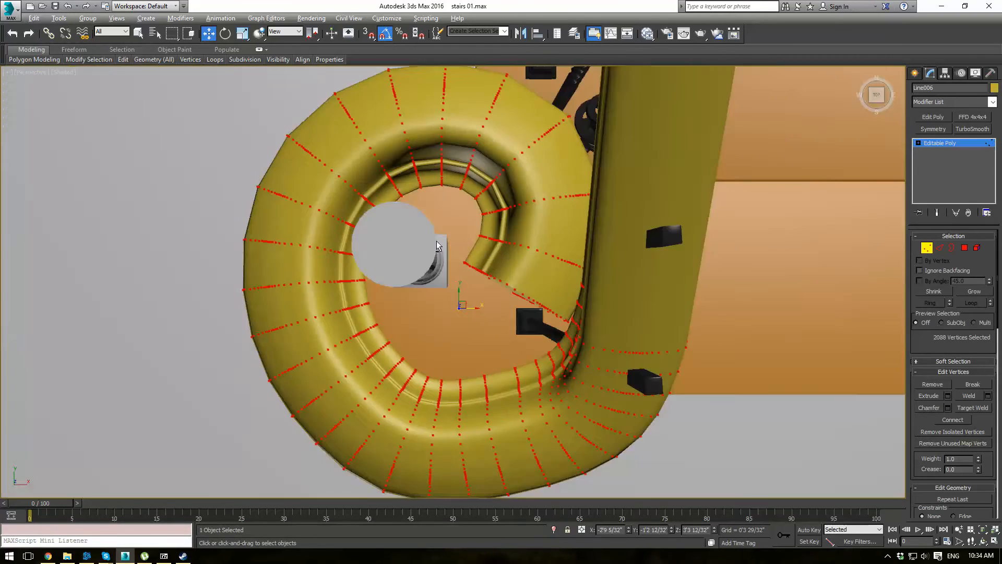
{"action": "middle_click_drag", "start_coordinate": [377, 256], "coordinate": [472, 205], "text": "alt"}
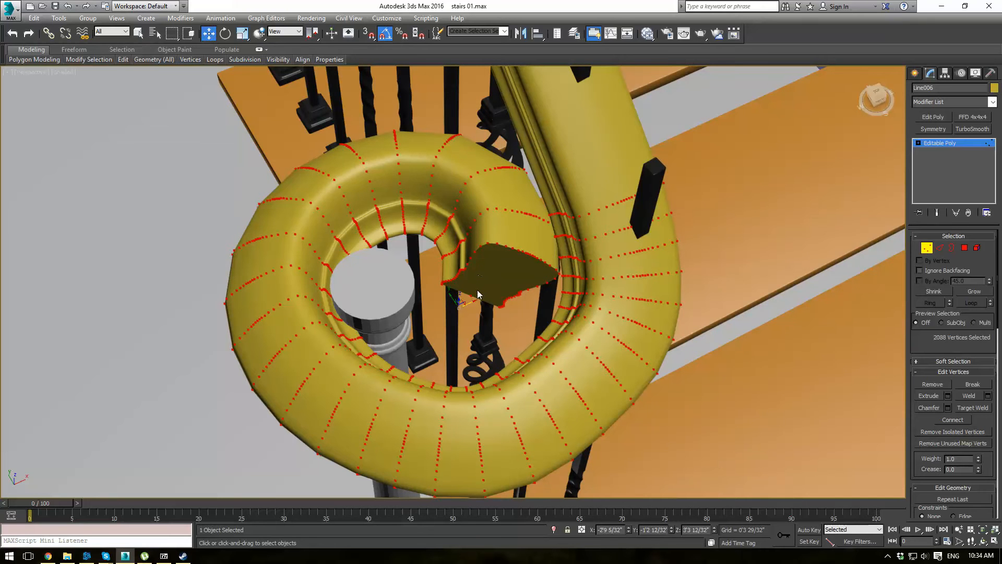
{"action": "left_click", "coordinate": [965, 249]}
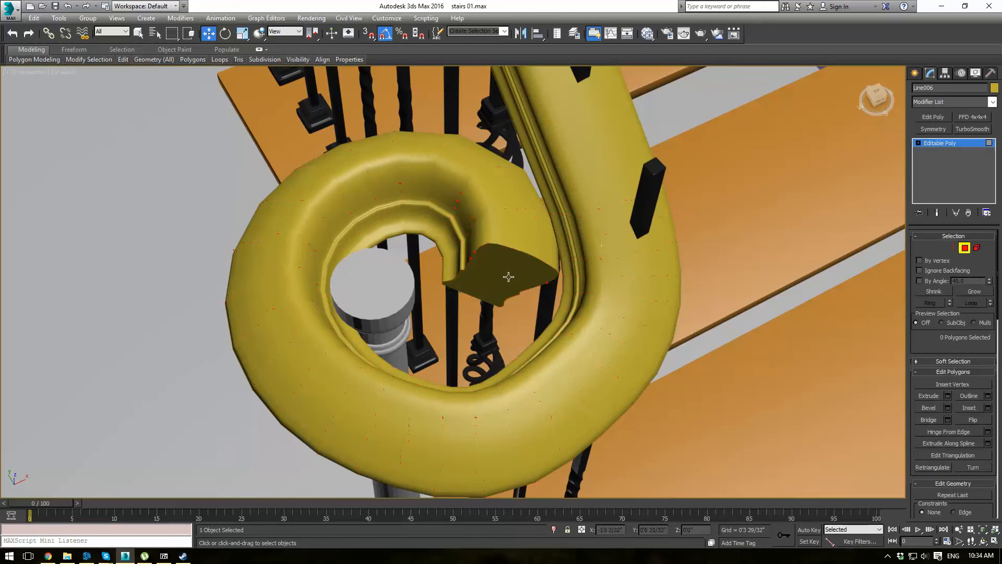
{"action": "left_click", "coordinate": [506, 285]}
{"action": "middle_click_drag", "start_coordinate": [619, 320], "coordinate": [593, 294], "text": "alt"}
Step: Grow the polygon selection five times from the end cap back along the curl
{"action": "left_click", "coordinate": [972, 292]}
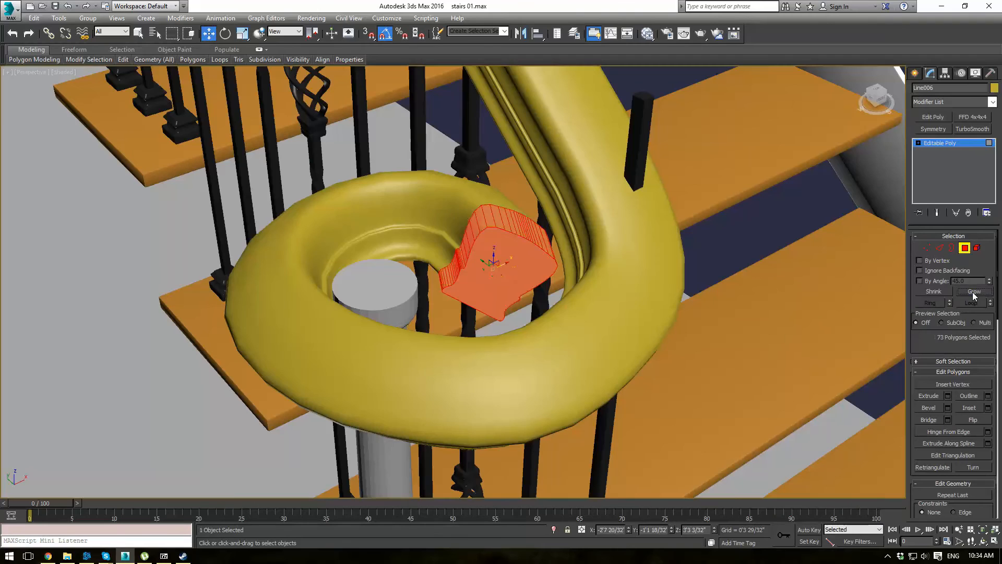
{"action": "left_click", "coordinate": [973, 292]}
{"action": "left_click", "coordinate": [972, 292]}
{"action": "left_click", "coordinate": [972, 292]}
{"action": "left_click", "coordinate": [973, 292]}
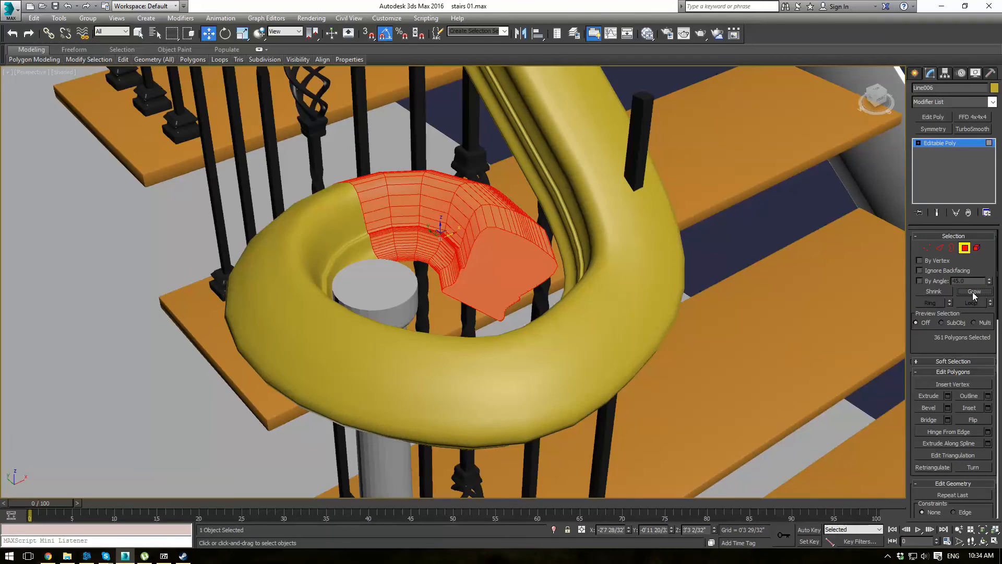
{"action": "middle_click_drag", "start_coordinate": [492, 245], "coordinate": [518, 268], "text": "alt"}
Step: Select only the curl's end-cap polygon and rotate it upright using the Local coordinate system
{"action": "left_click", "coordinate": [518, 268]}
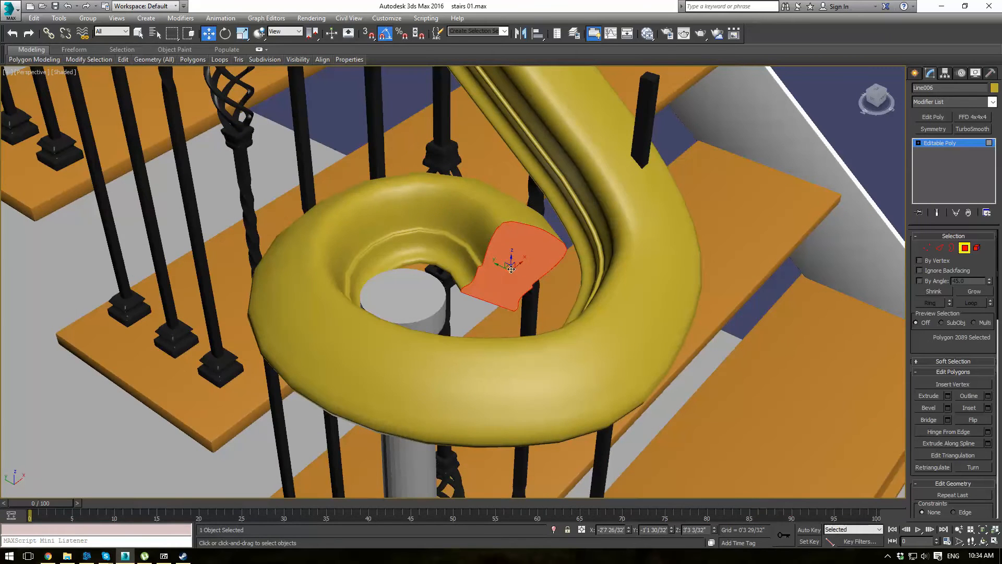
{"action": "key", "text": "e"}
{"action": "left_click", "coordinate": [284, 31]}
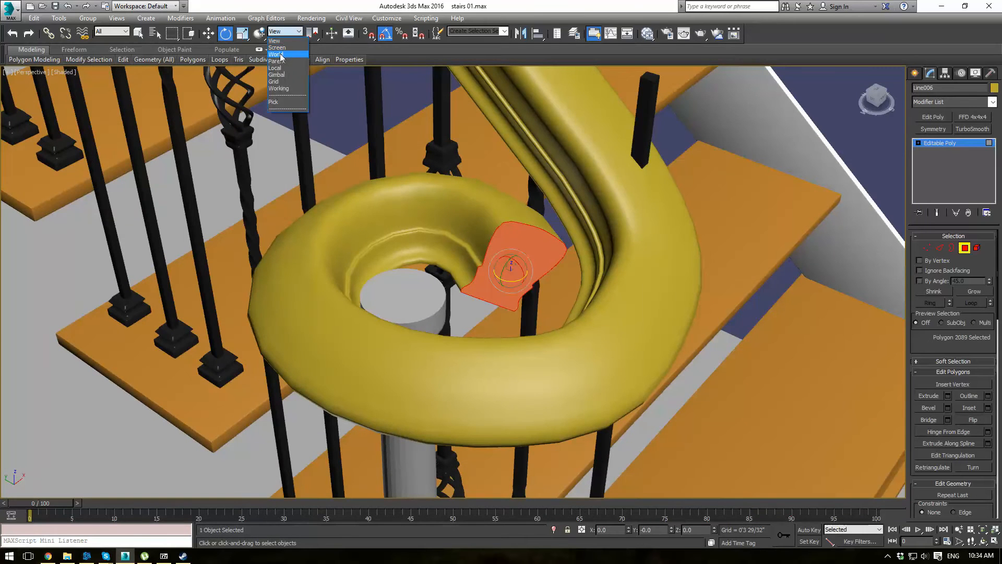
{"action": "left_click", "coordinate": [279, 67]}
{"action": "left_click_drag", "start_coordinate": [506, 267], "coordinate": [779, 267]}
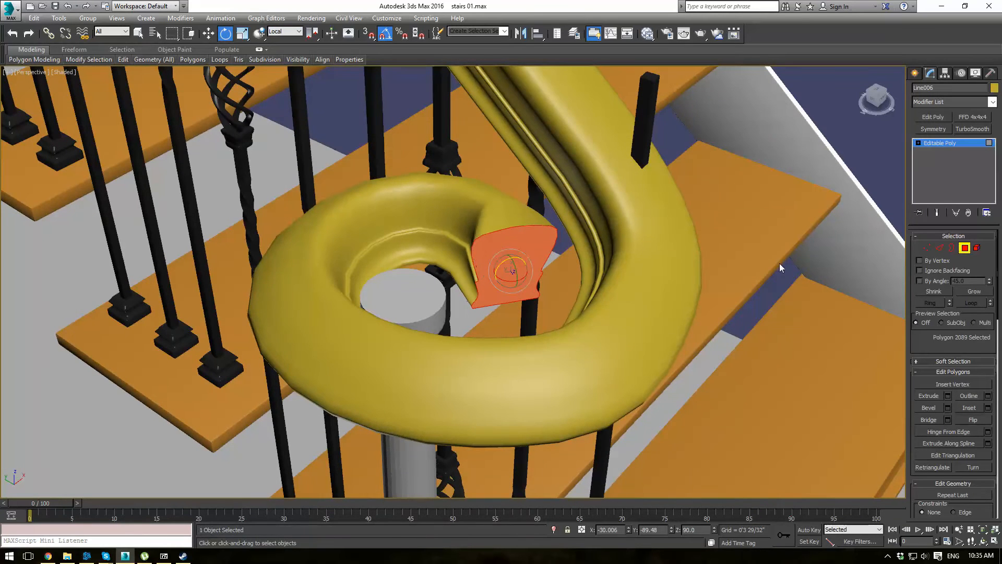
Step: Show edged faces and select the full edge loop directly behind the curl's end cap
{"action": "left_click", "coordinate": [939, 247]}
{"action": "key", "text": "F4"}
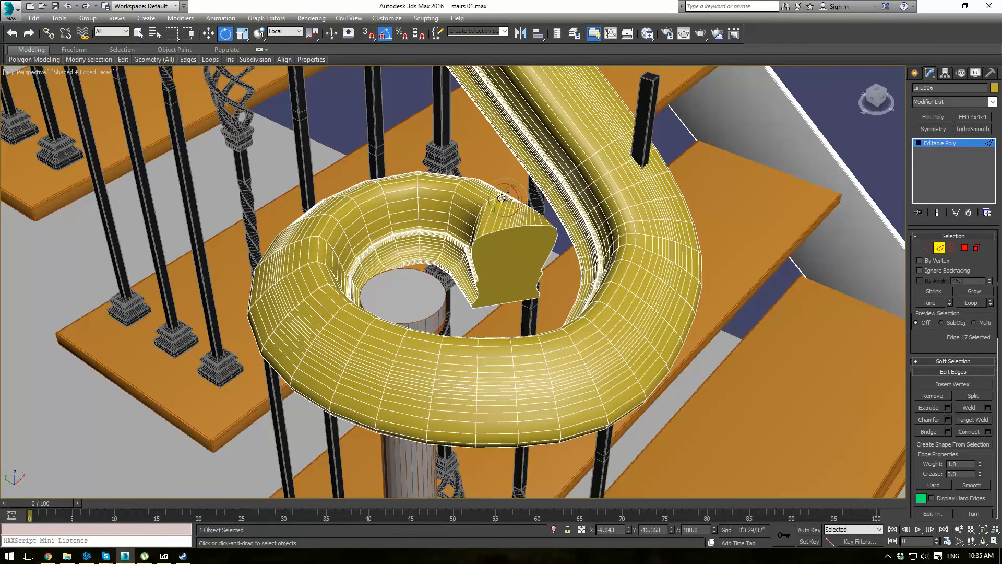
{"action": "left_click", "coordinate": [500, 198]}
{"action": "scroll", "coordinate": [482, 181], "scroll_direction": "up", "scroll_amount": 5}
{"action": "scroll", "coordinate": [531, 233], "scroll_direction": "down", "scroll_amount": 5}
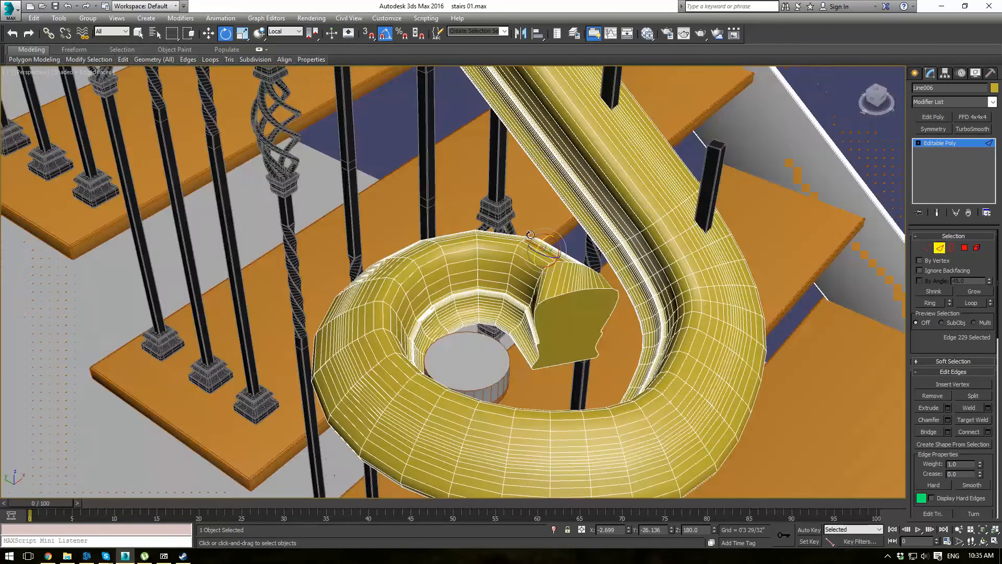
{"action": "scroll", "coordinate": [530, 234], "scroll_direction": "up", "scroll_amount": 6}
{"action": "scroll", "coordinate": [501, 230], "scroll_direction": "down", "scroll_amount": 4}
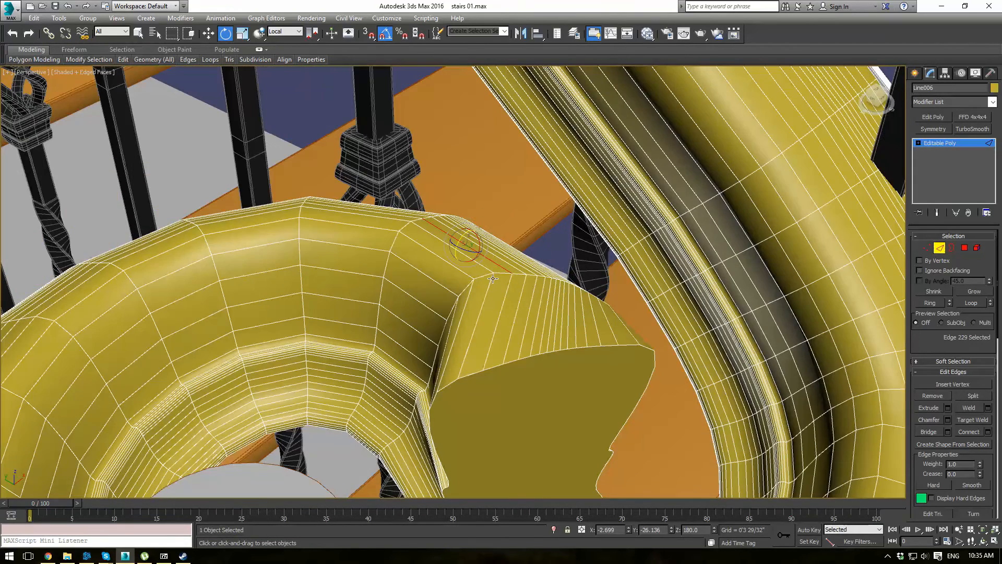
{"action": "left_click", "coordinate": [502, 273]}
{"action": "left_click", "coordinate": [970, 305]}
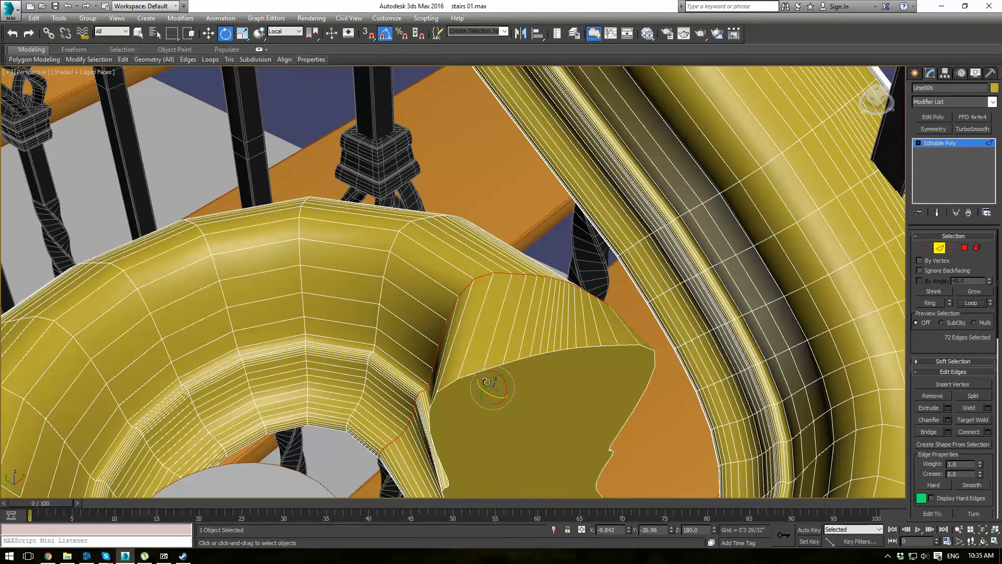
Step: Using the Local coordinate system, rotate the edge loop behind the end cap to ease the twist
{"action": "left_click", "coordinate": [288, 32]}
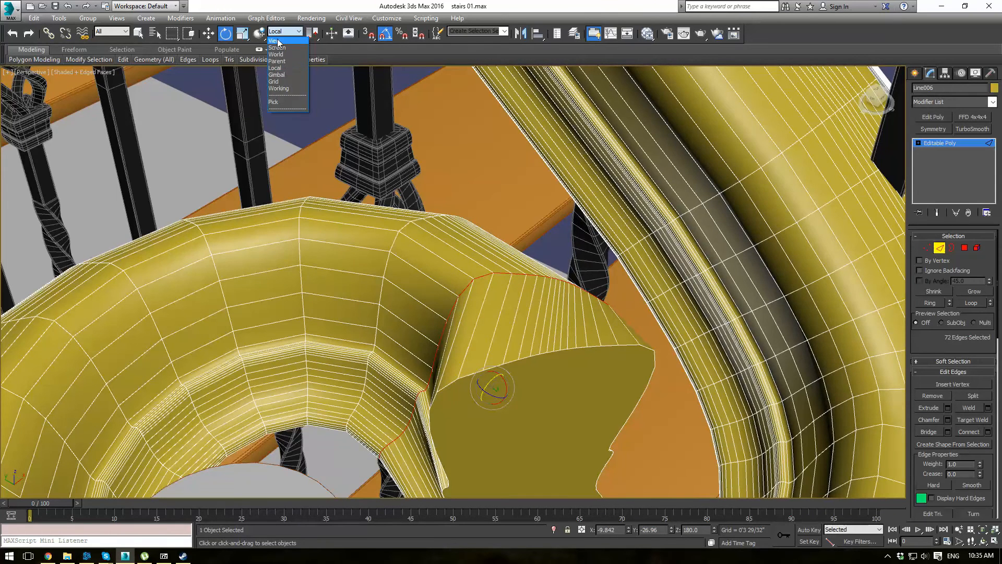
{"action": "left_click", "coordinate": [275, 68]}
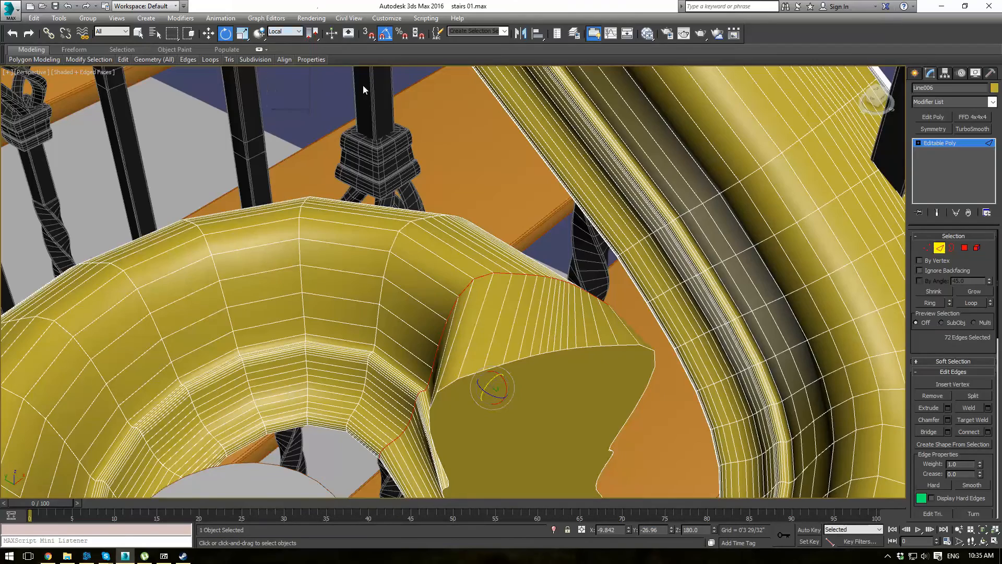
{"action": "middle_click_drag", "start_coordinate": [491, 366], "coordinate": [496, 398], "text": "alt"}
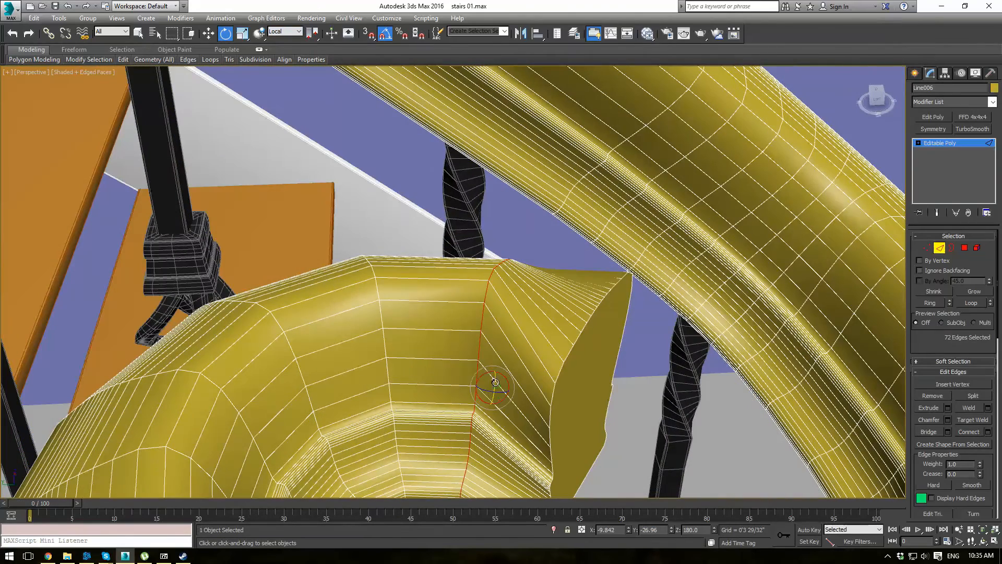
{"action": "left_click_drag", "start_coordinate": [496, 398], "coordinate": [487, 394]}
{"action": "scroll", "coordinate": [486, 394], "scroll_direction": "down", "scroll_amount": 5}
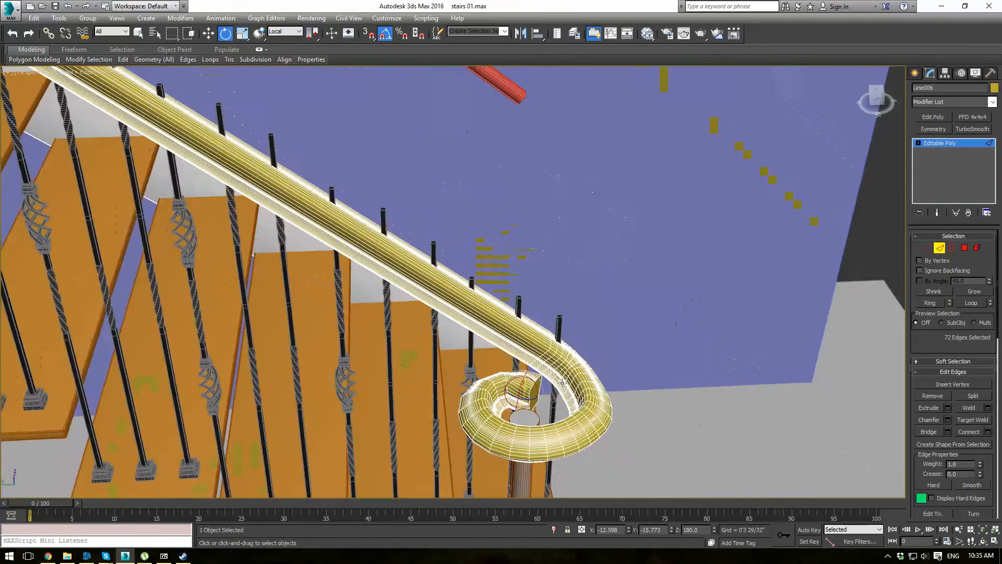
{"action": "middle_click_drag", "start_coordinate": [486, 394], "coordinate": [558, 432], "text": "alt"}
{"action": "scroll", "coordinate": [559, 432], "scroll_direction": "up", "scroll_amount": 2}
{"action": "scroll", "coordinate": [559, 432], "scroll_direction": "up", "scroll_amount": 3}
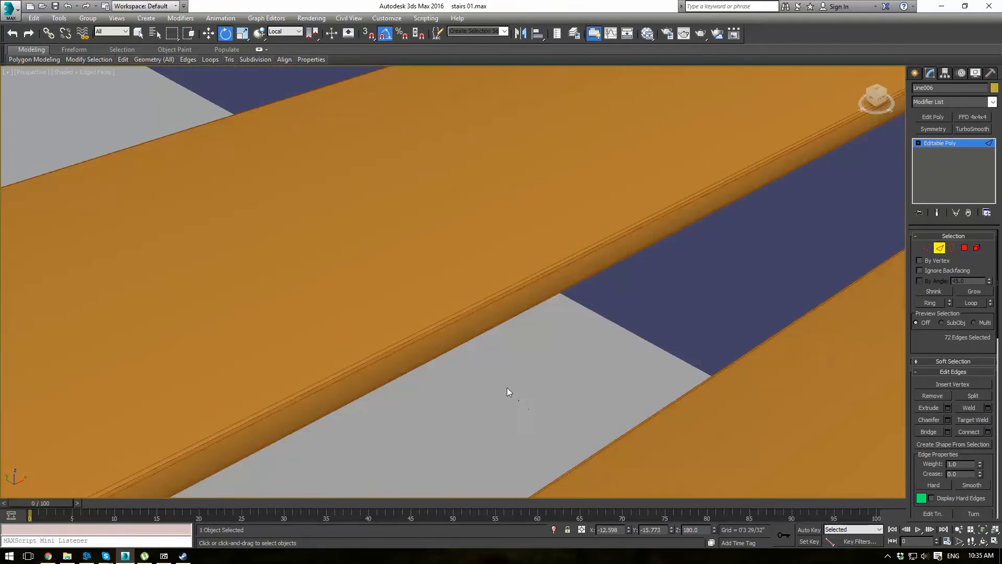
{"action": "scroll", "coordinate": [506, 387], "scroll_direction": "down", "scroll_amount": 3}
{"action": "mouse_move", "coordinate": [462, 346]}
{"action": "left_mouse_down"}
{"action": "mouse_move", "coordinate": [451, 343]}
{"action": "mouse_move", "coordinate": [460, 339]}
{"action": "left_mouse_up"}
Step: Select the second edge loop behind the curl's end cap and rotate it to follow the turned end
{"action": "middle_click_drag", "start_coordinate": [461, 339], "coordinate": [397, 305]}
{"action": "key", "text": "z"}
{"action": "scroll", "coordinate": [418, 294], "scroll_direction": "down", "scroll_amount": 2}
{"action": "left_click", "coordinate": [374, 227]}
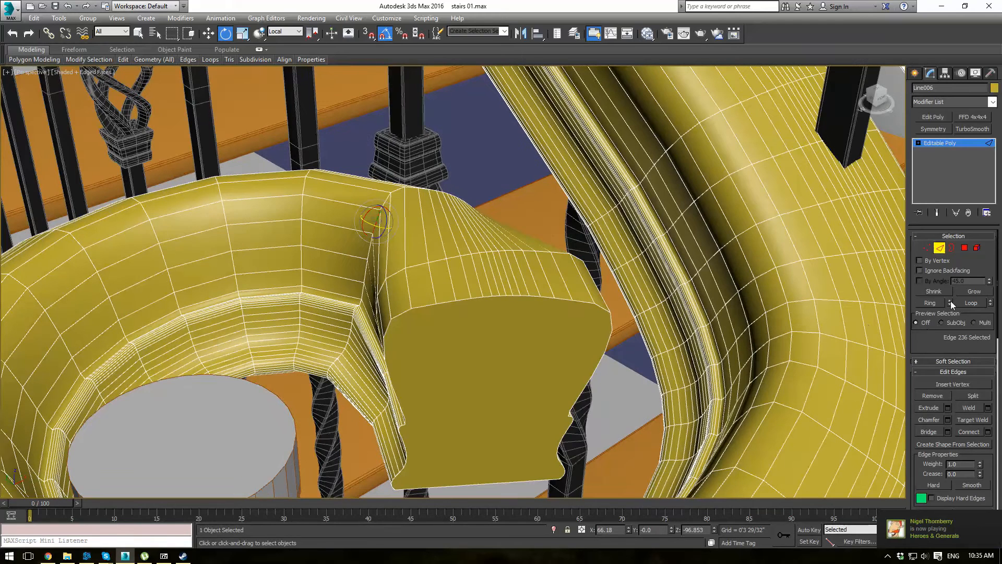
{"action": "left_click", "coordinate": [966, 301]}
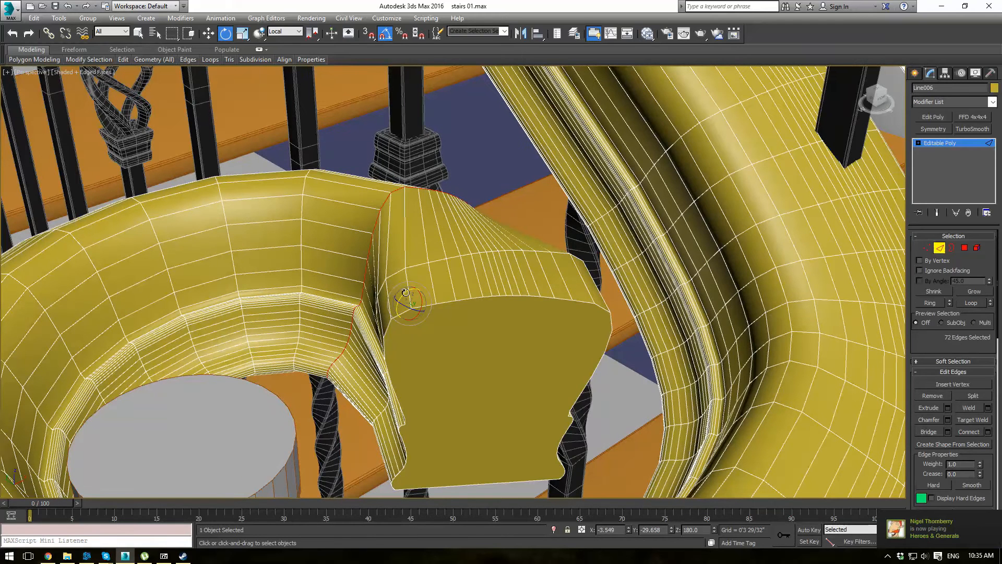
{"action": "left_click_drag", "start_coordinate": [406, 292], "coordinate": [385, 294]}
Step: Select the third edge loop behind the end cap and rotate it on its local axes to even out the bend
{"action": "left_click", "coordinate": [300, 234]}
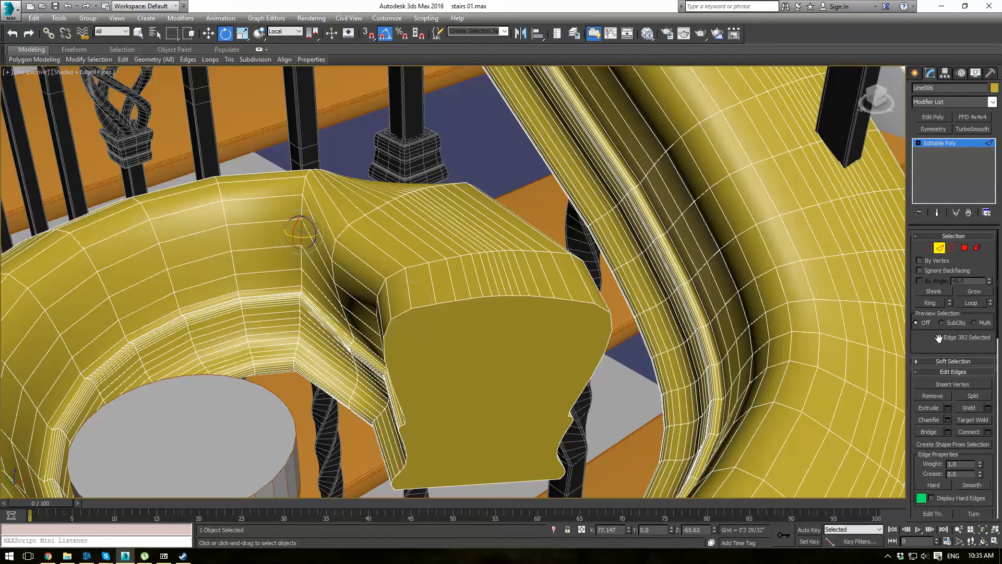
{"action": "left_click", "coordinate": [976, 304]}
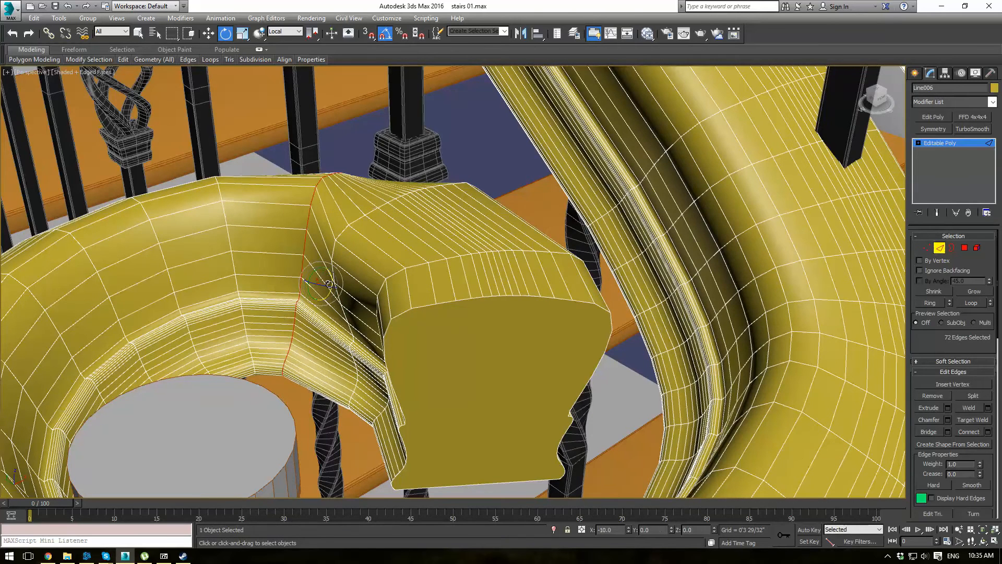
{"action": "left_click_drag", "start_coordinate": [329, 284], "coordinate": [308, 286]}
{"action": "middle_click_drag", "start_coordinate": [308, 287], "coordinate": [365, 293], "text": "alt"}
{"action": "left_click_drag", "start_coordinate": [320, 282], "coordinate": [315, 282]}
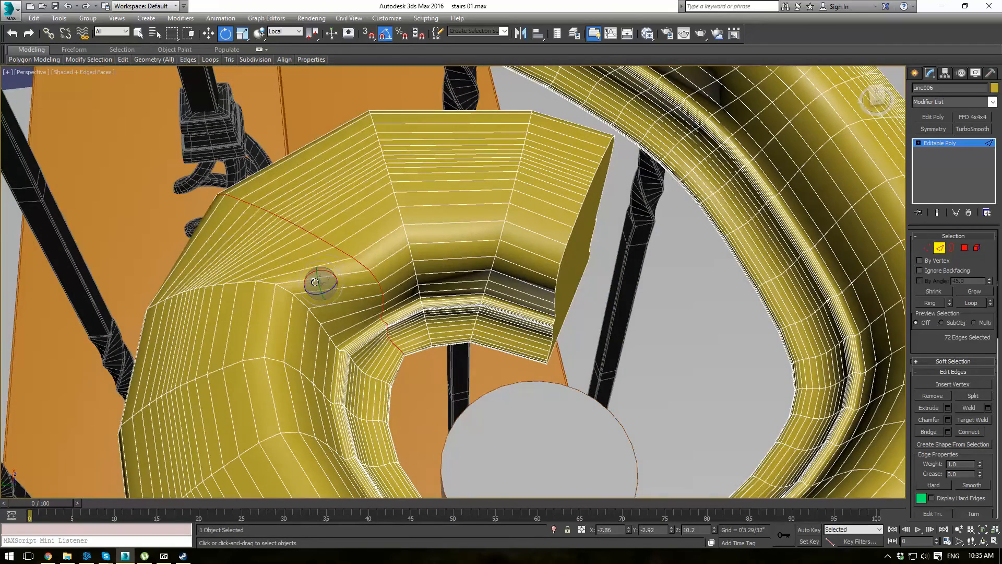
Step: Select the fourth edge loop behind the end cap and rotate it slightly to blend into the rest of the curl
{"action": "middle_click_drag", "start_coordinate": [320, 282], "coordinate": [411, 239], "text": "alt"}
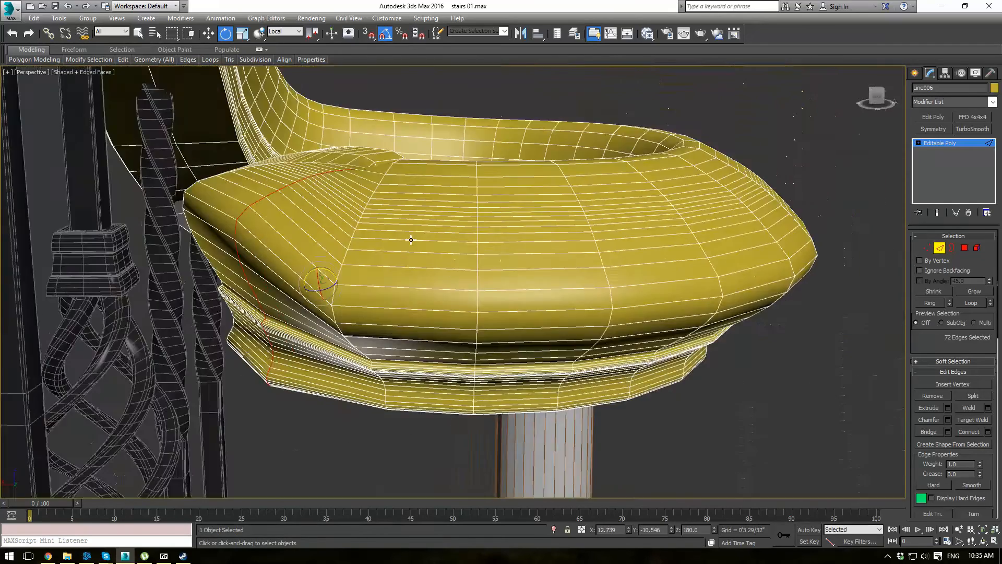
{"action": "left_click", "coordinate": [372, 196]}
{"action": "left_click", "coordinate": [975, 305]}
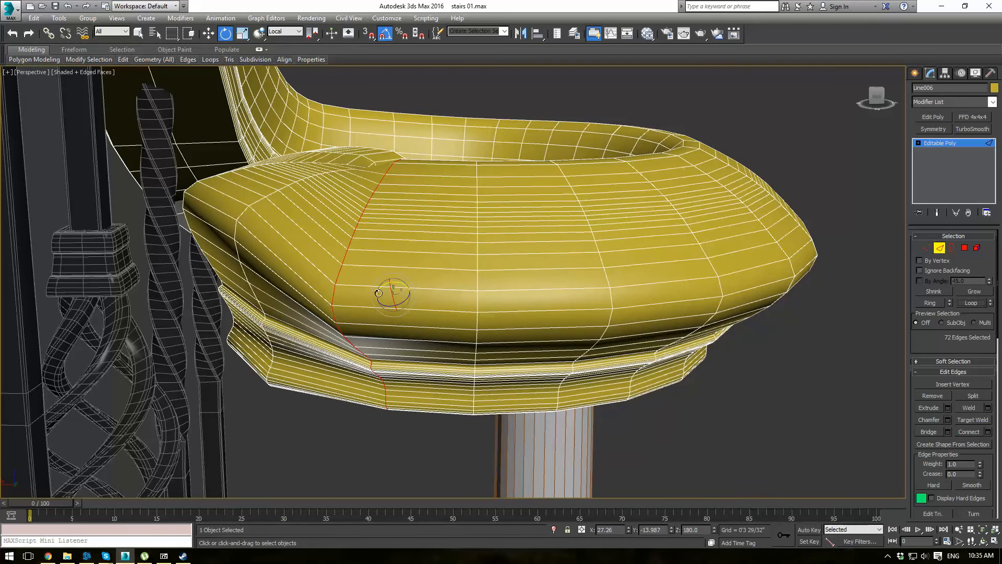
{"action": "left_click_drag", "start_coordinate": [385, 298], "coordinate": [389, 292]}
{"action": "mouse_move", "coordinate": [390, 292]}
{"action": "middle_mouse_down", "text": "alt"}
{"action": "mouse_move", "coordinate": [872, 411]}
{"action": "mouse_move", "coordinate": [388, 296]}
{"action": "middle_mouse_up", "text": "alt"}
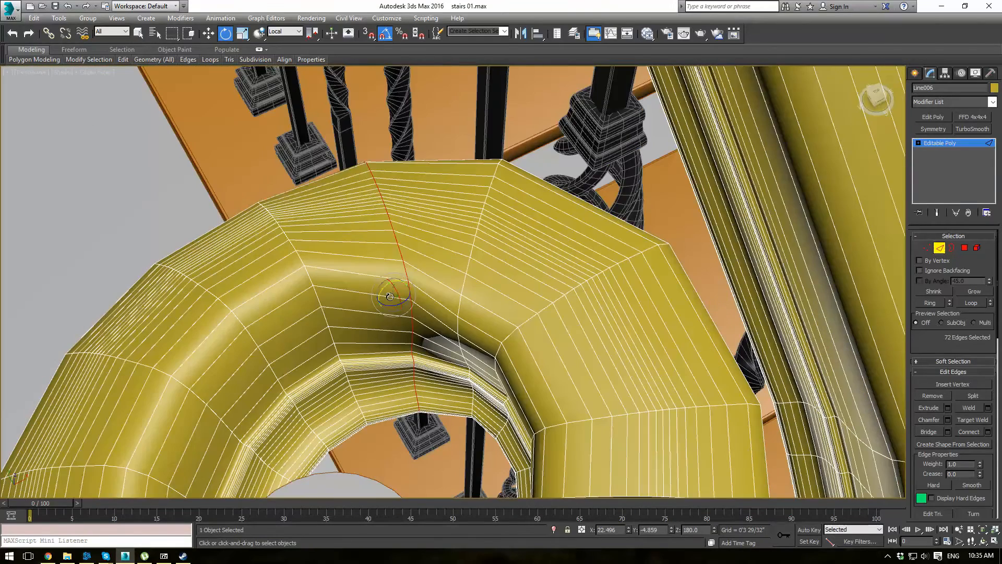
{"action": "left_click_drag", "start_coordinate": [388, 296], "coordinate": [387, 297]}
Step: Leave edge editing, hide the edged faces, and examine the reshaped curl with the newel post and balusters beneath it
{"action": "scroll", "coordinate": [388, 298], "scroll_direction": "down", "scroll_amount": 8}
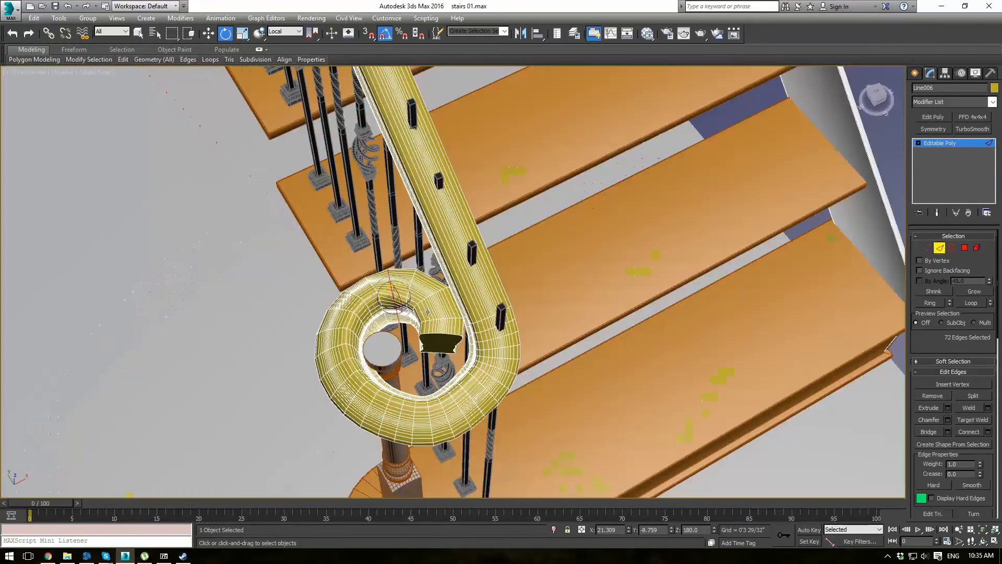
{"action": "middle_click_drag", "start_coordinate": [388, 297], "coordinate": [558, 278], "text": "alt"}
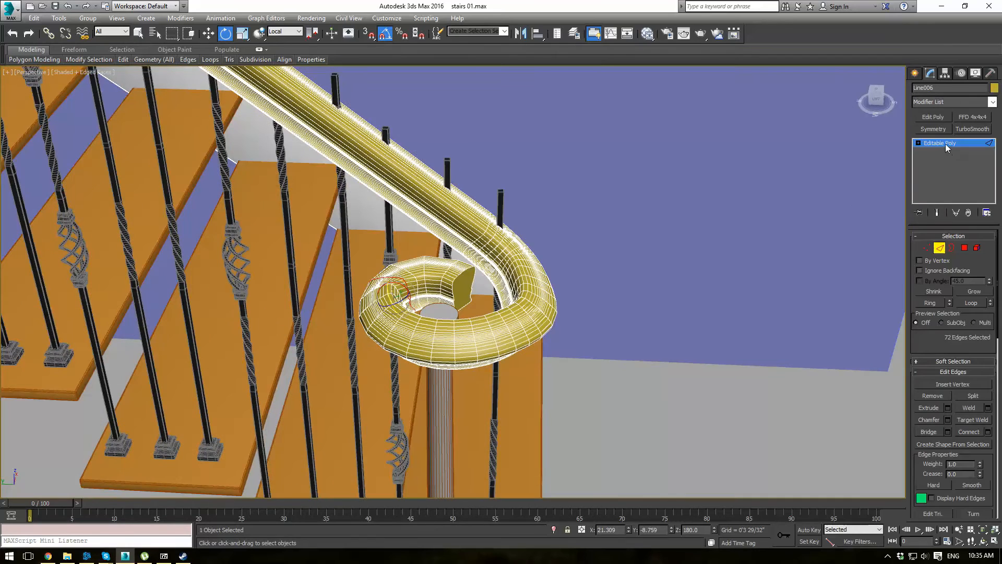
{"action": "left_click", "coordinate": [945, 143]}
{"action": "key", "text": "F4"}
{"action": "middle_click_drag", "start_coordinate": [581, 351], "coordinate": [509, 262], "text": "alt"}
{"action": "scroll", "coordinate": [510, 263], "scroll_direction": "down", "scroll_amount": 3}
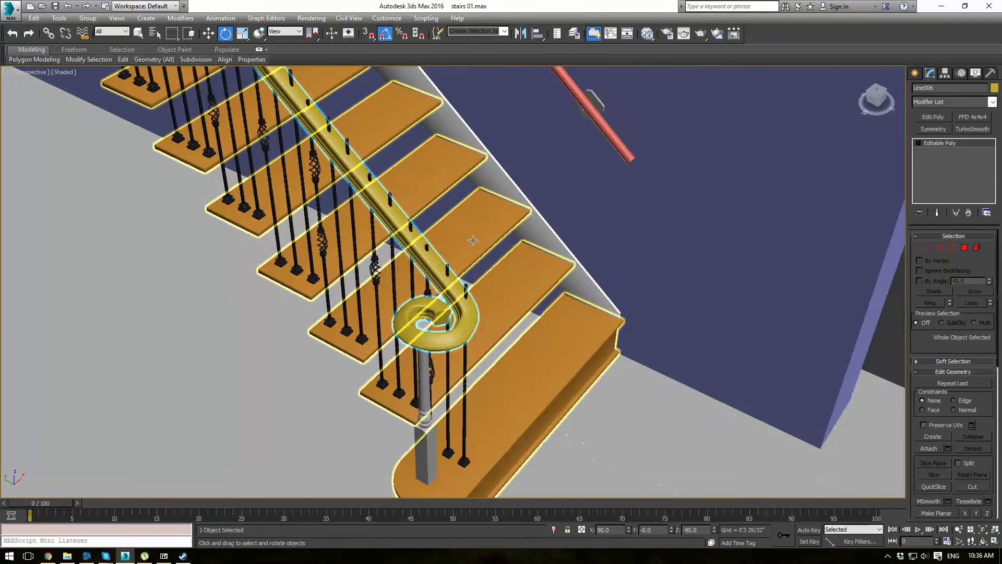
{"action": "middle_click_drag", "start_coordinate": [460, 231], "coordinate": [502, 281]}
{"action": "scroll", "coordinate": [503, 371], "scroll_direction": "up", "scroll_amount": 3}
{"action": "scroll", "coordinate": [514, 388], "scroll_direction": "up", "scroll_amount": 3}
{"action": "middle_click_drag", "start_coordinate": [515, 389], "coordinate": [512, 297]}
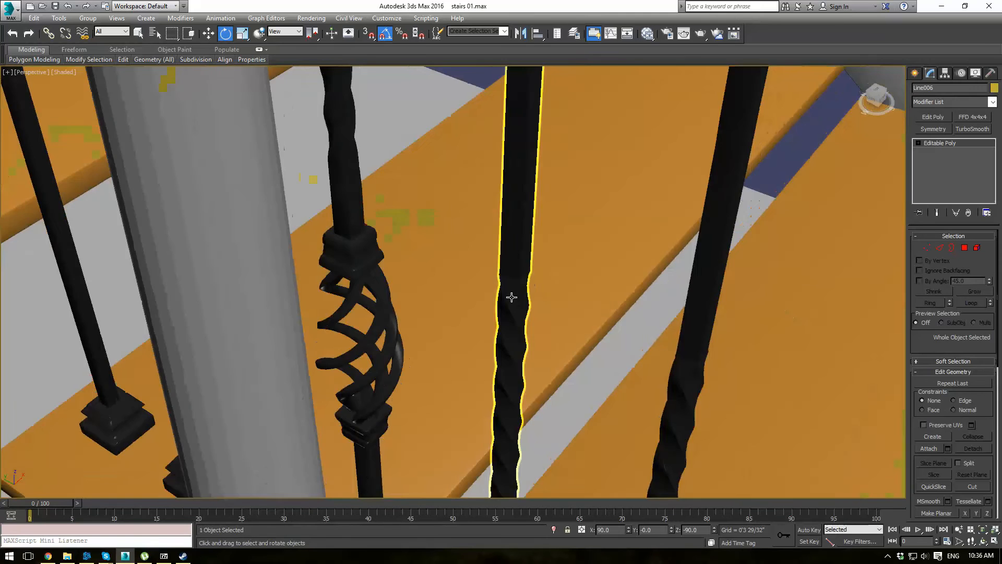
{"action": "scroll", "coordinate": [512, 298], "scroll_direction": "down", "scroll_amount": 3}
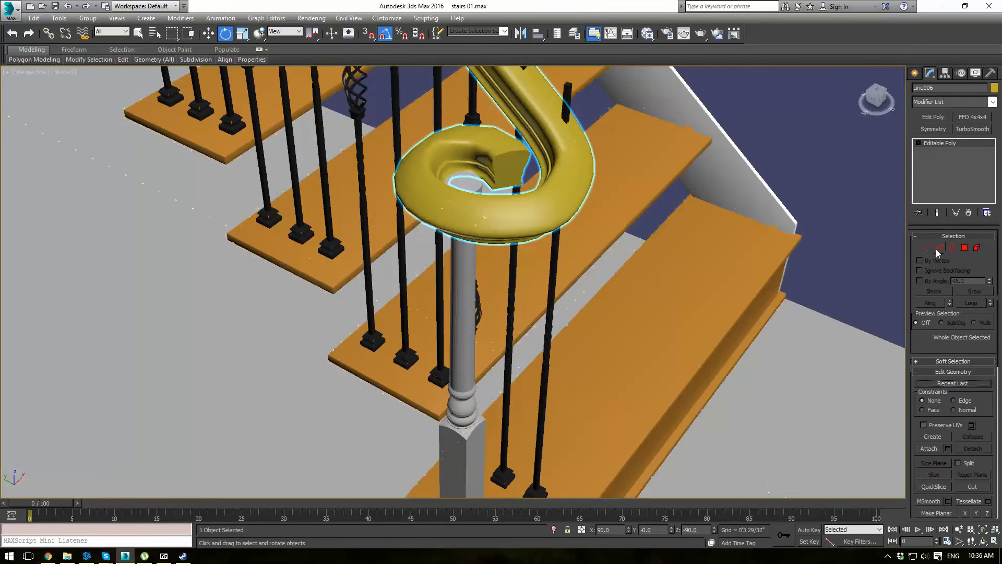
Step: Isolate the end cap polygon of the handrail's lower curl in polygon mode, framed with edged faces shown
{"action": "middle_click_drag", "start_coordinate": [725, 201], "coordinate": [723, 257]}
{"action": "left_click", "coordinate": [965, 248]}
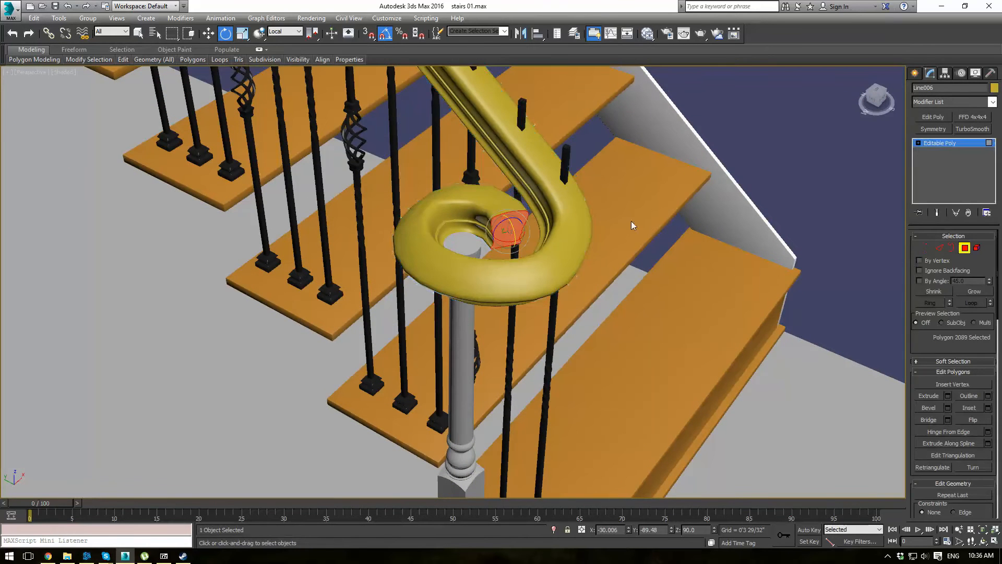
{"action": "key", "text": "F4"}
{"action": "key", "text": "z"}
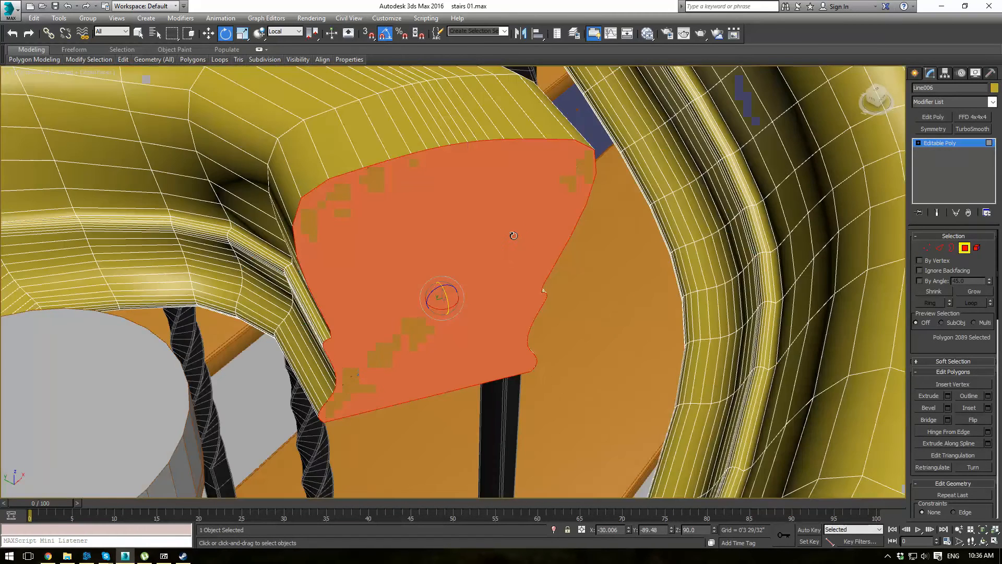
{"action": "middle_click_drag", "start_coordinate": [487, 205], "coordinate": [481, 209], "text": "alt"}
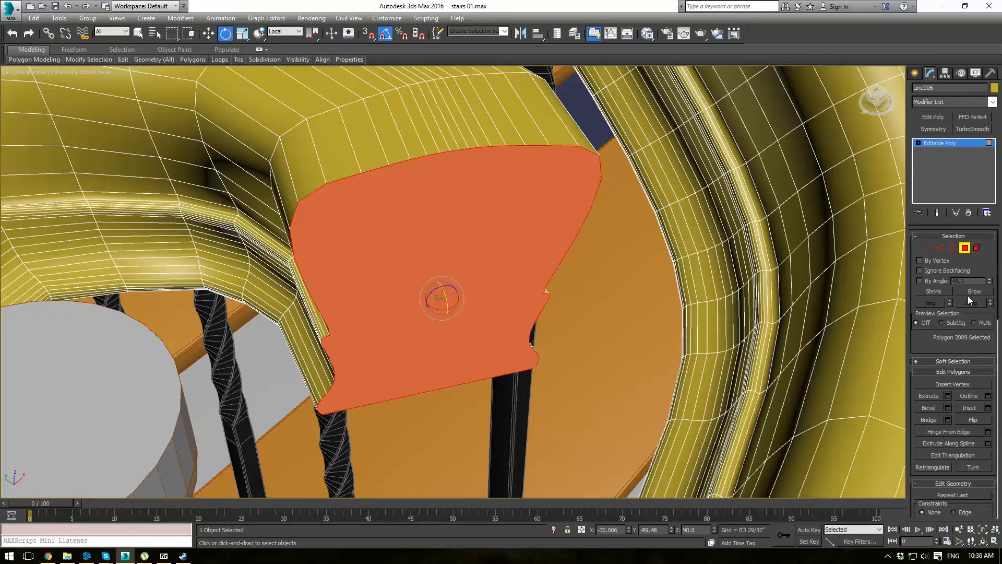
Step: Cut the end cap into two halves from the middle of its upper edge to the middle of its lower edge
{"action": "scroll", "coordinate": [966, 440], "scroll_direction": "down", "scroll_amount": 5}
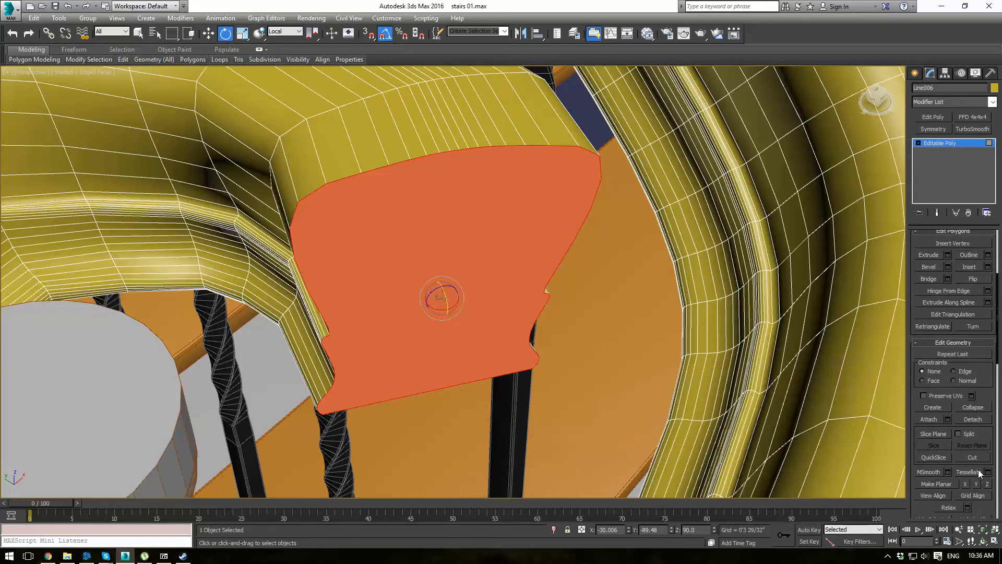
{"action": "left_click", "coordinate": [976, 455]}
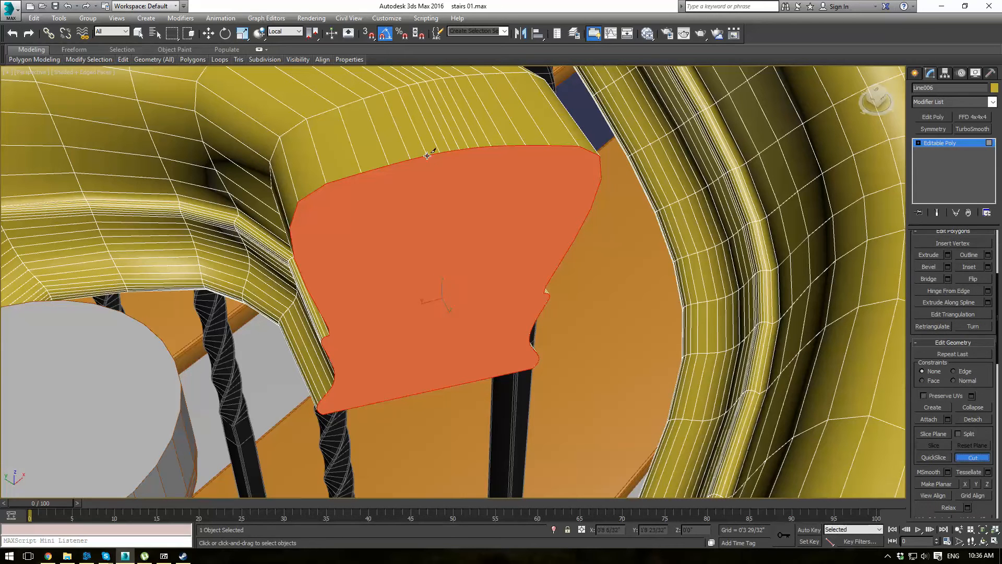
{"action": "left_click", "coordinate": [461, 148]}
{"action": "middle_click_drag", "start_coordinate": [447, 360], "coordinate": [447, 320], "text": "alt"}
{"action": "left_click", "coordinate": [425, 399]}
{"action": "right_click", "coordinate": [481, 347]}
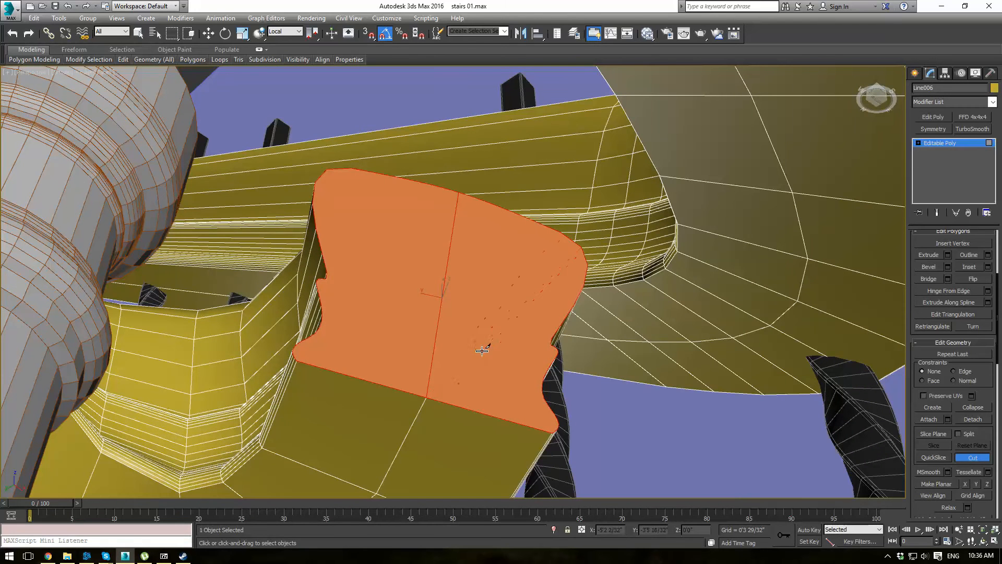
Step: Try deleting the outer half of the split end cap, and undo the deletion
{"action": "scroll", "coordinate": [952, 283], "scroll_direction": "up", "scroll_amount": 5}
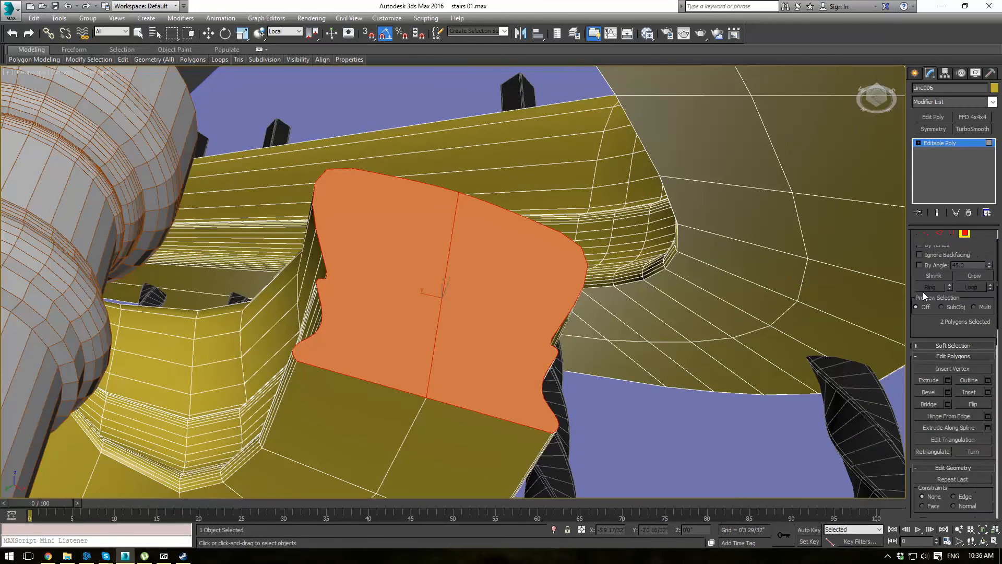
{"action": "key", "text": "e"}
{"action": "left_click", "coordinate": [511, 296]}
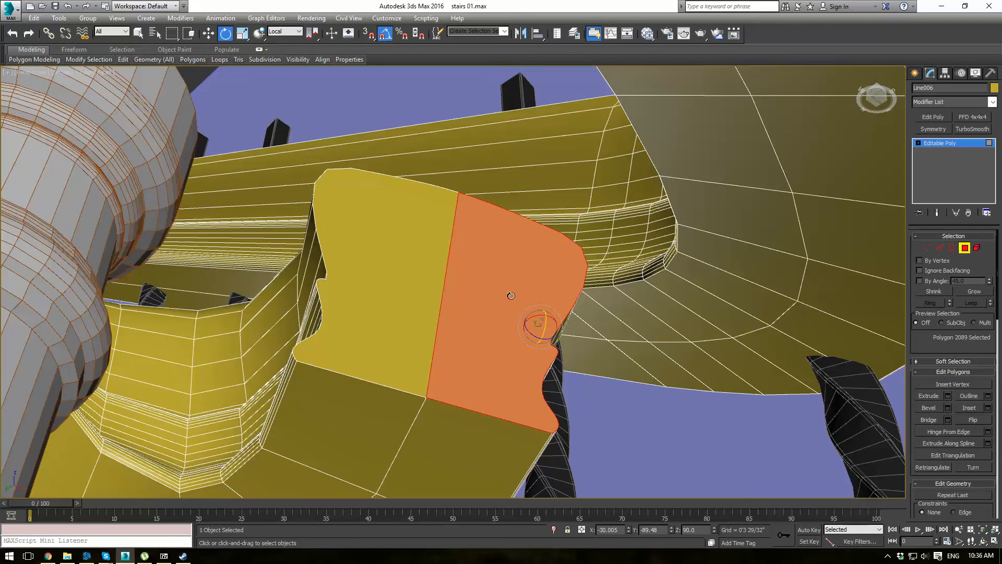
{"action": "left_click", "coordinate": [424, 268]}
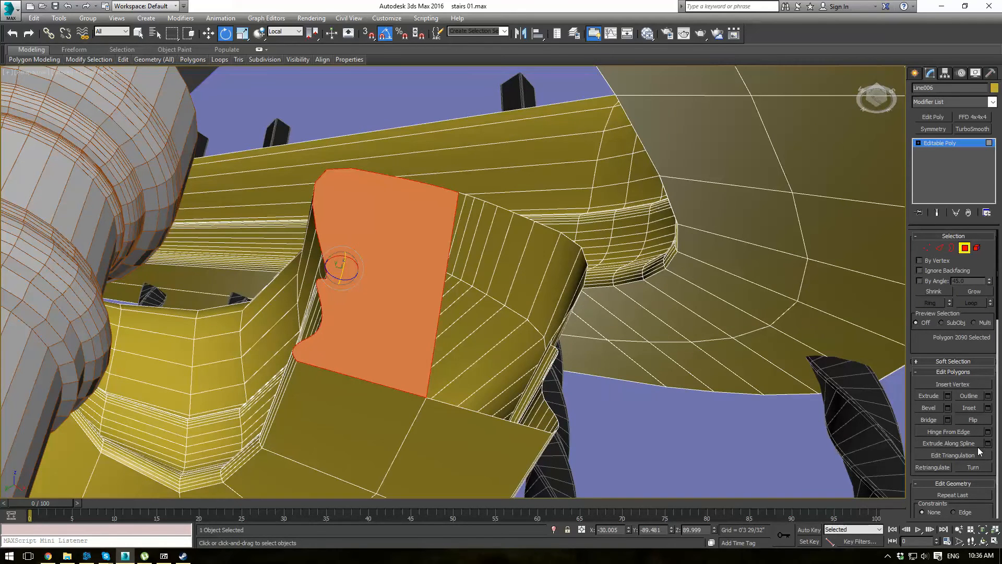
{"action": "key", "text": "ctrl+z"}
{"action": "key", "text": "ctrl+z"}
Step: Hinge the end cap half nearest the newel post by 90 degrees from the cut edge, using 1 segment
{"action": "left_click", "coordinate": [411, 268]}
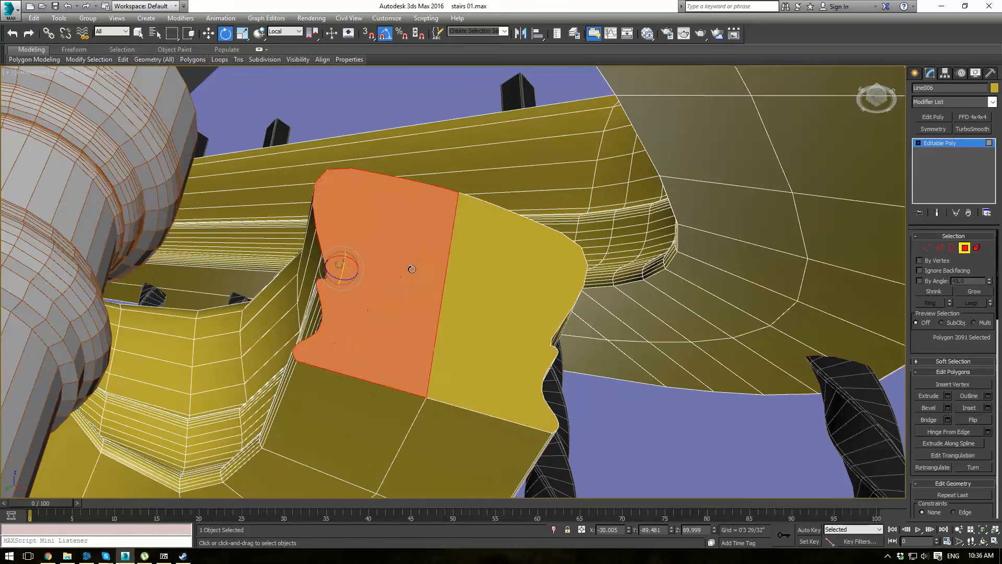
{"action": "scroll", "coordinate": [976, 423], "scroll_direction": "down", "scroll_amount": 3}
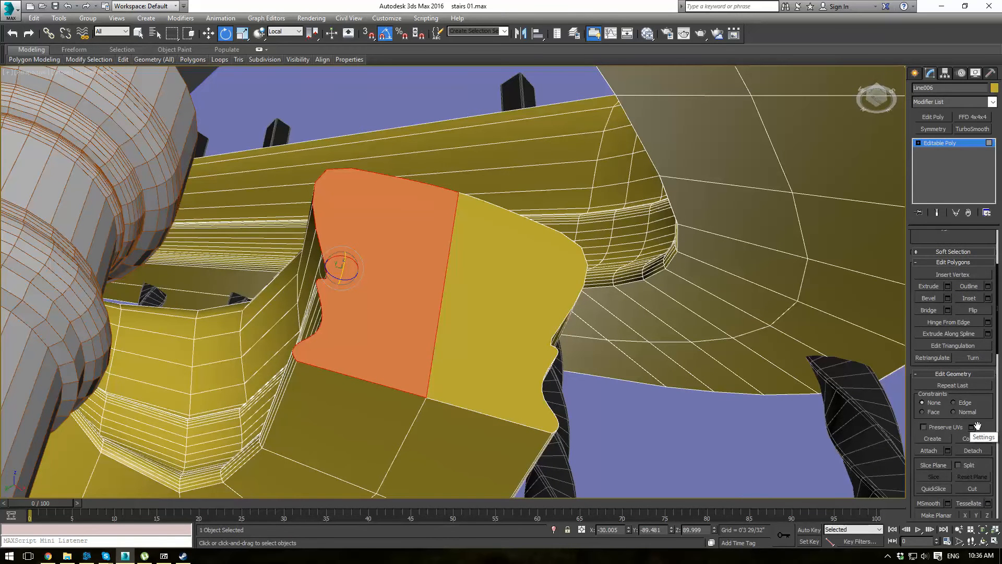
{"action": "scroll", "coordinate": [987, 423], "scroll_direction": "down", "scroll_amount": 3}
{"action": "scroll", "coordinate": [986, 424], "scroll_direction": "up", "scroll_amount": 5}
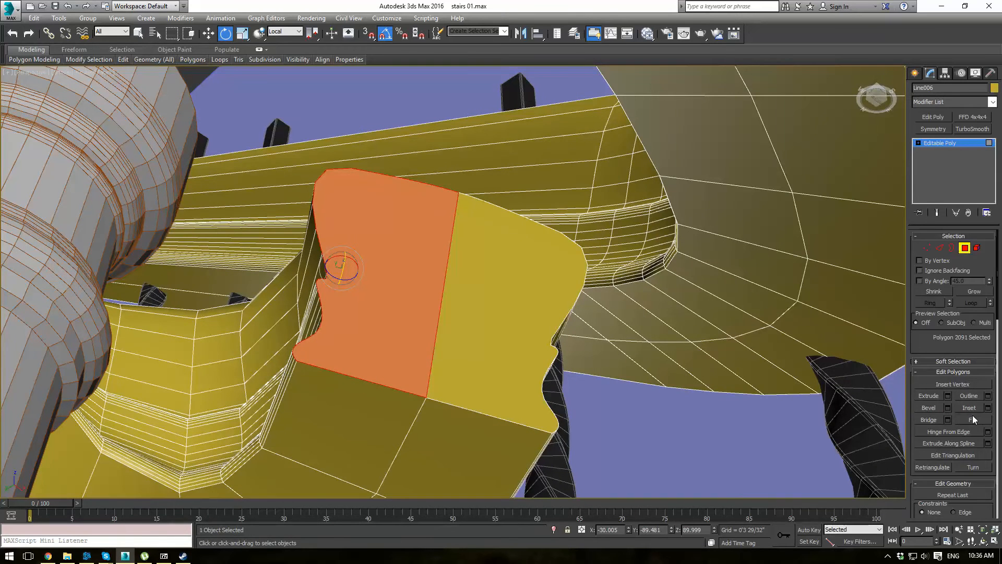
{"action": "scroll", "coordinate": [969, 425], "scroll_direction": "down", "scroll_amount": 4}
{"action": "scroll", "coordinate": [969, 433], "scroll_direction": "down", "scroll_amount": 3}
{"action": "scroll", "coordinate": [971, 413], "scroll_direction": "up", "scroll_amount": 15}
{"action": "left_click", "coordinate": [988, 432]}
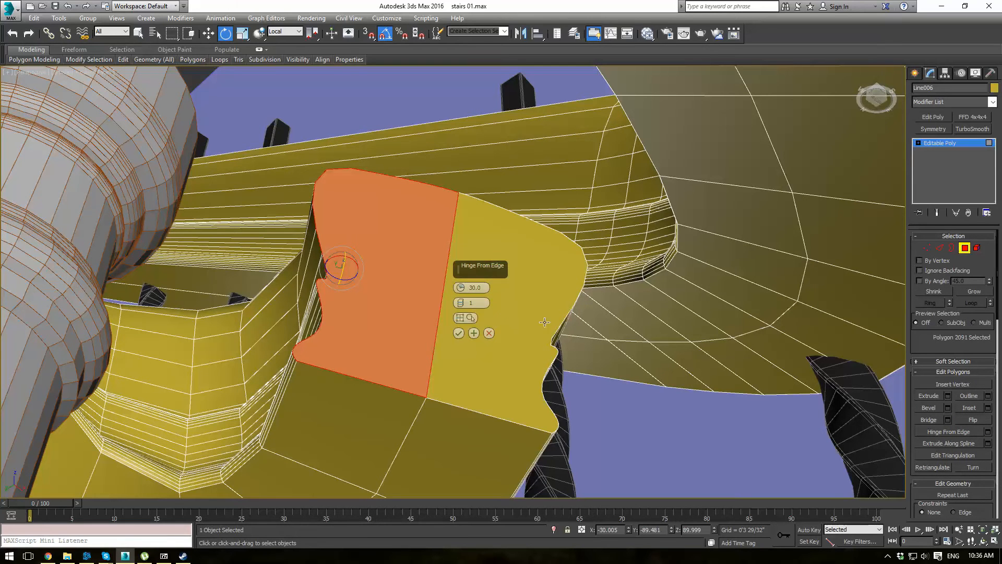
{"action": "left_click", "coordinate": [445, 273]}
{"action": "middle_click_drag", "start_coordinate": [525, 214], "coordinate": [513, 244], "text": "alt"}
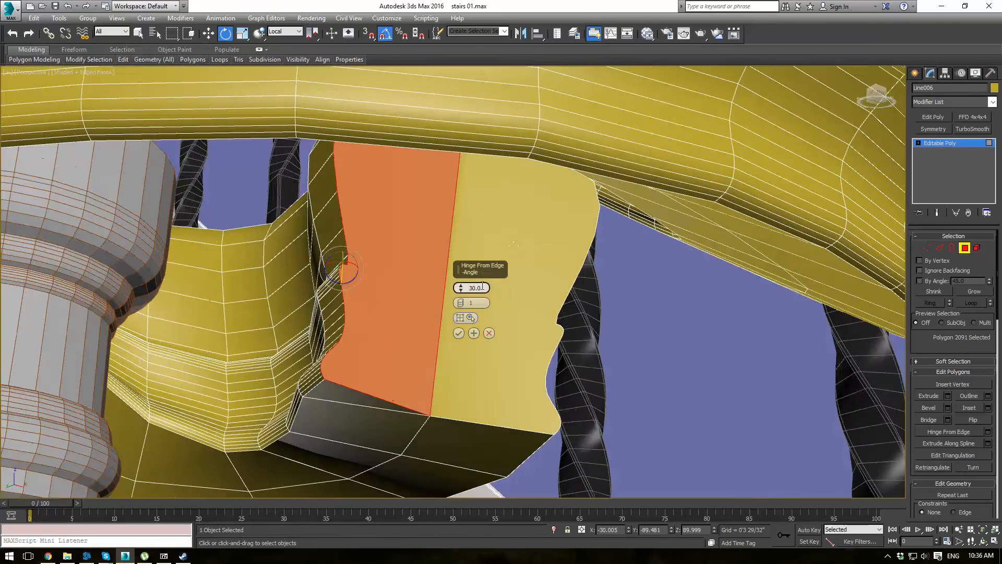
{"action": "type", "text": "90"}
{"action": "key", "text": "Return"}
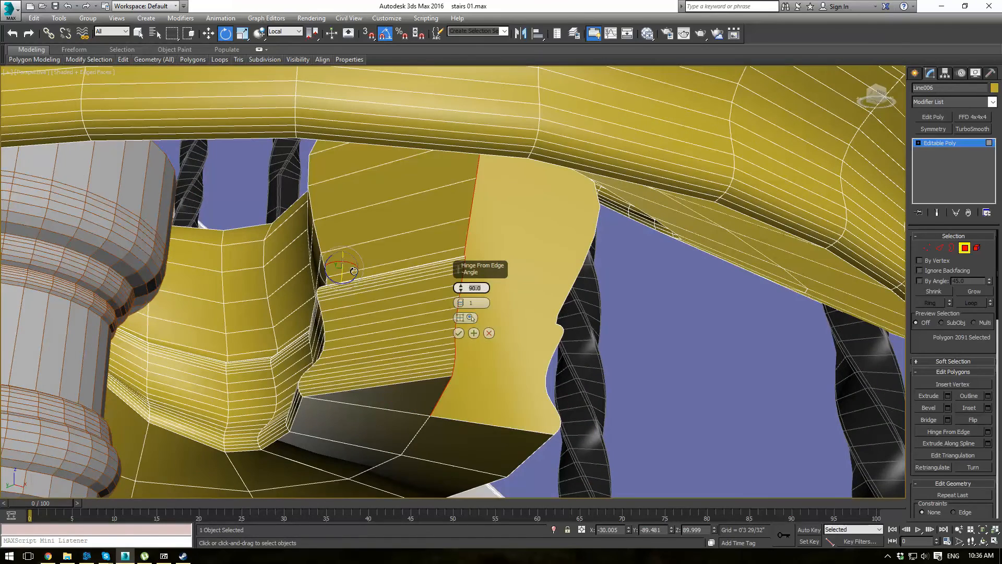
{"action": "middle_click_drag", "start_coordinate": [365, 260], "coordinate": [444, 354], "text": "alt"}
{"action": "left_click", "coordinate": [459, 333]}
Step: Set the scale tool's reference coordinate system to Local and scale the hinged face along its local Z axis
{"action": "middle_click_drag", "start_coordinate": [537, 349], "coordinate": [512, 342], "text": "alt"}
{"action": "key", "text": "r"}
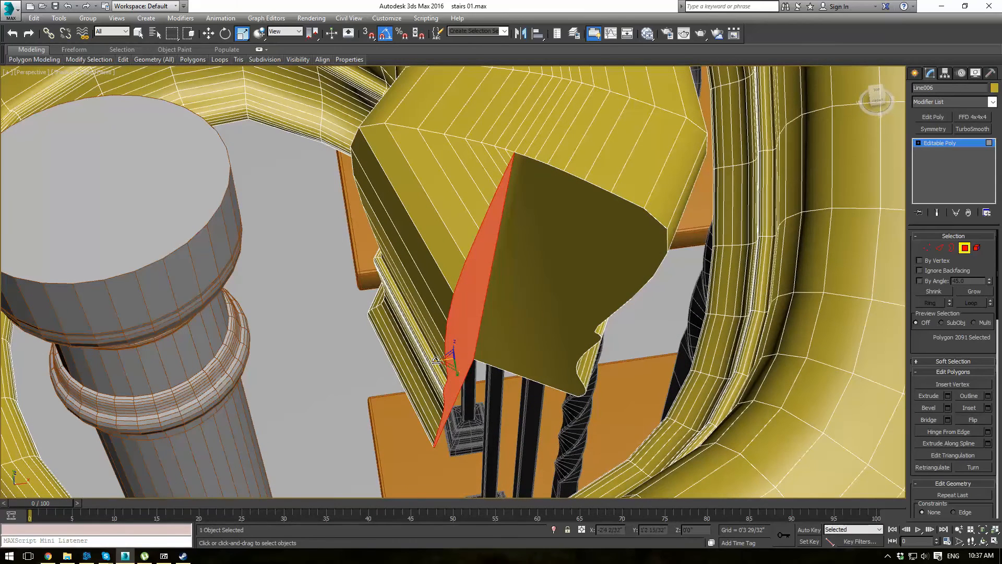
{"action": "left_click", "coordinate": [287, 33]}
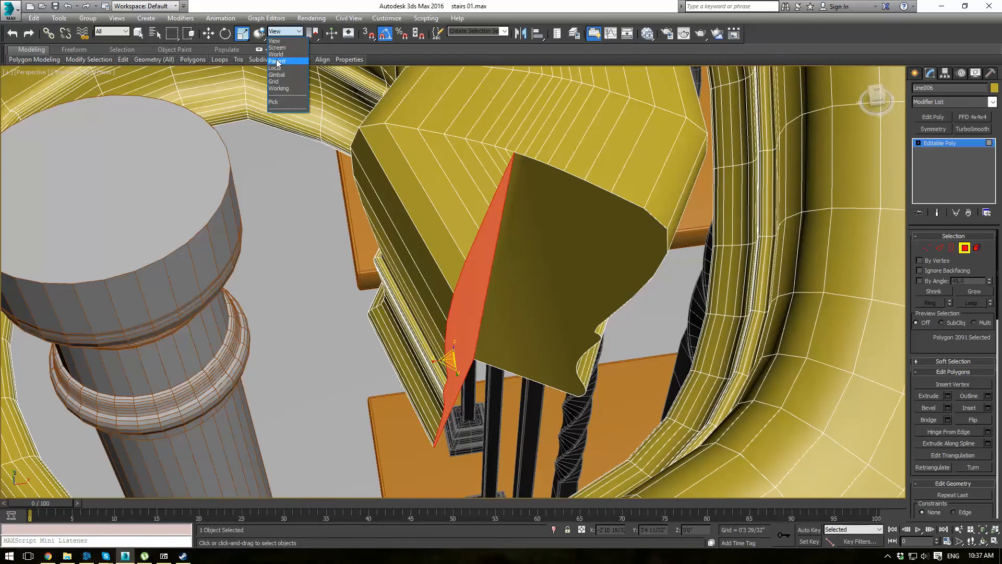
{"action": "left_click", "coordinate": [281, 67]}
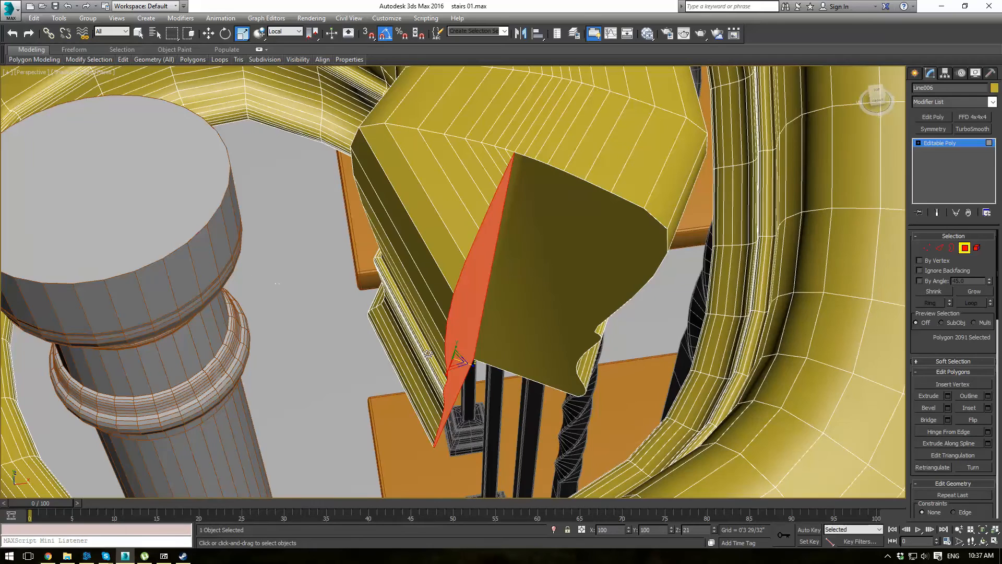
{"action": "left_click", "coordinate": [455, 360]}
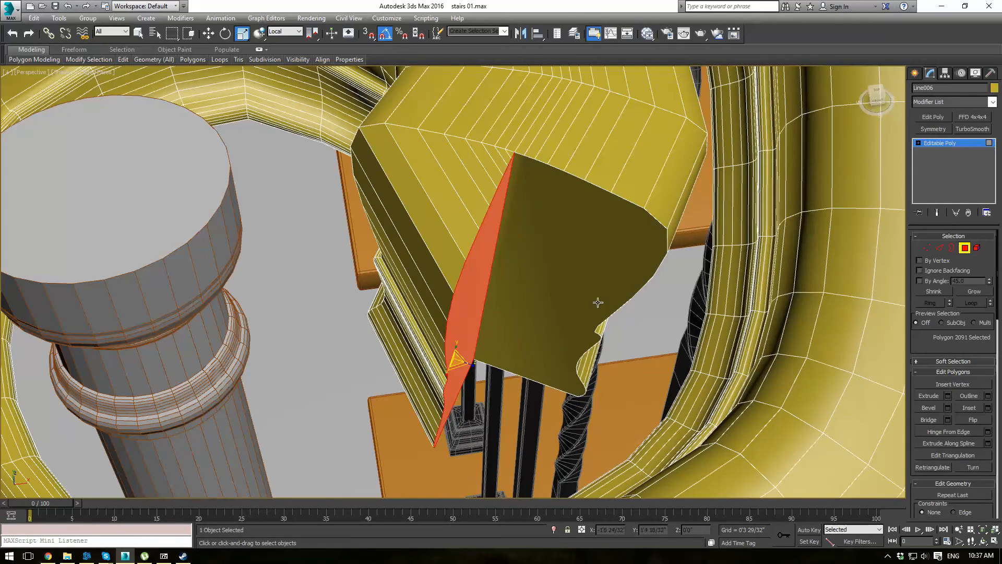
{"action": "middle_click_drag", "start_coordinate": [599, 299], "coordinate": [611, 242], "text": "alt"}
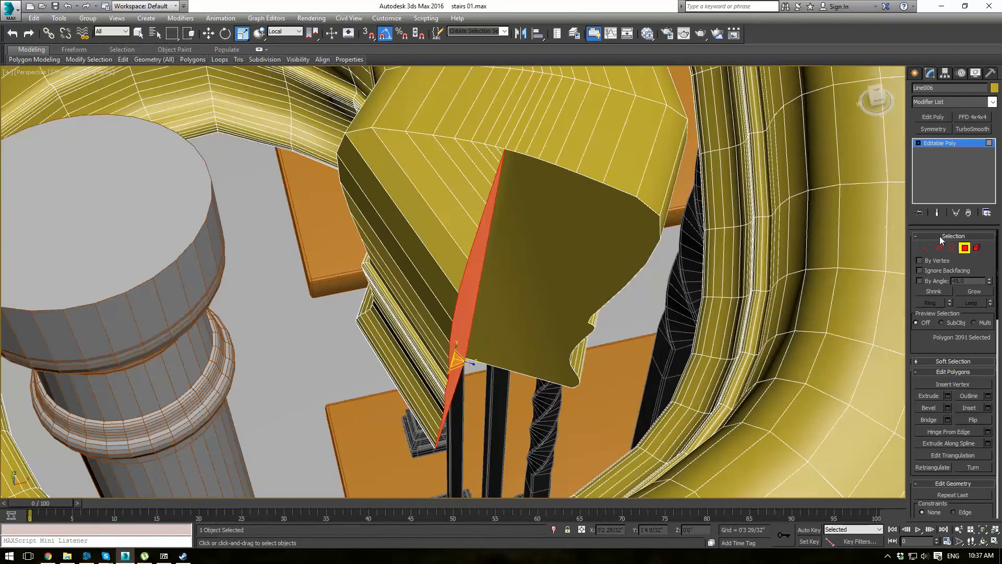
Step: Hinge the other half of the end cap by 90 degrees from the same middle edge, using 1 segment
{"action": "left_click", "coordinate": [629, 306]}
{"action": "left_click", "coordinate": [557, 284]}
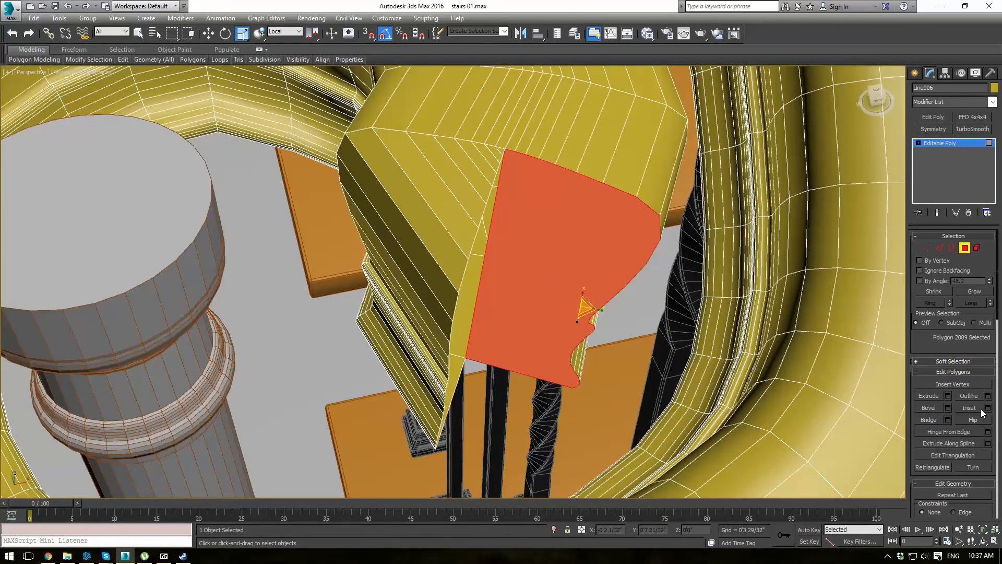
{"action": "left_click", "coordinate": [986, 432]}
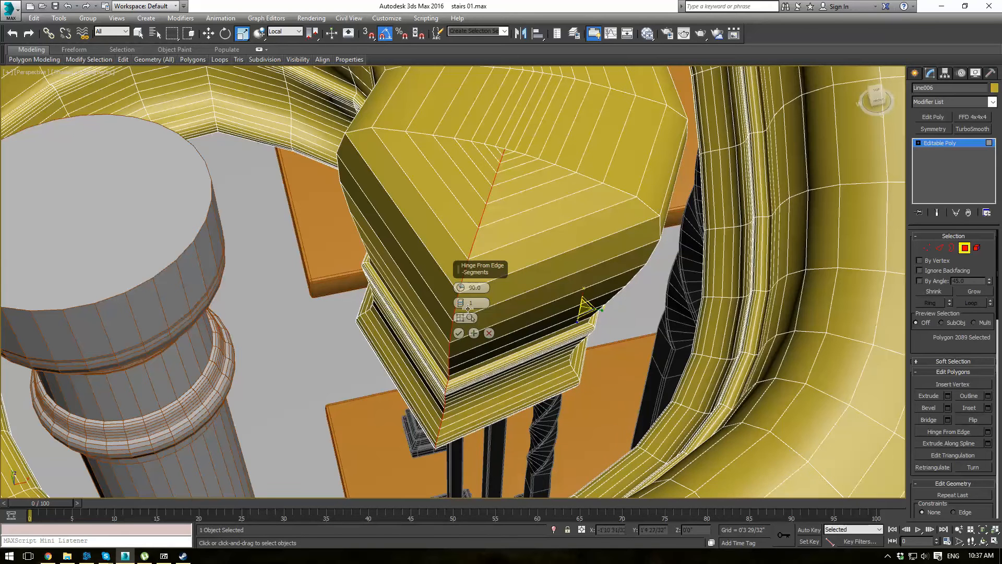
{"action": "left_click", "coordinate": [458, 333]}
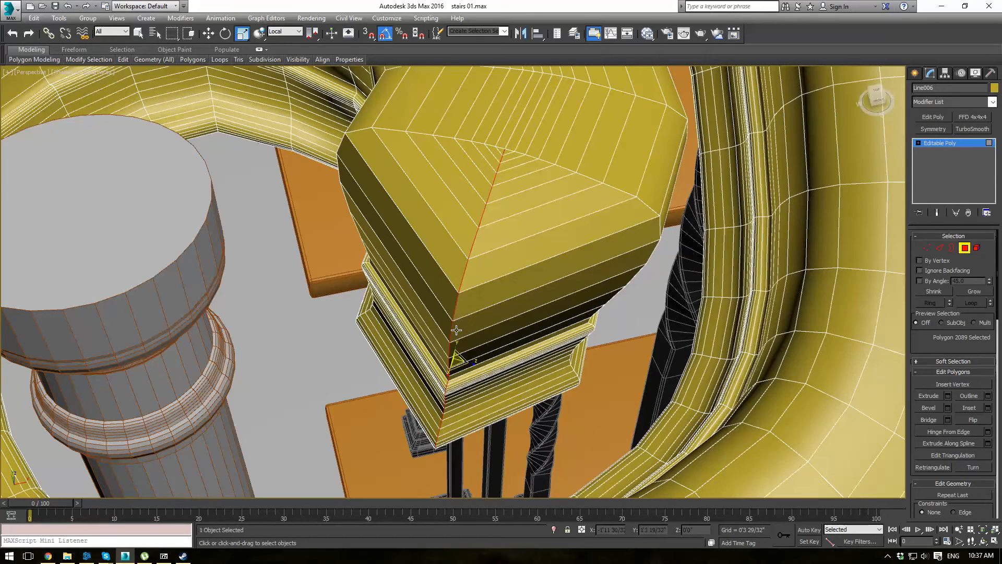
Step: Select the vertices along the seam between the two hinged halves, working in vertex mode from the top view
{"action": "left_click", "coordinate": [928, 250]}
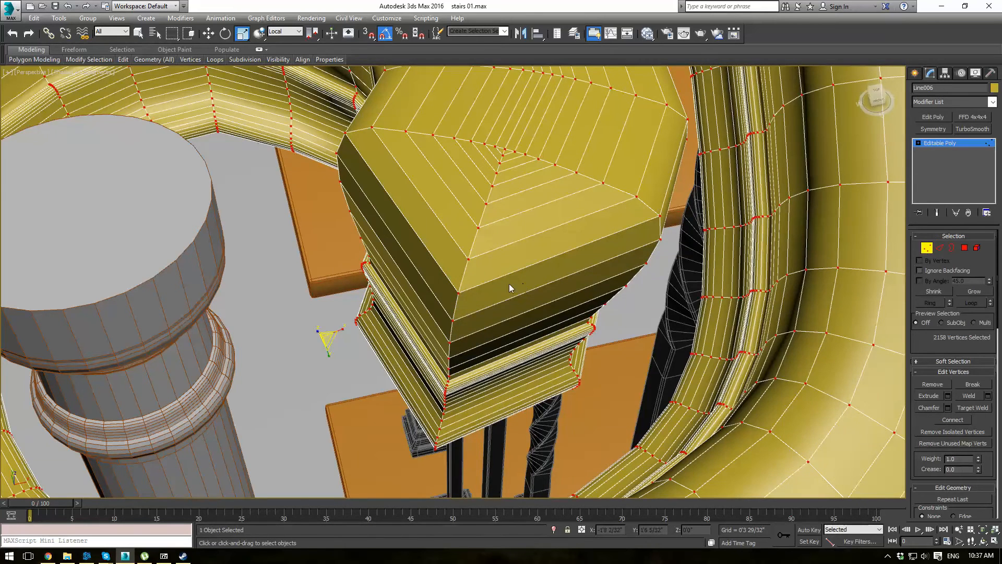
{"action": "key", "text": "t"}
{"action": "scroll", "coordinate": [466, 346], "scroll_direction": "up", "scroll_amount": 6}
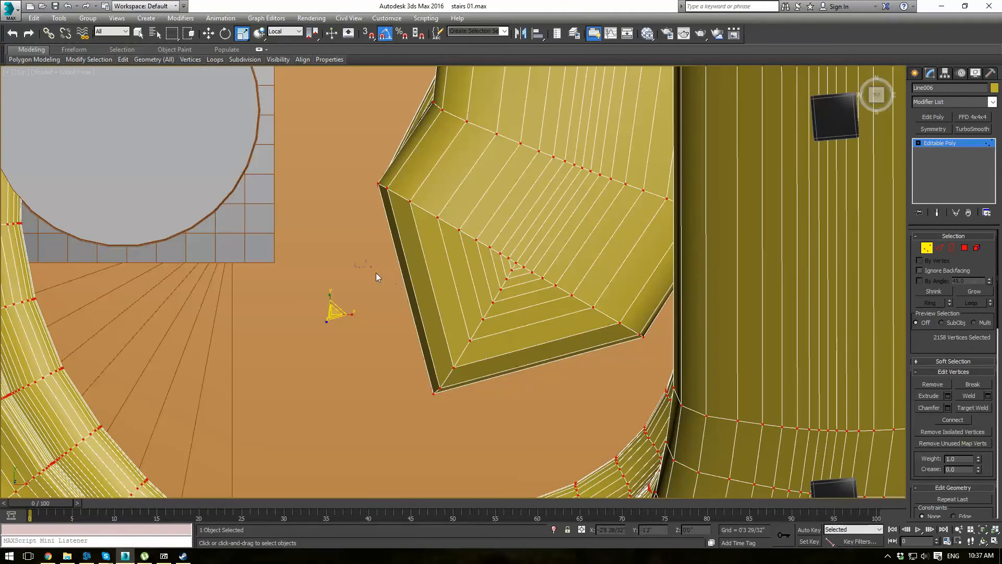
{"action": "left_click_drag", "start_coordinate": [518, 420], "coordinate": [521, 420]}
Step: Show the curl in perspective wireframe and try welding the first vertex at the seam's inner end with a 0'0 13/32" threshold
{"action": "key", "text": "p"}
{"action": "scroll", "coordinate": [549, 333], "scroll_direction": "down", "scroll_amount": 10}
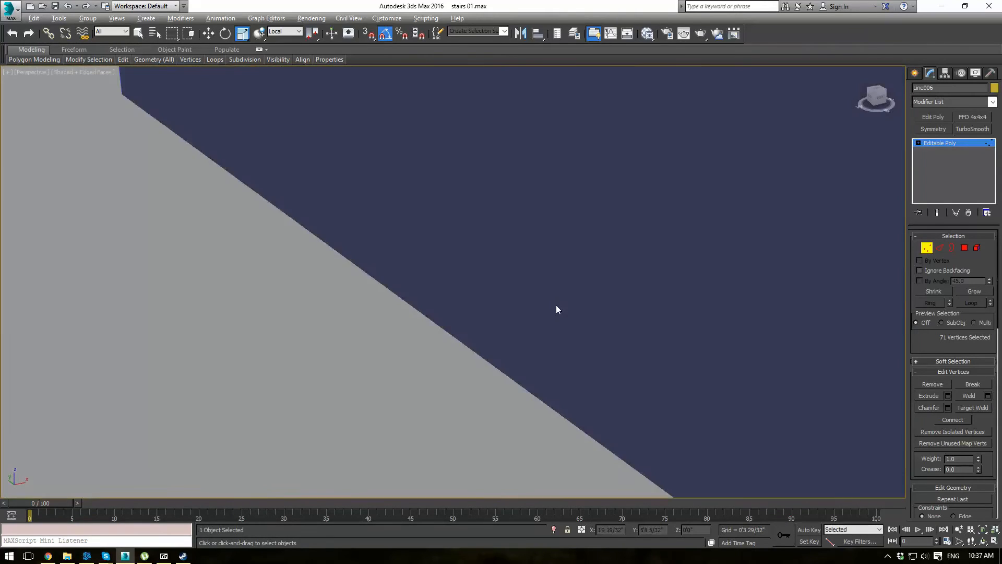
{"action": "key", "text": "F3"}
{"action": "middle_click_drag", "start_coordinate": [528, 357], "coordinate": [587, 314], "text": "alt"}
{"action": "scroll", "coordinate": [586, 314], "scroll_direction": "up", "scroll_amount": 1}
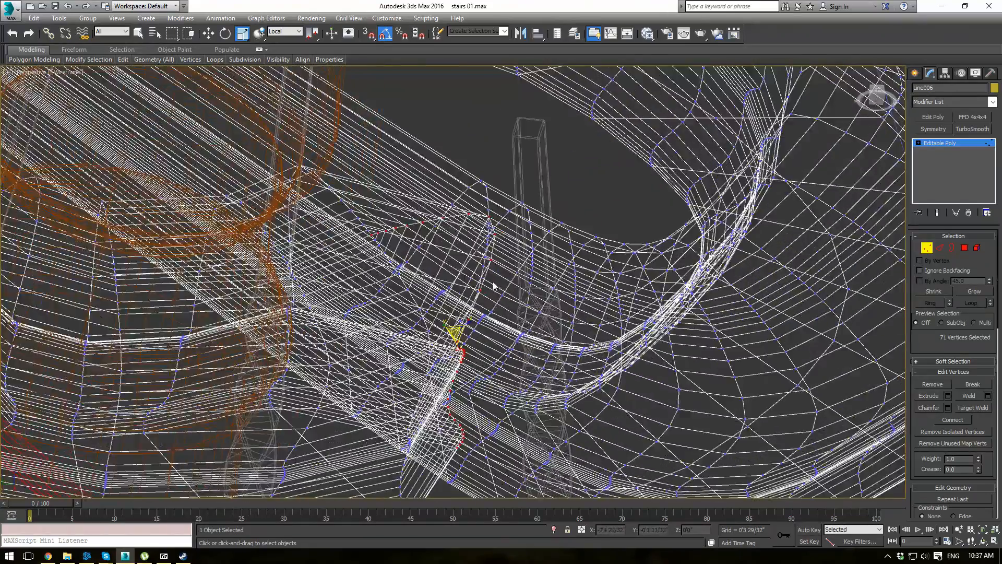
{"action": "scroll", "coordinate": [391, 249], "scroll_direction": "up", "scroll_amount": 5}
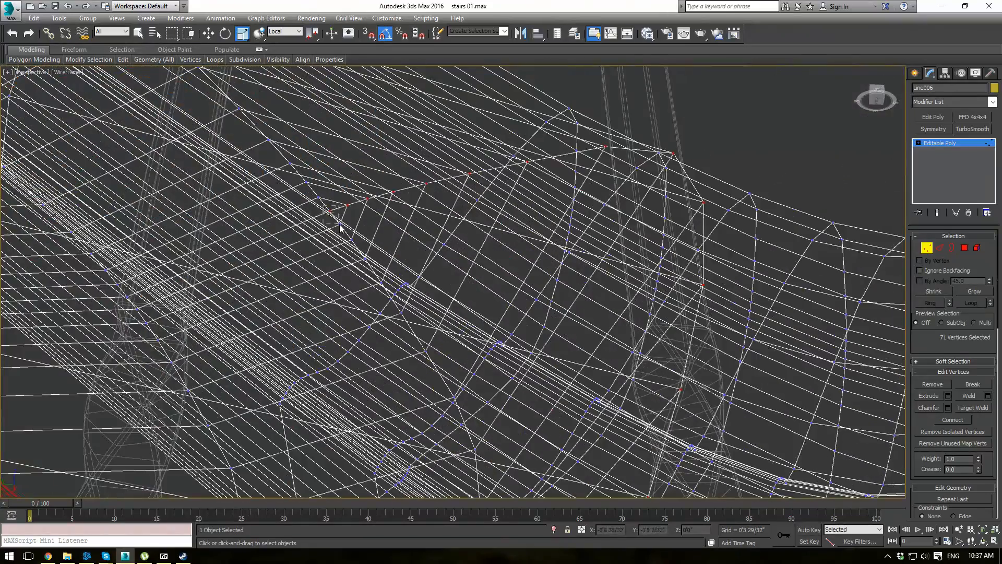
{"action": "left_click_drag", "start_coordinate": [340, 228], "coordinate": [342, 229]}
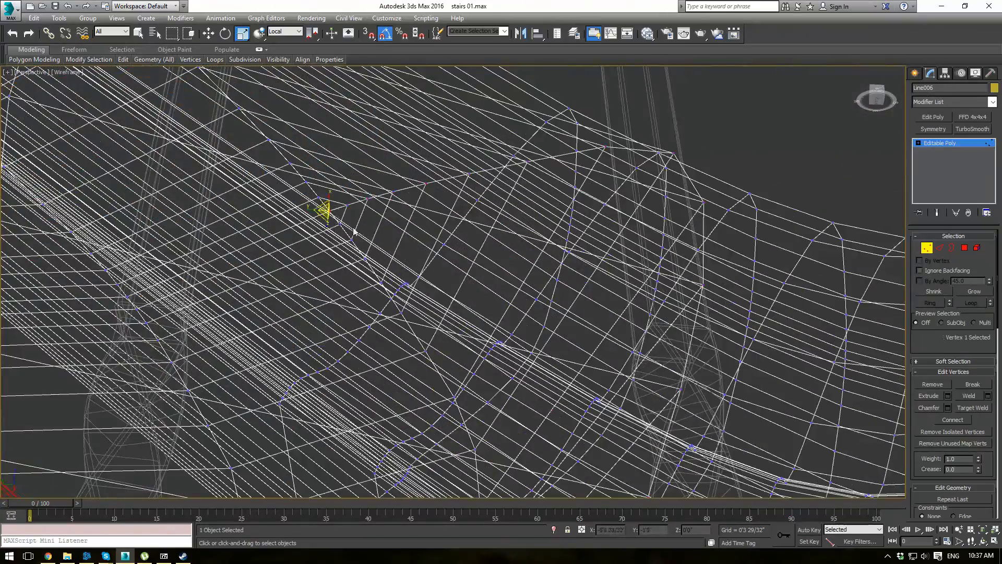
{"action": "left_click", "coordinate": [989, 396]}
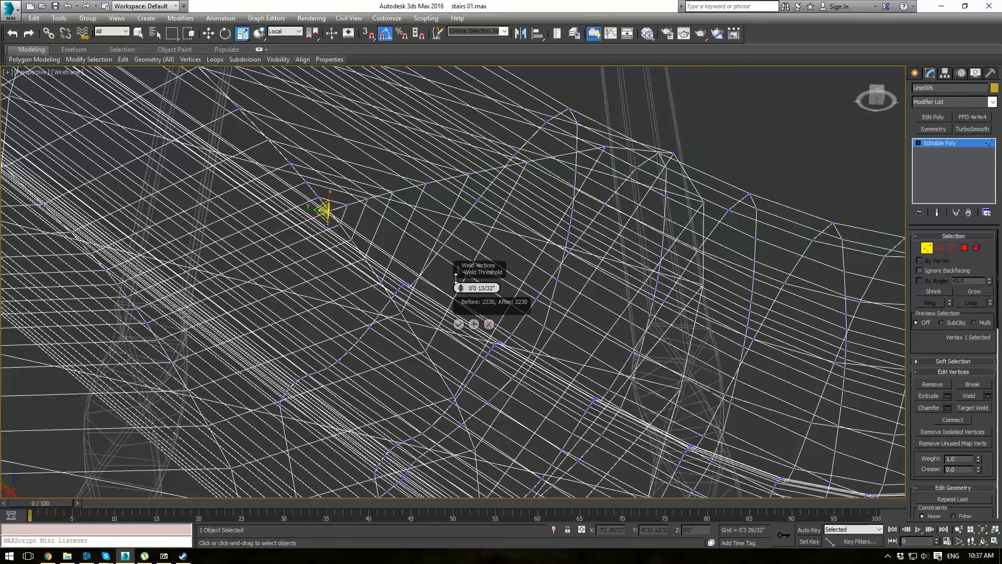
{"action": "left_click", "coordinate": [458, 324]}
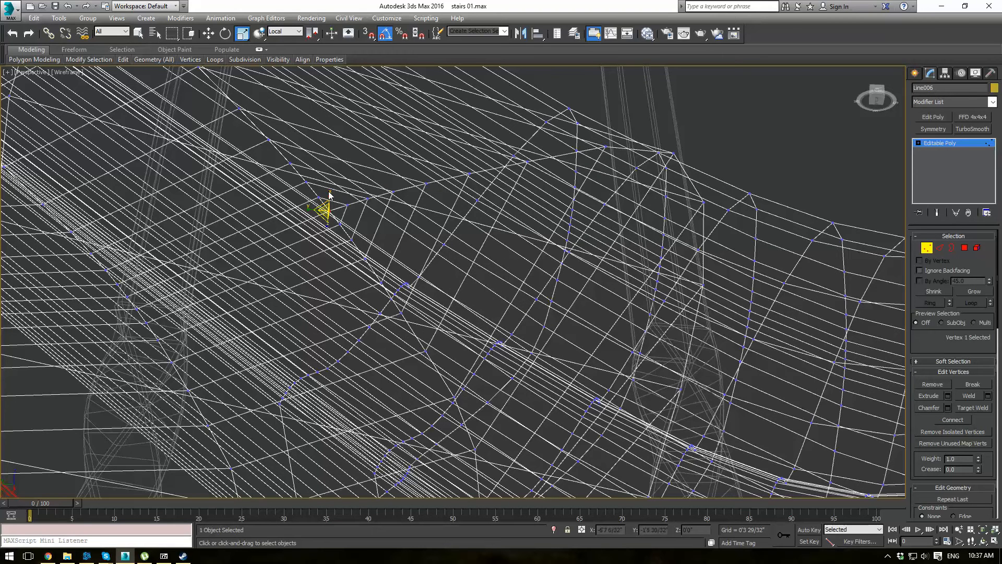
Step: Add the neighbouring seam vertex to the selection and weld the selected vertices
{"action": "left_click", "coordinate": [368, 198], "text": "ctrl"}
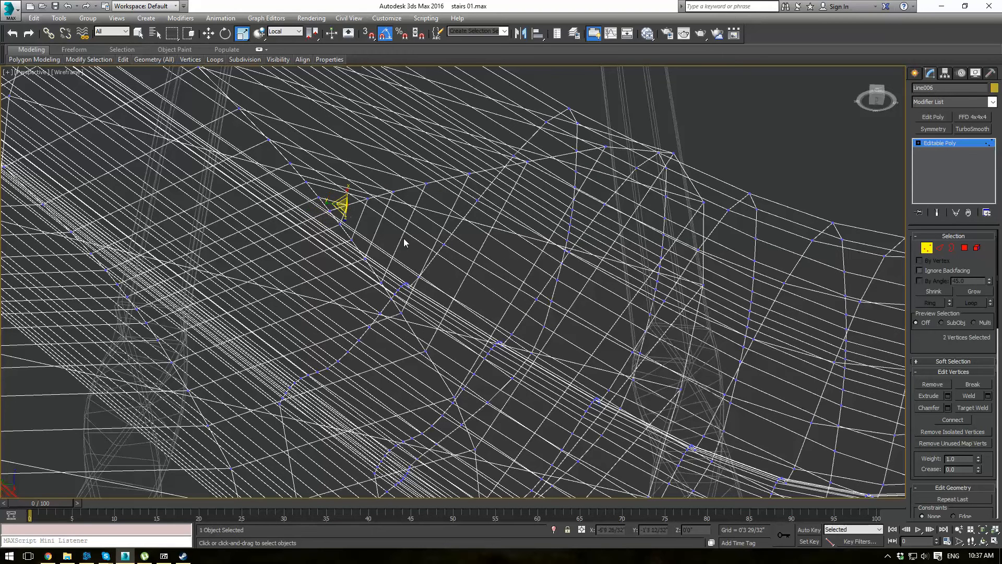
{"action": "left_click", "coordinate": [987, 396]}
{"action": "left_click", "coordinate": [459, 324]}
Step: Select the next group of seam vertices and weld them as separate pairs using a reduced weld threshold
{"action": "left_click_drag", "start_coordinate": [376, 214], "coordinate": [377, 215]}
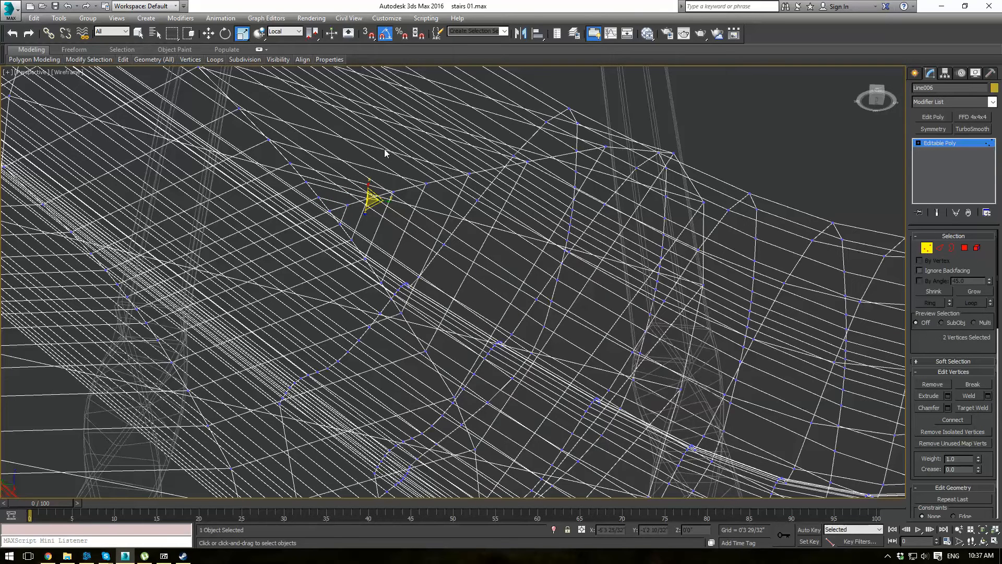
{"action": "left_click_drag", "start_coordinate": [496, 237], "coordinate": [496, 237]}
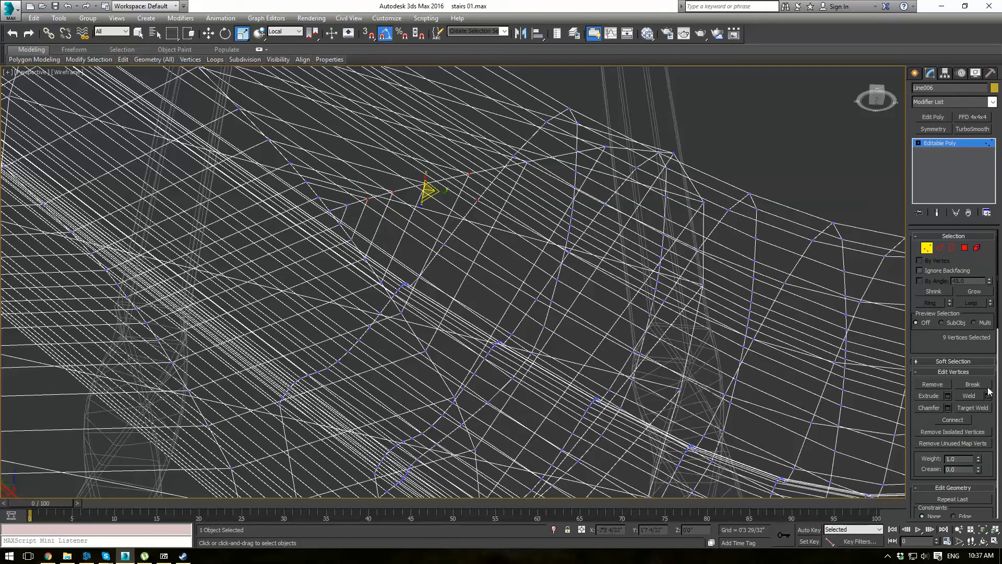
{"action": "left_click", "coordinate": [988, 396]}
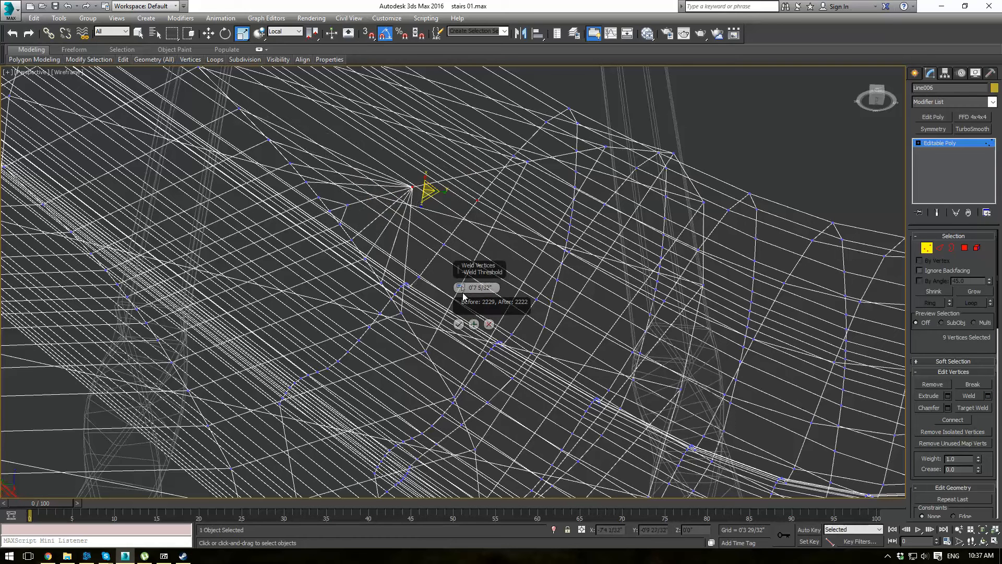
{"action": "left_click_drag", "start_coordinate": [466, 304], "coordinate": [466, 389]}
{"action": "left_click", "coordinate": [459, 324]}
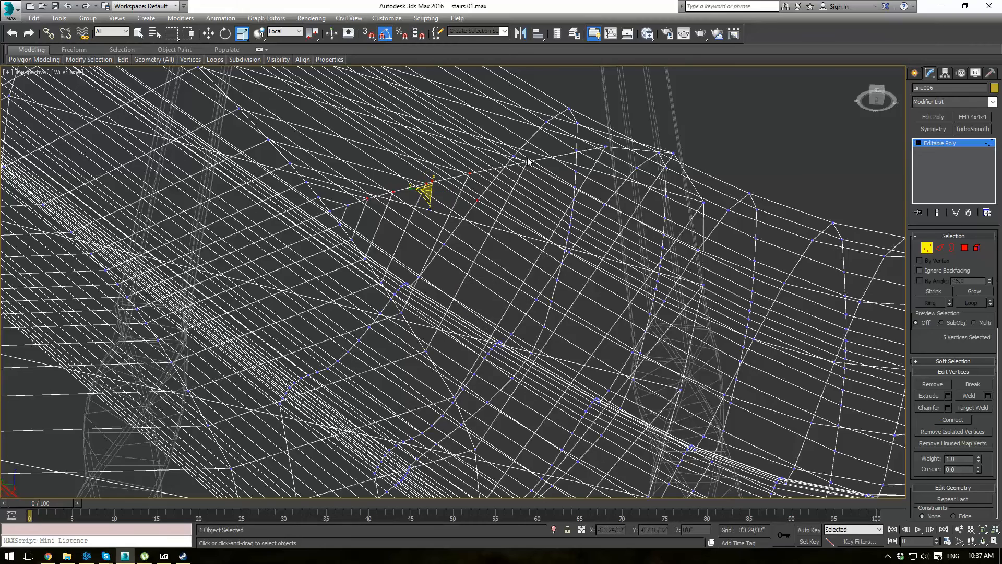
Step: Show the curl shaded with edged faces and weld the seam vertices near the outer corner of the cap
{"action": "mouse_move", "coordinate": [528, 158]}
{"action": "middle_mouse_down", "text": "alt"}
{"action": "mouse_move", "coordinate": [578, 233]}
{"action": "mouse_move", "coordinate": [564, 250]}
{"action": "mouse_move", "coordinate": [557, 240]}
{"action": "mouse_move", "coordinate": [476, 345]}
{"action": "middle_mouse_up", "text": "alt"}
{"action": "key", "text": "F3"}
{"action": "key", "text": "F4"}
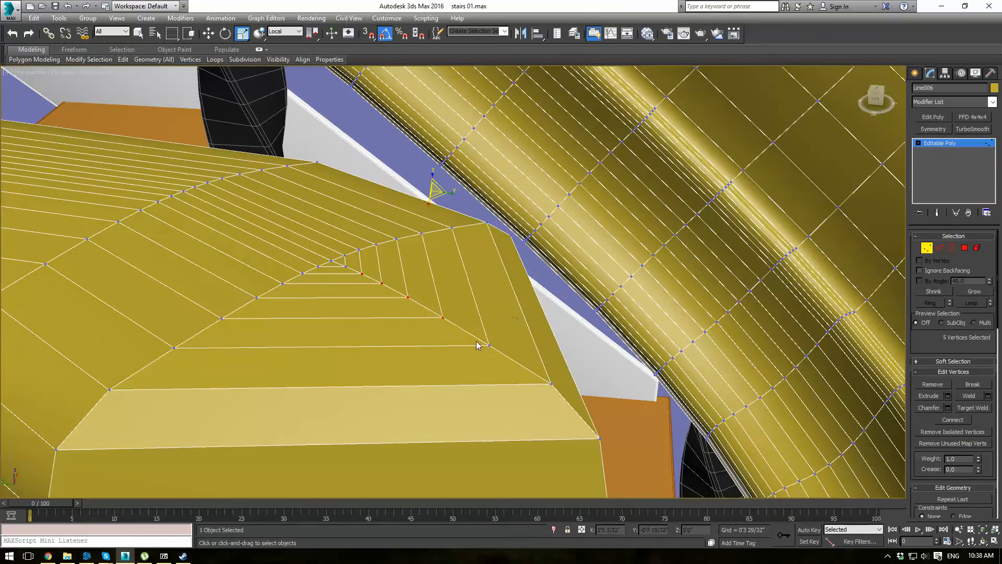
{"action": "left_click_drag", "start_coordinate": [476, 345], "coordinate": [573, 404]}
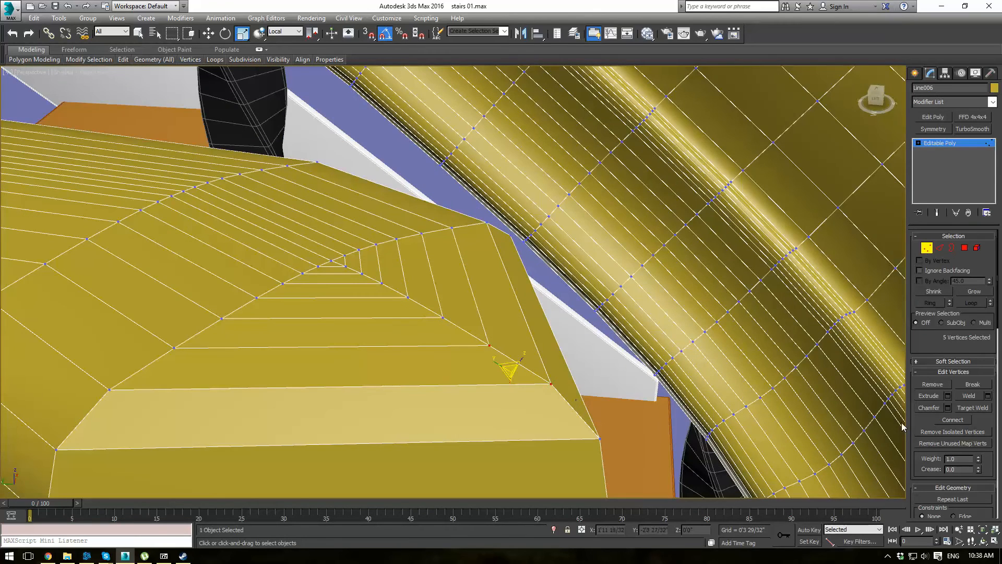
{"action": "left_click", "coordinate": [971, 396]}
{"action": "scroll", "coordinate": [590, 402], "scroll_direction": "up", "scroll_amount": 6}
{"action": "scroll", "coordinate": [594, 397], "scroll_direction": "down", "scroll_amount": 5}
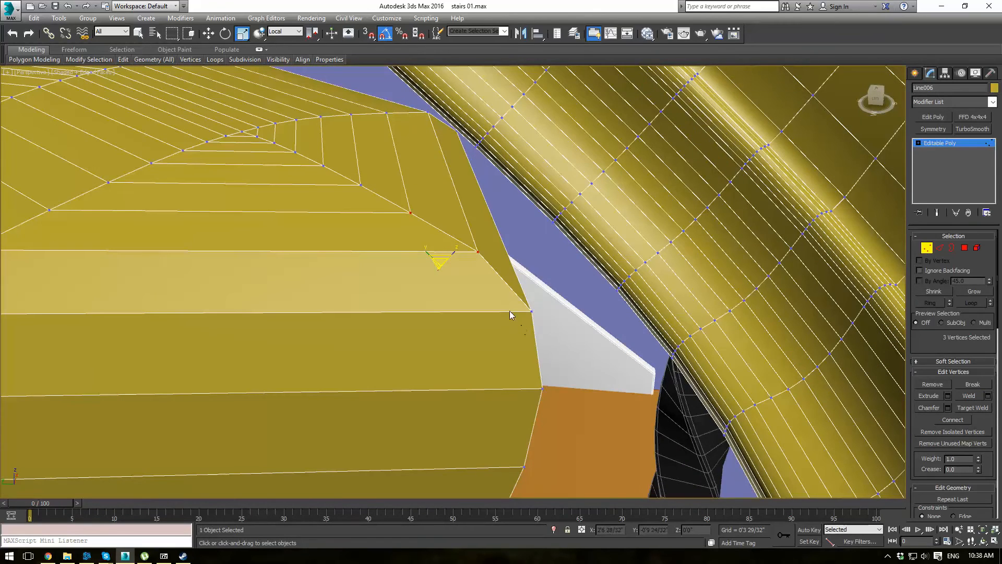
Step: Weld the vertex pairs down the cap's outer edge, from the corner towards the groove
{"action": "left_click_drag", "start_coordinate": [509, 311], "coordinate": [543, 329]}
{"action": "left_click_drag", "start_coordinate": [497, 370], "coordinate": [706, 417]}
{"action": "left_click", "coordinate": [524, 466]}
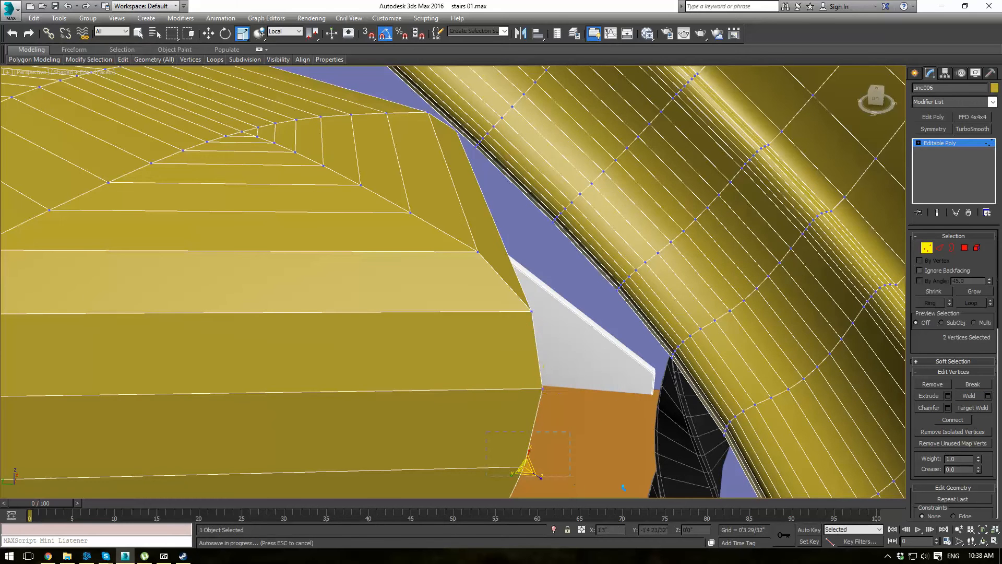
{"action": "middle_click_drag", "start_coordinate": [564, 368], "coordinate": [596, 195]}
{"action": "left_click_drag", "start_coordinate": [493, 319], "coordinate": [548, 347]}
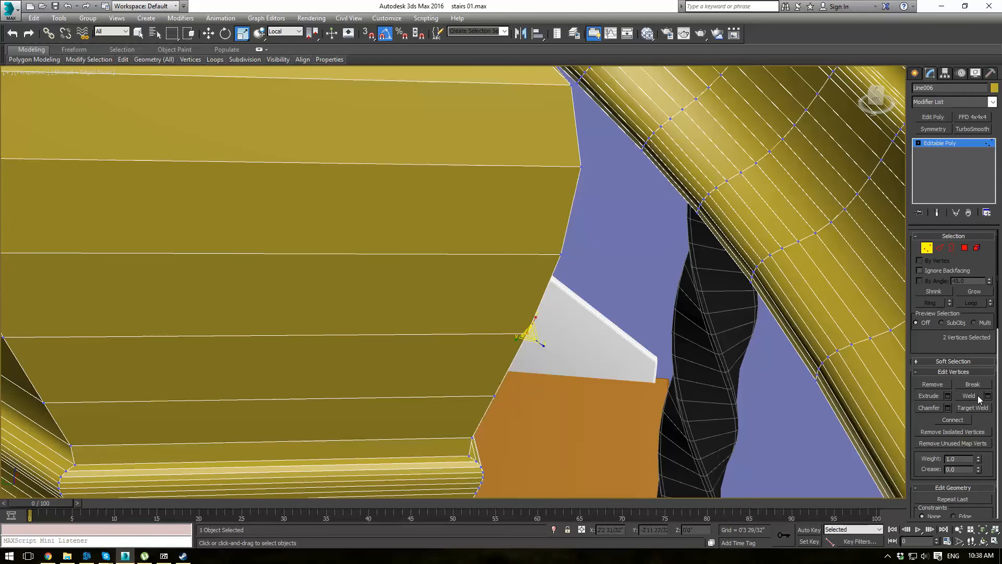
Step: Weld the two vertex pairs on the cap's edge just above the groove and save the scene
{"action": "left_click_drag", "start_coordinate": [486, 365], "coordinate": [549, 409]}
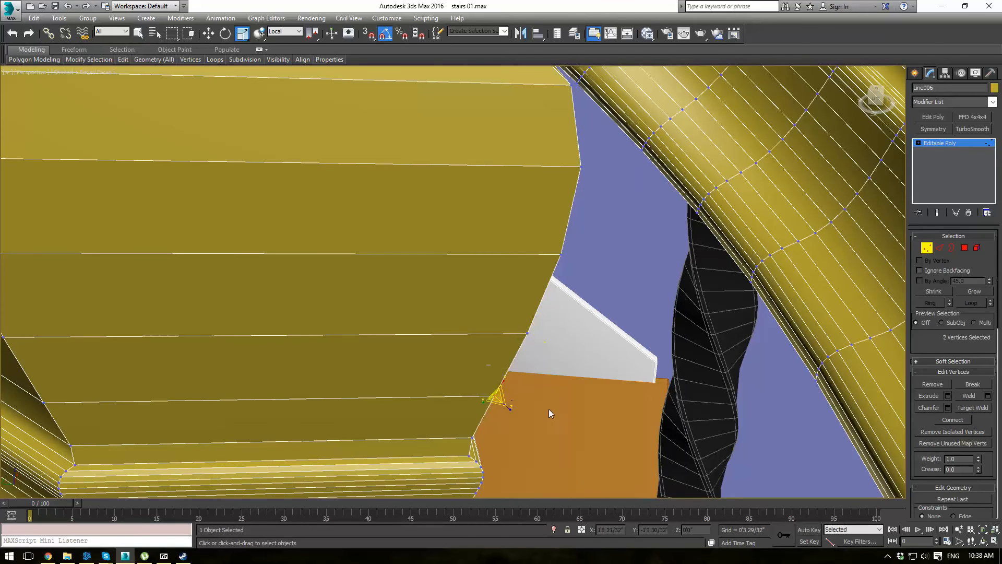
{"action": "left_click", "coordinate": [969, 409]}
{"action": "middle_click_drag", "start_coordinate": [493, 440], "coordinate": [509, 266], "text": "alt"}
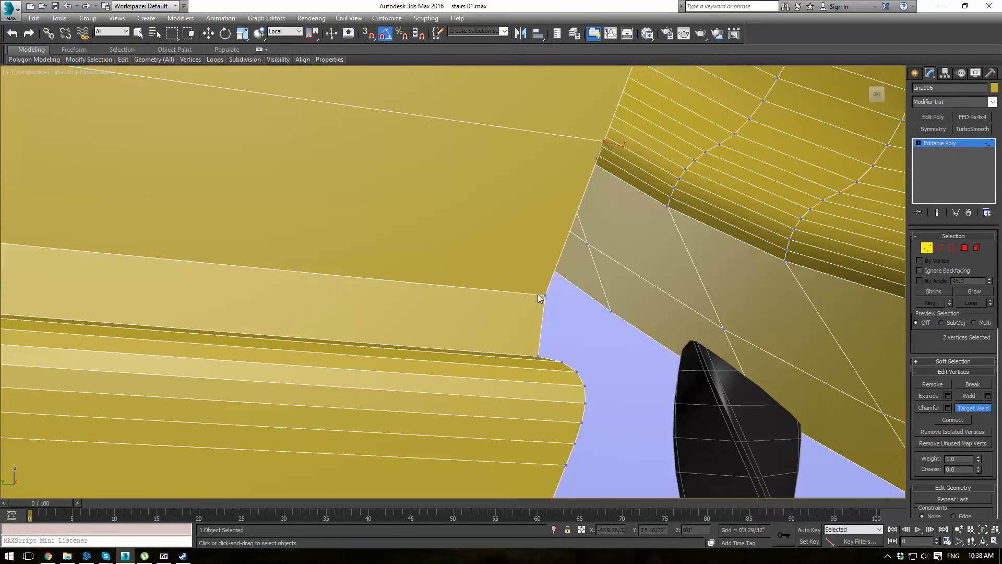
{"action": "left_click", "coordinate": [971, 407]}
{"action": "key", "text": "r"}
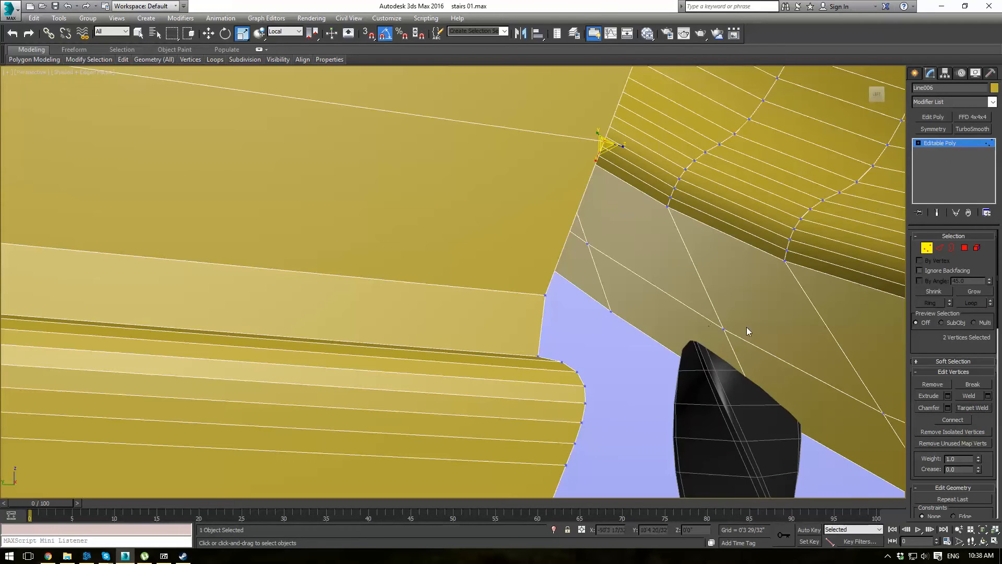
{"action": "left_click", "coordinate": [966, 395]}
{"action": "left_click_drag", "start_coordinate": [523, 286], "coordinate": [563, 316]}
{"action": "left_click", "coordinate": [969, 395]}
{"action": "key", "text": "ctrl+s"}
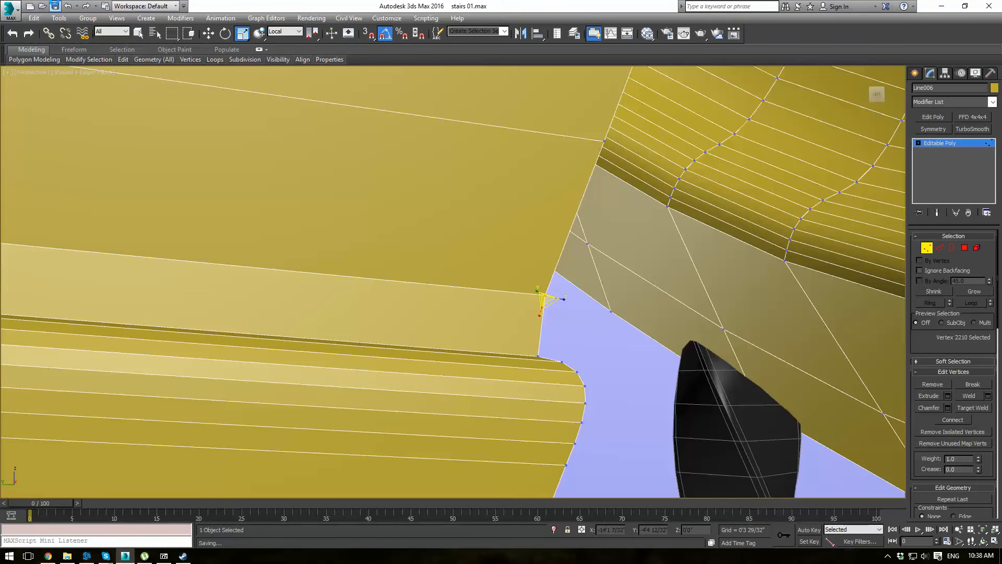
Step: Weld the vertices at the inner corner of the groove, where the rounded lip begins
{"action": "left_click_drag", "start_coordinate": [526, 340], "coordinate": [573, 379]}
{"action": "left_click", "coordinate": [971, 396]}
{"action": "left_click", "coordinate": [971, 396]}
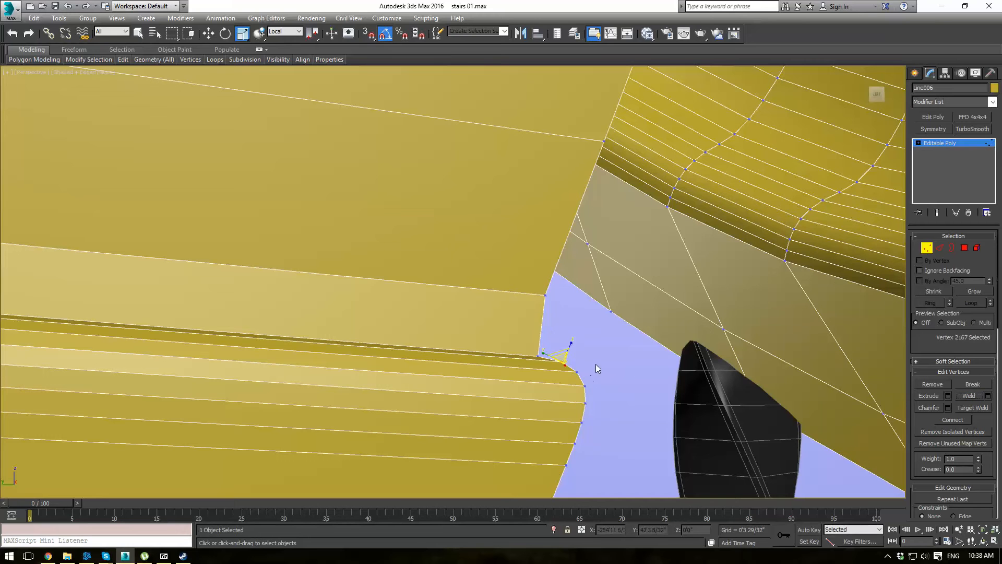
{"action": "left_click_drag", "start_coordinate": [574, 440], "coordinate": [617, 455]}
{"action": "left_click", "coordinate": [987, 398]}
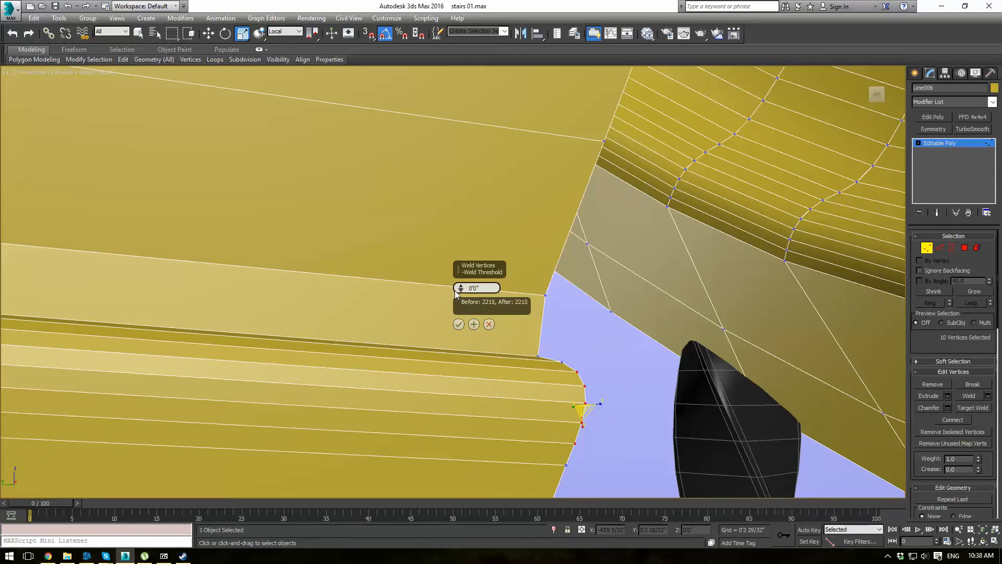
{"action": "left_click", "coordinate": [461, 286]}
{"action": "left_click", "coordinate": [461, 292]}
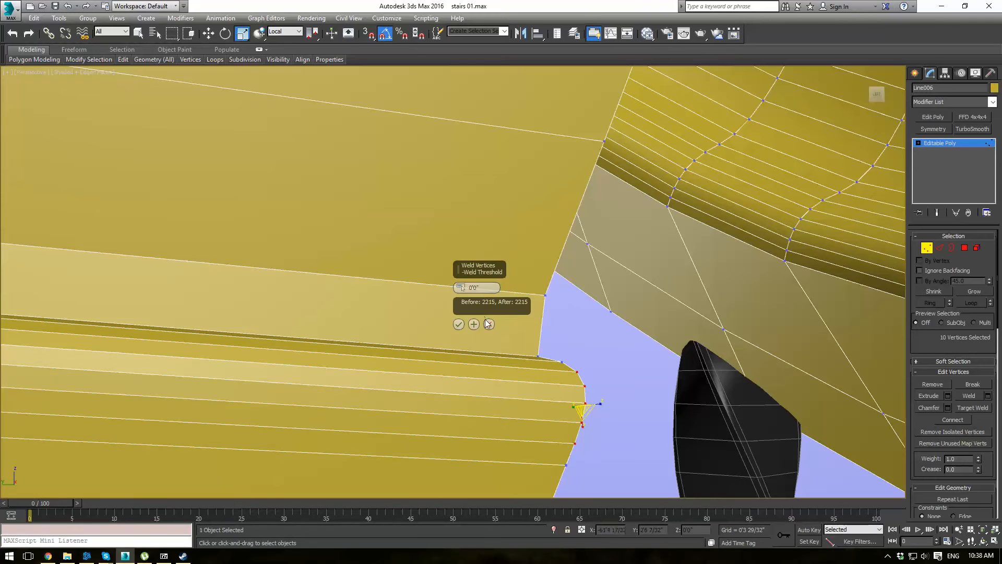
{"action": "left_click", "coordinate": [489, 324]}
Step: Weld the vertex pairs one after another around the rounded lip below the groove
{"action": "left_click_drag", "start_coordinate": [569, 364], "coordinate": [570, 378]}
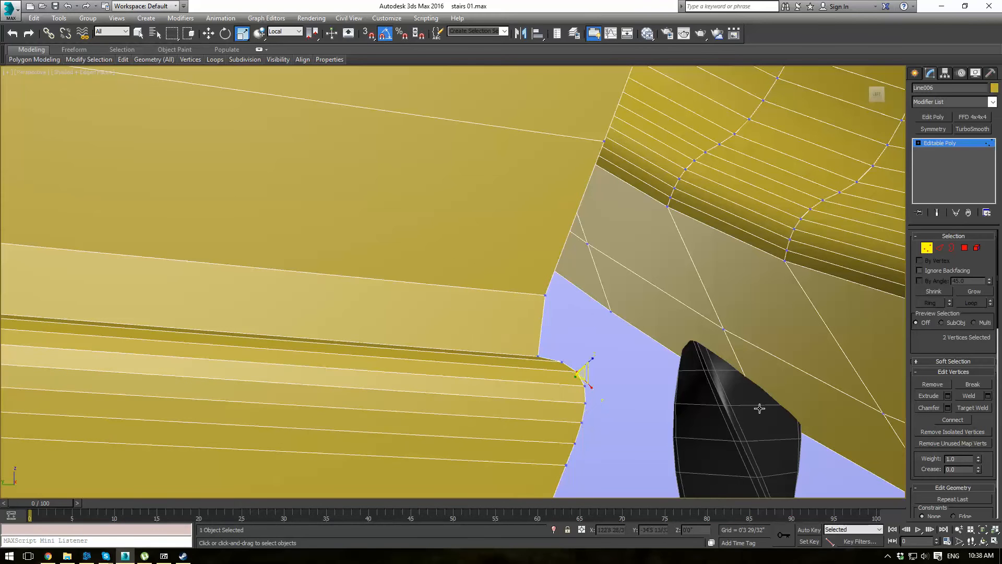
{"action": "left_click", "coordinate": [988, 396]}
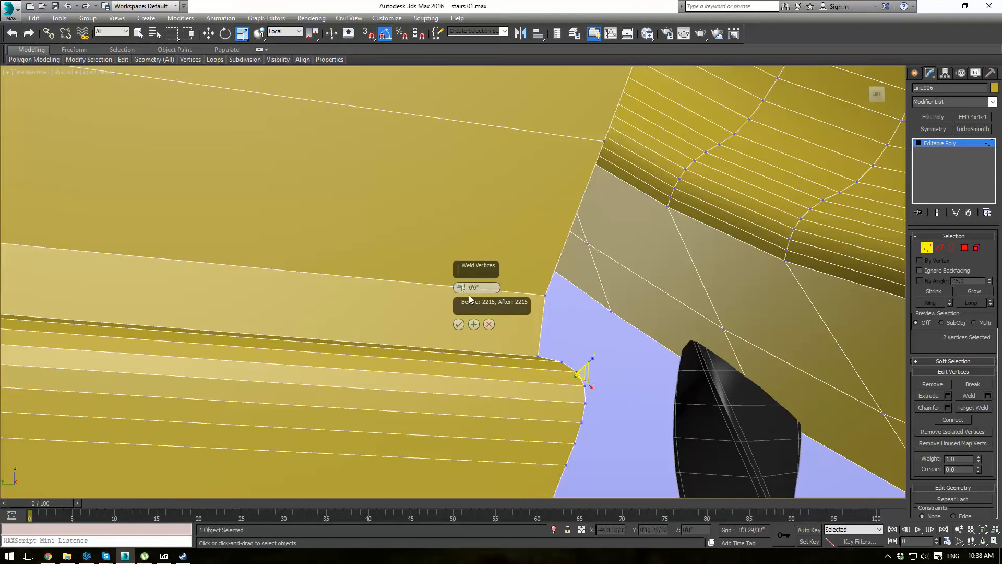
{"action": "left_click", "coordinate": [458, 324]}
{"action": "left_click_drag", "start_coordinate": [604, 381], "coordinate": [582, 391]}
{"action": "left_click", "coordinate": [970, 396]}
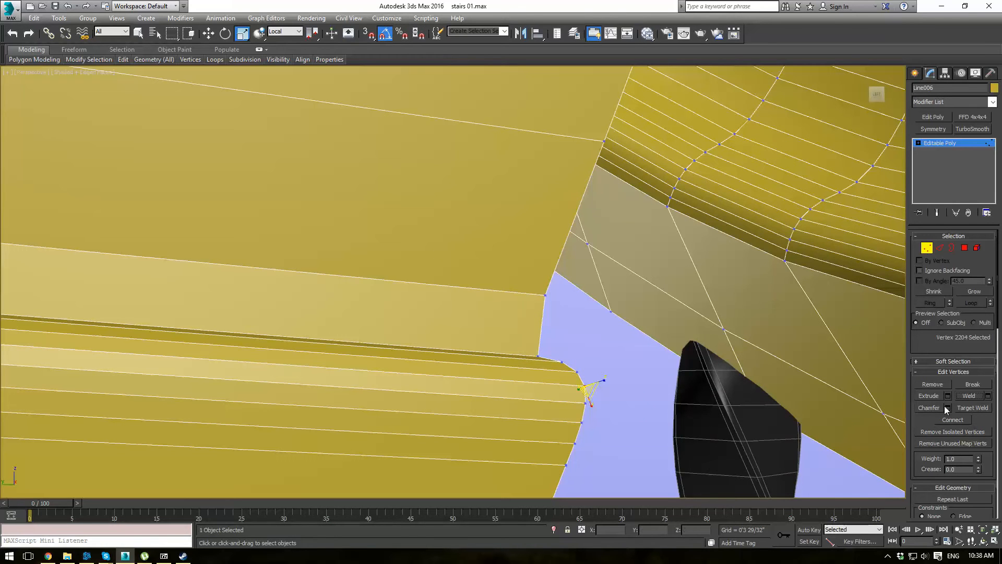
{"action": "left_click_drag", "start_coordinate": [574, 407], "coordinate": [563, 429]}
{"action": "left_click", "coordinate": [965, 396]}
{"action": "left_click", "coordinate": [966, 396]}
Step: Weld the vertex pairs along the inward-sloping stretch of the edge below the rounded lip
{"action": "middle_click_drag", "start_coordinate": [673, 410], "coordinate": [567, 393], "text": "alt"}
{"action": "scroll", "coordinate": [583, 394], "scroll_direction": "down", "scroll_amount": 3}
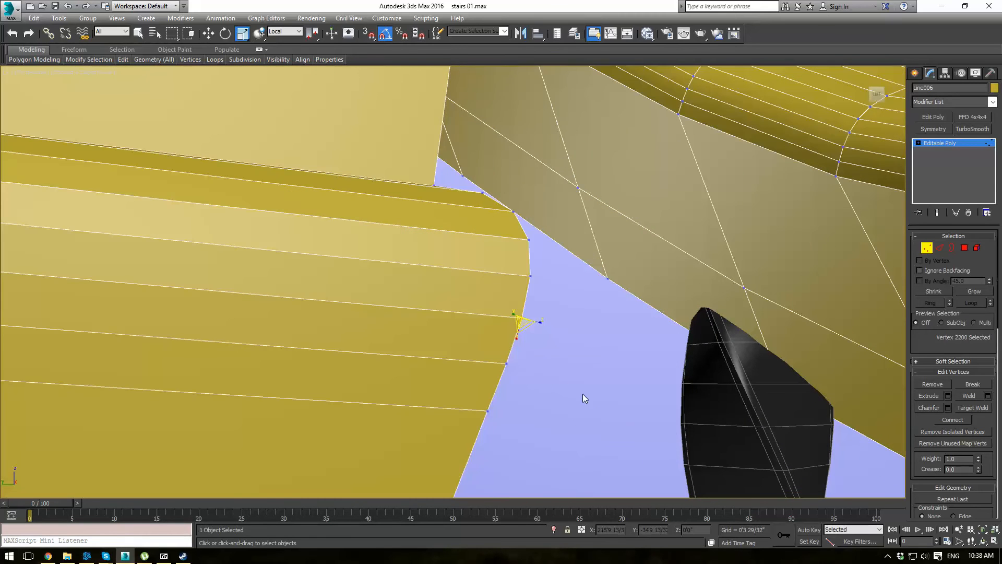
{"action": "left_click_drag", "start_coordinate": [560, 387], "coordinate": [494, 458]}
{"action": "left_click", "coordinate": [963, 396]}
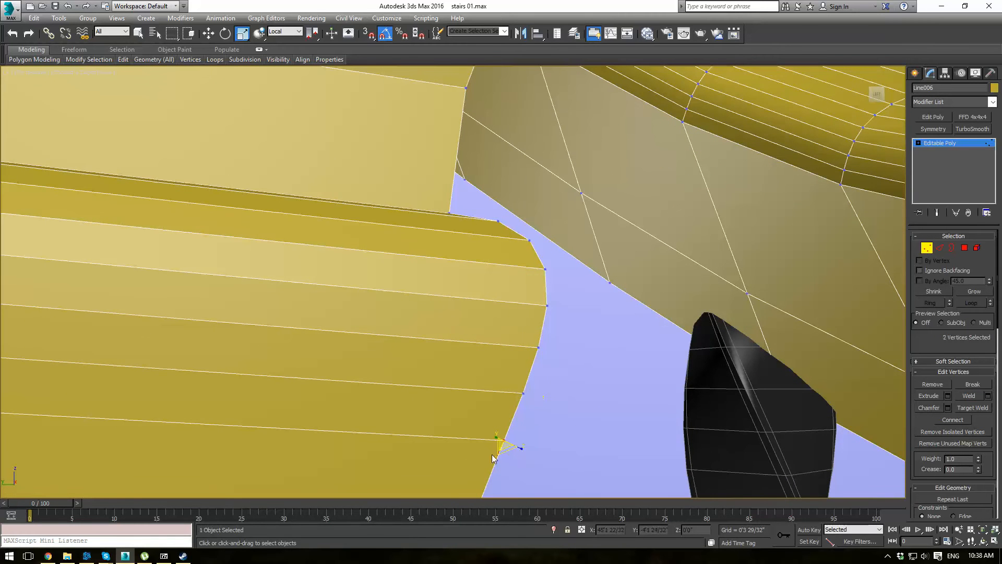
{"action": "left_click", "coordinate": [968, 395]}
{"action": "scroll", "coordinate": [633, 396], "scroll_direction": "up", "scroll_amount": 5}
{"action": "left_click_drag", "start_coordinate": [606, 231], "coordinate": [569, 286]}
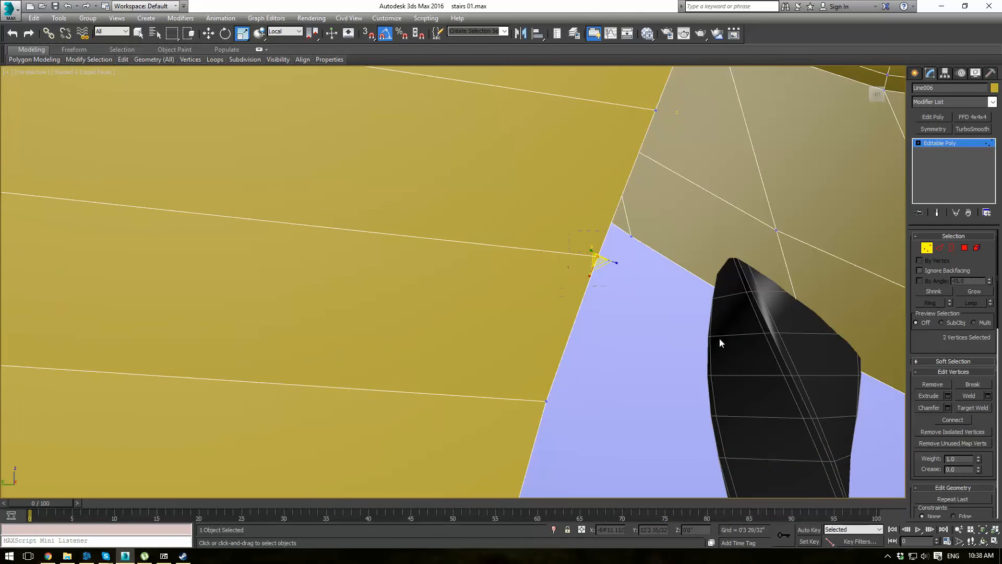
{"action": "left_click", "coordinate": [966, 396]}
{"action": "left_click_drag", "start_coordinate": [521, 383], "coordinate": [569, 422]}
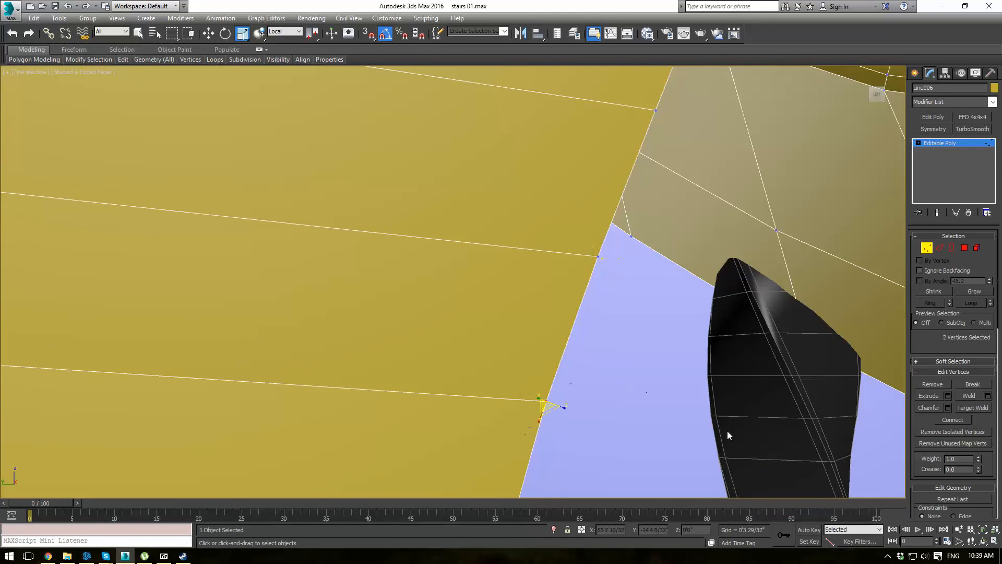
{"action": "left_click", "coordinate": [964, 395]}
Step: Weld the vertex pairs around the concave bend of the cap's edge
{"action": "middle_click_drag", "start_coordinate": [693, 418], "coordinate": [731, 319], "text": "alt"}
{"action": "left_click_drag", "start_coordinate": [661, 196], "coordinate": [590, 398]}
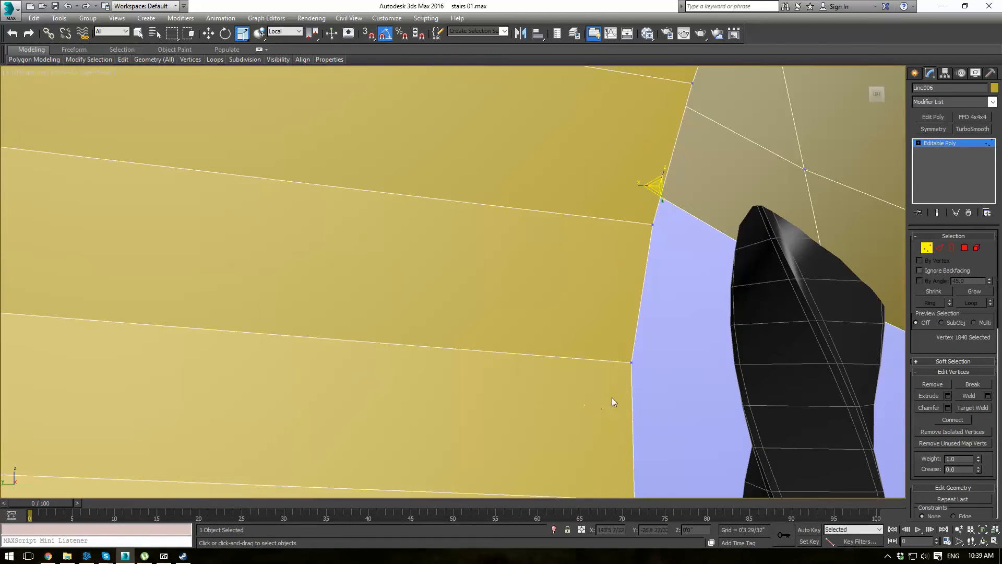
{"action": "left_click_drag", "start_coordinate": [675, 211], "coordinate": [642, 243], "text": "ctrl"}
{"action": "left_click", "coordinate": [969, 398]}
{"action": "left_click_drag", "start_coordinate": [666, 342], "coordinate": [611, 381]}
{"action": "middle_click_drag", "start_coordinate": [671, 360], "coordinate": [631, 205]}
{"action": "left_click_drag", "start_coordinate": [621, 204], "coordinate": [576, 250]}
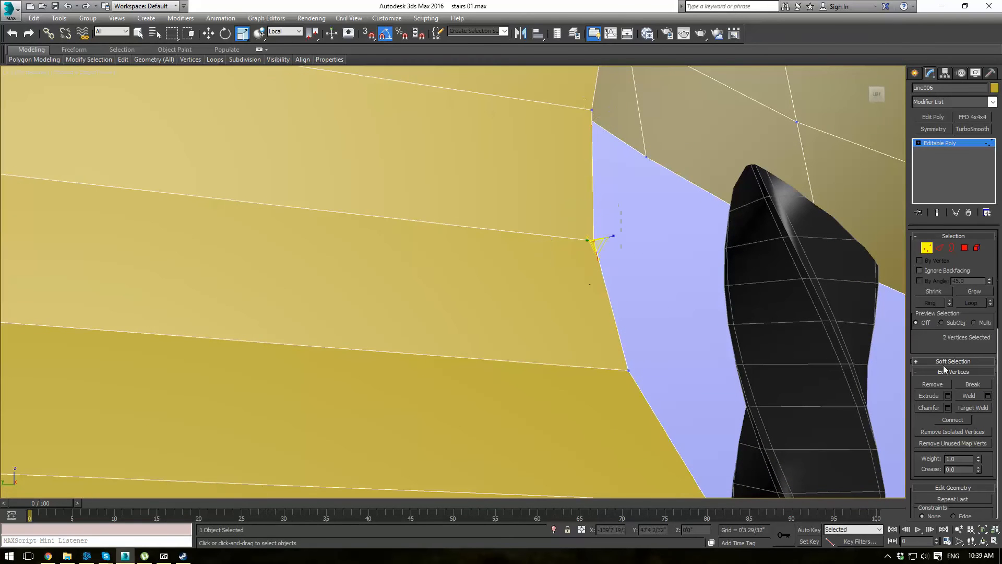
{"action": "left_click_drag", "start_coordinate": [603, 390], "coordinate": [606, 388]}
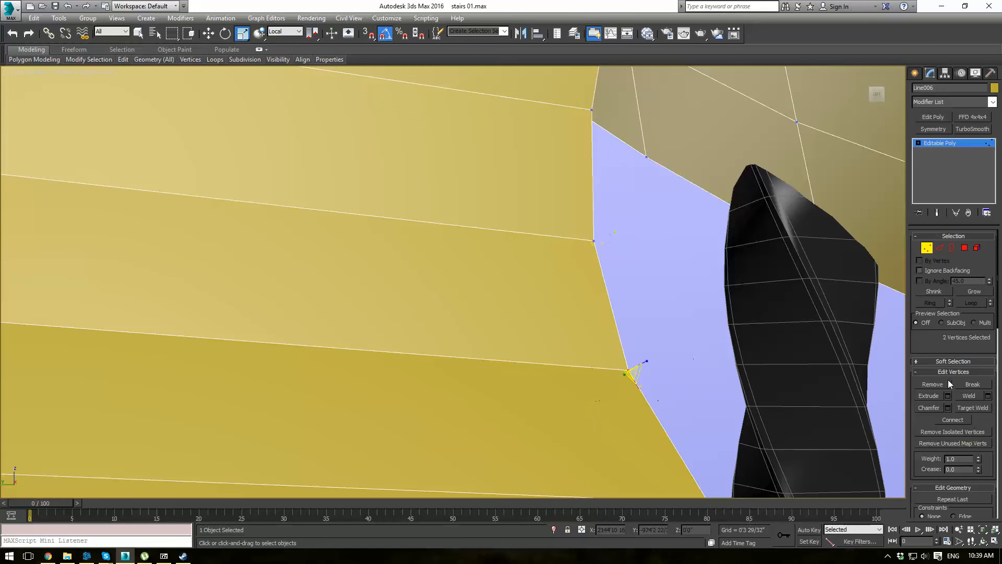
{"action": "left_click", "coordinate": [970, 397]}
Step: Weld the vertex pairs down the outward-sloping stretch, using a 0'2 4/32" weld threshold for the last pair
{"action": "middle_click_drag", "start_coordinate": [708, 387], "coordinate": [637, 280]}
{"action": "left_click_drag", "start_coordinate": [602, 233], "coordinate": [500, 309]}
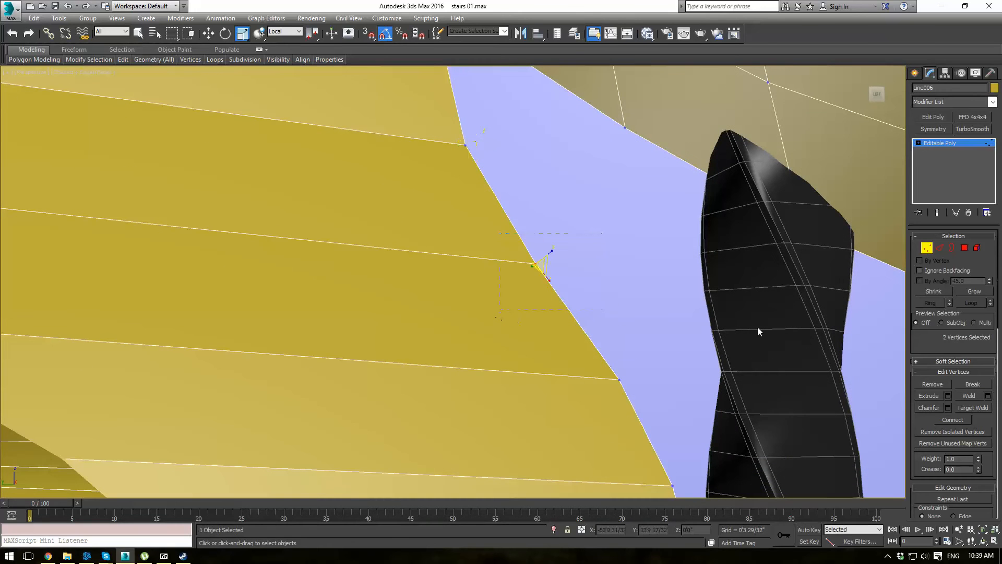
{"action": "left_click", "coordinate": [966, 398]}
{"action": "left_click_drag", "start_coordinate": [702, 372], "coordinate": [602, 410]}
{"action": "middle_click_drag", "start_coordinate": [831, 393], "coordinate": [685, 312]}
{"action": "left_click_drag", "start_coordinate": [536, 179], "coordinate": [469, 209]}
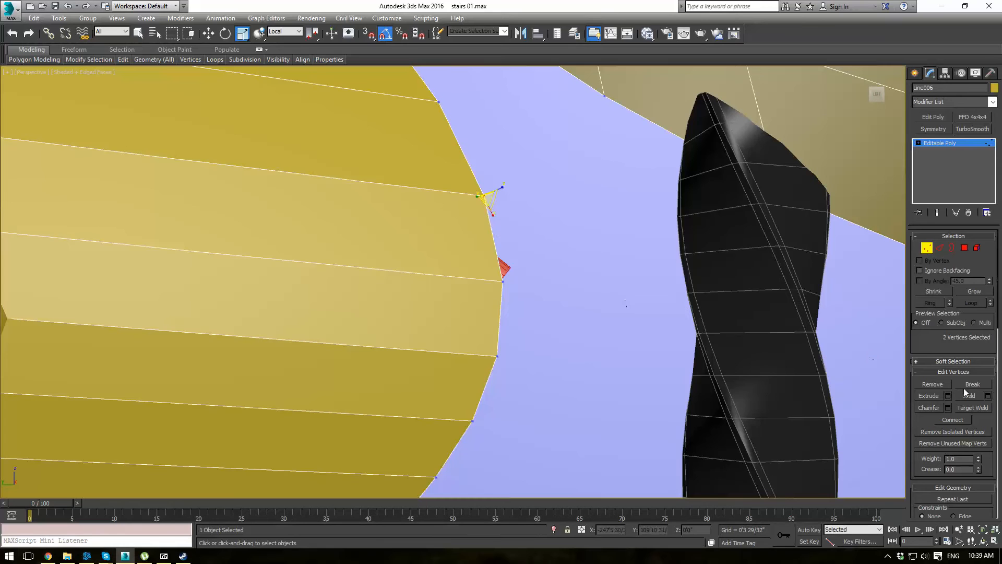
{"action": "left_click", "coordinate": [988, 396]}
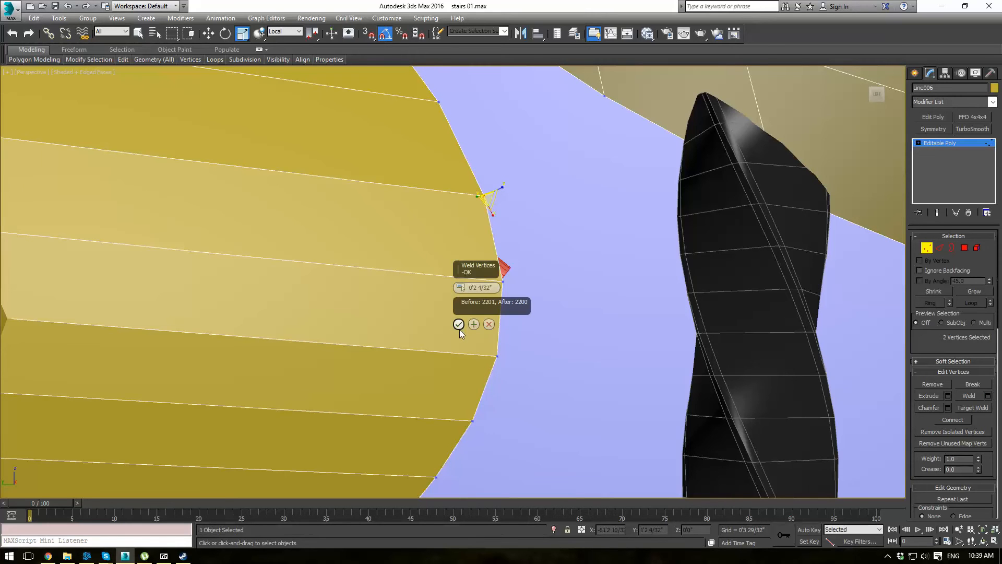
{"action": "left_click", "coordinate": [459, 328]}
Step: Weld the remaining vertex pairs around the lower bulge down to the bottom corner of the edge
{"action": "left_click_drag", "start_coordinate": [521, 270], "coordinate": [495, 293]}
{"action": "left_click", "coordinate": [978, 395]}
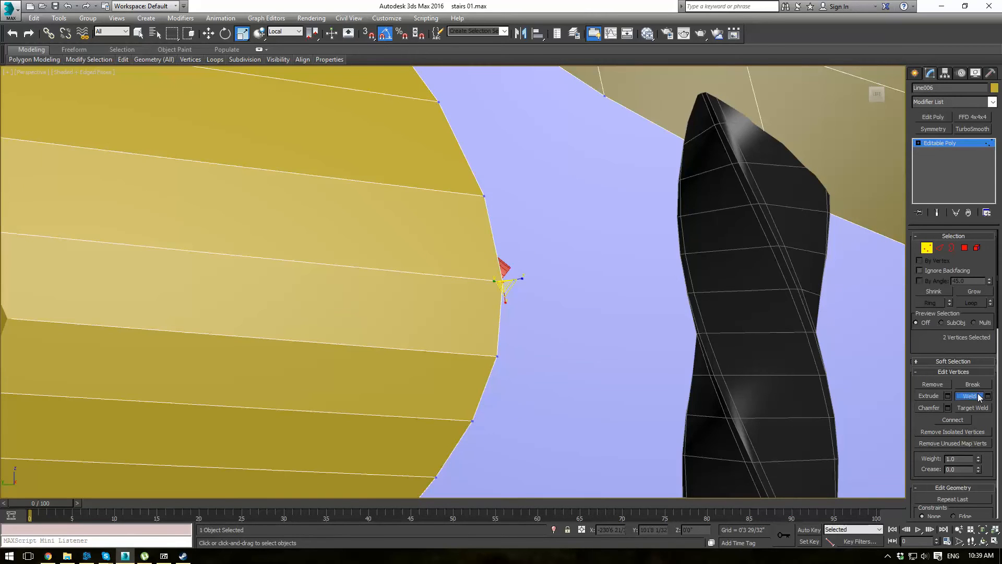
{"action": "left_click", "coordinate": [515, 372]}
{"action": "left_click_drag", "start_coordinate": [544, 327], "coordinate": [486, 369]}
{"action": "left_click", "coordinate": [976, 396]}
{"action": "middle_click_drag", "start_coordinate": [591, 338], "coordinate": [664, 261], "text": "alt"}
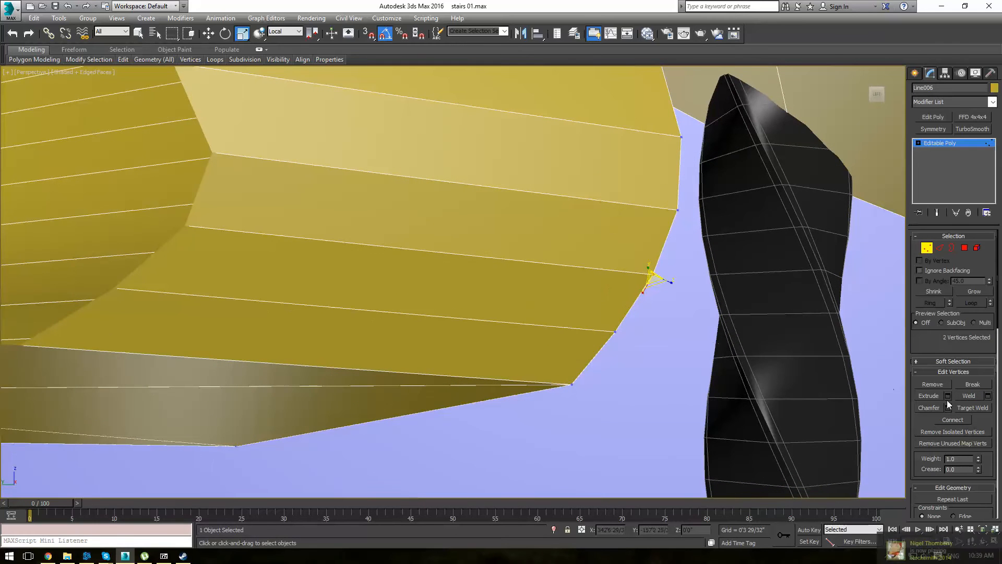
{"action": "left_click", "coordinate": [970, 396]}
{"action": "left_click_drag", "start_coordinate": [628, 322], "coordinate": [557, 398]}
{"action": "left_click", "coordinate": [974, 396]}
Step: Try to weld the vertex where the diagonal edges cross on the handrail's underside
{"action": "middle_click_drag", "start_coordinate": [647, 345], "coordinate": [255, 315], "text": "alt"}
{"action": "left_click_drag", "start_coordinate": [256, 316], "coordinate": [211, 332]}
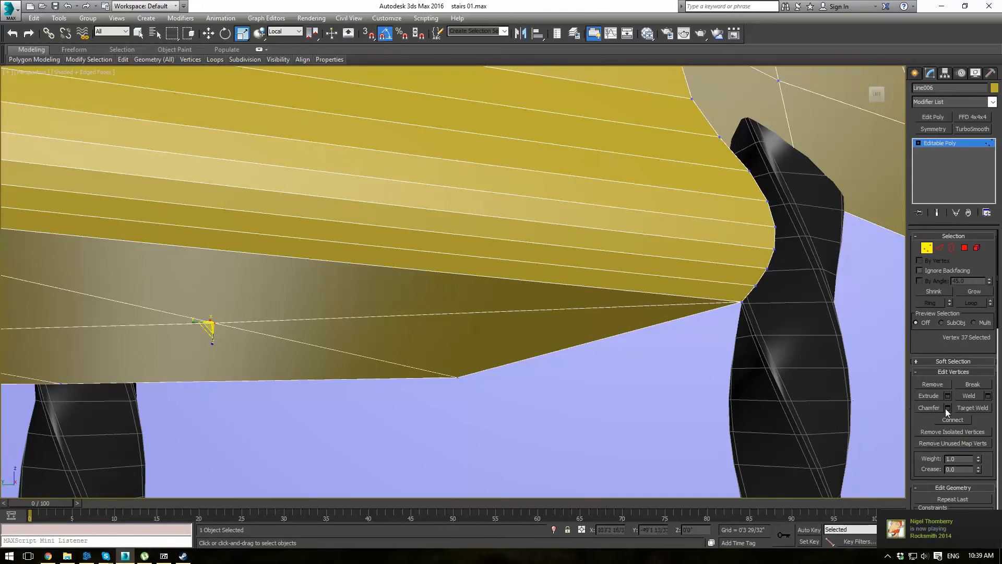
{"action": "left_click", "coordinate": [987, 396]}
{"action": "left_click", "coordinate": [458, 325]}
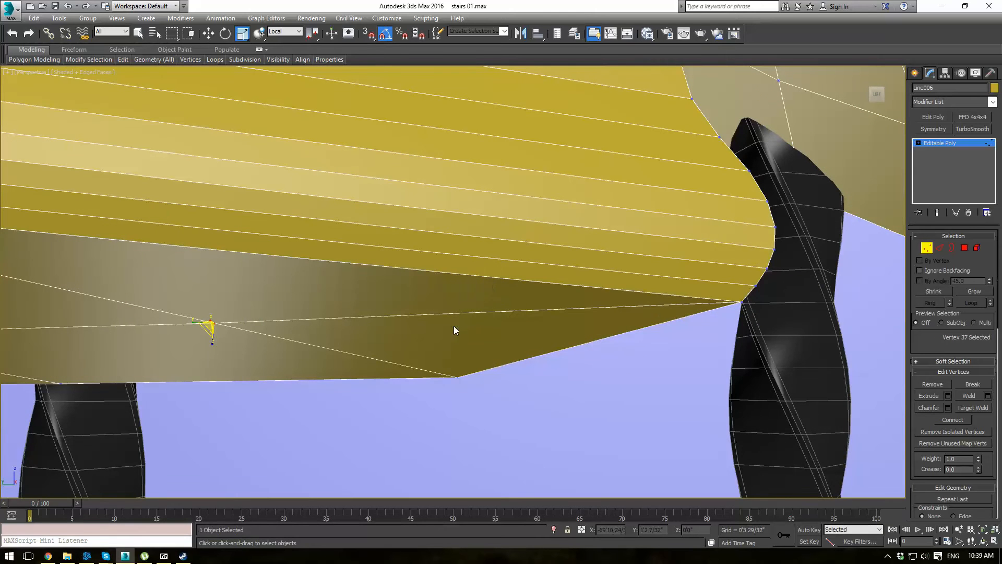
Step: Leave vertex mode, select the wall box and frame it to view the whole staircase
{"action": "left_click", "coordinate": [830, 243]}
{"action": "left_click", "coordinate": [619, 362]}
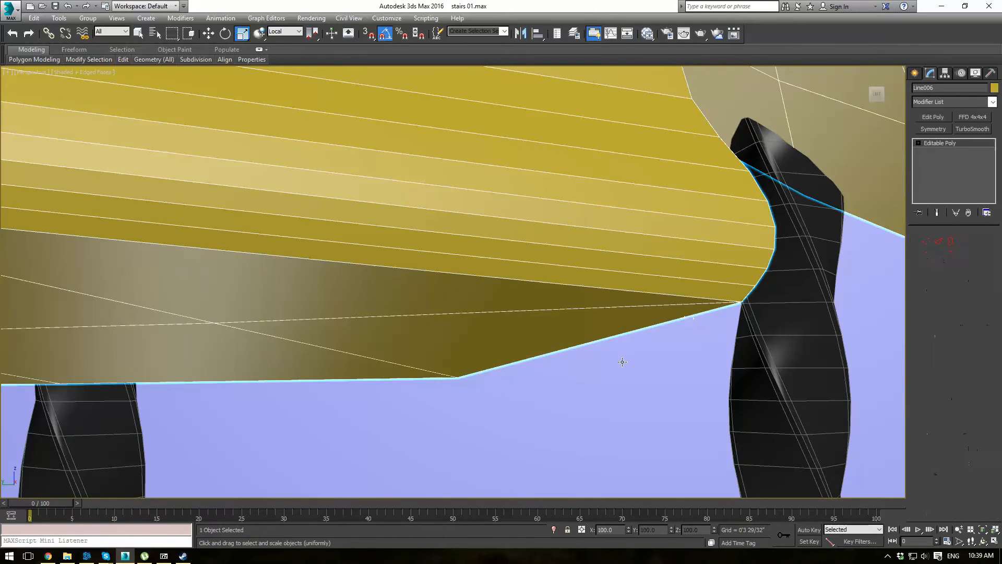
{"action": "key", "text": "z"}
{"action": "scroll", "coordinate": [569, 301], "scroll_direction": "up", "scroll_amount": 10}
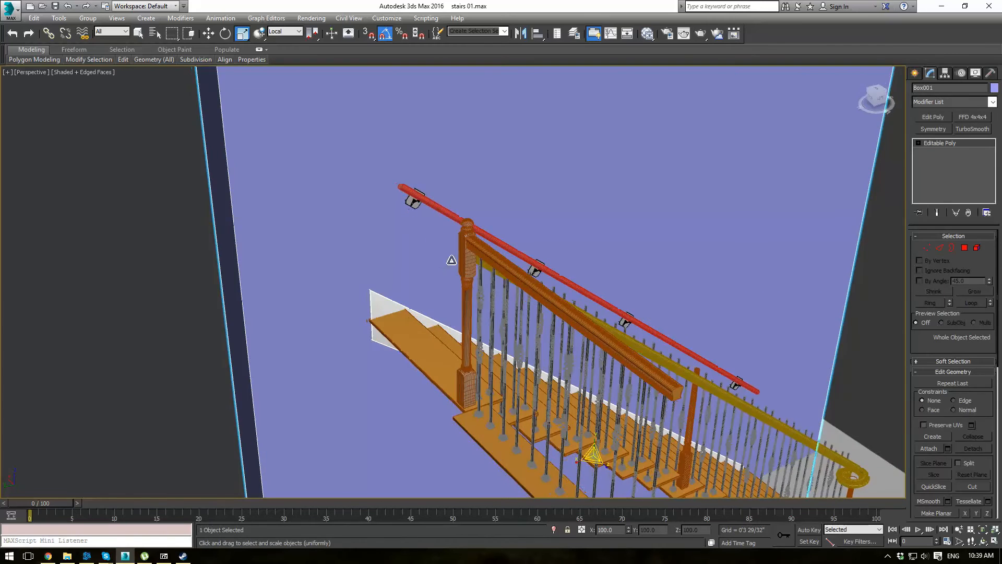
Step: Select the yellow handrail in wireframe display and pick the end polygon where it meets the upper newel post
{"action": "key", "text": "F3"}
{"action": "key", "text": "4"}
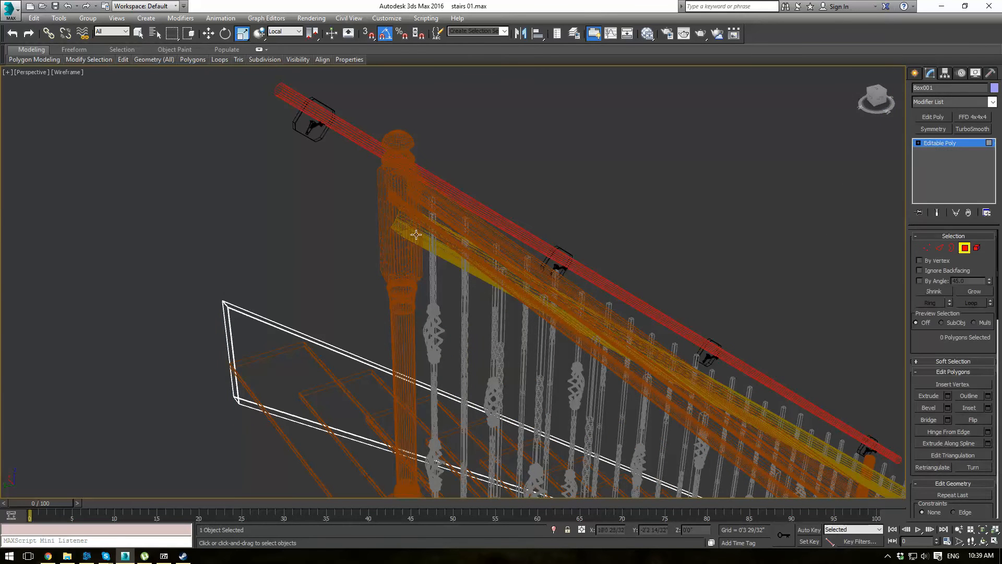
{"action": "left_click", "coordinate": [404, 220]}
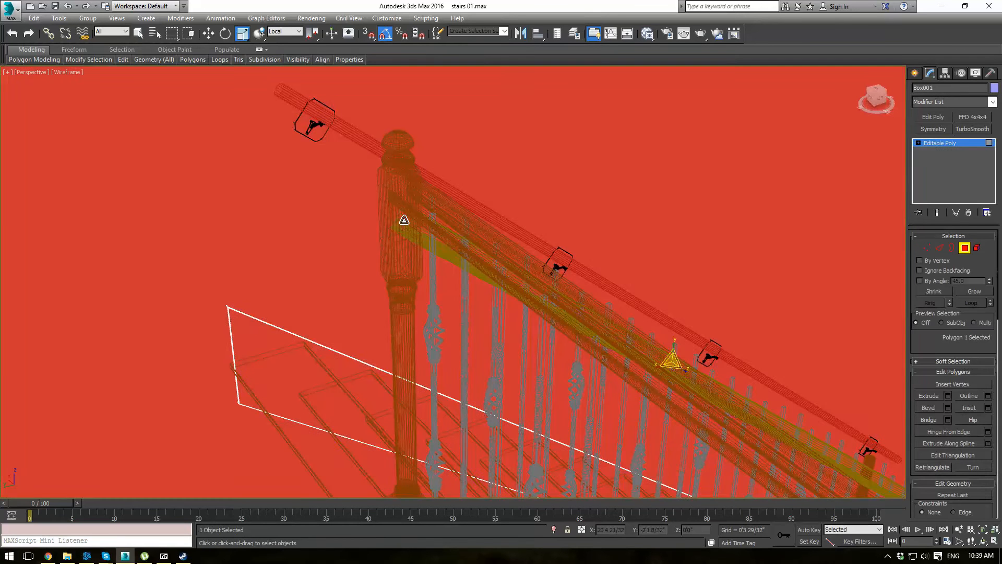
{"action": "left_click", "coordinate": [942, 144]}
{"action": "left_click", "coordinate": [438, 257]}
{"action": "left_click", "coordinate": [441, 255]}
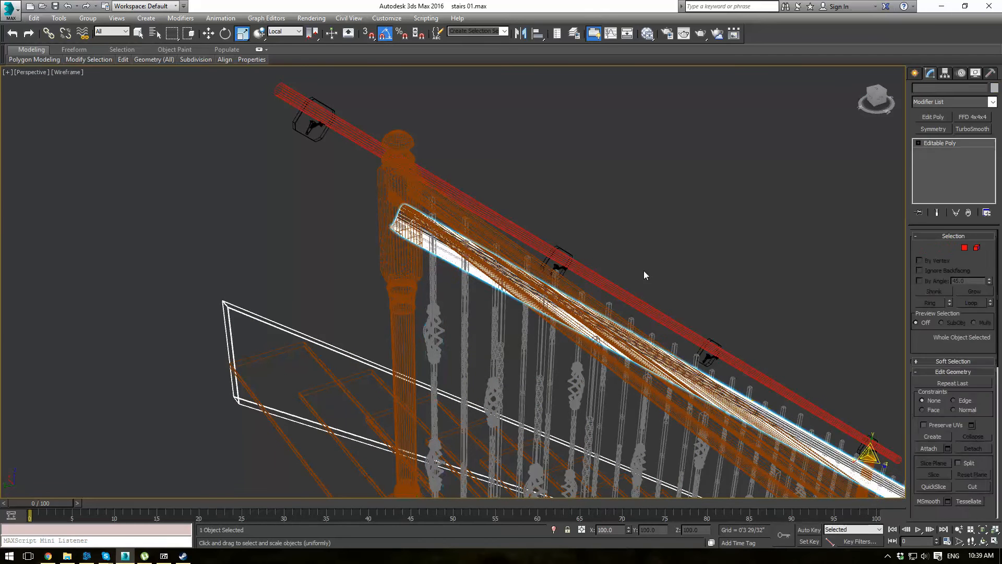
{"action": "key", "text": "4"}
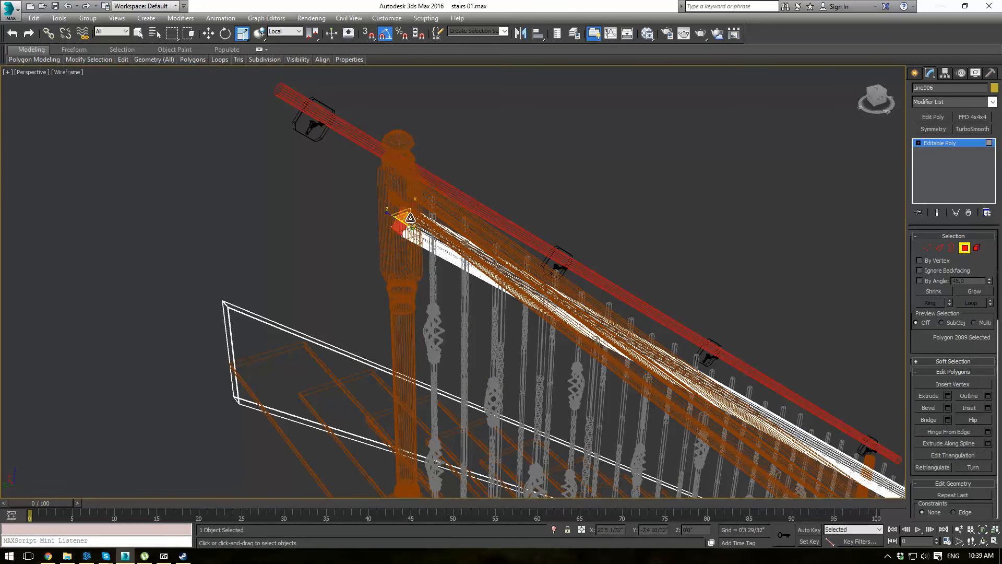
{"action": "key", "text": "F3"}
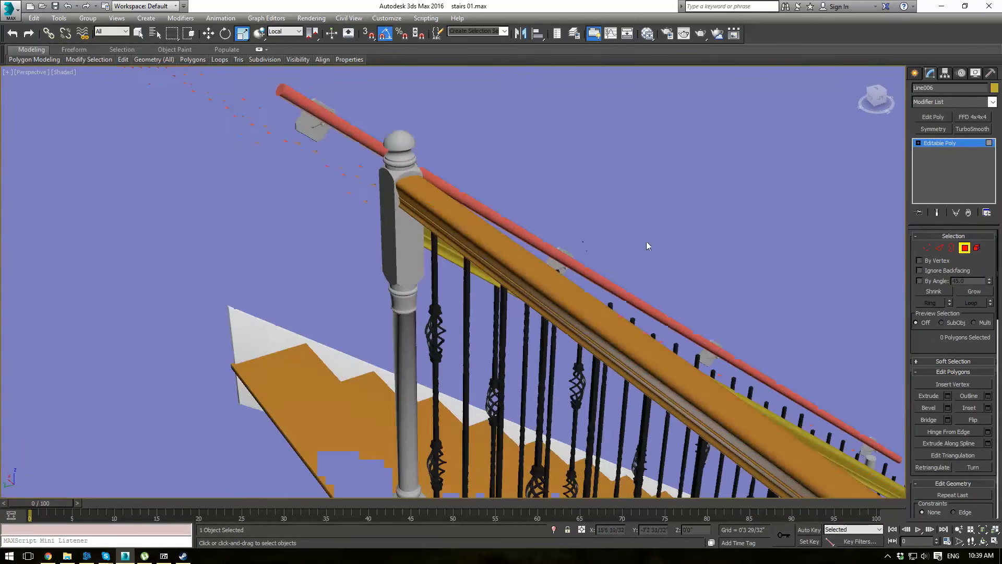
Step: Try a TurboSmooth modifier with 2 iterations on the whole yellow handrail and inspect its scrolled end
{"action": "mouse_move", "coordinate": [646, 241]}
{"action": "middle_mouse_down", "text": "alt"}
{"action": "mouse_move", "coordinate": [644, 278]}
{"action": "mouse_move", "coordinate": [722, 234]}
{"action": "middle_mouse_up", "text": "alt"}
{"action": "left_click", "coordinate": [960, 145]}
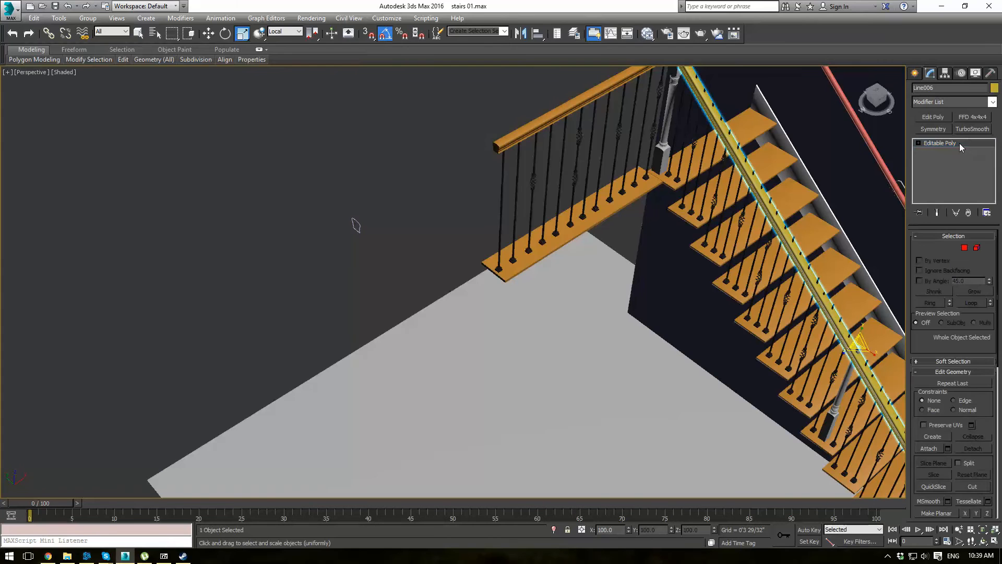
{"action": "left_click", "coordinate": [972, 129]}
{"action": "middle_click_drag", "start_coordinate": [814, 238], "coordinate": [574, 167]}
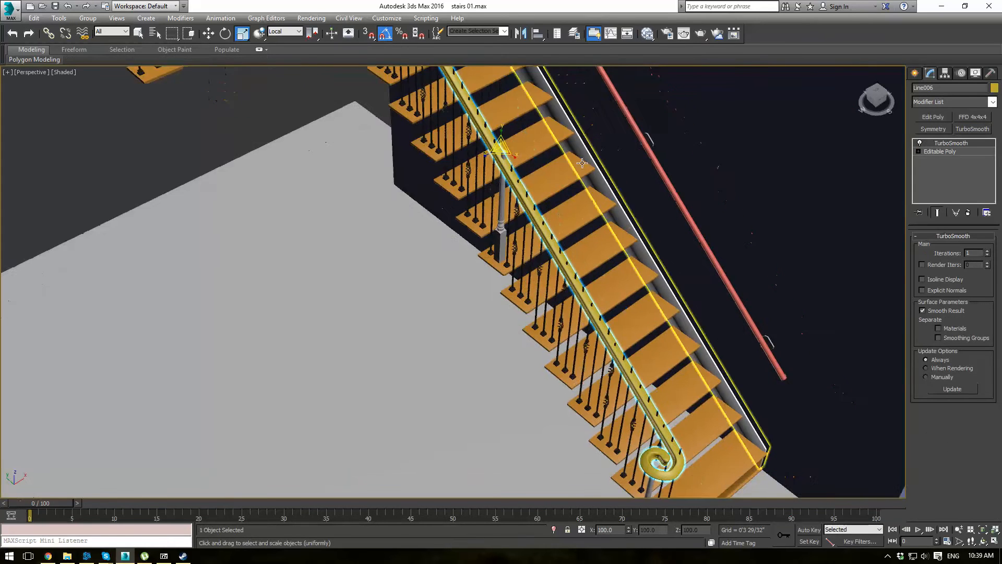
{"action": "scroll", "coordinate": [548, 344], "scroll_direction": "up", "scroll_amount": 8}
{"action": "scroll", "coordinate": [510, 356], "scroll_direction": "down", "scroll_amount": 2}
{"action": "scroll", "coordinate": [522, 360], "scroll_direction": "down", "scroll_amount": 4}
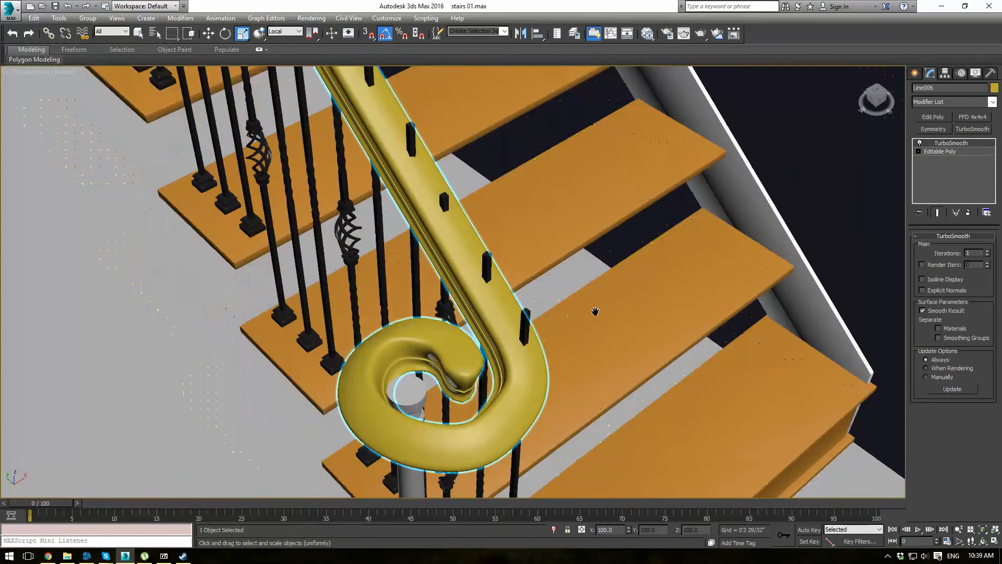
{"action": "middle_click_drag", "start_coordinate": [541, 365], "coordinate": [546, 306], "text": "alt"}
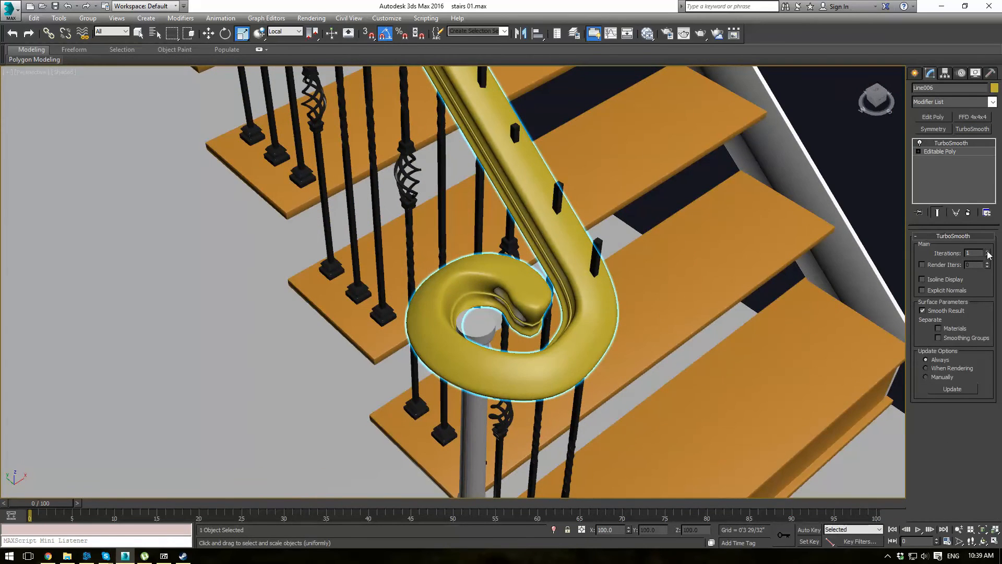
{"action": "left_click", "coordinate": [741, 245]}
{"action": "middle_click_drag", "start_coordinate": [741, 246], "coordinate": [494, 299], "text": "alt"}
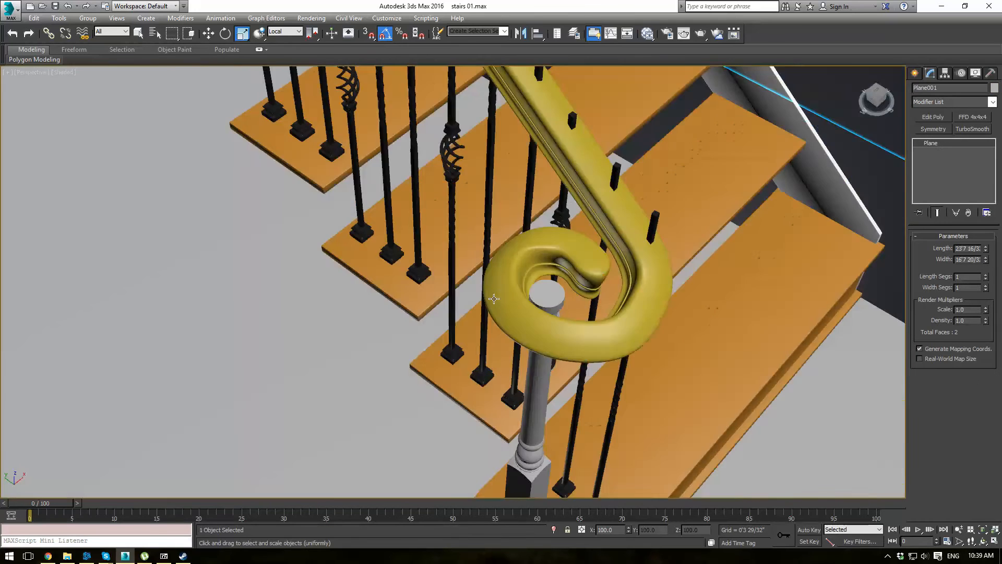
{"action": "scroll", "coordinate": [493, 299], "scroll_direction": "up", "scroll_amount": 5}
{"action": "scroll", "coordinate": [736, 280], "scroll_direction": "up", "scroll_amount": 4}
{"action": "scroll", "coordinate": [735, 284], "scroll_direction": "down", "scroll_amount": 6}
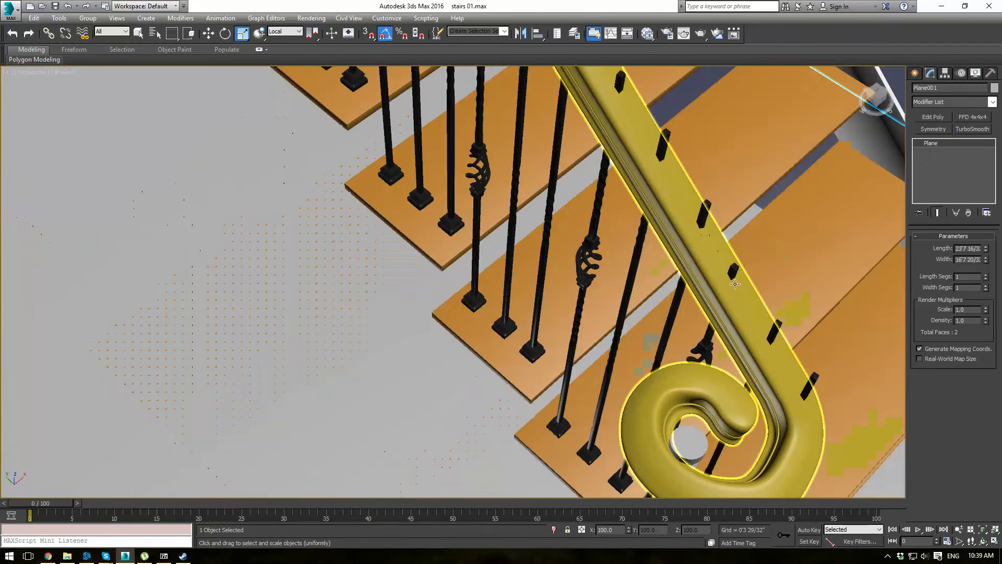
Step: Remove the TurboSmooth modifier from the yellow handrail
{"action": "left_click", "coordinate": [735, 285]}
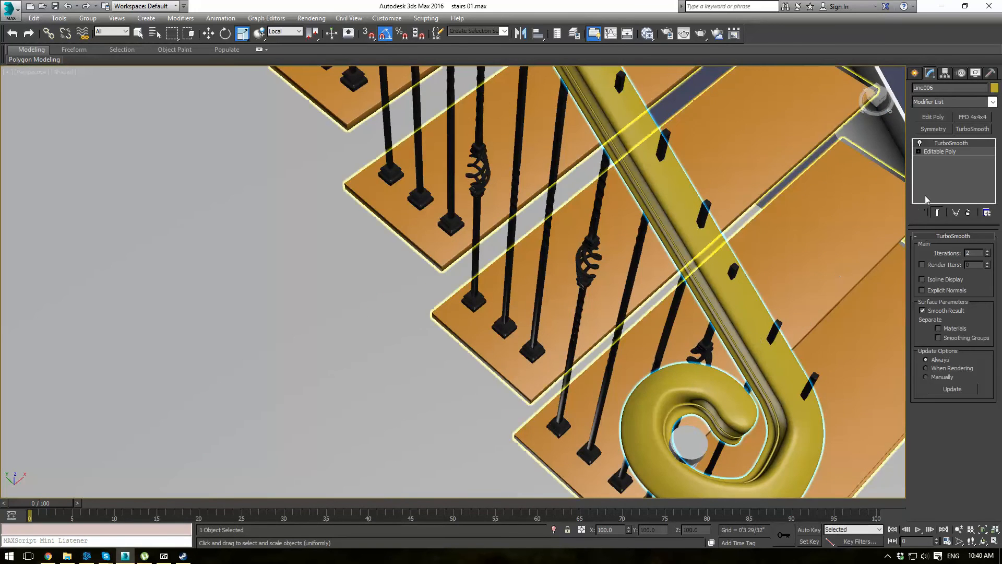
{"action": "right_click", "coordinate": [951, 143]}
{"action": "left_click", "coordinate": [934, 161]}
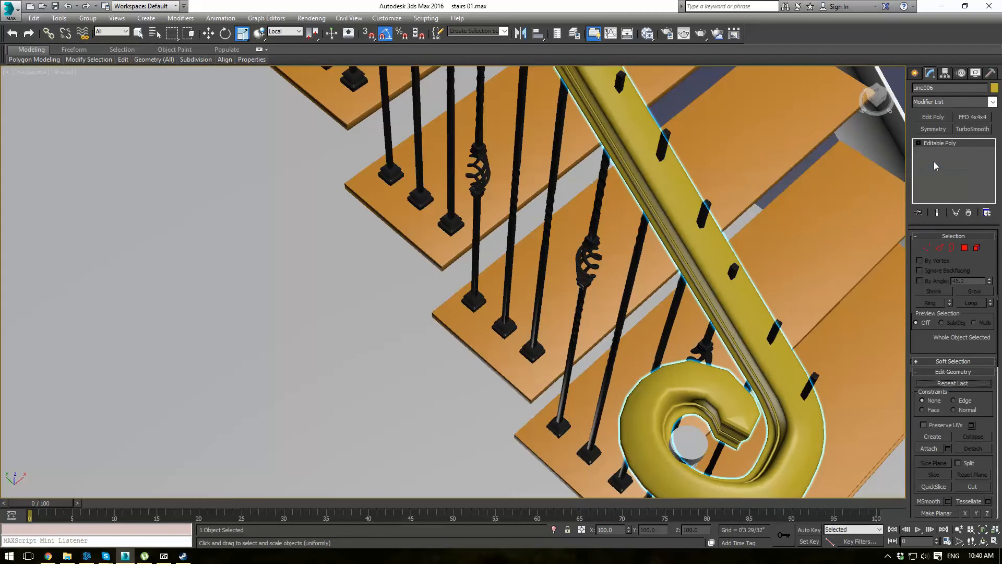
Step: In the top view, select the polygons of the handrail's scroll and grow the selection, trimming the stray ones at its edge
{"action": "left_click", "coordinate": [964, 248]}
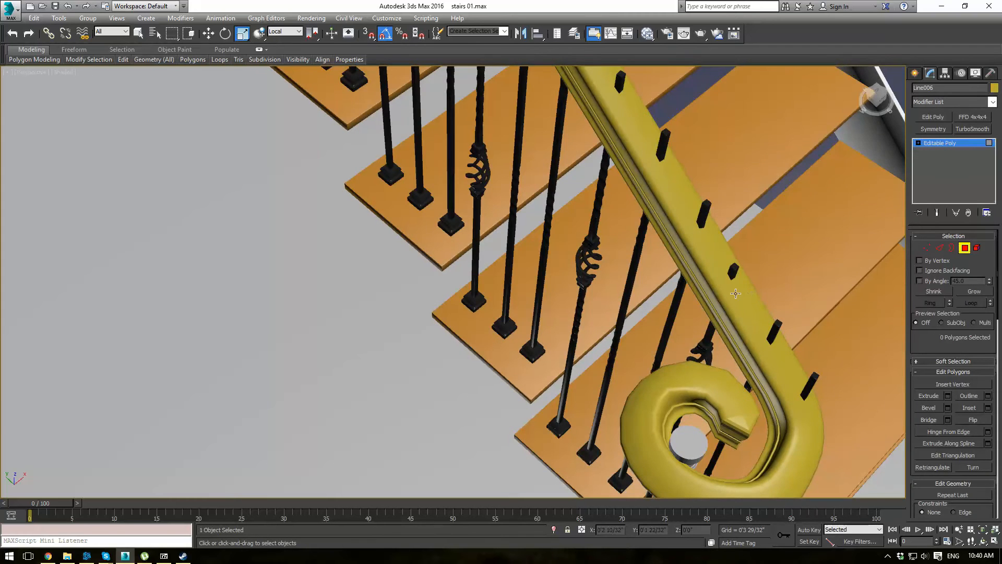
{"action": "key", "text": "t"}
{"action": "scroll", "coordinate": [481, 167], "scroll_direction": "down", "scroll_amount": 4}
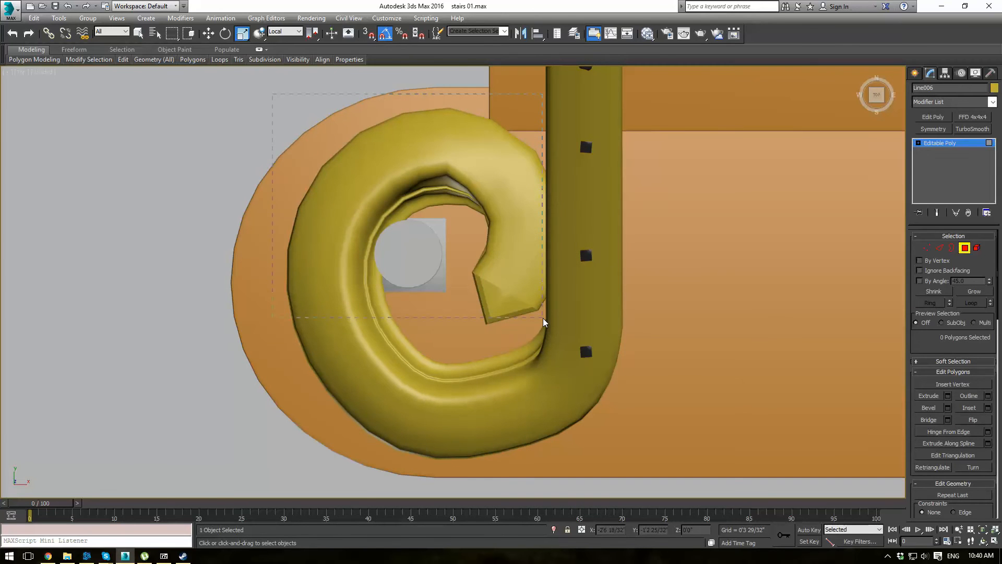
{"action": "left_click_drag", "start_coordinate": [272, 94], "coordinate": [543, 322]}
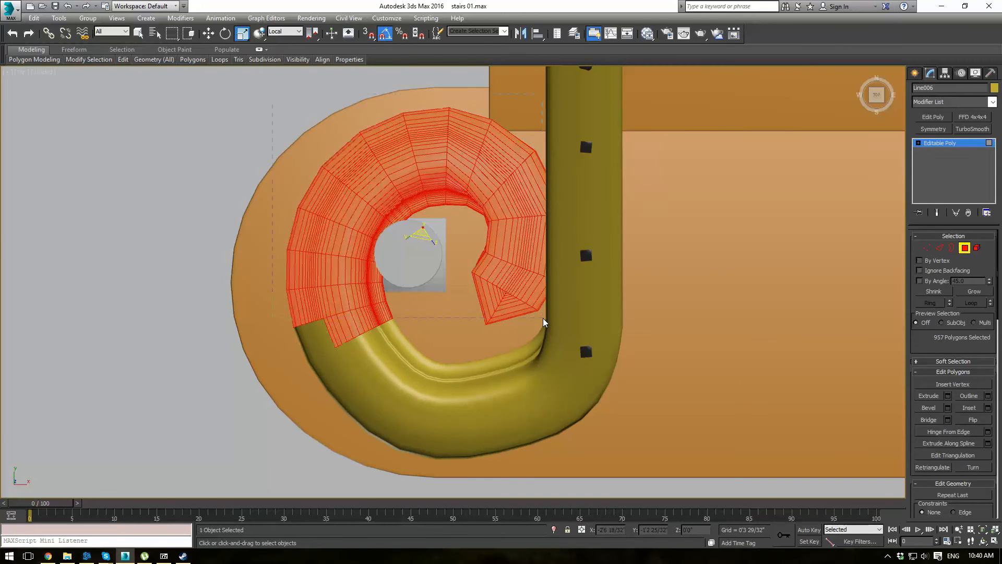
{"action": "left_click", "coordinate": [975, 291]}
{"action": "left_click", "coordinate": [975, 291]}
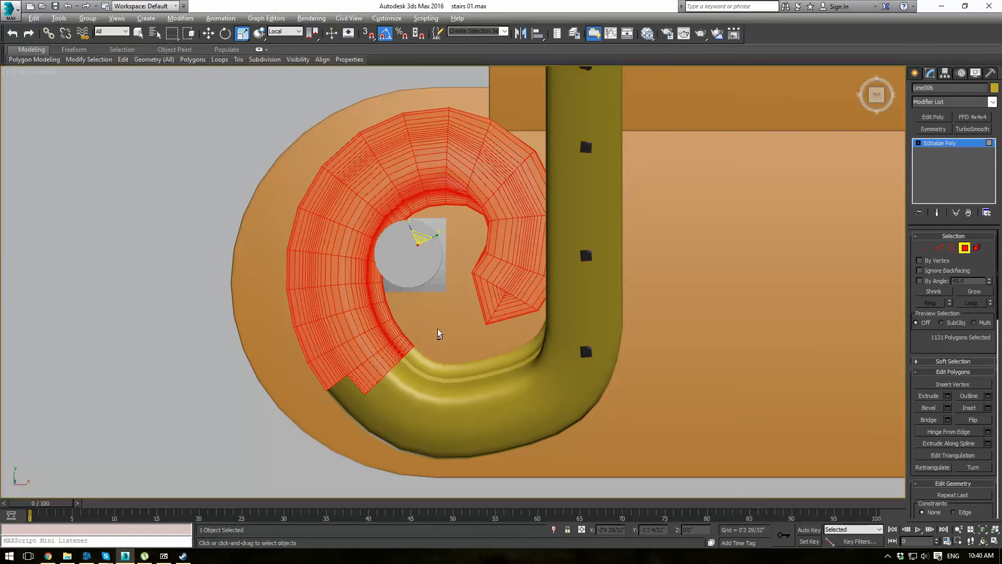
{"action": "left_click_drag", "start_coordinate": [424, 330], "coordinate": [408, 367], "text": "alt"}
{"action": "left_click_drag", "start_coordinate": [343, 443], "coordinate": [400, 366], "text": "alt"}
{"action": "left_click_drag", "start_coordinate": [374, 380], "coordinate": [416, 357], "text": "alt"}
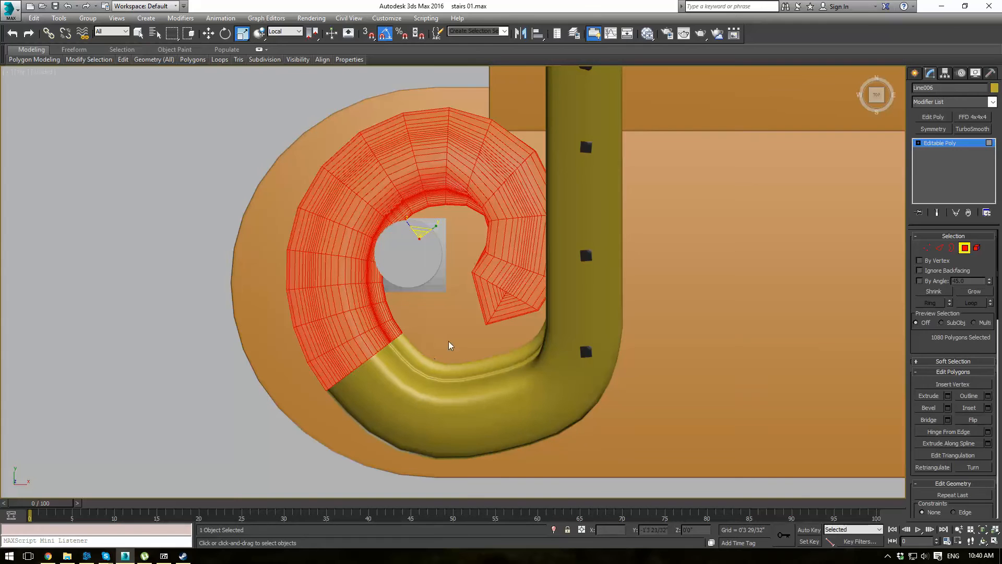
Step: Try to reshape the selected scroll with an FFD 4x4x4 lattice by moving an inner control point toward the outer curve
{"action": "left_click", "coordinate": [983, 118]}
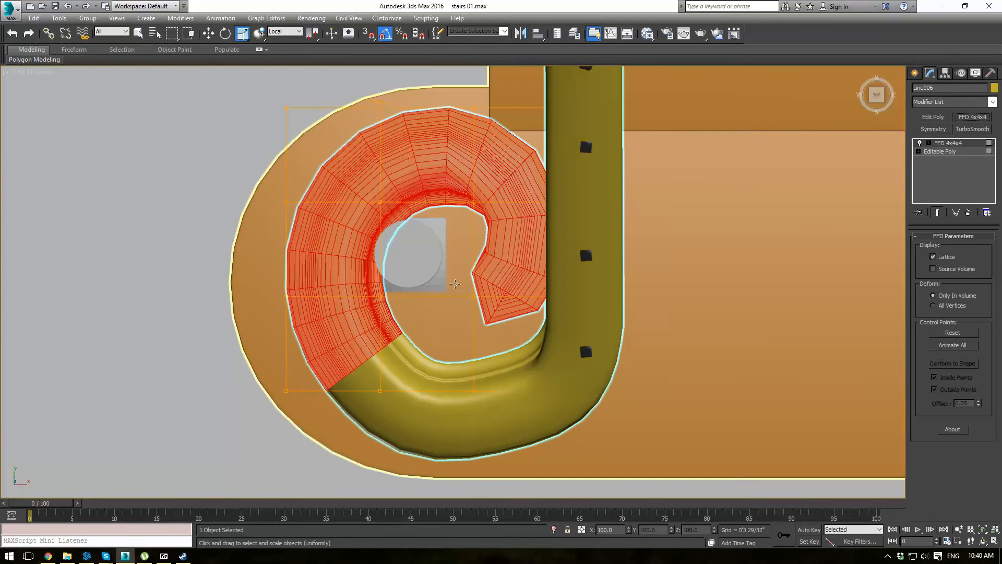
{"action": "key", "text": "1"}
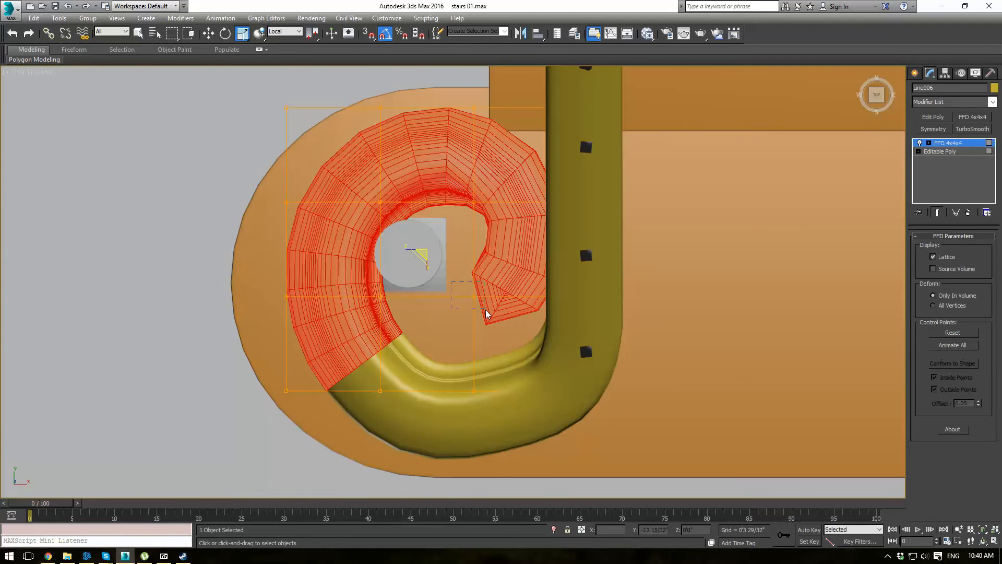
{"action": "key", "text": "w"}
{"action": "left_click", "coordinate": [475, 288]}
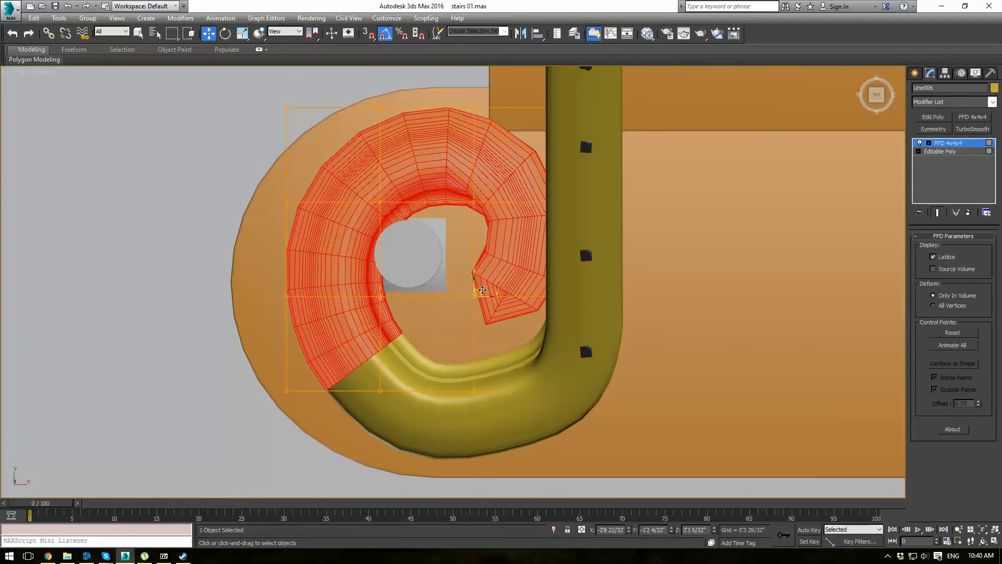
{"action": "left_click_drag", "start_coordinate": [475, 288], "coordinate": [330, 236]}
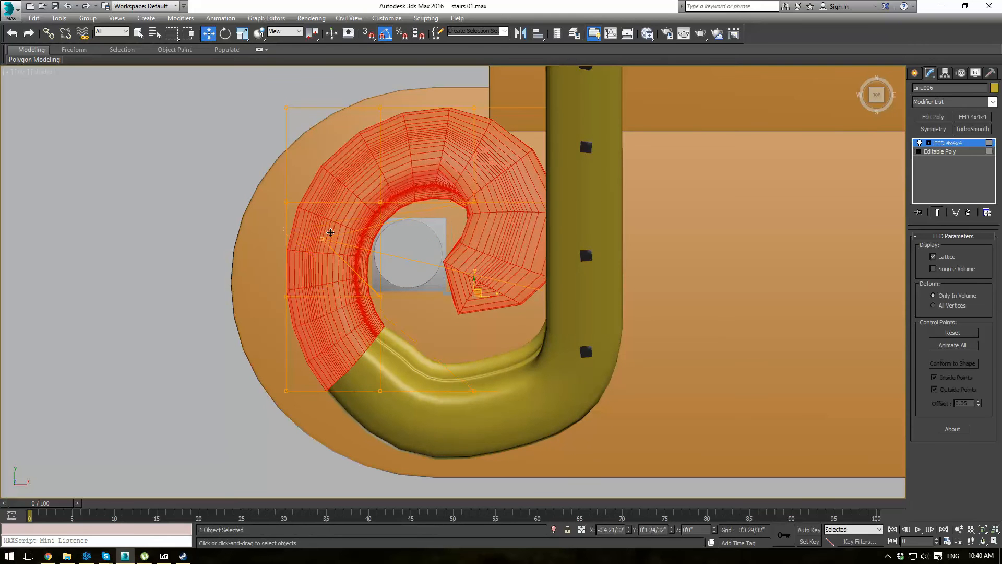
Step: Undo the control point move and the FFD 4x4x4 modifier on the scroll
{"action": "key", "text": "ctrl+z"}
{"action": "key", "text": "ctrl+z"}
{"action": "key", "text": "ctrl+z"}
{"action": "key", "text": "ctrl+z"}
{"action": "key", "text": "ctrl+z"}
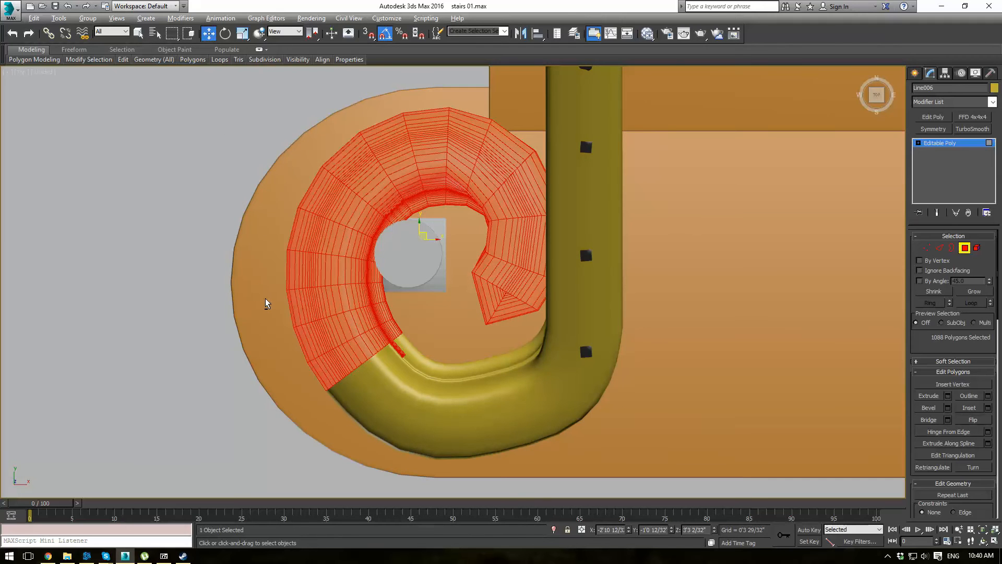
Step: Deselect the outer sections of the scroll so only the final curl from its topmost point to the tip stays selected
{"action": "left_click_drag", "start_coordinate": [466, 415], "coordinate": [465, 412], "text": "alt"}
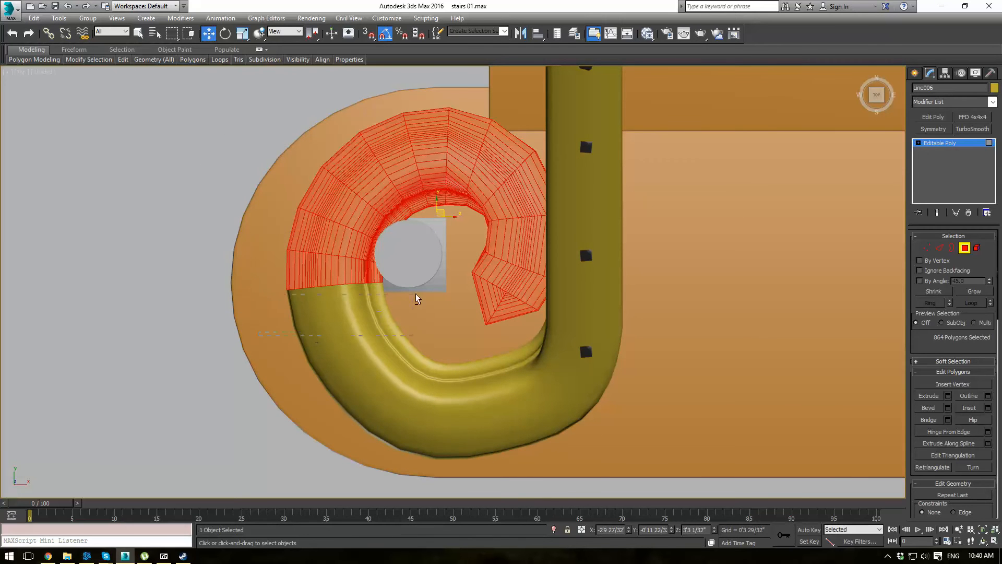
{"action": "left_click_drag", "start_coordinate": [416, 294], "coordinate": [422, 259], "text": "alt"}
{"action": "left_click_drag", "start_coordinate": [233, 283], "coordinate": [357, 249], "text": "alt"}
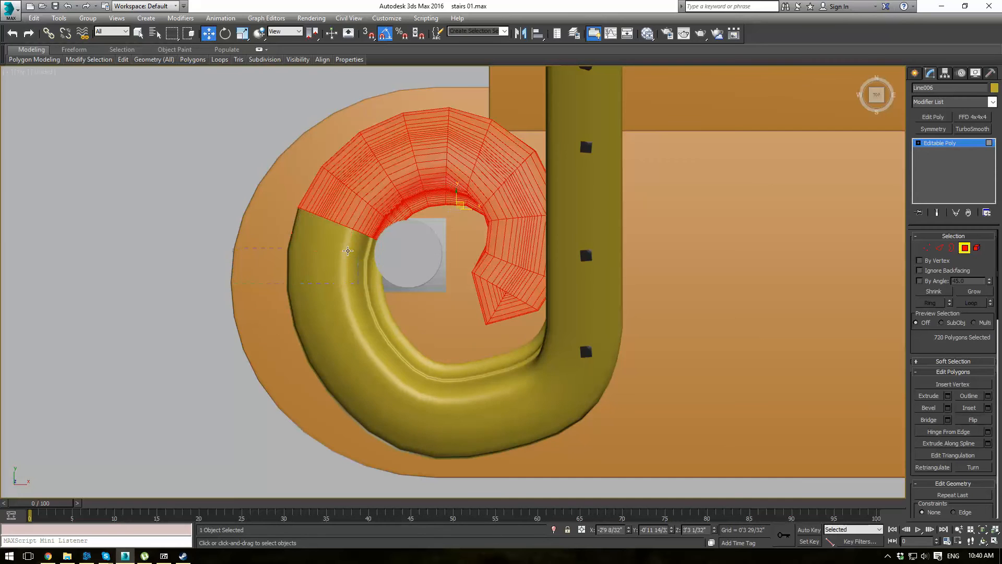
{"action": "left_click_drag", "start_coordinate": [268, 192], "coordinate": [356, 243], "text": "alt"}
{"action": "left_click_drag", "start_coordinate": [299, 206], "coordinate": [324, 232], "text": "alt"}
{"action": "left_click_drag", "start_coordinate": [332, 220], "coordinate": [381, 251], "text": "alt"}
{"action": "left_click_drag", "start_coordinate": [315, 155], "coordinate": [352, 211], "text": "alt"}
{"action": "left_click_drag", "start_coordinate": [334, 175], "coordinate": [372, 218], "text": "alt"}
{"action": "left_click_drag", "start_coordinate": [356, 191], "coordinate": [437, 249], "text": "alt"}
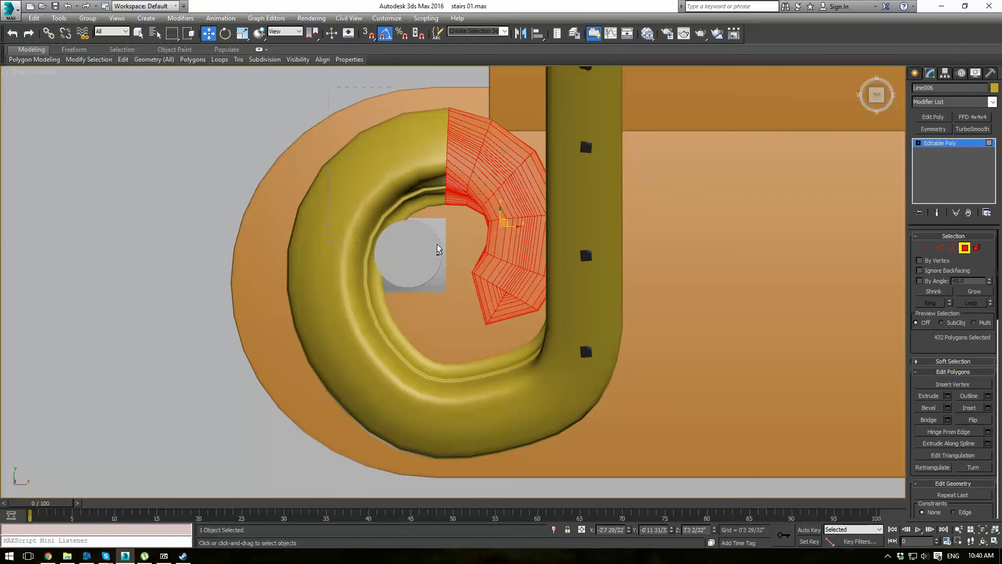
Step: Apply an FFD 4x4x4 lattice to the selected curl and move its lower inner corner control point outward past the newel post
{"action": "left_click", "coordinate": [973, 117]}
{"action": "scroll", "coordinate": [431, 260], "scroll_direction": "up", "scroll_amount": 3}
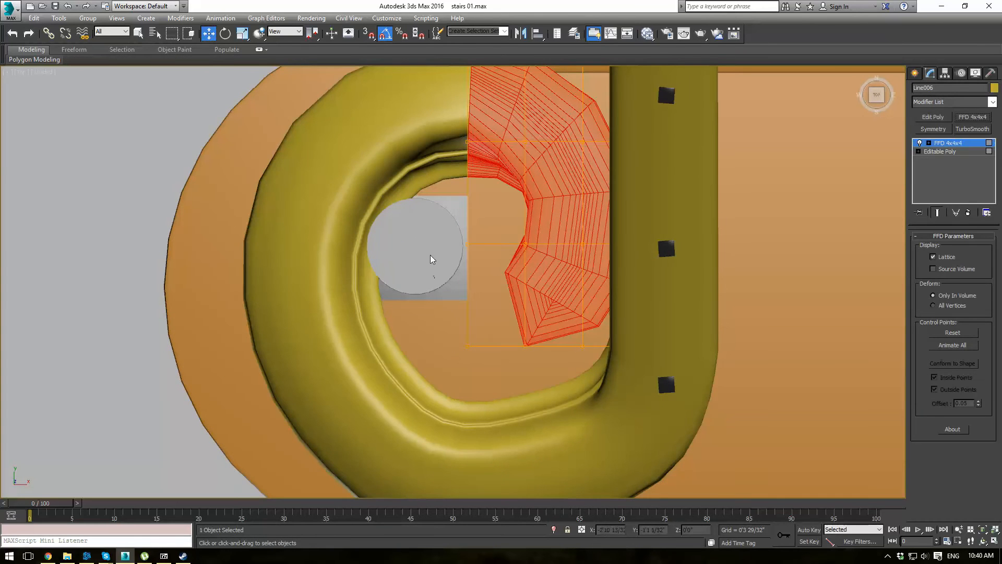
{"action": "left_click_drag", "start_coordinate": [430, 243], "coordinate": [531, 364]}
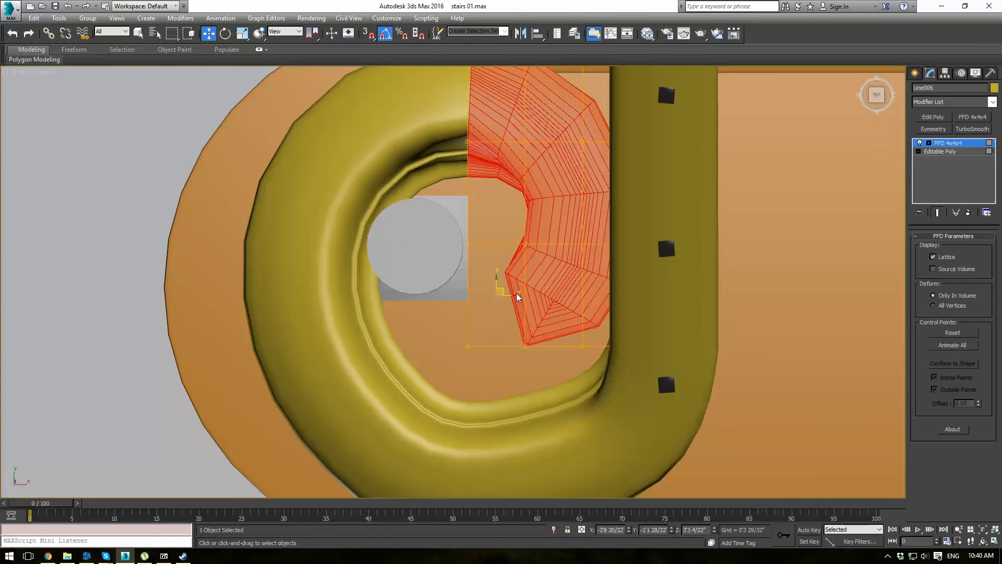
{"action": "left_click_drag", "start_coordinate": [517, 297], "coordinate": [497, 273]}
{"action": "left_click_drag", "start_coordinate": [441, 313], "coordinate": [490, 381]}
{"action": "left_click_drag", "start_coordinate": [472, 342], "coordinate": [282, 272]}
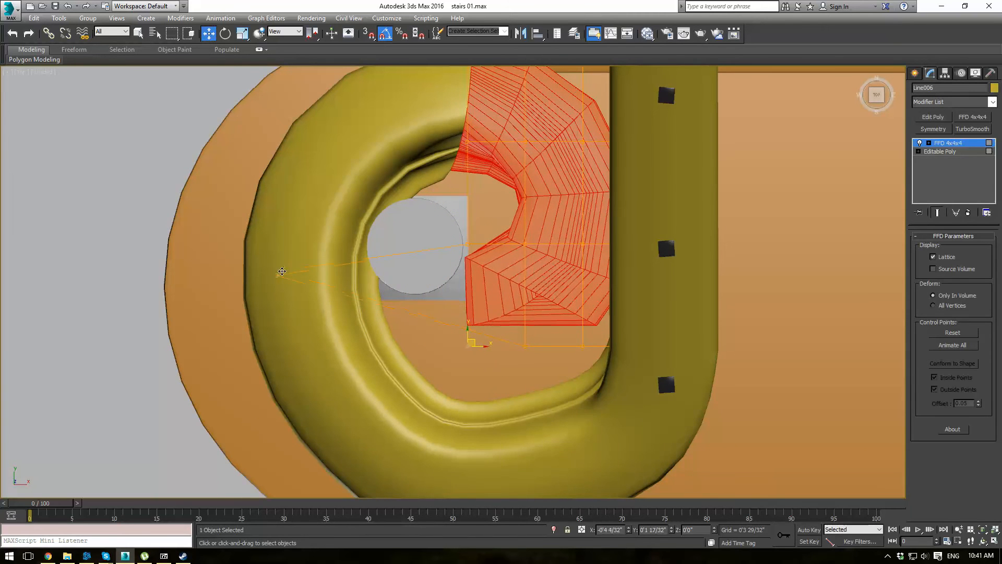
Step: Pull the neighbouring lower control point down and reposition two inner lattice points to bend the curl's tip, checking it in perspective
{"action": "left_click", "coordinate": [525, 345]}
{"action": "left_click_drag", "start_coordinate": [528, 344], "coordinate": [566, 448]}
{"action": "middle_click_drag", "start_coordinate": [442, 133], "coordinate": [396, 239]}
{"action": "left_click_drag", "start_coordinate": [396, 237], "coordinate": [451, 248]}
{"action": "left_click", "coordinate": [481, 348]}
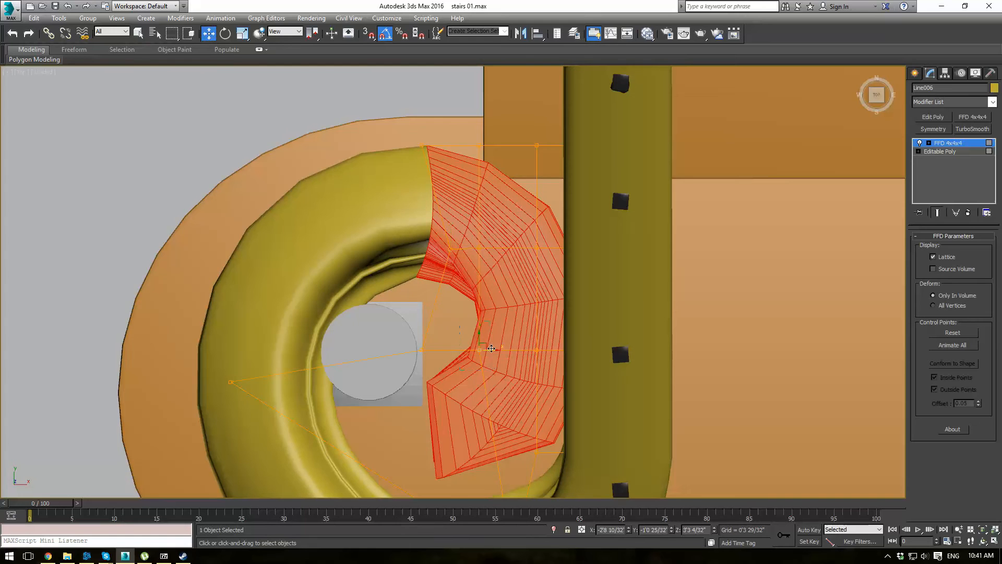
{"action": "left_click_drag", "start_coordinate": [491, 348], "coordinate": [398, 261]}
{"action": "key", "text": "p"}
{"action": "middle_click_drag", "start_coordinate": [489, 353], "coordinate": [562, 300]}
{"action": "scroll", "coordinate": [495, 333], "scroll_direction": "down", "scroll_amount": 5}
{"action": "middle_click_drag", "start_coordinate": [562, 300], "coordinate": [407, 251]}
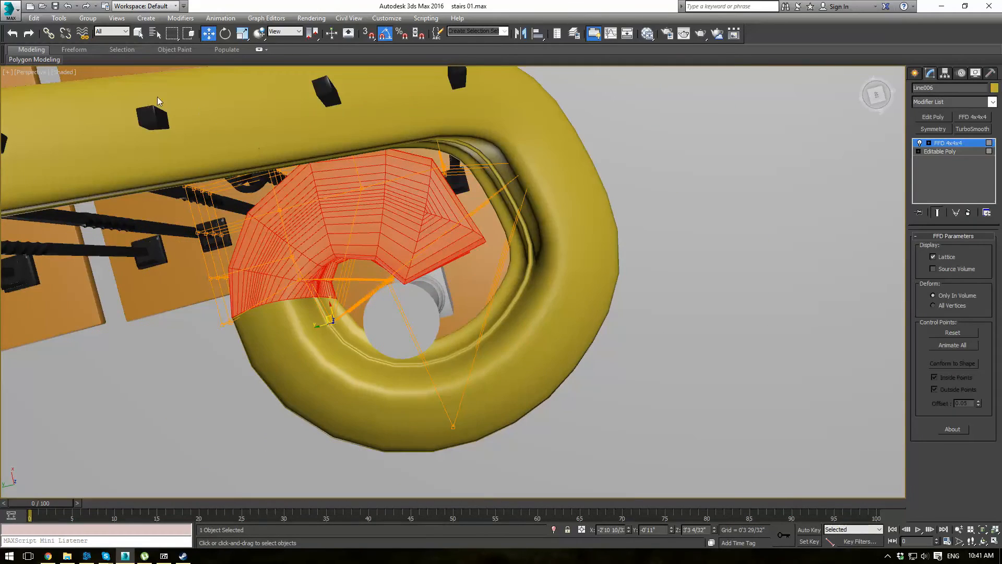
Step: In a top wireframe view, move the lattice's middle control points on the rail side inward toward the curl
{"action": "key", "text": "t"}
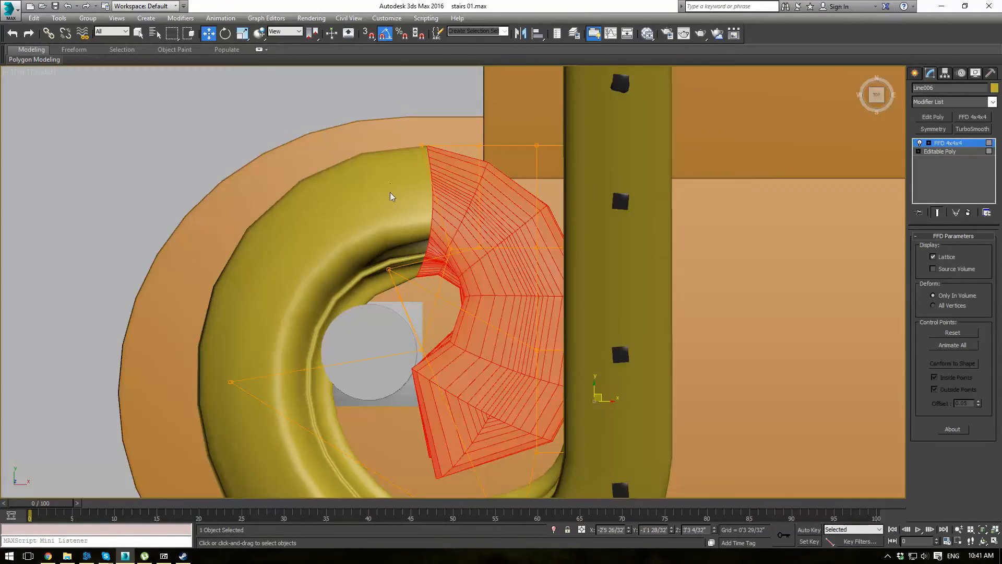
{"action": "key", "text": "F3"}
{"action": "middle_click_drag", "start_coordinate": [558, 291], "coordinate": [511, 249]}
{"action": "left_click", "coordinate": [532, 292]}
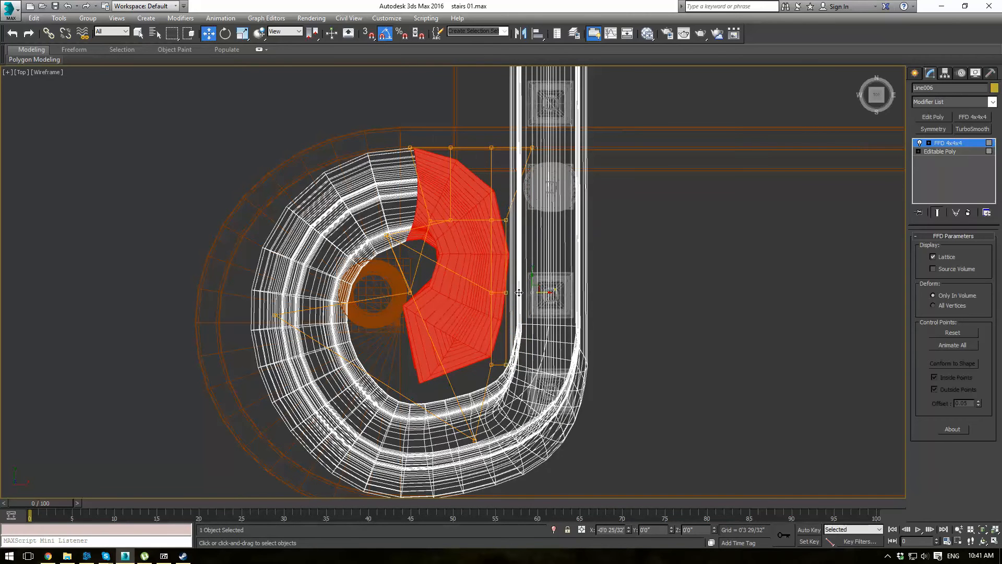
{"action": "scroll", "coordinate": [419, 106], "scroll_direction": "up", "scroll_amount": 2}
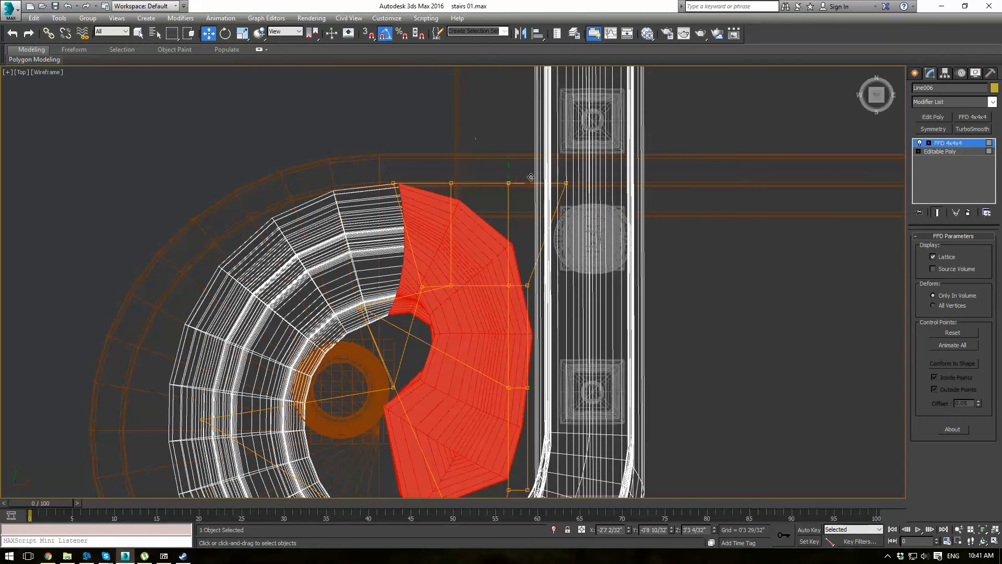
Step: Adjust the control points along the lattice's upper edge to tighten the curl's crown, and collapse the FFD into the editable poly
{"action": "left_click_drag", "start_coordinate": [517, 176], "coordinate": [487, 177]}
{"action": "left_click", "coordinate": [570, 180]}
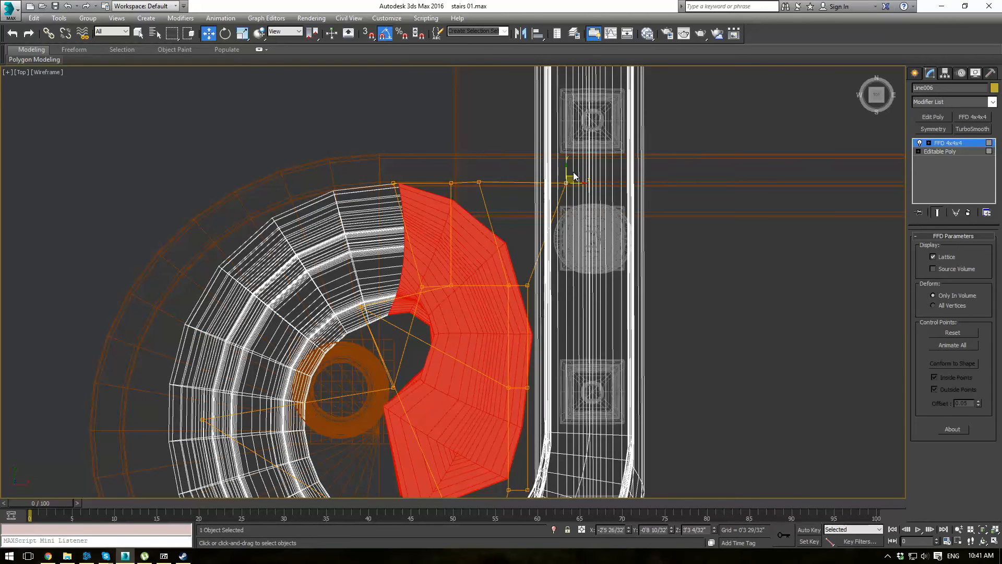
{"action": "mouse_move", "coordinate": [573, 178]}
{"action": "left_mouse_down"}
{"action": "mouse_move", "coordinate": [521, 191]}
{"action": "mouse_move", "coordinate": [566, 185]}
{"action": "left_mouse_up"}
{"action": "scroll", "coordinate": [485, 251], "scroll_direction": "up", "scroll_amount": 2}
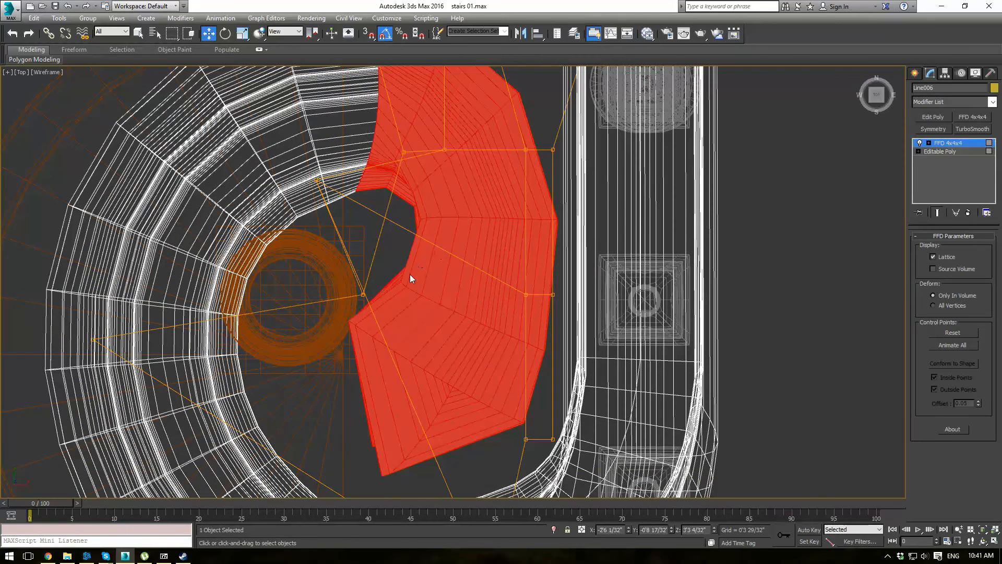
{"action": "mouse_move", "coordinate": [366, 305]}
{"action": "left_mouse_down"}
{"action": "mouse_move", "coordinate": [382, 310]}
{"action": "mouse_move", "coordinate": [375, 305]}
{"action": "left_mouse_up"}
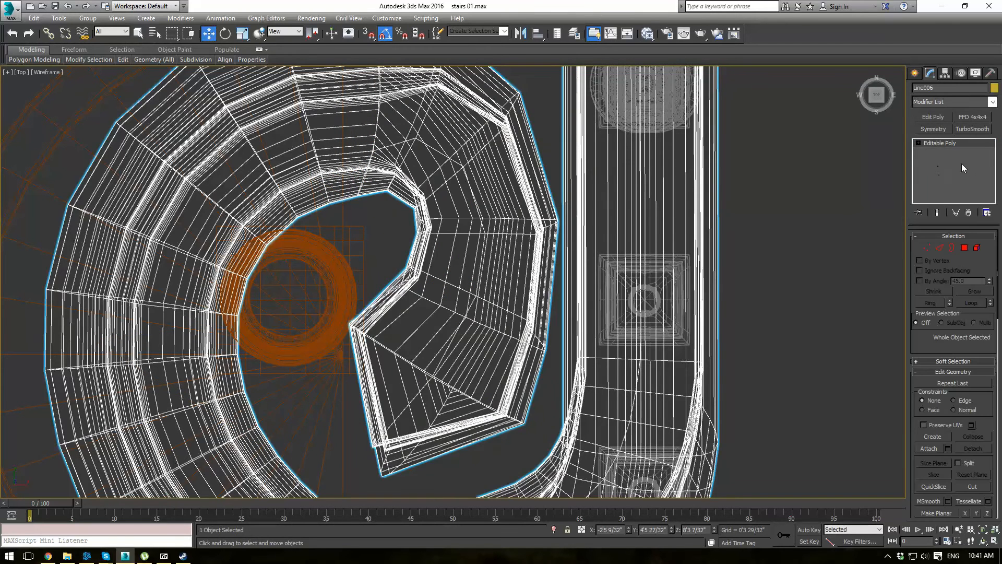
Step: Select only the polygons of the curl's tip and apply an FFD 4x4x4 lattice to them
{"action": "left_click", "coordinate": [964, 247]}
{"action": "left_click_drag", "start_coordinate": [314, 272], "coordinate": [540, 439]}
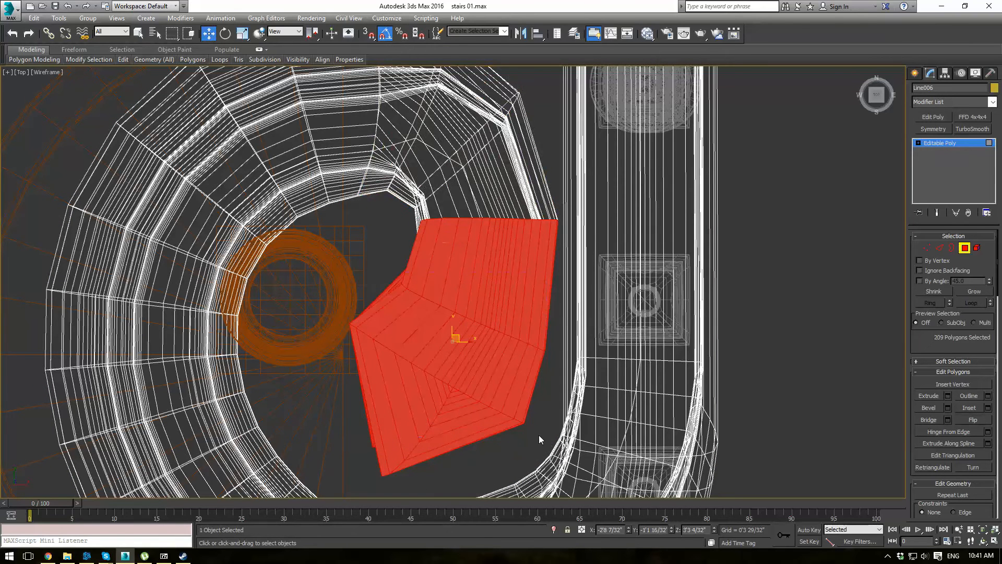
{"action": "left_click_drag", "start_coordinate": [413, 458], "coordinate": [438, 483]}
{"action": "left_click", "coordinate": [970, 116]}
{"action": "middle_click_drag", "start_coordinate": [280, 292], "coordinate": [306, 227]}
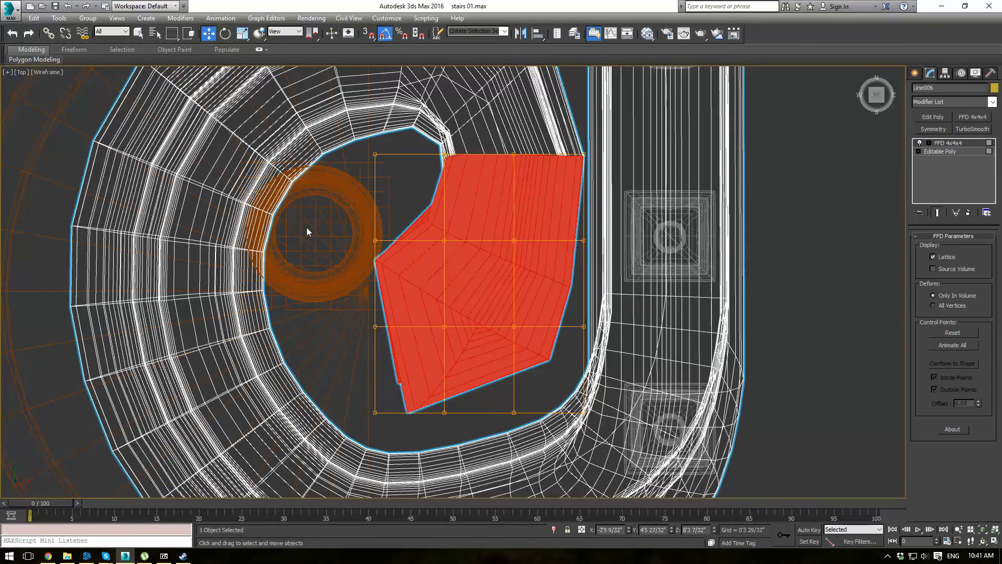
Step: Move the lattice's two middle control points on the newel side over the post, and shift the adjacent lower corner point outward
{"action": "left_click_drag", "start_coordinate": [350, 230], "coordinate": [397, 360]}
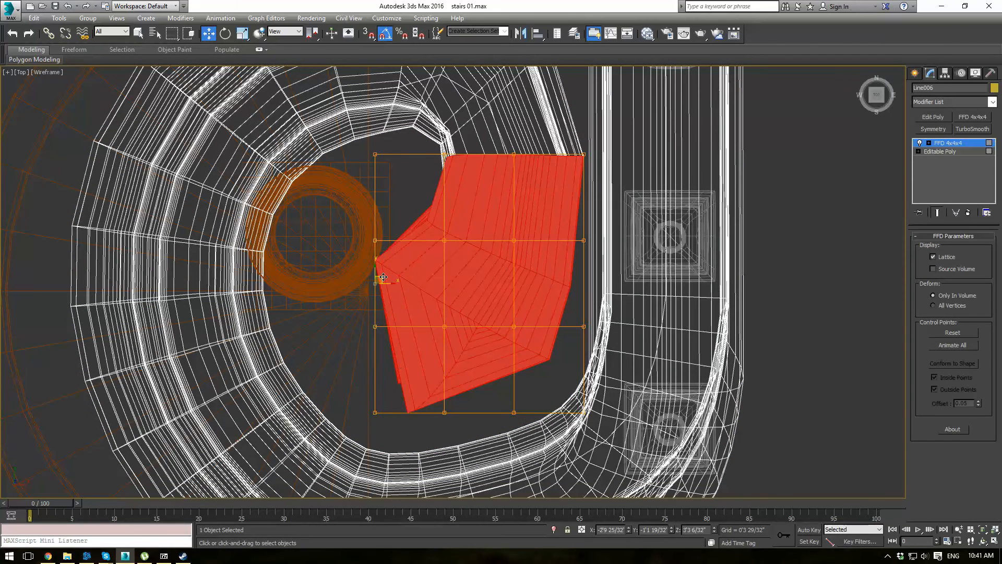
{"action": "left_click_drag", "start_coordinate": [381, 276], "coordinate": [312, 244]}
{"action": "left_click", "coordinate": [377, 412]}
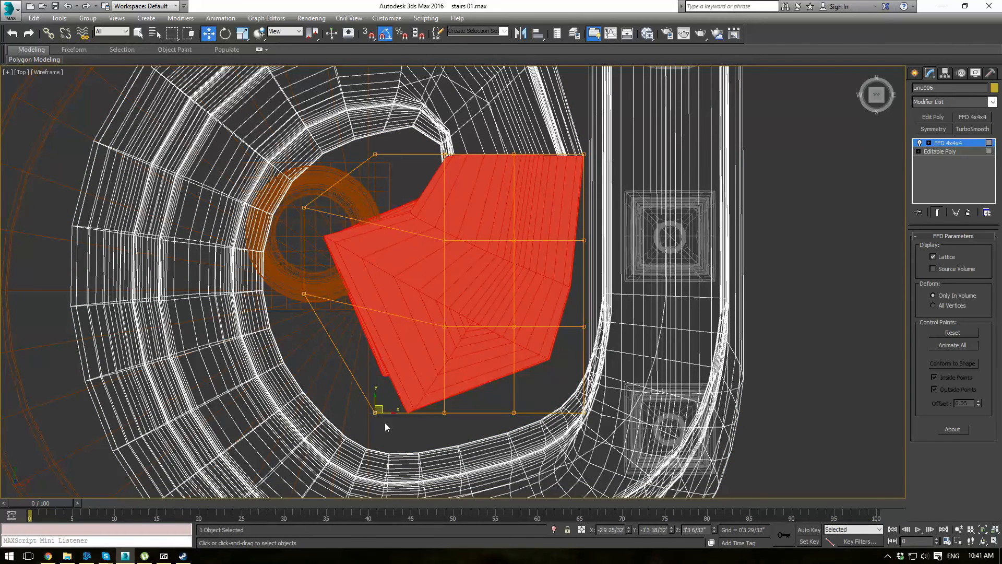
{"action": "left_click_drag", "start_coordinate": [382, 406], "coordinate": [335, 409]}
Step: Raise the lower inner control point, shift the lower-edge points toward the newel side, and collapse the FFD into the mesh
{"action": "left_click_drag", "start_coordinate": [431, 314], "coordinate": [441, 287]}
{"action": "left_click_drag", "start_coordinate": [426, 394], "coordinate": [446, 407]}
{"action": "left_click_drag", "start_coordinate": [503, 382], "coordinate": [521, 397]}
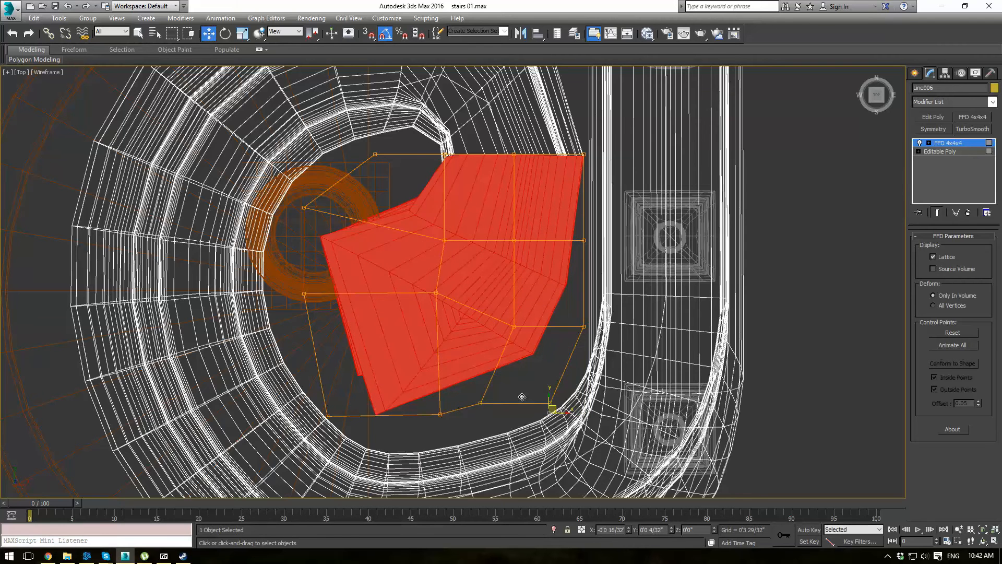
{"action": "scroll", "coordinate": [521, 397], "scroll_direction": "down", "scroll_amount": 4}
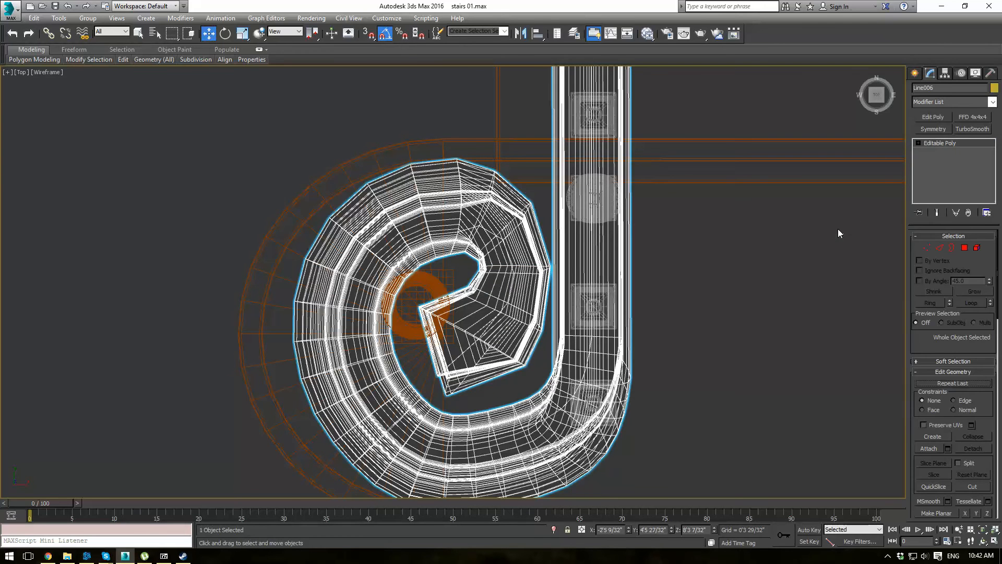
Step: Select the polygons of the whole scroll up to the start of the handrail's bend
{"action": "left_click", "coordinate": [964, 248]}
{"action": "middle_click_drag", "start_coordinate": [360, 201], "coordinate": [366, 150]}
{"action": "scroll", "coordinate": [365, 151], "scroll_direction": "down", "scroll_amount": 2}
{"action": "left_click_drag", "start_coordinate": [251, 115], "coordinate": [499, 411]}
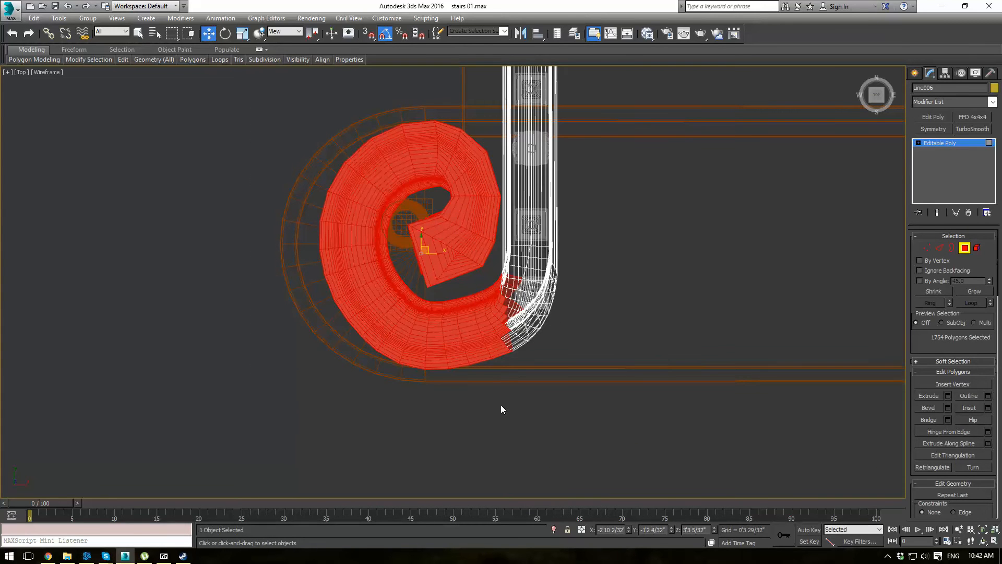
{"action": "scroll", "coordinate": [612, 329], "scroll_direction": "up", "scroll_amount": 2}
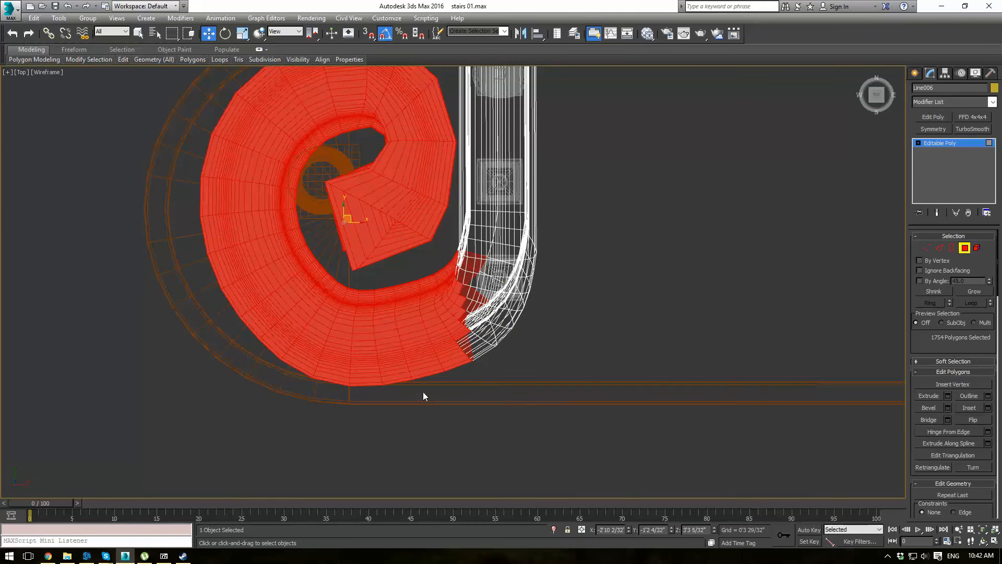
Step: Grow the polygon selection three times past the bend into the straight rail
{"action": "left_click", "coordinate": [967, 289]}
{"action": "left_click", "coordinate": [967, 288]}
{"action": "left_click", "coordinate": [966, 288]}
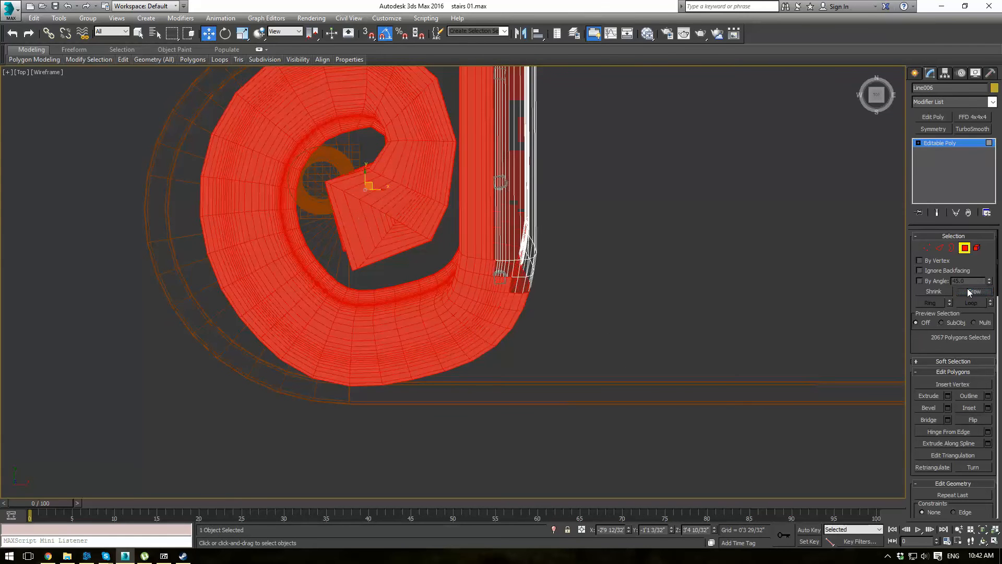
Step: Reselect the entire scroll including the bend, and remove the straight rail above the bend from the polygon selection
{"action": "scroll", "coordinate": [967, 288], "scroll_direction": "down", "scroll_amount": 1}
{"action": "scroll", "coordinate": [887, 294], "scroll_direction": "down", "scroll_amount": 2}
{"action": "left_click_drag", "start_coordinate": [649, 342], "coordinate": [650, 342]}
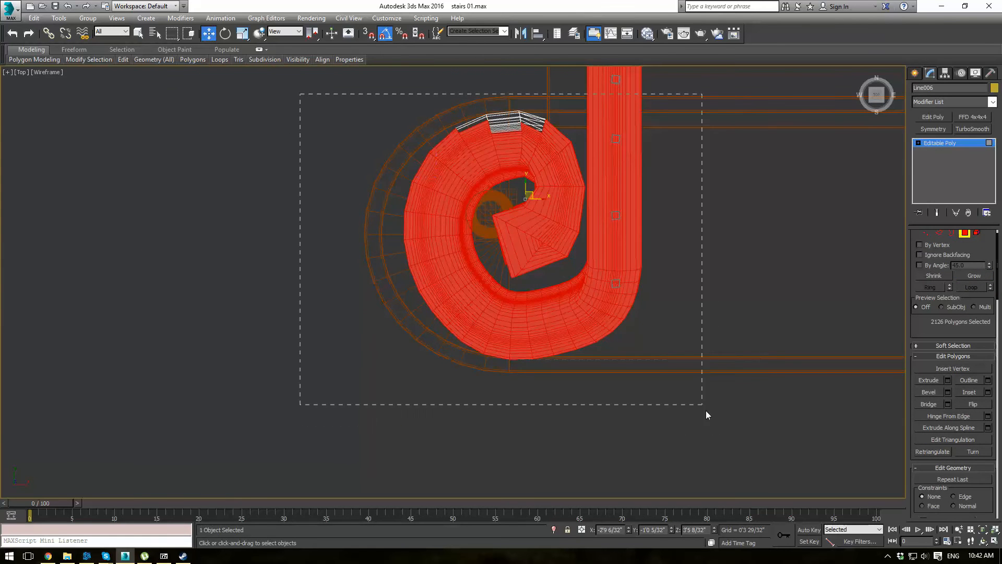
{"action": "left_click_drag", "start_coordinate": [706, 411], "coordinate": [706, 411]}
{"action": "middle_click_drag", "start_coordinate": [693, 231], "coordinate": [665, 313]}
{"action": "left_click_drag", "start_coordinate": [434, 118], "coordinate": [701, 184], "text": "alt"}
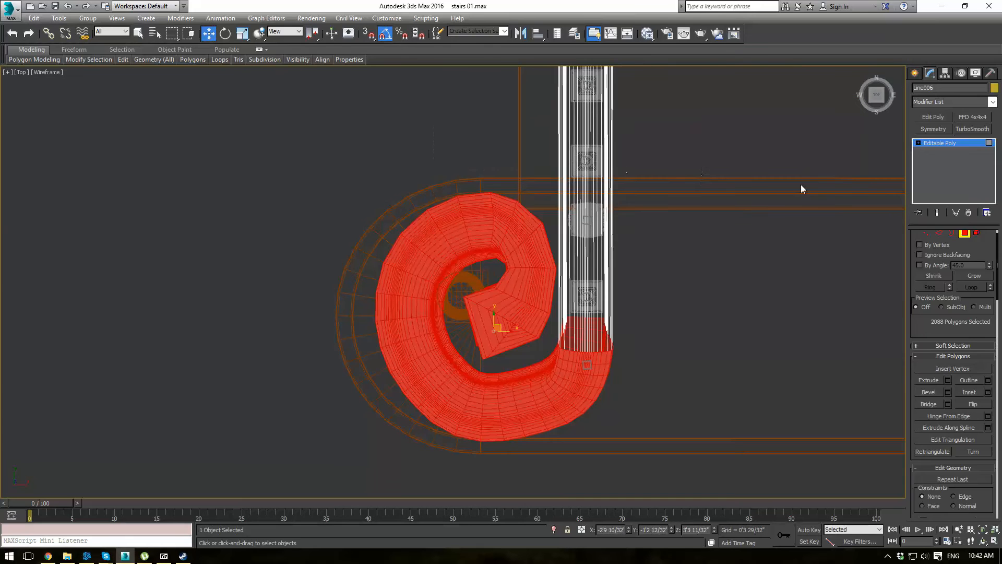
Step: Apply an FFD 4x4x4 lattice to the scroll, try shifting its control points away from the rail, and undo the moves
{"action": "left_click", "coordinate": [960, 119]}
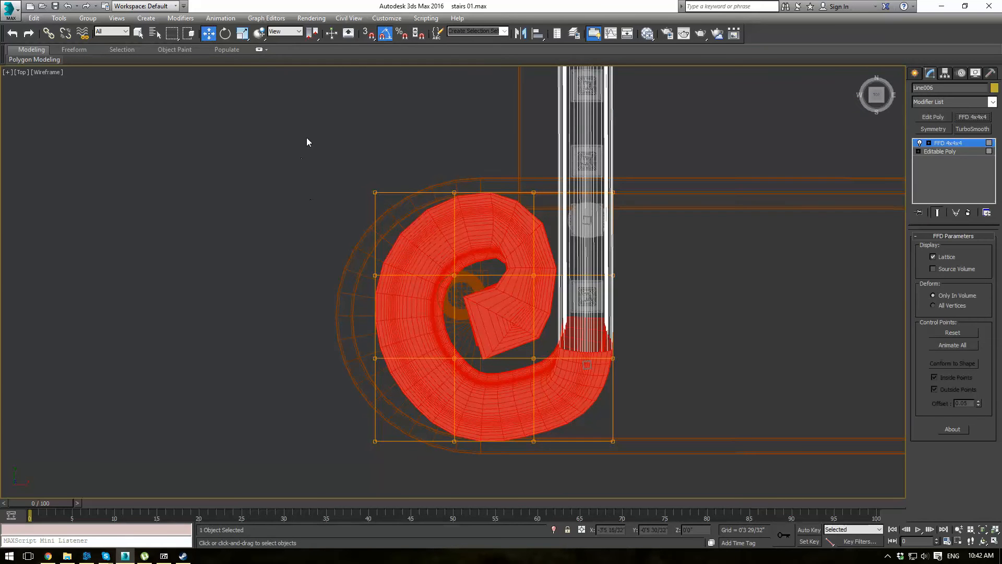
{"action": "left_click_drag", "start_coordinate": [308, 139], "coordinate": [552, 495]}
{"action": "left_click_drag", "start_coordinate": [464, 319], "coordinate": [427, 316]}
{"action": "key", "text": "ctrl+z"}
{"action": "left_click_drag", "start_coordinate": [232, 120], "coordinate": [459, 408]}
{"action": "left_click_drag", "start_coordinate": [424, 313], "coordinate": [396, 301]}
{"action": "key", "text": "ctrl+z"}
Step: Delete the FFD 4x4x4 modifier from the handrail
{"action": "scroll", "coordinate": [512, 302], "scroll_direction": "up", "scroll_amount": 2}
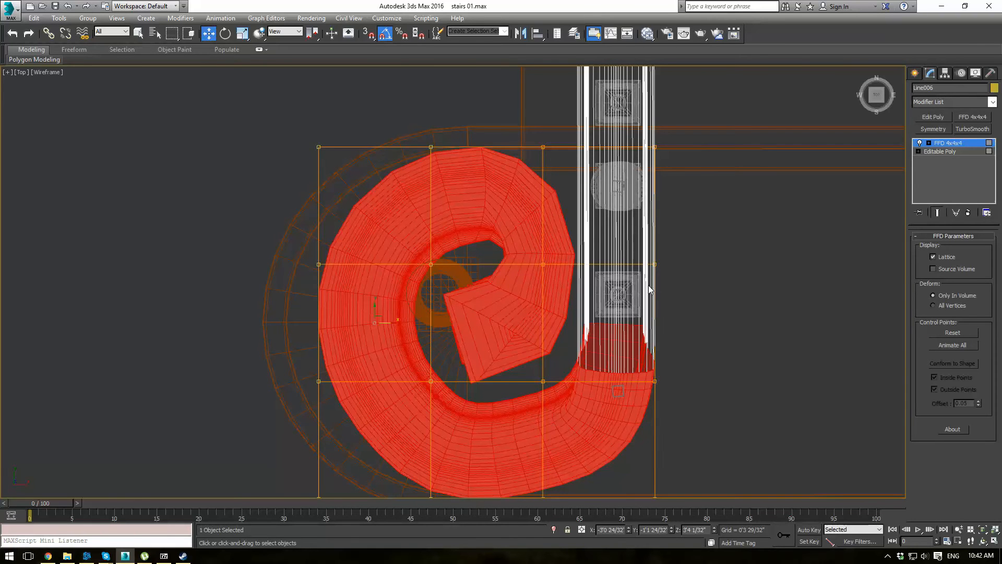
{"action": "scroll", "coordinate": [639, 281], "scroll_direction": "down", "scroll_amount": 2}
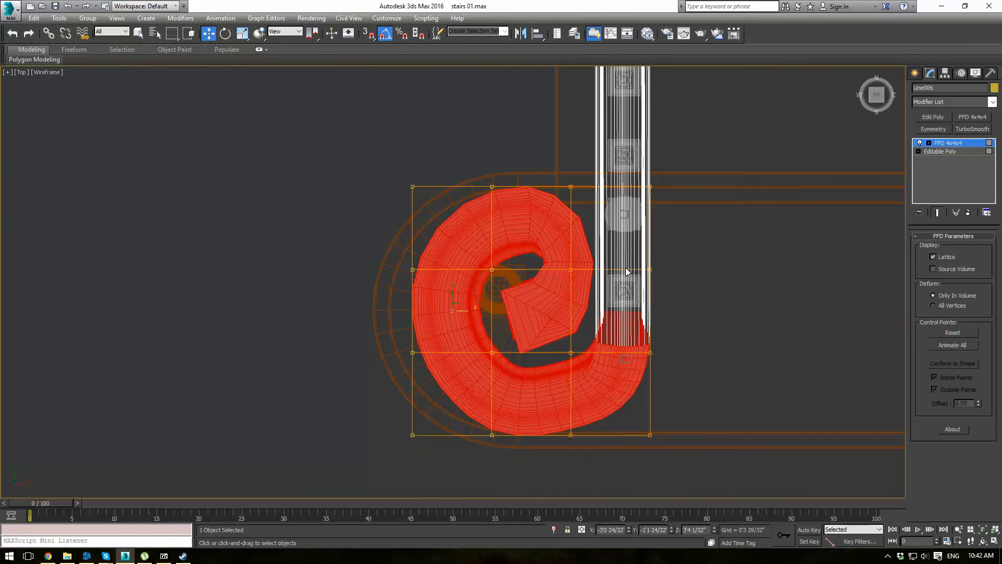
{"action": "right_click", "coordinate": [937, 145]}
{"action": "left_click", "coordinate": [935, 156]}
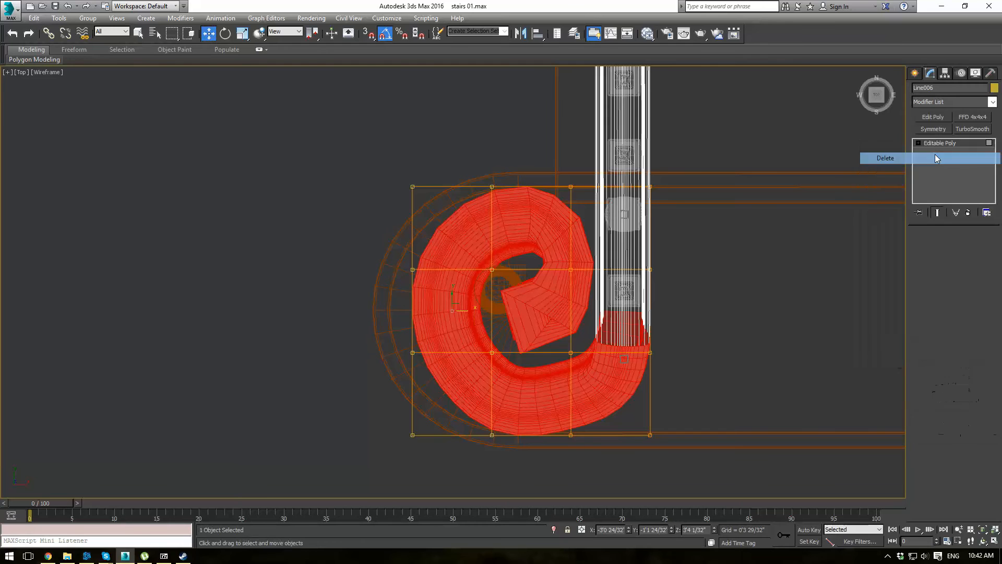
Step: Deselect the bend and the lower section beside it so the selection starts at the scroll's lowest point and runs to the tip
{"action": "scroll", "coordinate": [729, 301], "scroll_direction": "up", "scroll_amount": 3}
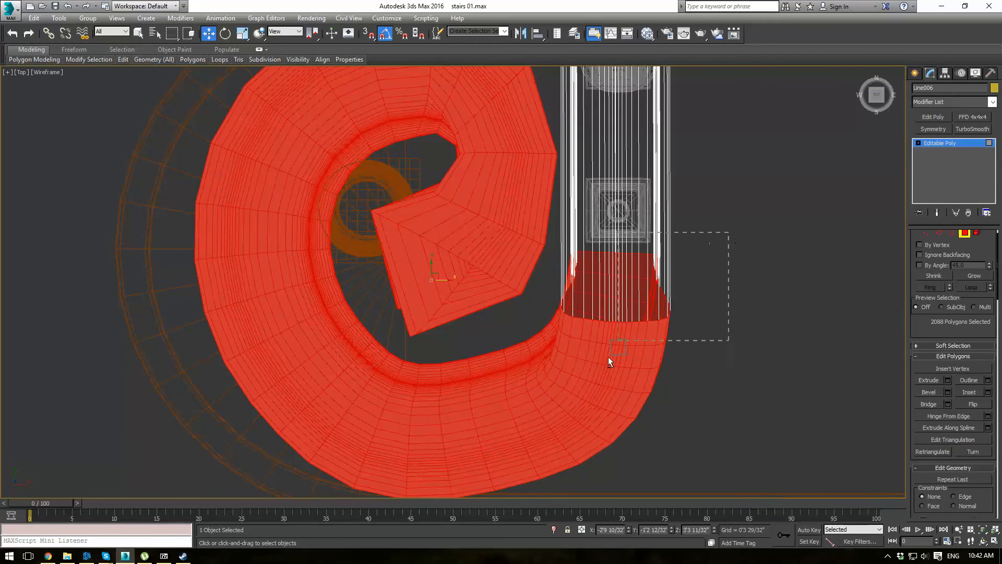
{"action": "left_click_drag", "start_coordinate": [567, 483], "coordinate": [566, 483], "text": "alt"}
{"action": "middle_click_drag", "start_coordinate": [512, 438], "coordinate": [526, 381], "text": "alt"}
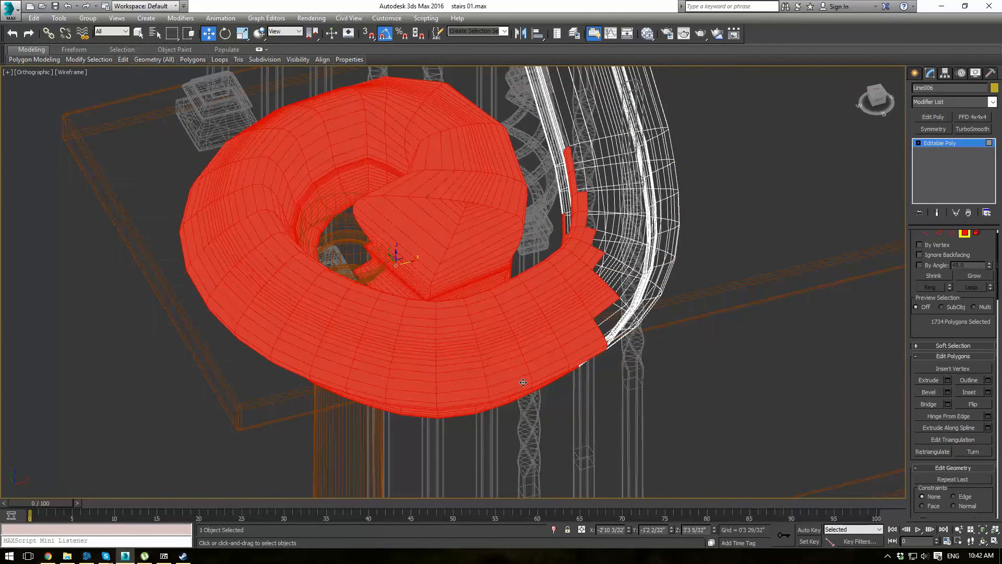
{"action": "key", "text": "t"}
{"action": "middle_click_drag", "start_coordinate": [474, 410], "coordinate": [454, 233]}
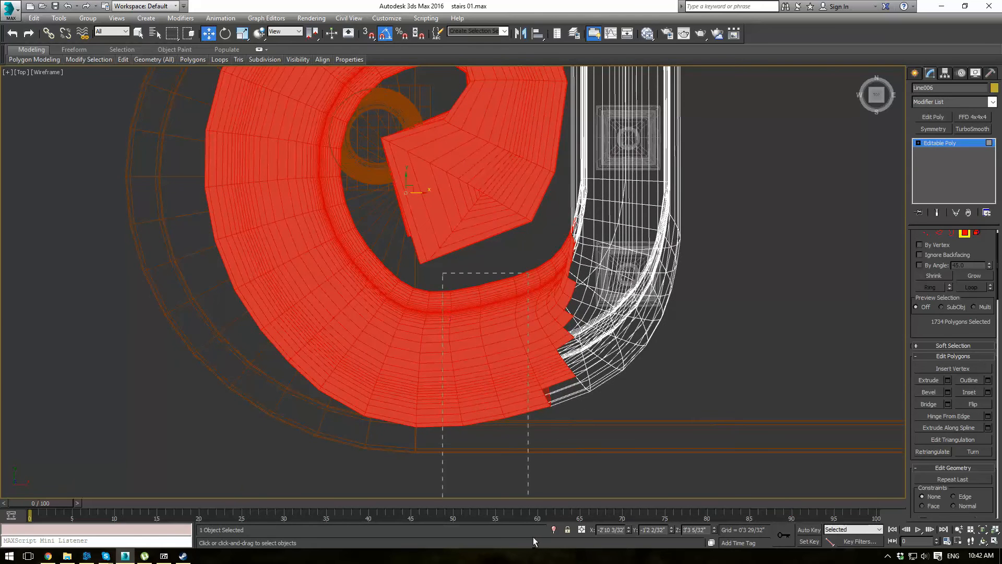
{"action": "left_click_drag", "start_coordinate": [533, 536], "coordinate": [532, 532], "text": "alt"}
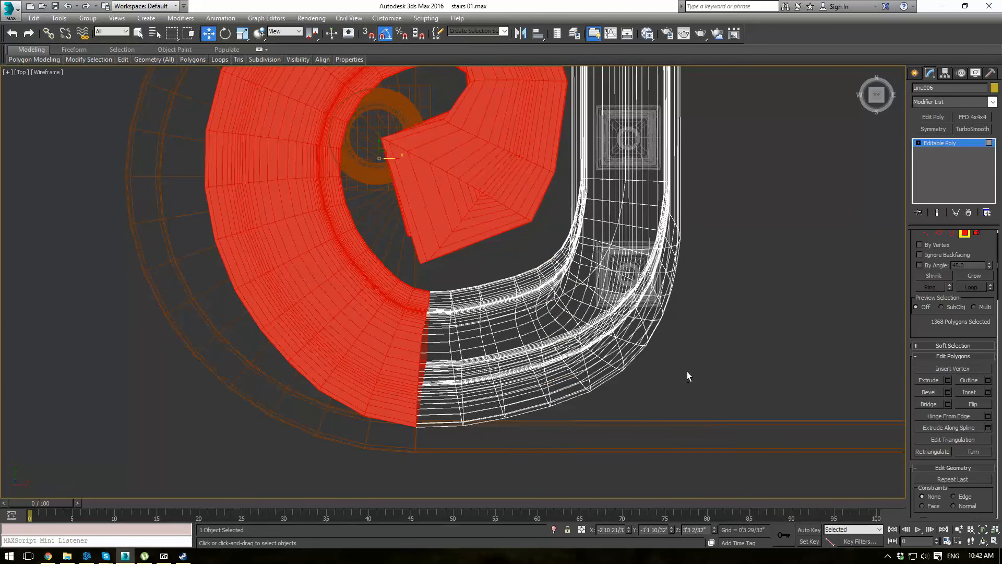
Step: Move the selected scroll polygons about 1 inch outward, away from the straight rail
{"action": "scroll", "coordinate": [421, 228], "scroll_direction": "down", "scroll_amount": 2}
{"action": "left_click_drag", "start_coordinate": [435, 211], "coordinate": [383, 194]}
{"action": "scroll", "coordinate": [389, 204], "scroll_direction": "down", "scroll_amount": 1}
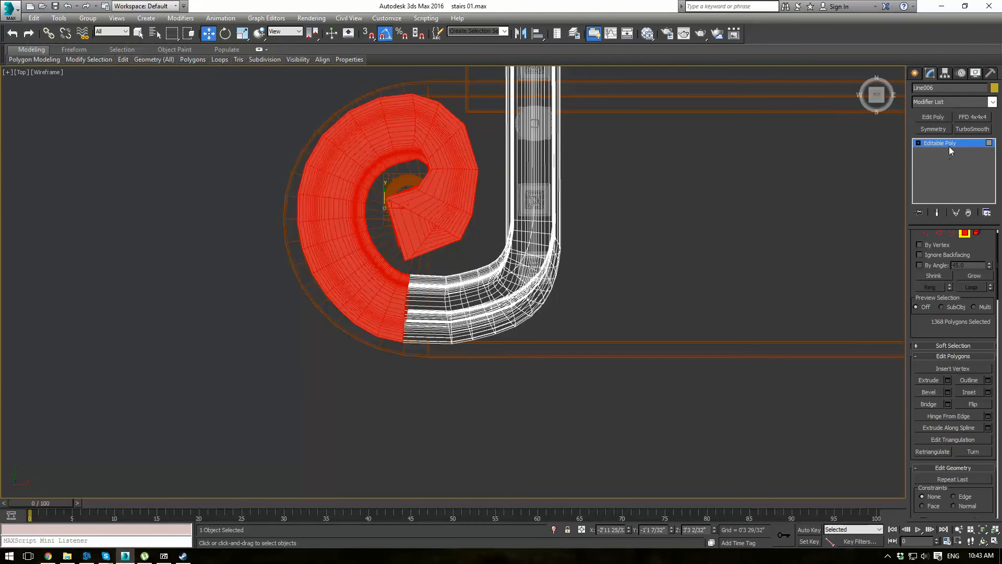
Step: Apply TurboSmooth with 2 iterations to the handrail and show it shaded in an angled view
{"action": "left_click", "coordinate": [967, 128]}
{"action": "key", "text": "F3"}
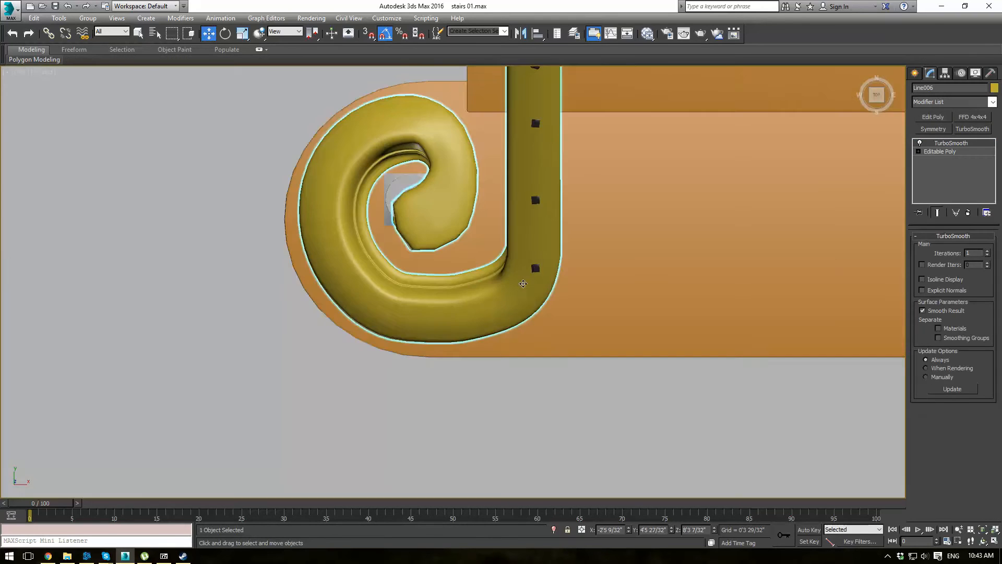
{"action": "mouse_move", "coordinate": [524, 284]}
{"action": "middle_mouse_down"}
{"action": "mouse_move", "coordinate": [556, 268]}
{"action": "mouse_move", "coordinate": [588, 217]}
{"action": "middle_mouse_up"}
{"action": "scroll", "coordinate": [643, 252], "scroll_direction": "down", "scroll_amount": 3}
{"action": "middle_click_drag", "start_coordinate": [643, 252], "coordinate": [394, 142], "text": "alt"}
{"action": "scroll", "coordinate": [542, 201], "scroll_direction": "up", "scroll_amount": 4}
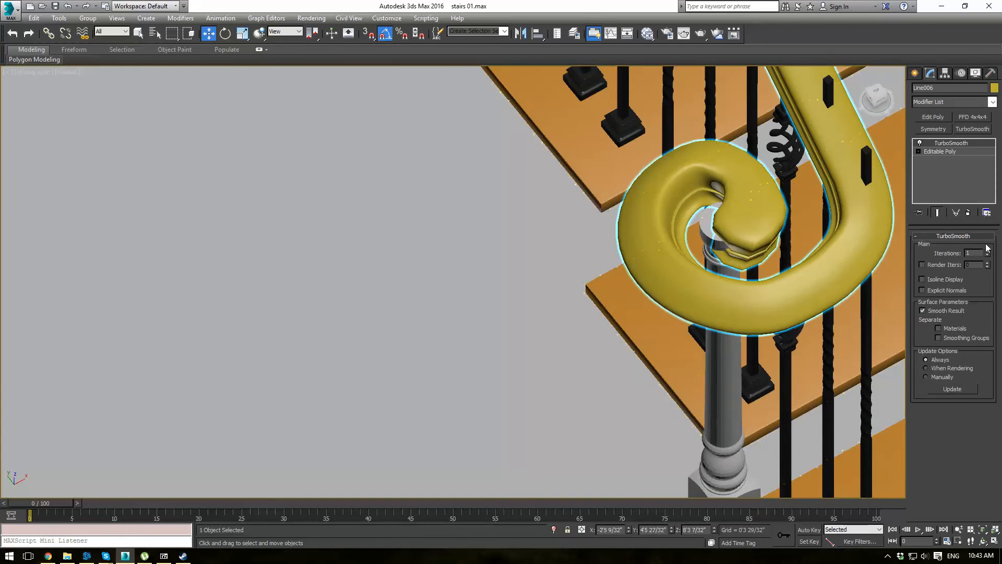
{"action": "left_click", "coordinate": [988, 251]}
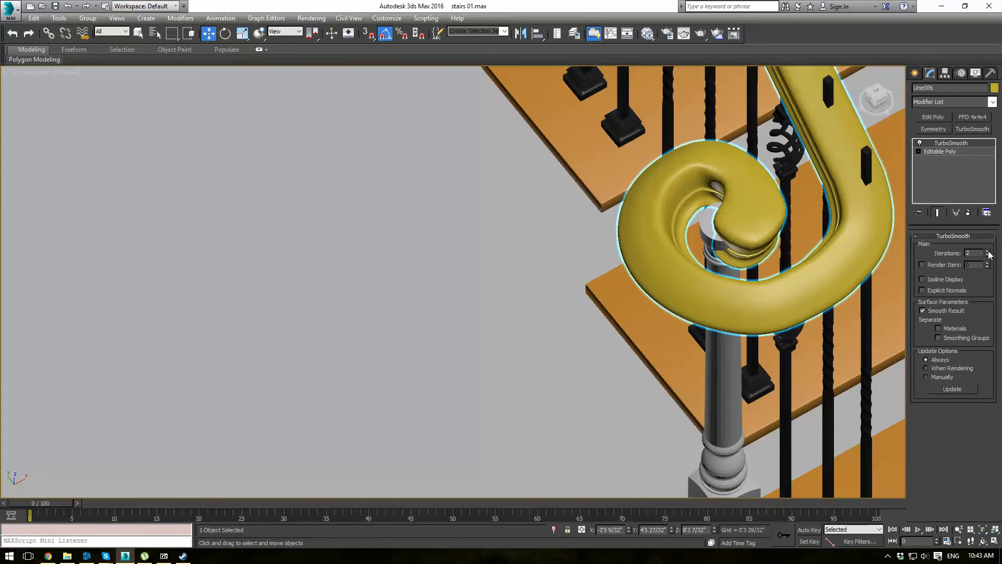
Step: Examine the smoothed scroll's shape around the newel post from an angle and in a close top view
{"action": "left_click", "coordinate": [500, 299]}
{"action": "scroll", "coordinate": [533, 295], "scroll_direction": "down", "scroll_amount": 2}
{"action": "scroll", "coordinate": [690, 305], "scroll_direction": "up", "scroll_amount": 2}
{"action": "middle_click_drag", "start_coordinate": [708, 276], "coordinate": [700, 287], "text": "alt"}
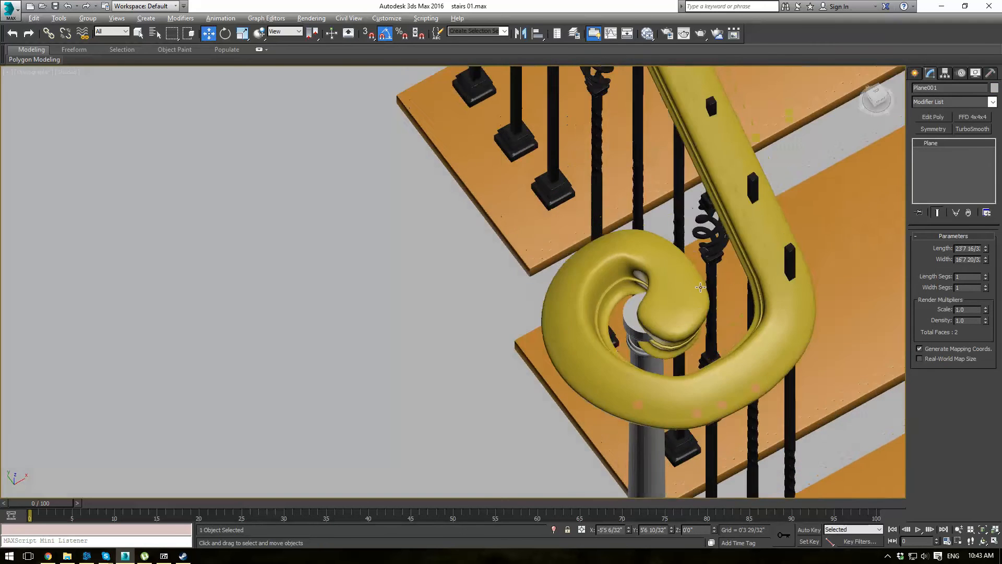
{"action": "left_click", "coordinate": [700, 287]}
{"action": "key", "text": "t"}
{"action": "scroll", "coordinate": [643, 397], "scroll_direction": "up", "scroll_amount": 5}
{"action": "scroll", "coordinate": [548, 255], "scroll_direction": "up", "scroll_amount": 1}
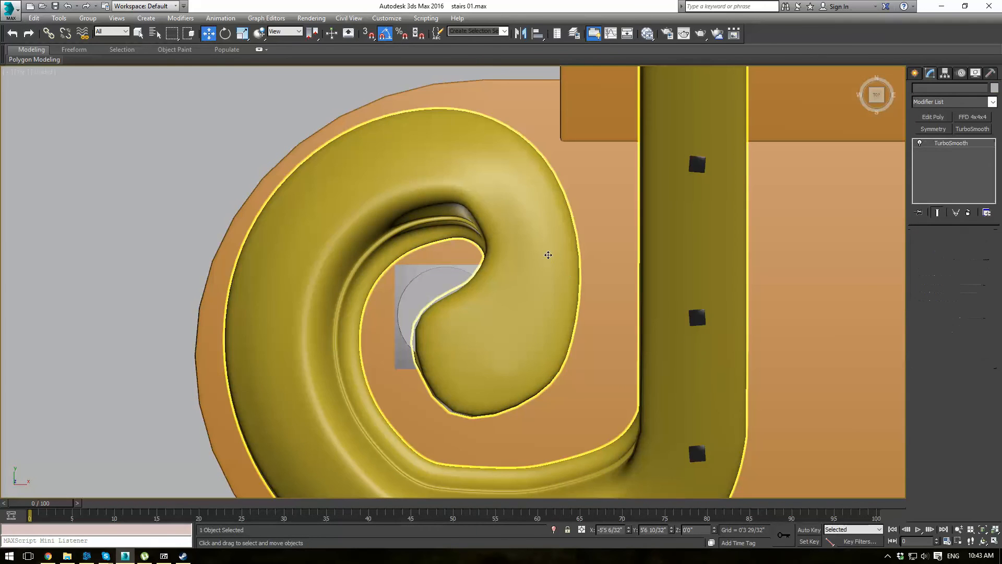
Step: Delete the TurboSmooth modifier and apply an FFD 4x4x4 lattice to the scroll's existing polygon selection
{"action": "right_click", "coordinate": [943, 147]}
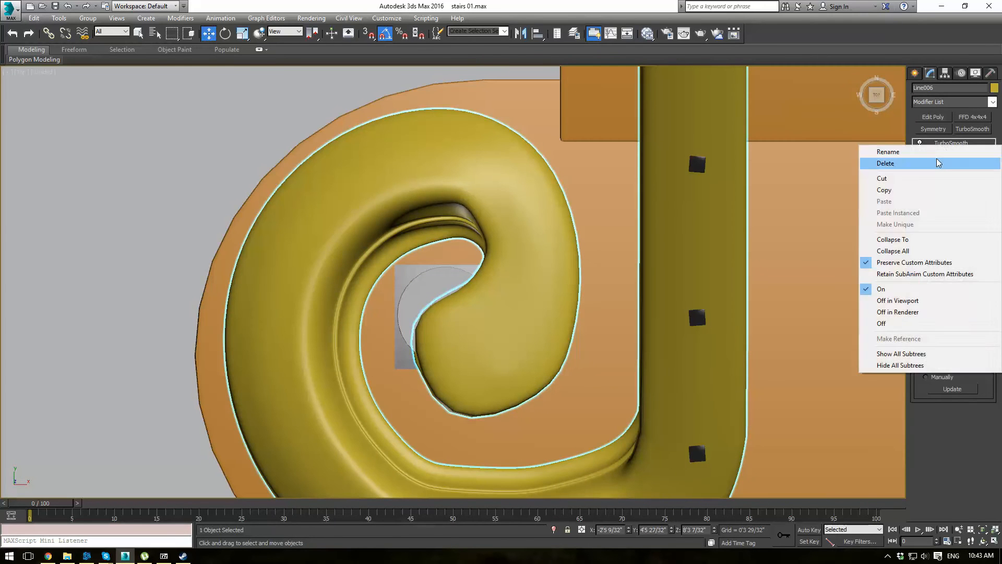
{"action": "left_click", "coordinate": [940, 161]}
{"action": "key", "text": "1"}
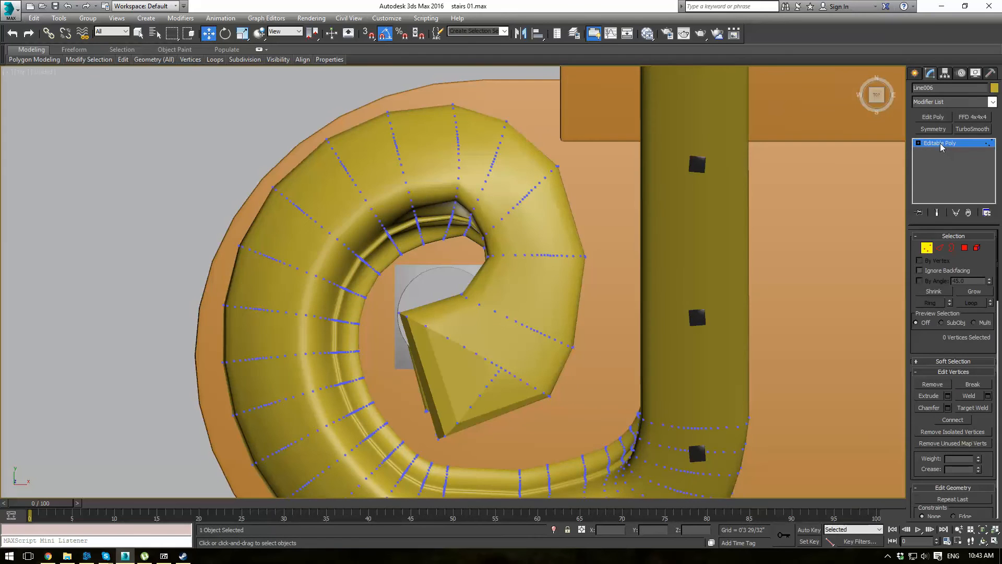
{"action": "key", "text": "4"}
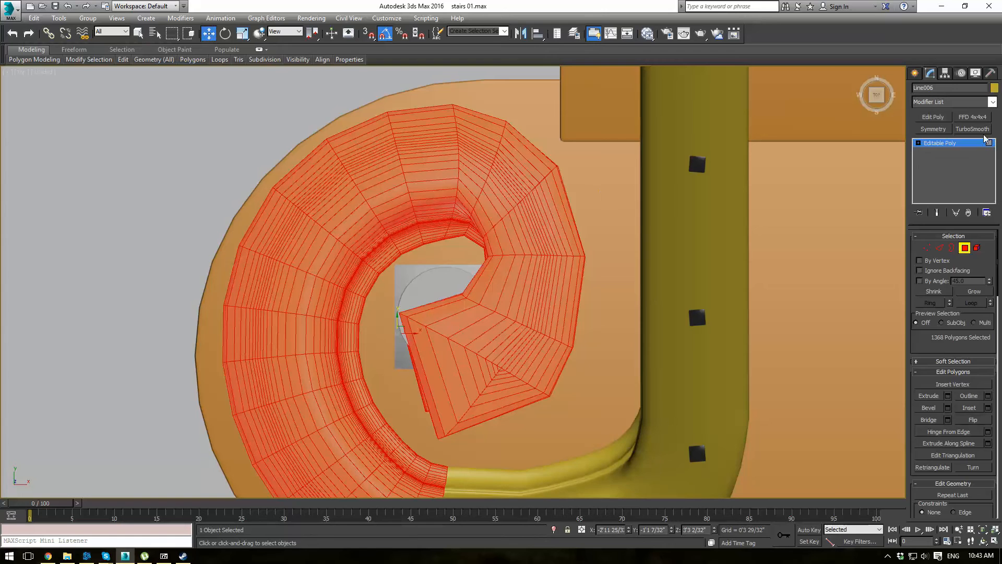
{"action": "left_click", "coordinate": [985, 118]}
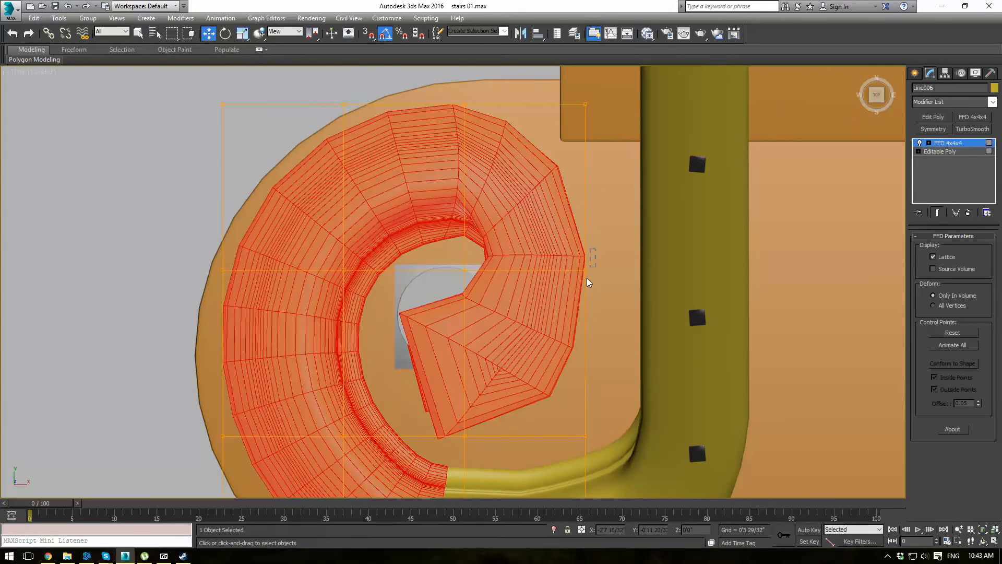
Step: Pull the FFD lattice's control points beside the straight rail outward at the scroll's middle, upper and lower corners to round its outer curve
{"action": "left_click_drag", "start_coordinate": [587, 278], "coordinate": [568, 313]}
{"action": "left_click_drag", "start_coordinate": [604, 270], "coordinate": [654, 264]}
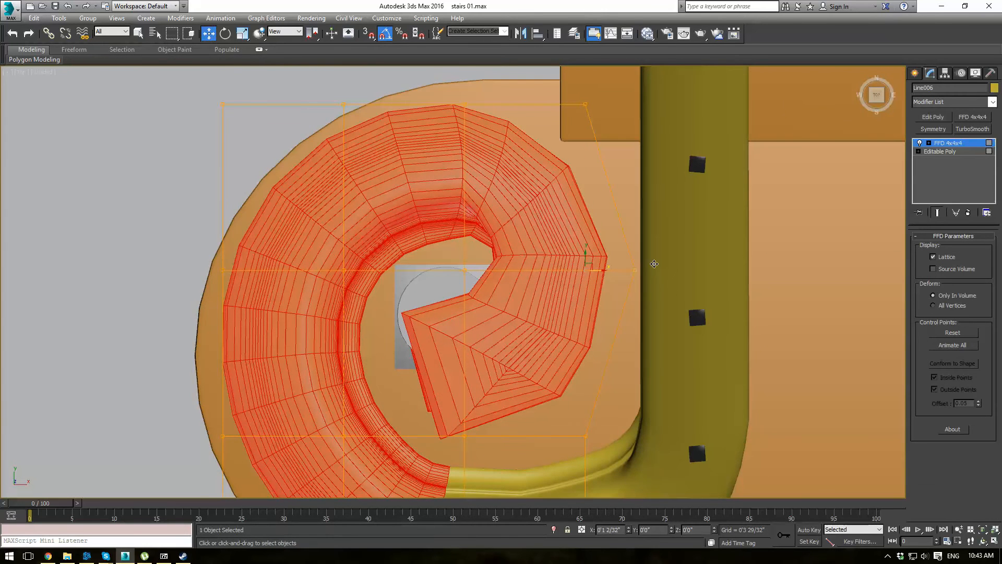
{"action": "middle_click_drag", "start_coordinate": [568, 89], "coordinate": [544, 131]}
{"action": "left_click_drag", "start_coordinate": [545, 131], "coordinate": [601, 113]}
{"action": "scroll", "coordinate": [513, 314], "scroll_direction": "down", "scroll_amount": 2}
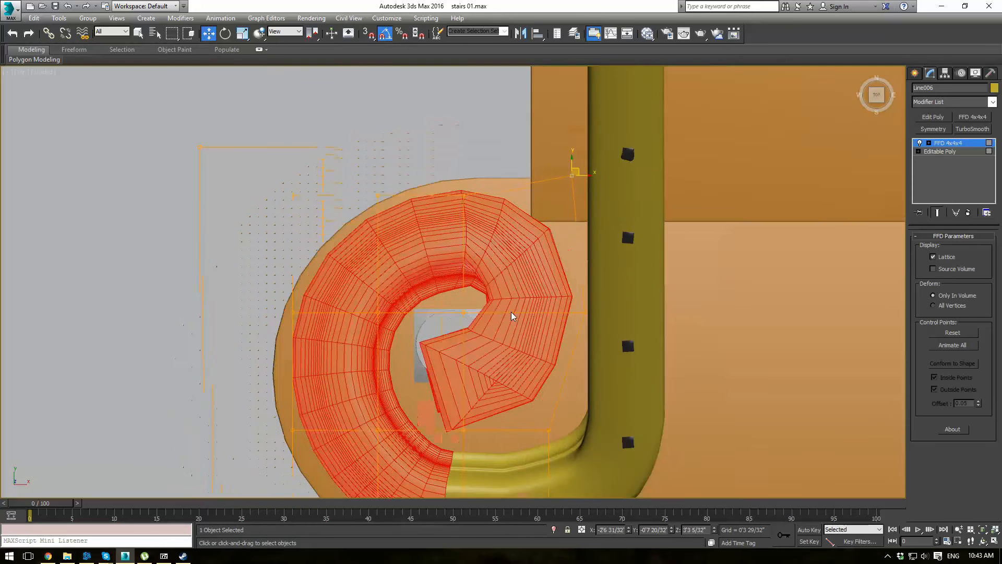
{"action": "middle_click_drag", "start_coordinate": [512, 313], "coordinate": [470, 225]}
{"action": "left_click_drag", "start_coordinate": [486, 329], "coordinate": [526, 399]}
{"action": "left_click_drag", "start_coordinate": [512, 351], "coordinate": [525, 366]}
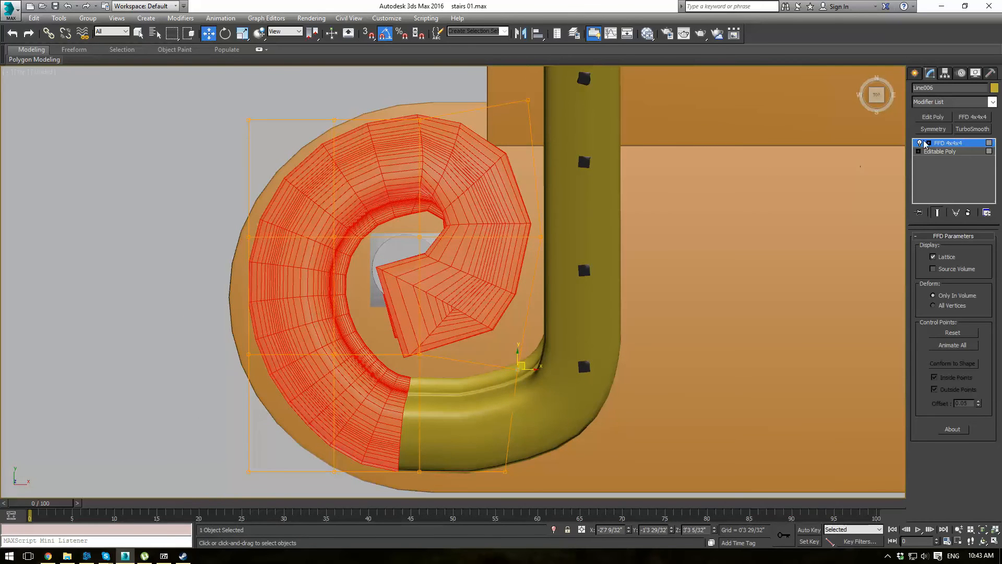
Step: Collapse the handrail to an editable poly and apply TurboSmooth with 2 iterations
{"action": "left_click", "coordinate": [941, 146]}
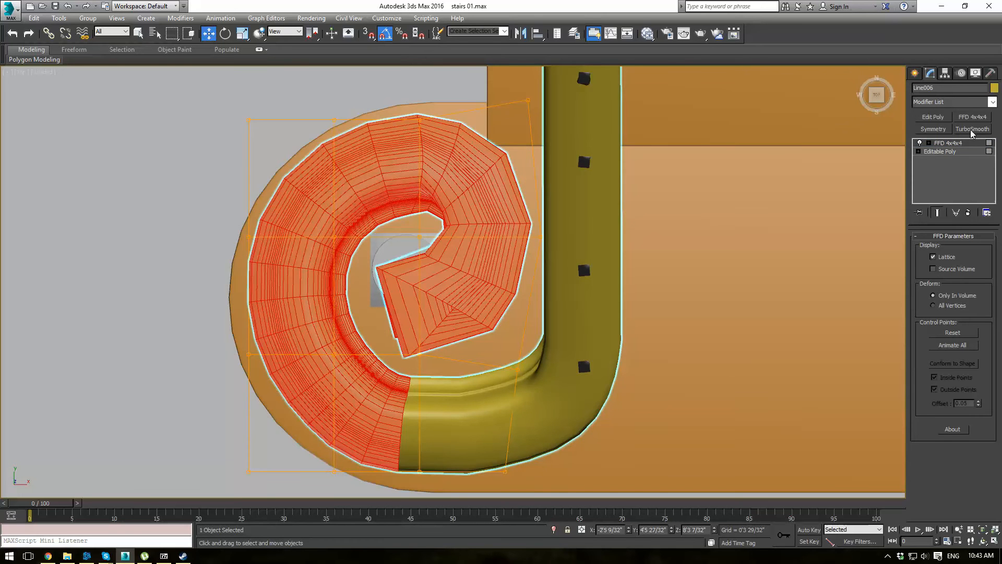
{"action": "key", "text": "alt+c"}
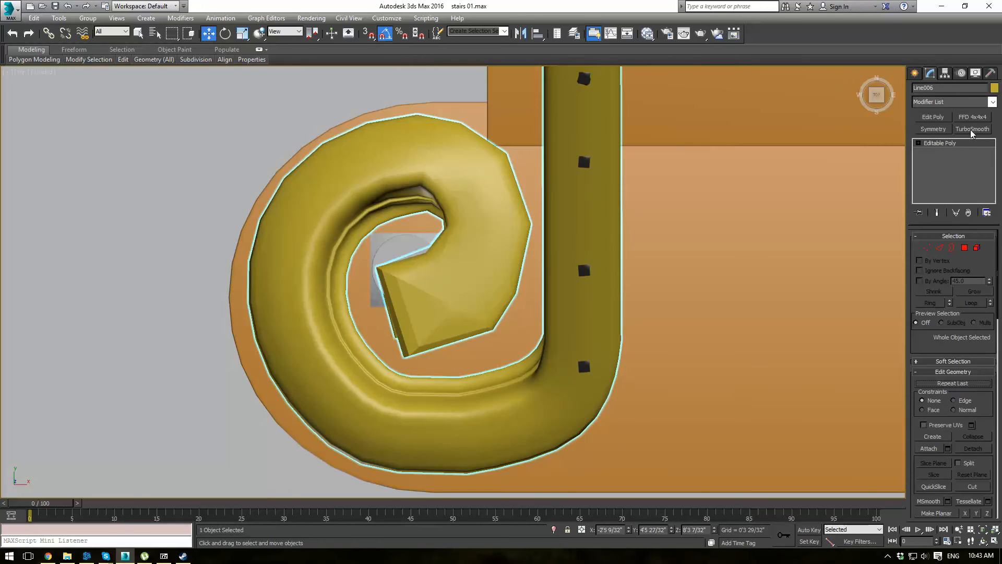
{"action": "left_click", "coordinate": [972, 129]}
{"action": "left_click", "coordinate": [988, 251]}
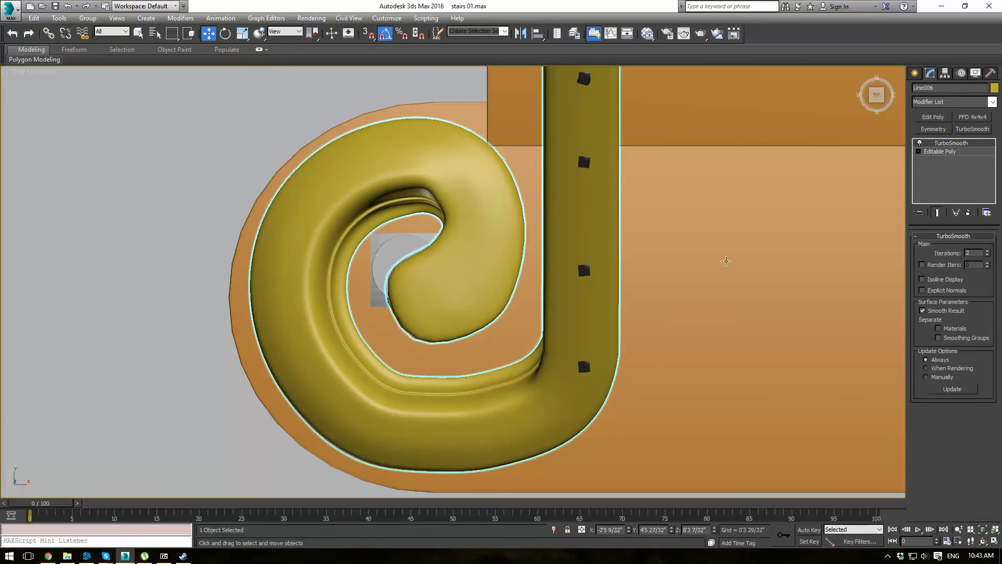
Step: Move the bottom newel post under the scroll's inner end, about 1 5/32 inches in X and -22/32 inch in Y
{"action": "left_click", "coordinate": [663, 255]}
{"action": "key", "text": "p"}
{"action": "middle_click_drag", "start_coordinate": [662, 255], "coordinate": [541, 268], "text": "alt"}
{"action": "scroll", "coordinate": [536, 207], "scroll_direction": "down", "scroll_amount": 10}
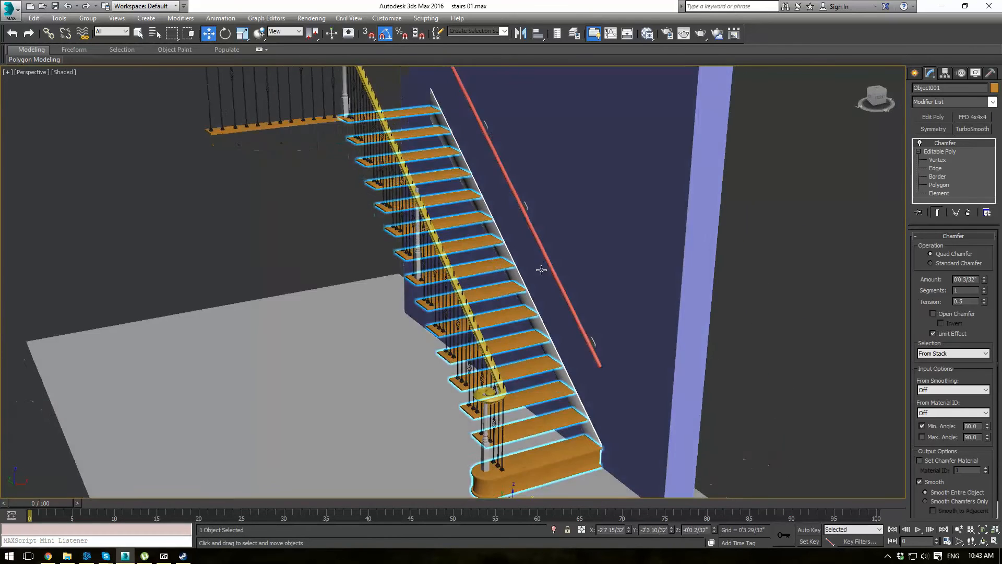
{"action": "scroll", "coordinate": [517, 292], "scroll_direction": "up", "scroll_amount": 10}
{"action": "key", "text": "t"}
{"action": "middle_click_drag", "start_coordinate": [447, 386], "coordinate": [439, 370]}
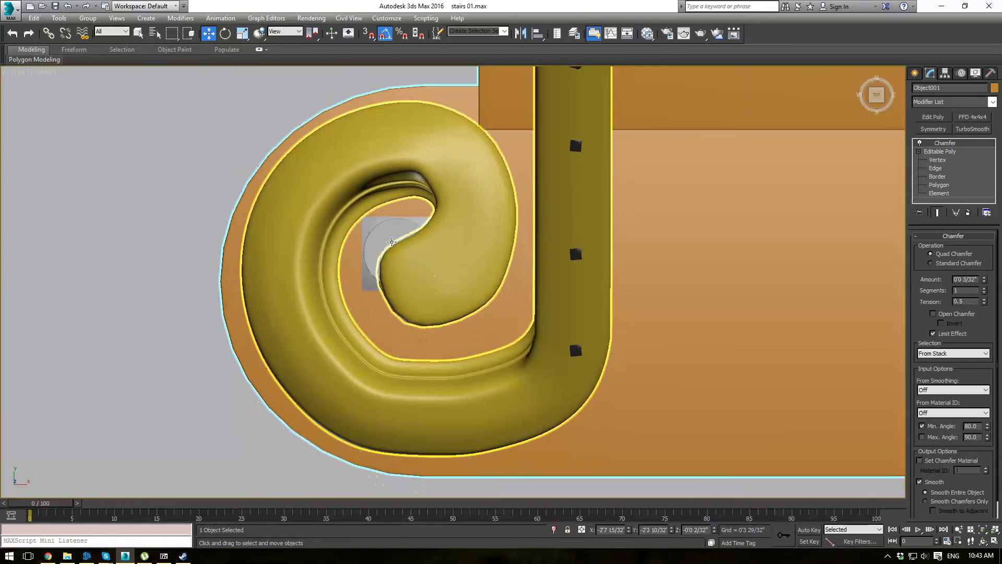
{"action": "left_click", "coordinate": [389, 232]}
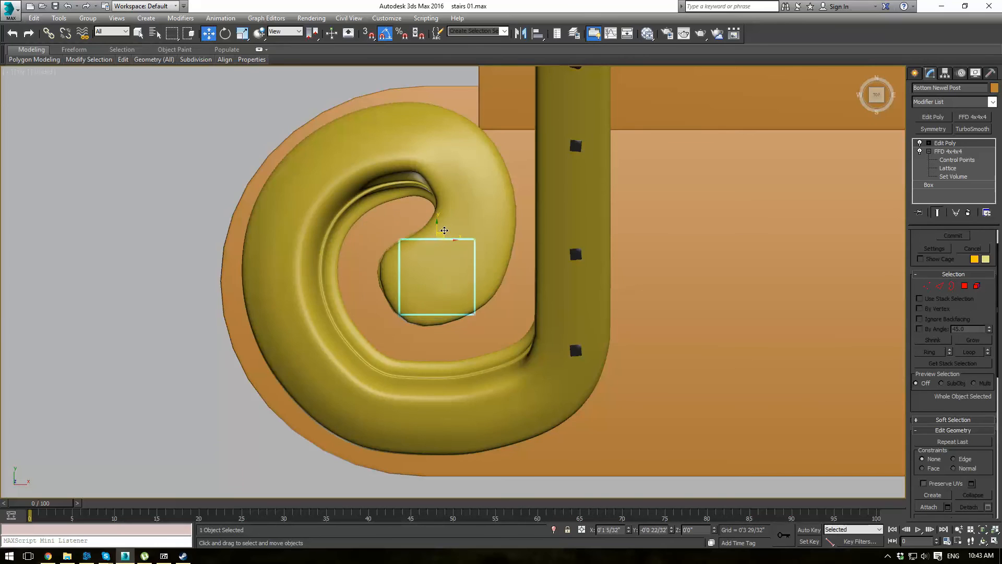
Step: Examine the scroll over the bottom newel post and the whole staircase from angled perspective views
{"action": "key", "text": "p"}
{"action": "scroll", "coordinate": [443, 293], "scroll_direction": "down", "scroll_amount": 9}
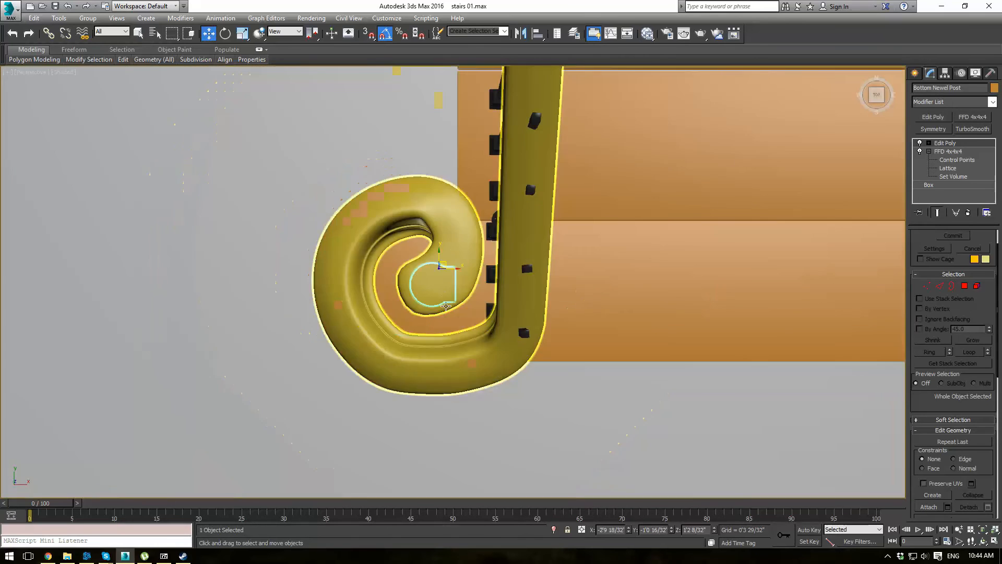
{"action": "middle_click_drag", "start_coordinate": [443, 294], "coordinate": [496, 225], "text": "alt"}
{"action": "scroll", "coordinate": [626, 350], "scroll_direction": "down", "scroll_amount": 5}
{"action": "left_click", "coordinate": [652, 376]}
{"action": "middle_click_drag", "start_coordinate": [606, 323], "coordinate": [649, 363], "text": "alt"}
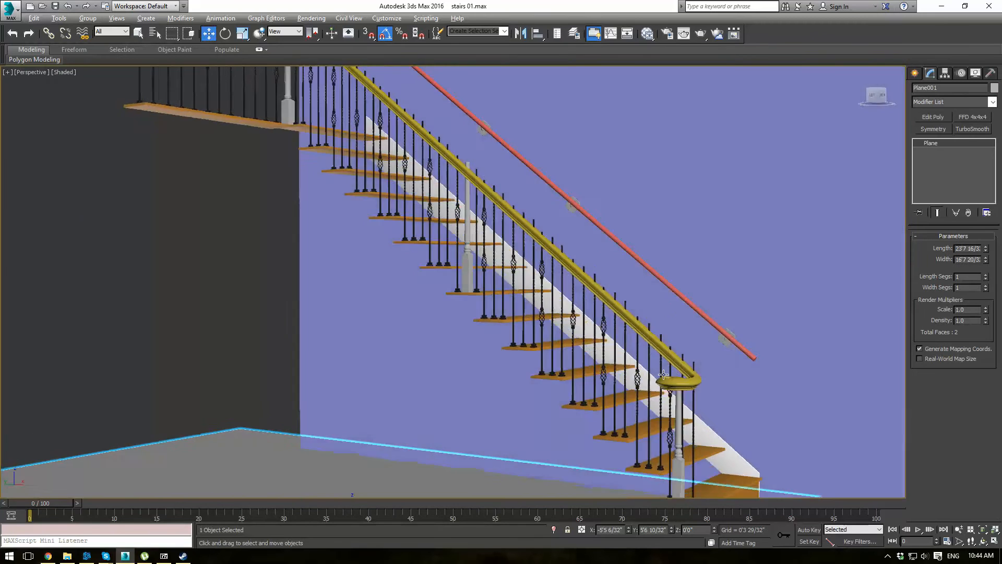
{"action": "scroll", "coordinate": [649, 362], "scroll_direction": "down", "scroll_amount": 4}
{"action": "middle_click_drag", "start_coordinate": [517, 311], "coordinate": [386, 323]}
{"action": "scroll", "coordinate": [386, 323], "scroll_direction": "up", "scroll_amount": 3}
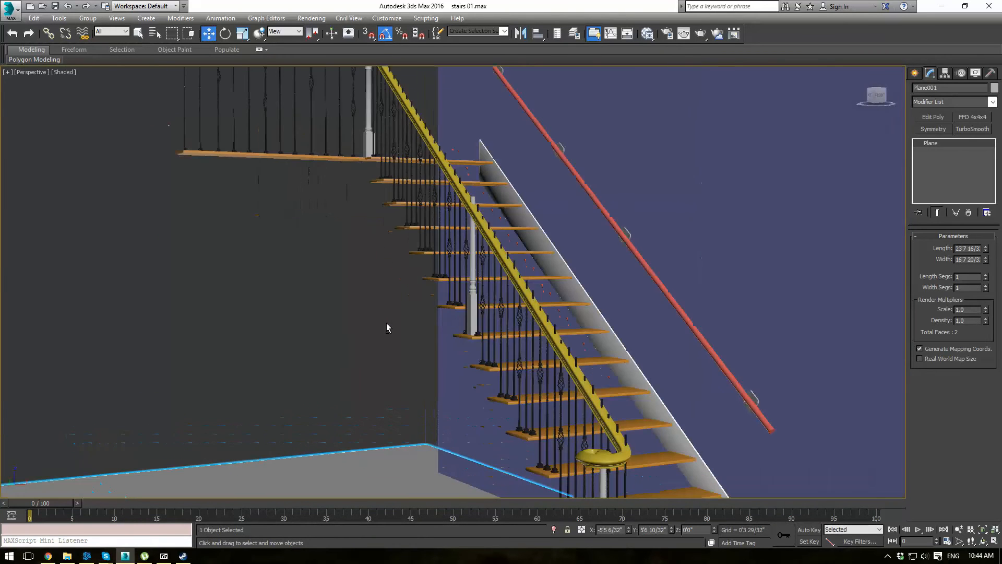
Step: Change the main handrail's object color from yellow to the treads' orange and deselect it
{"action": "left_click", "coordinate": [524, 272]}
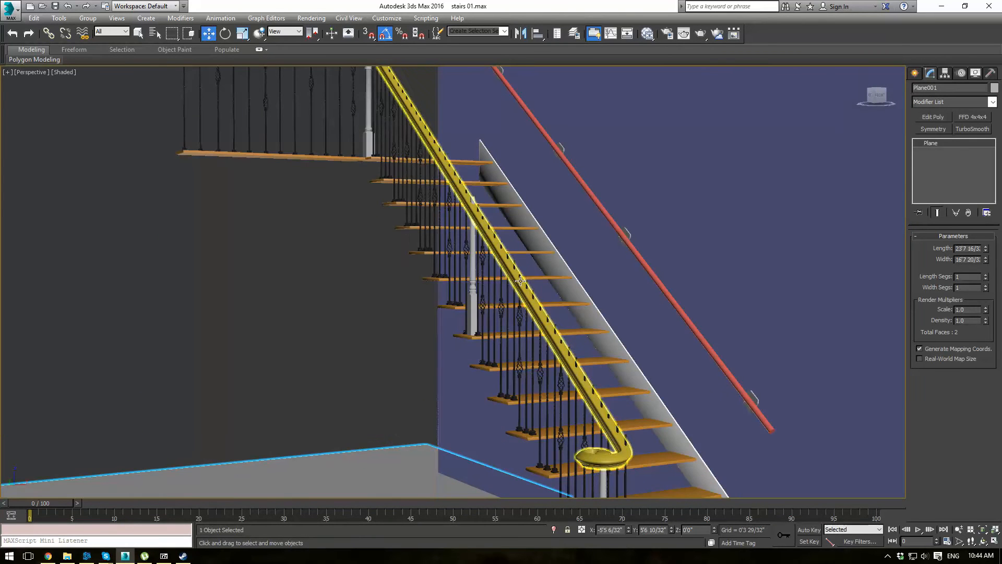
{"action": "left_click", "coordinate": [994, 88]}
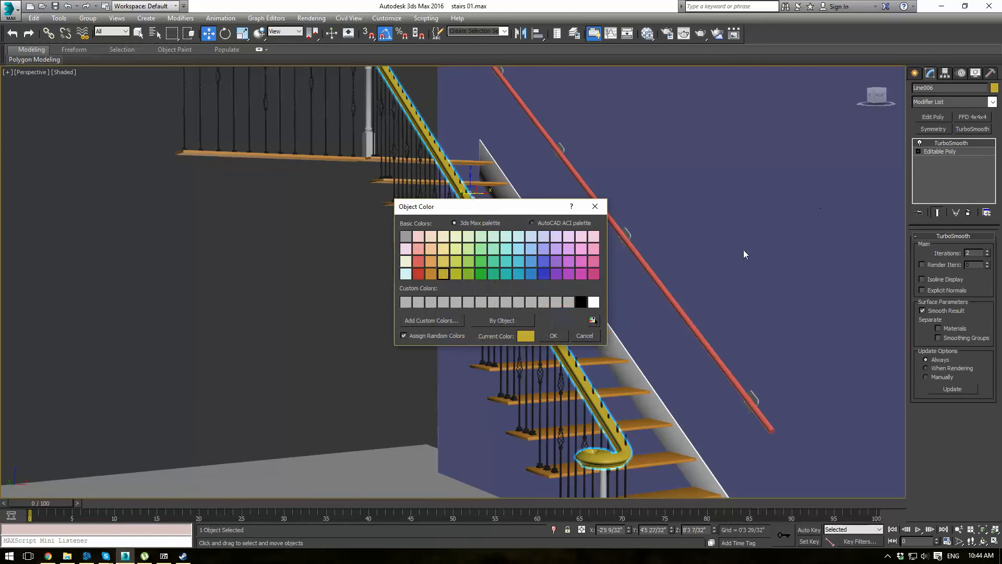
{"action": "left_click", "coordinate": [434, 274]}
{"action": "left_click", "coordinate": [553, 335]}
{"action": "left_click", "coordinate": [306, 328]}
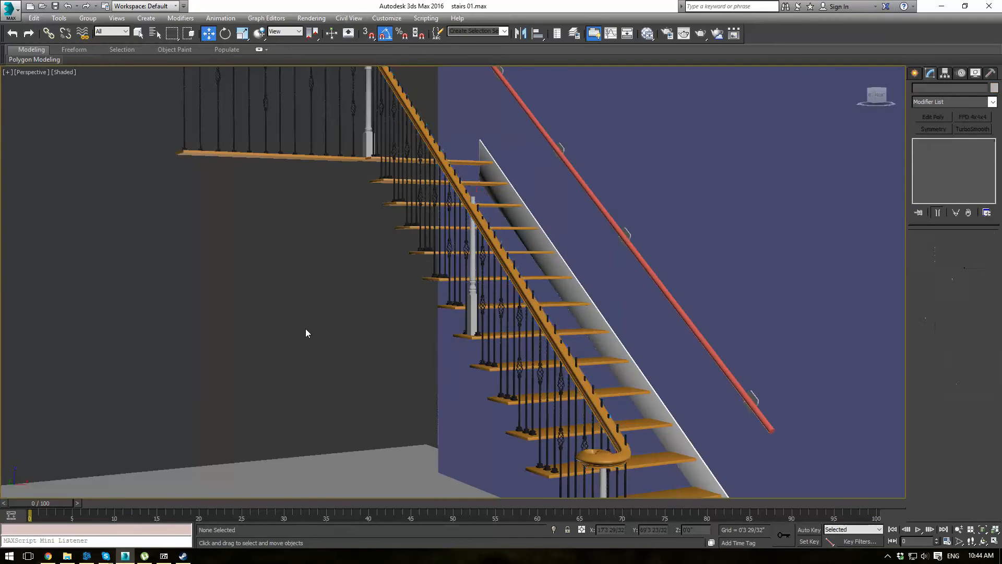
Step: Unhide all hidden objects in the staircase scene
{"action": "scroll", "coordinate": [370, 328], "scroll_direction": "down", "scroll_amount": 5}
{"action": "scroll", "coordinate": [389, 309], "scroll_direction": "up", "scroll_amount": 5}
{"action": "middle_click_drag", "start_coordinate": [406, 250], "coordinate": [428, 381]}
{"action": "scroll", "coordinate": [428, 381], "scroll_direction": "up", "scroll_amount": 2}
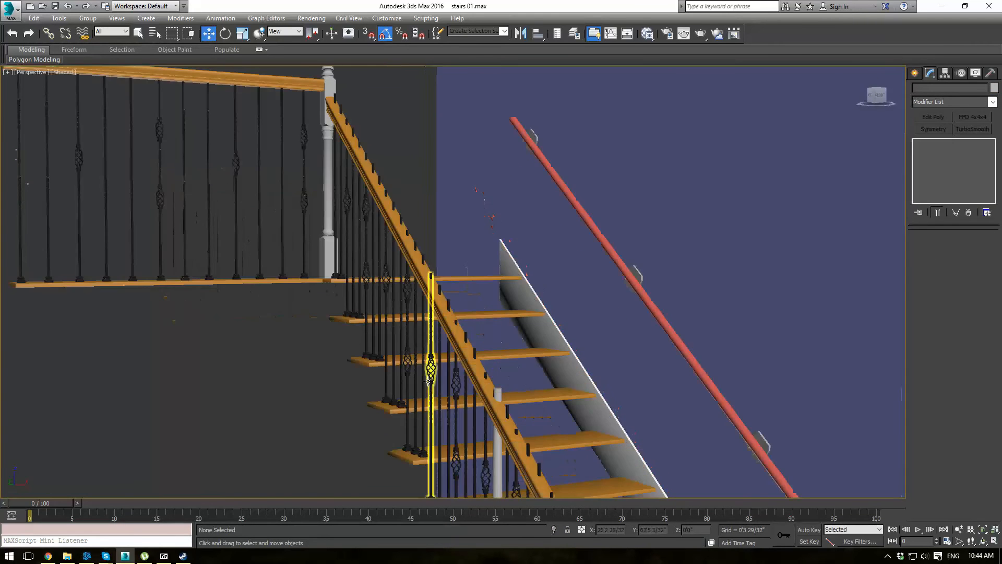
{"action": "scroll", "coordinate": [428, 381], "scroll_direction": "up", "scroll_amount": 3}
{"action": "right_click", "coordinate": [266, 390]}
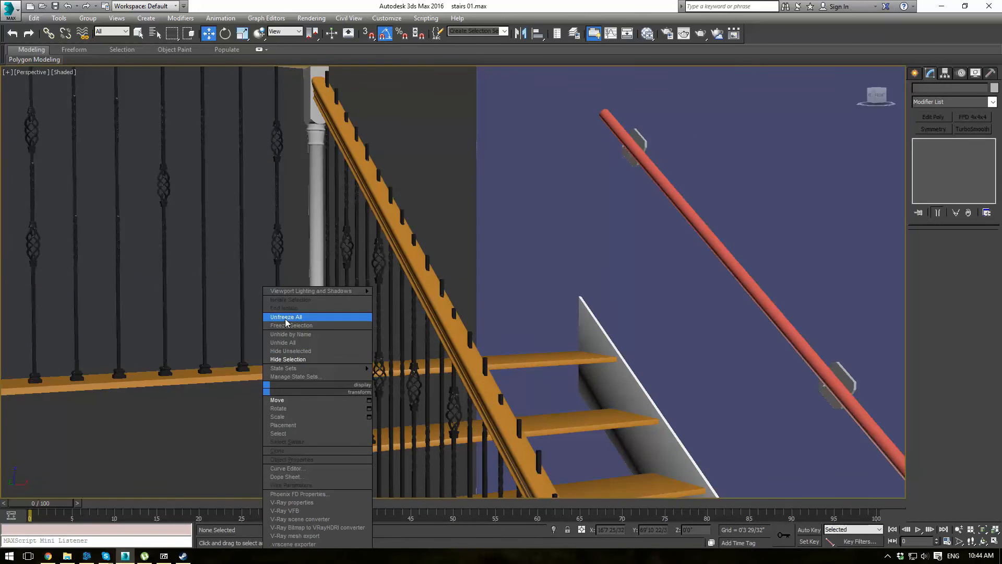
{"action": "left_click", "coordinate": [286, 342]}
Step: Delete the white sloping rail element above the wooden handrail from the white staircase object
{"action": "scroll", "coordinate": [431, 332], "scroll_direction": "down", "scroll_amount": 3}
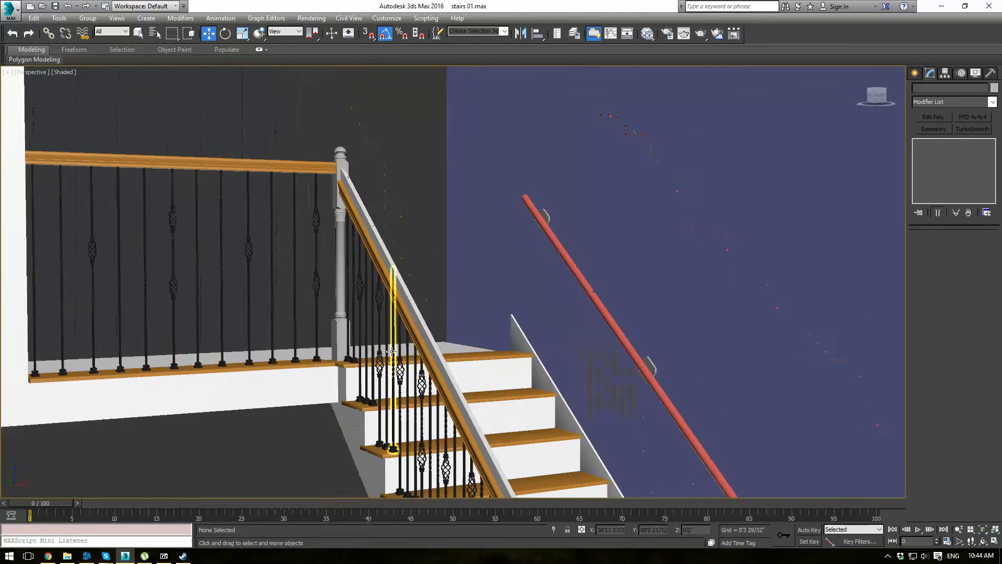
{"action": "left_click", "coordinate": [432, 332]}
{"action": "left_click", "coordinate": [976, 247]}
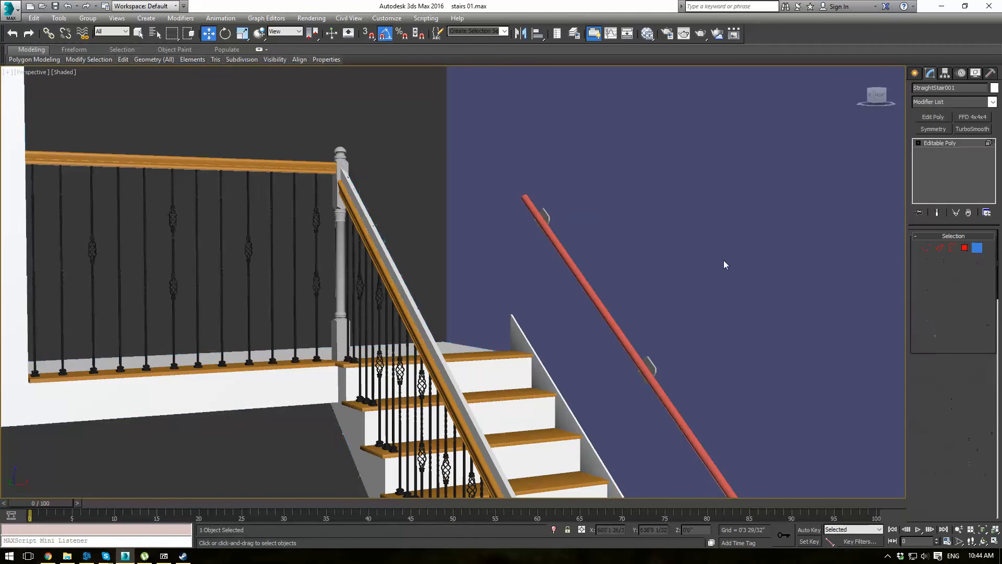
{"action": "left_click", "coordinate": [412, 302]}
{"action": "key", "text": "Delete"}
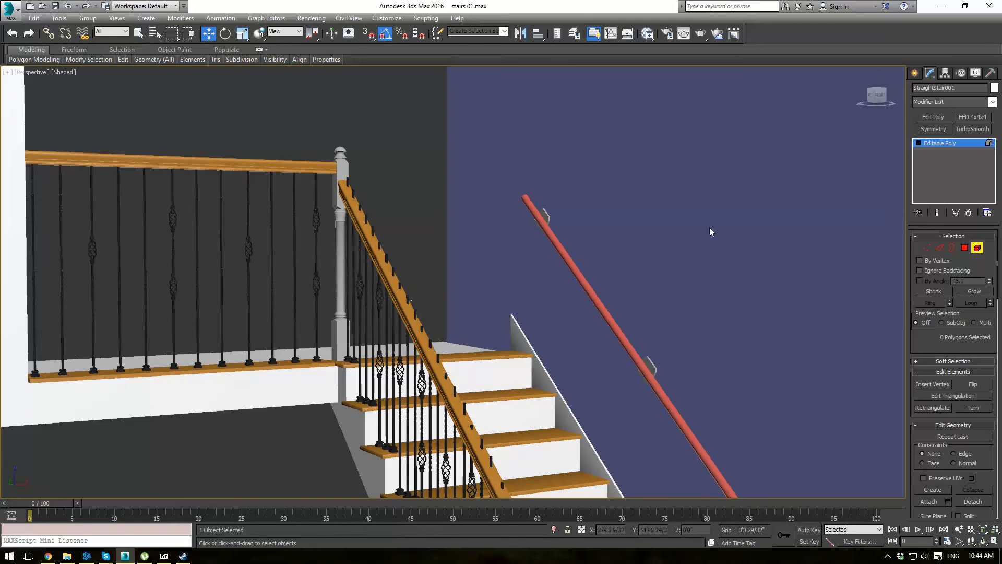
{"action": "left_click", "coordinate": [940, 143]}
Step: Select the stair baluster nearest the upper newel post and save the scene
{"action": "scroll", "coordinate": [334, 368], "scroll_direction": "down", "scroll_amount": 4}
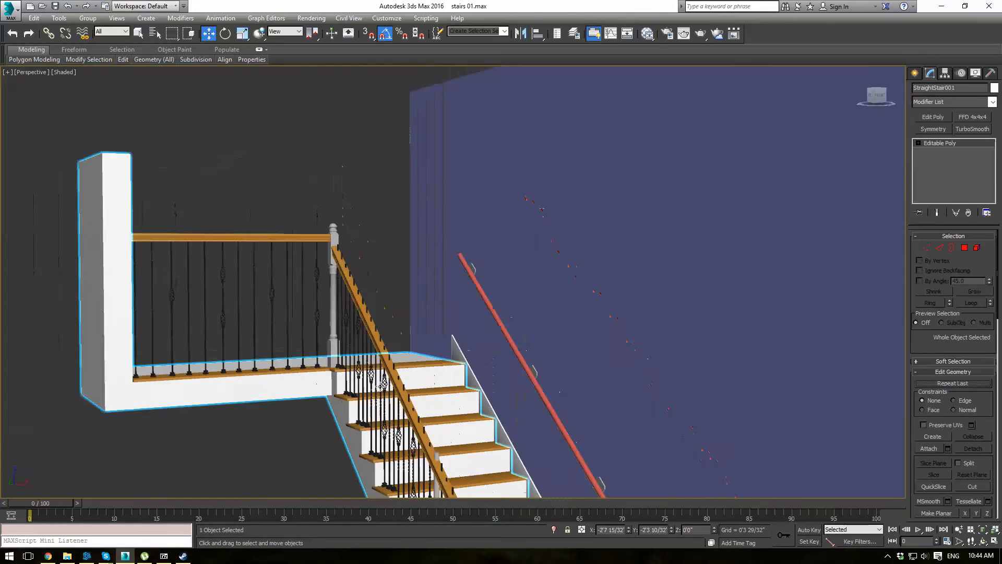
{"action": "middle_click_drag", "start_coordinate": [391, 373], "coordinate": [425, 241]}
{"action": "scroll", "coordinate": [424, 241], "scroll_direction": "up", "scroll_amount": 2}
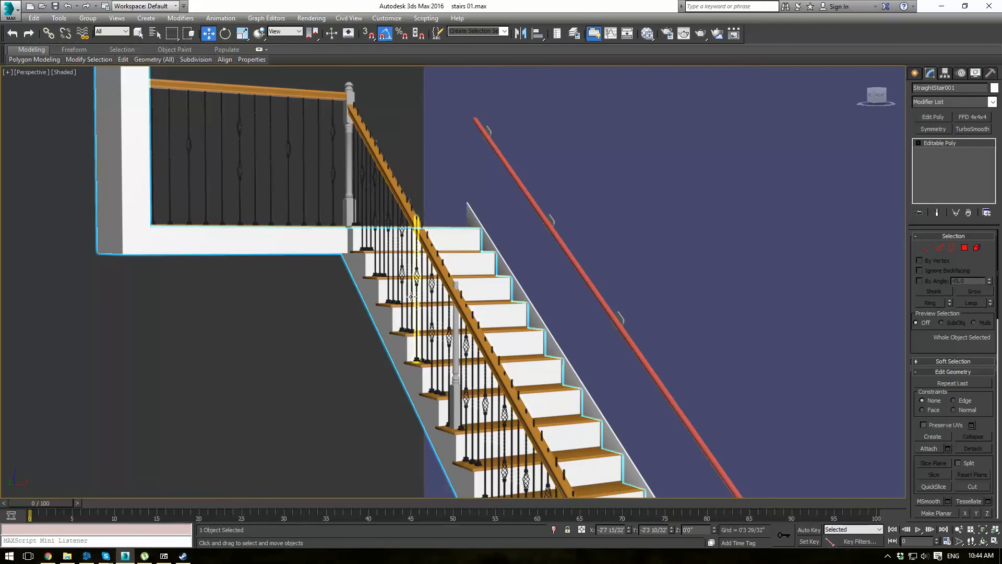
{"action": "middle_click_drag", "start_coordinate": [375, 298], "coordinate": [422, 259], "text": "alt"}
{"action": "scroll", "coordinate": [422, 258], "scroll_direction": "up", "scroll_amount": 2}
{"action": "left_click", "coordinate": [221, 193]}
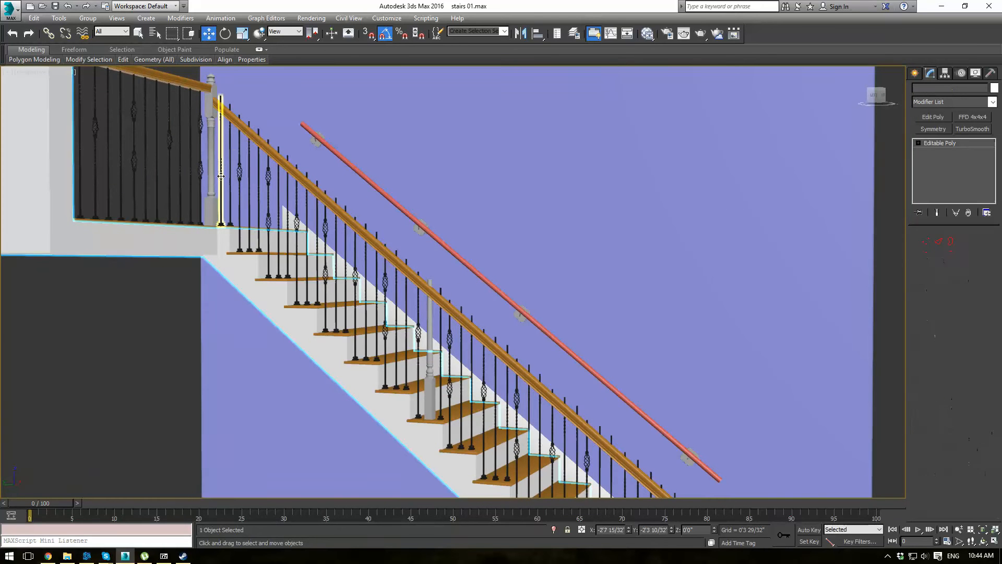
{"action": "key", "text": "ctrl+s"}
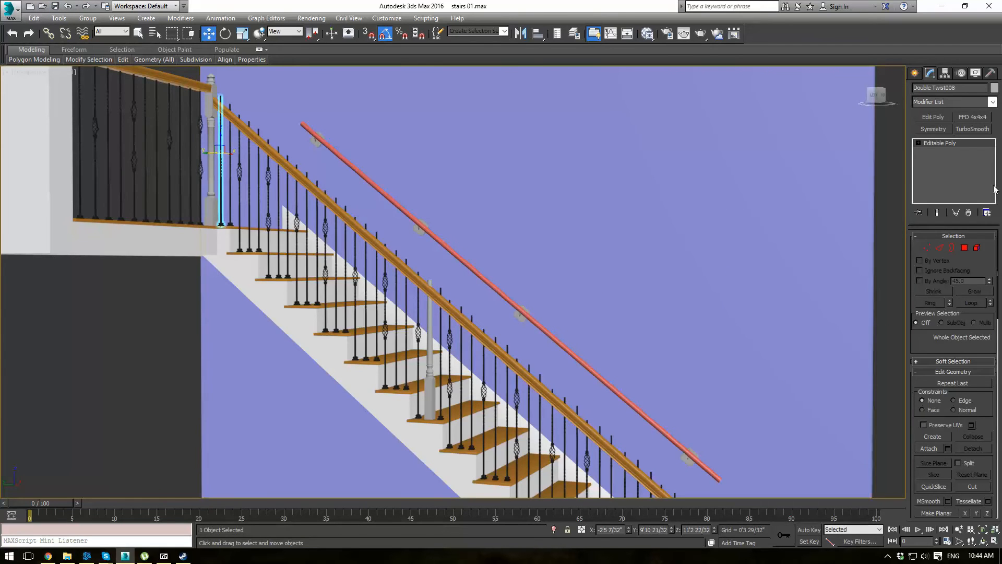
Step: Attach every baluster between the upper newel post and the middle newel post to the selected baluster, skipping the newels and handrail
{"action": "left_click", "coordinate": [930, 448]}
{"action": "left_click", "coordinate": [229, 180]}
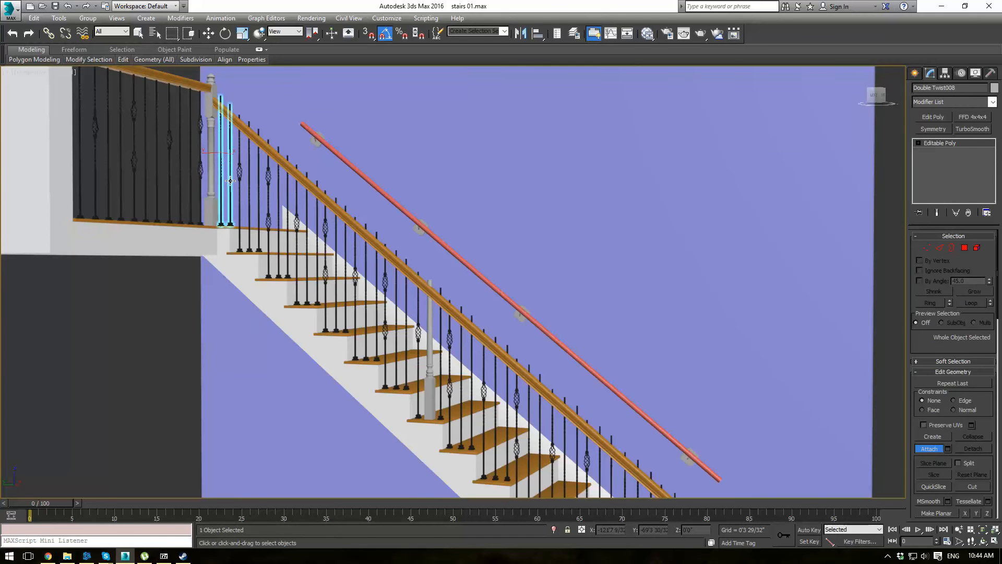
{"action": "left_click", "coordinate": [239, 176]}
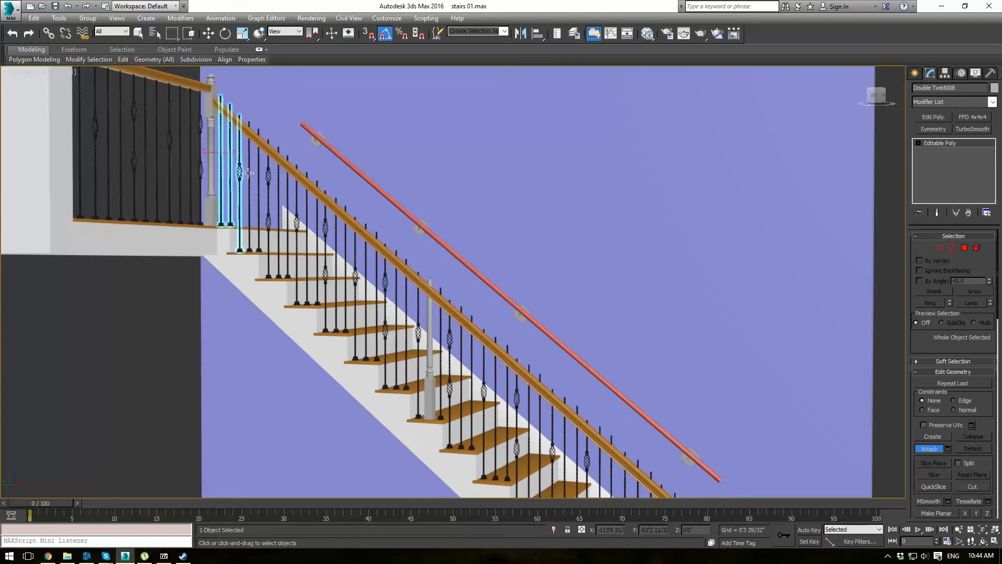
{"action": "left_click", "coordinate": [249, 171]}
{"action": "left_click", "coordinate": [259, 171]}
{"action": "left_click", "coordinate": [268, 176]}
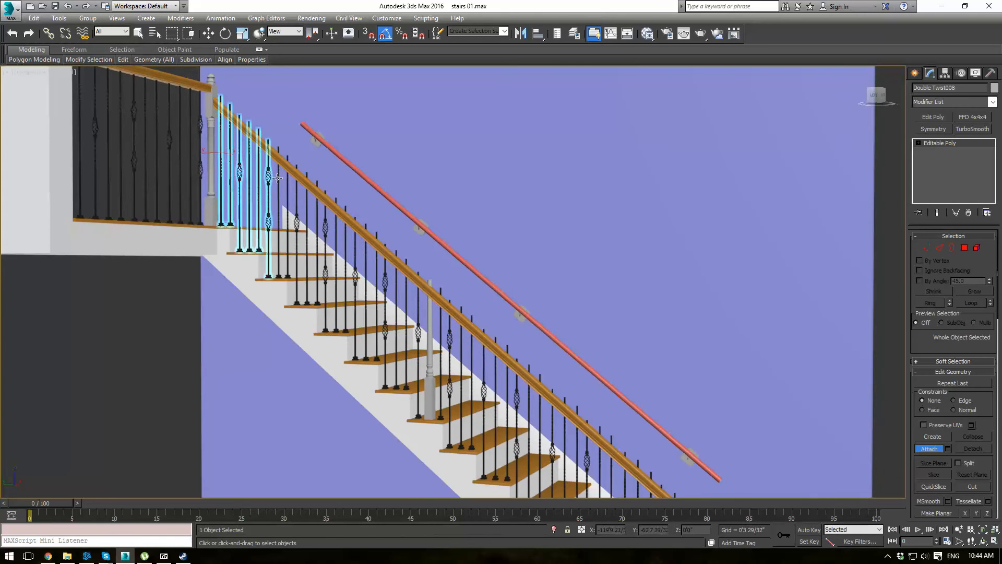
{"action": "left_click", "coordinate": [278, 181]}
{"action": "left_click", "coordinate": [287, 186]}
{"action": "left_click", "coordinate": [297, 193]}
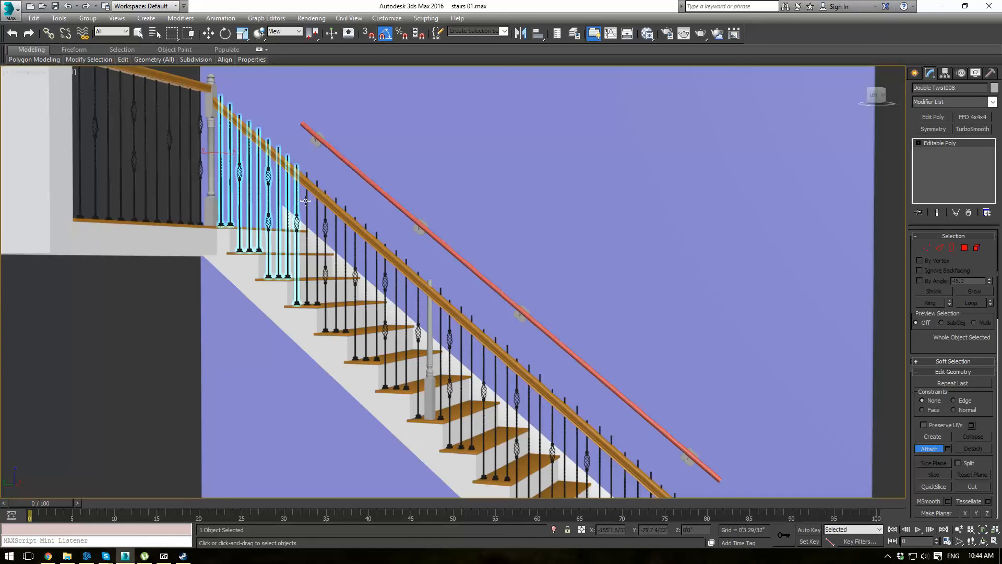
{"action": "left_click", "coordinate": [307, 203]}
{"action": "left_click", "coordinate": [316, 209]}
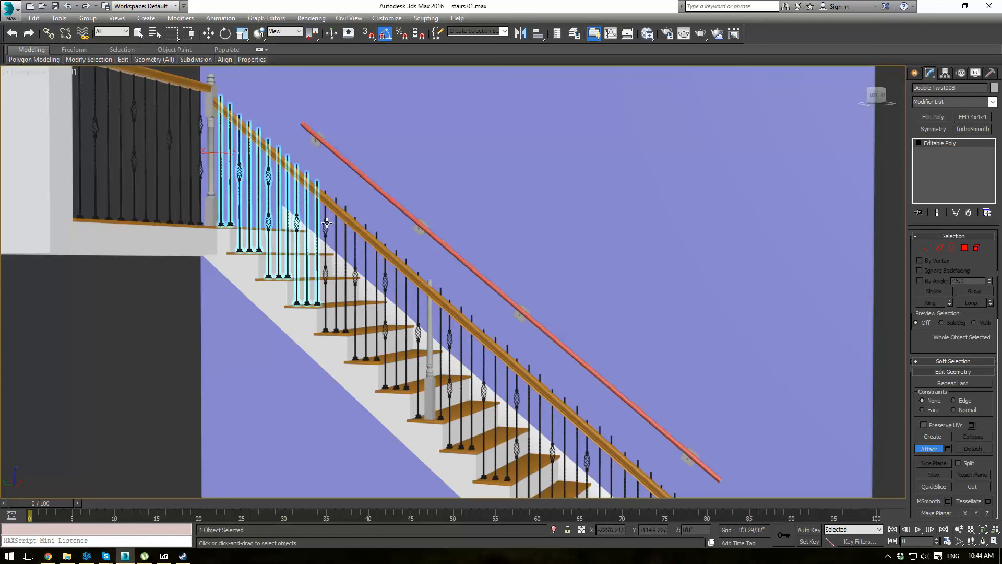
{"action": "left_click", "coordinate": [327, 224]}
{"action": "left_click", "coordinate": [336, 234]}
{"action": "left_click", "coordinate": [347, 243]}
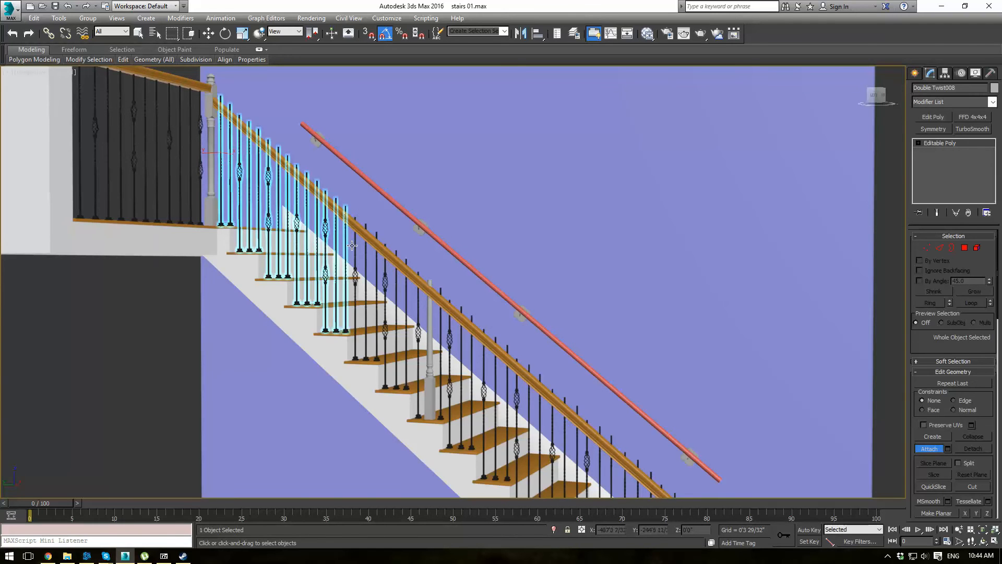
{"action": "left_click", "coordinate": [356, 248]}
{"action": "left_click", "coordinate": [367, 253]}
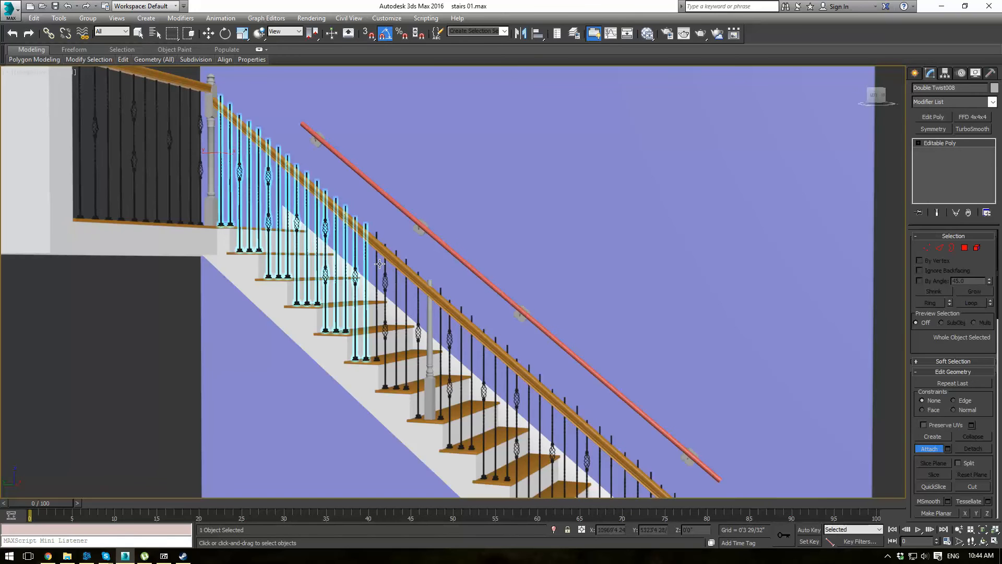
{"action": "left_click", "coordinate": [379, 262]}
{"action": "key", "text": "ctrl+z"}
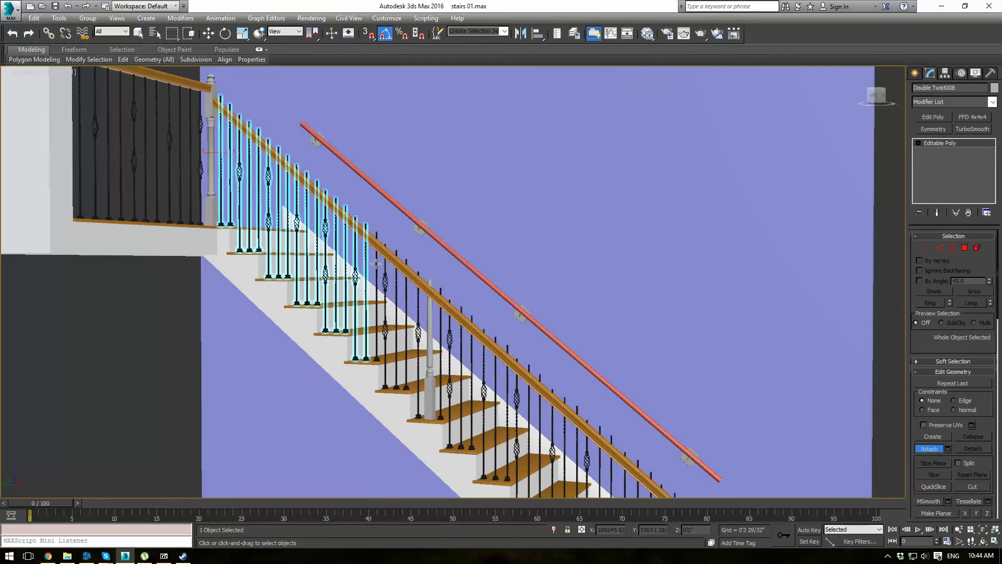
{"action": "left_click", "coordinate": [376, 264]}
{"action": "left_click", "coordinate": [386, 269]}
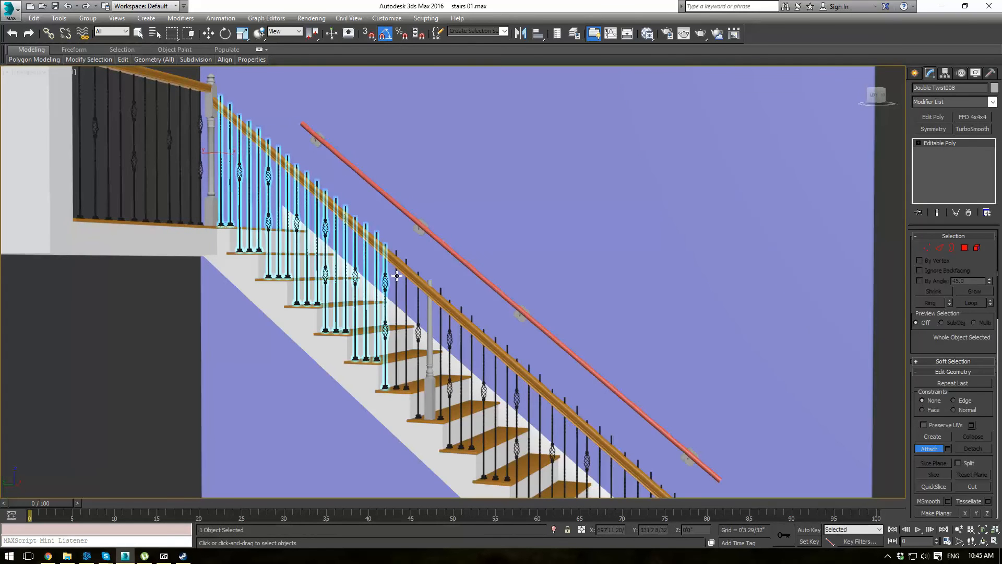
{"action": "left_click", "coordinate": [397, 276]}
{"action": "left_click", "coordinate": [407, 285]}
{"action": "left_click", "coordinate": [417, 294]}
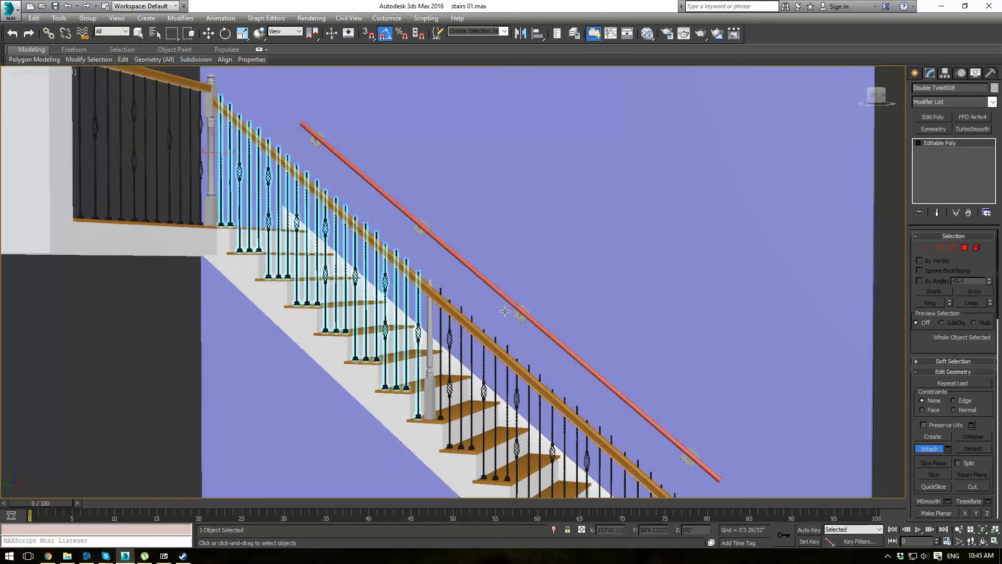
Step: Attach the remaining balusters from just below the middle newel post down to the scrolled bottom newel, and end attaching
{"action": "middle_click_drag", "start_coordinate": [447, 316], "coordinate": [406, 202]}
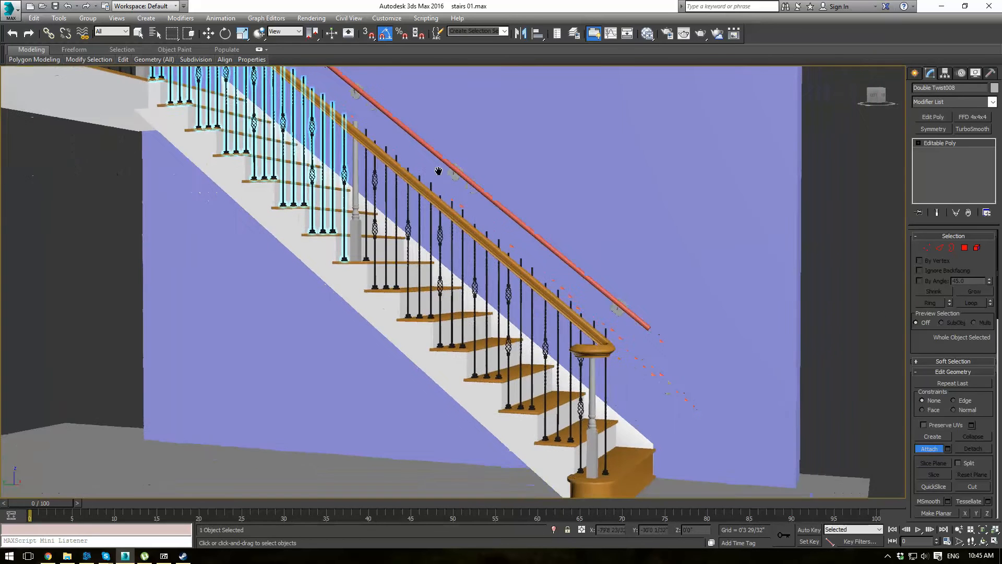
{"action": "scroll", "coordinate": [406, 201], "scroll_direction": "up", "scroll_amount": 3}
{"action": "left_click", "coordinate": [340, 158]}
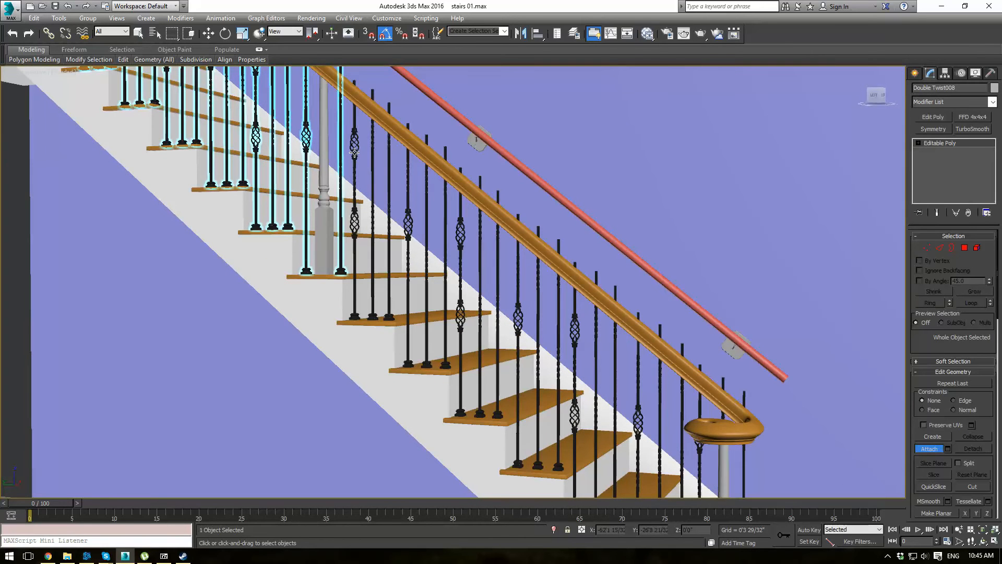
{"action": "left_click", "coordinate": [354, 152]}
{"action": "left_click", "coordinate": [373, 165]}
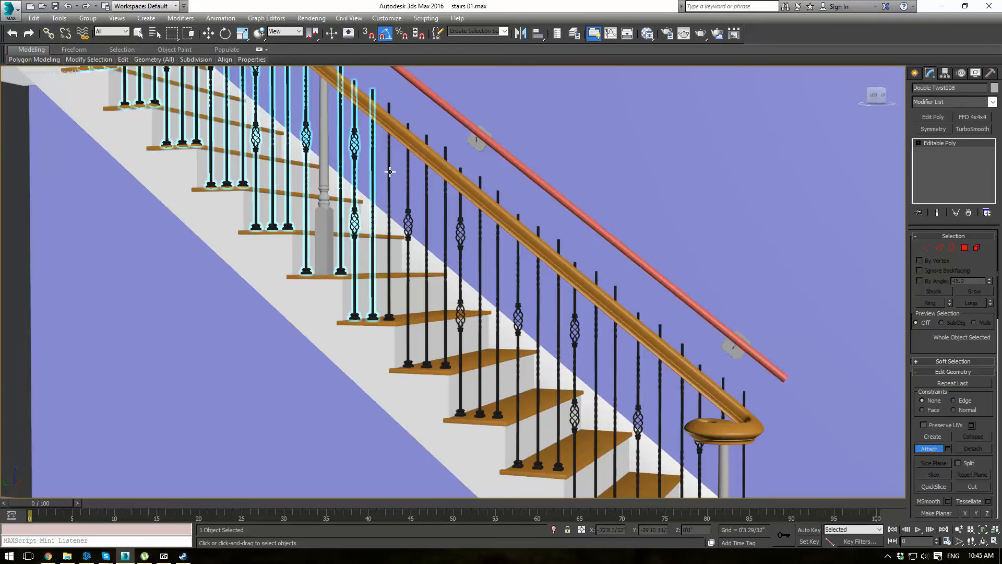
{"action": "left_click", "coordinate": [389, 172]}
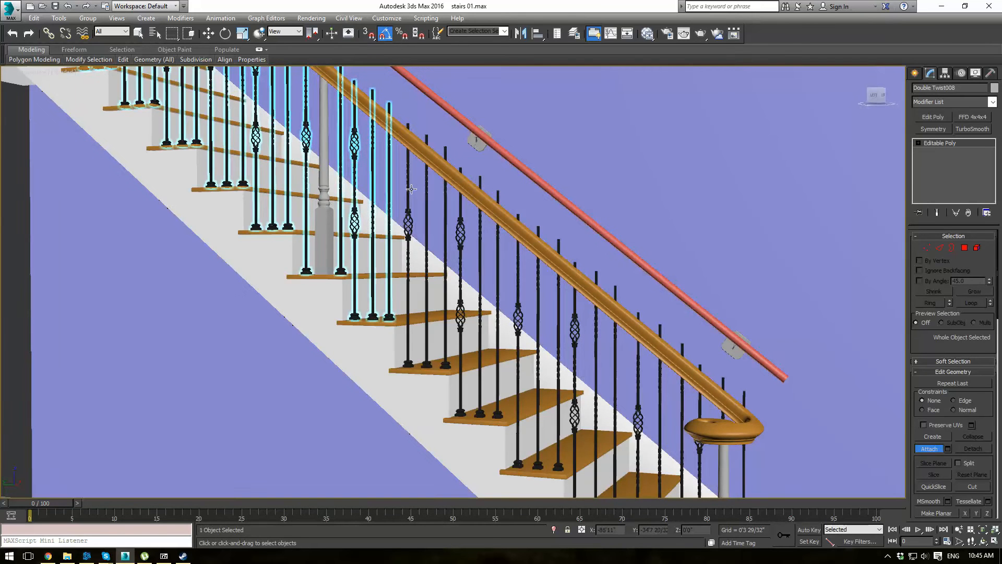
{"action": "left_click", "coordinate": [410, 189]}
{"action": "left_click", "coordinate": [428, 198]}
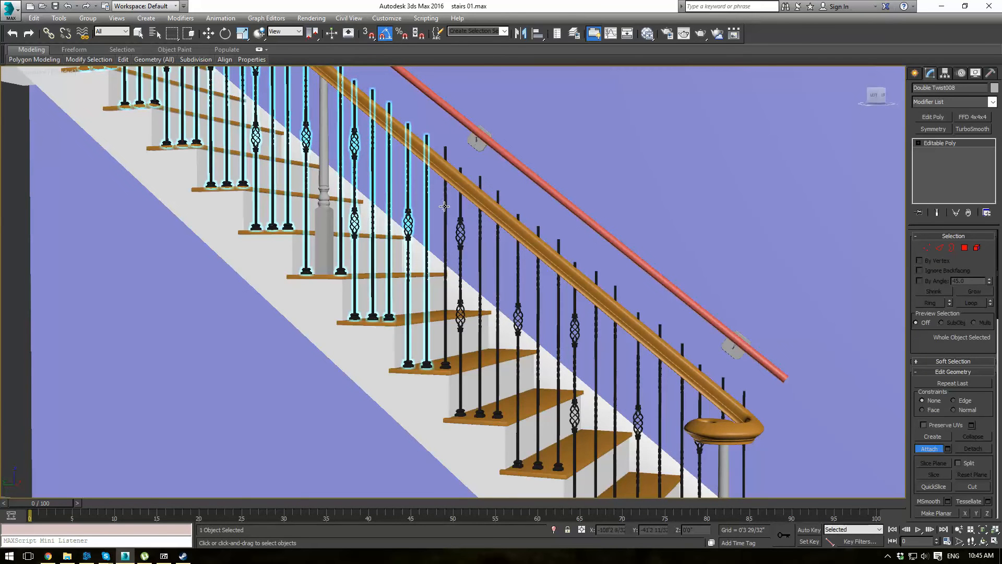
{"action": "left_click", "coordinate": [444, 208]}
{"action": "left_click", "coordinate": [461, 230]}
{"action": "left_click", "coordinate": [480, 247]}
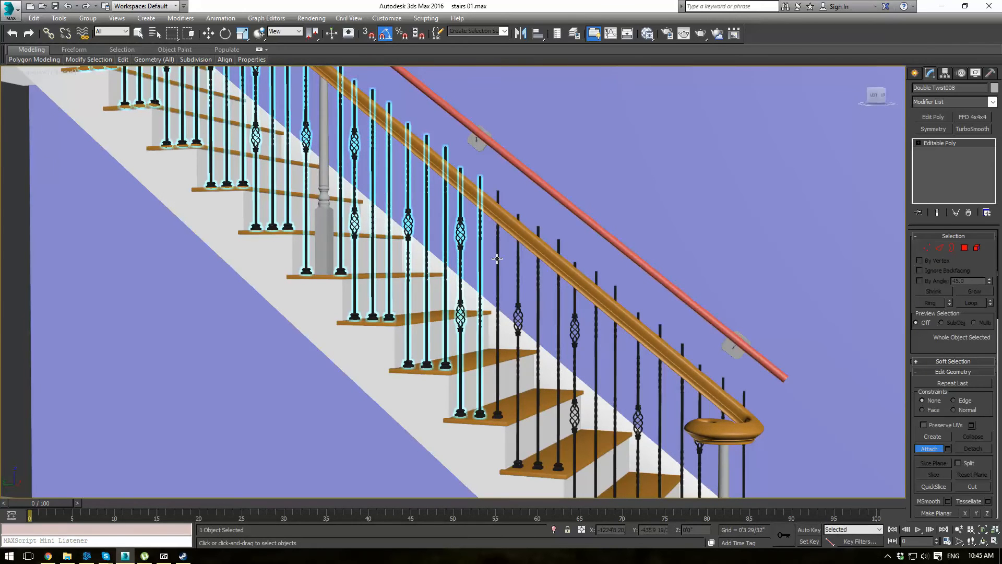
{"action": "left_click", "coordinate": [497, 258]}
{"action": "left_click", "coordinate": [518, 279]}
{"action": "left_click", "coordinate": [538, 293]}
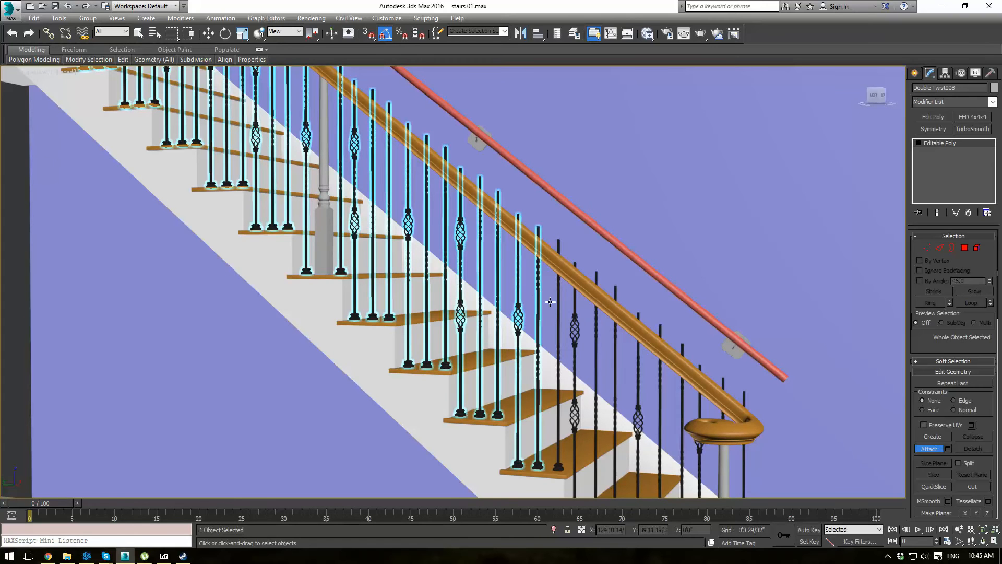
{"action": "left_click", "coordinate": [558, 304]}
{"action": "left_click", "coordinate": [574, 317]}
{"action": "middle_click_drag", "start_coordinate": [574, 317], "coordinate": [520, 244]}
{"action": "left_click", "coordinate": [516, 242]}
{"action": "left_click", "coordinate": [535, 254]}
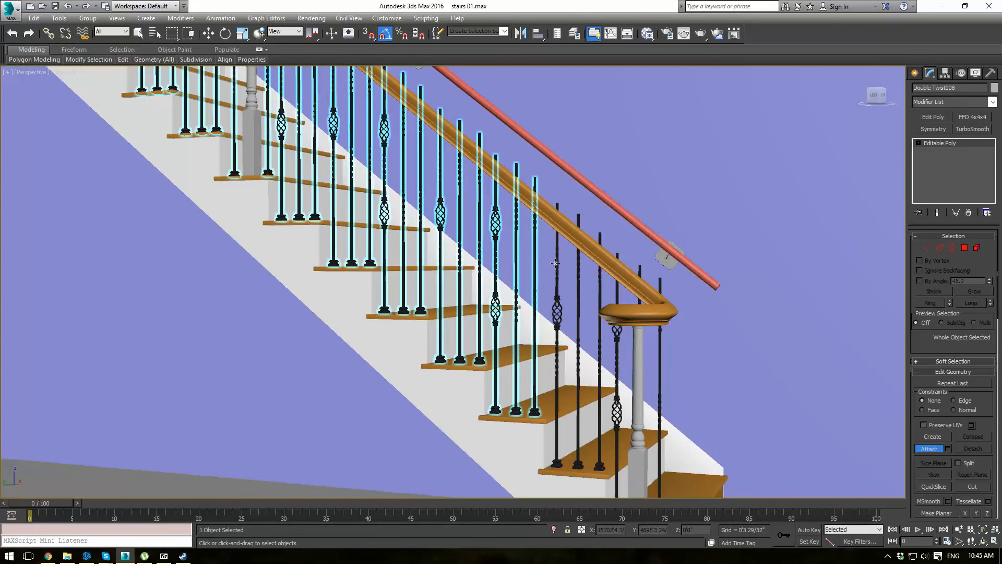
{"action": "left_click", "coordinate": [557, 265]}
{"action": "left_click", "coordinate": [577, 277]}
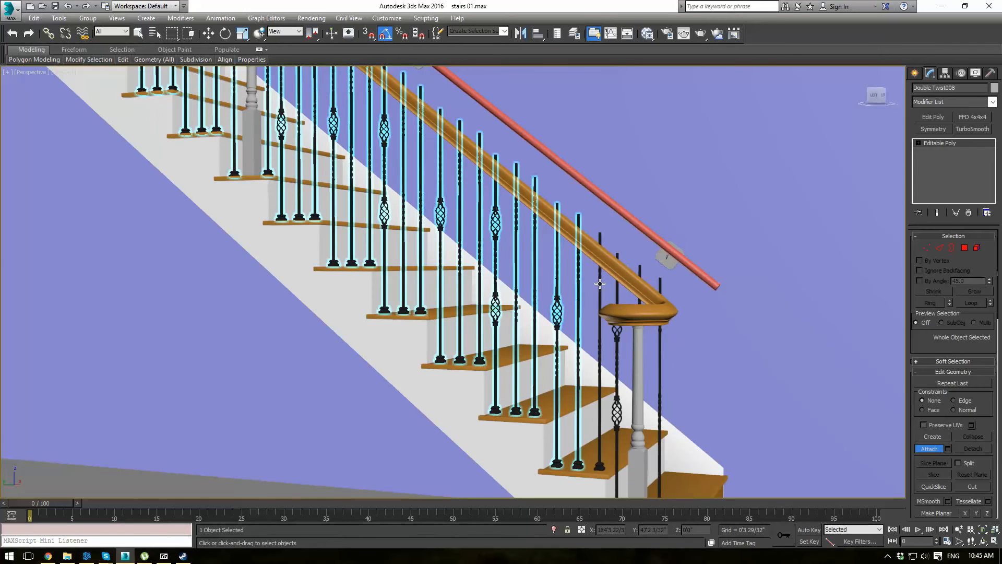
{"action": "left_click", "coordinate": [600, 283]}
{"action": "left_click", "coordinate": [617, 296]}
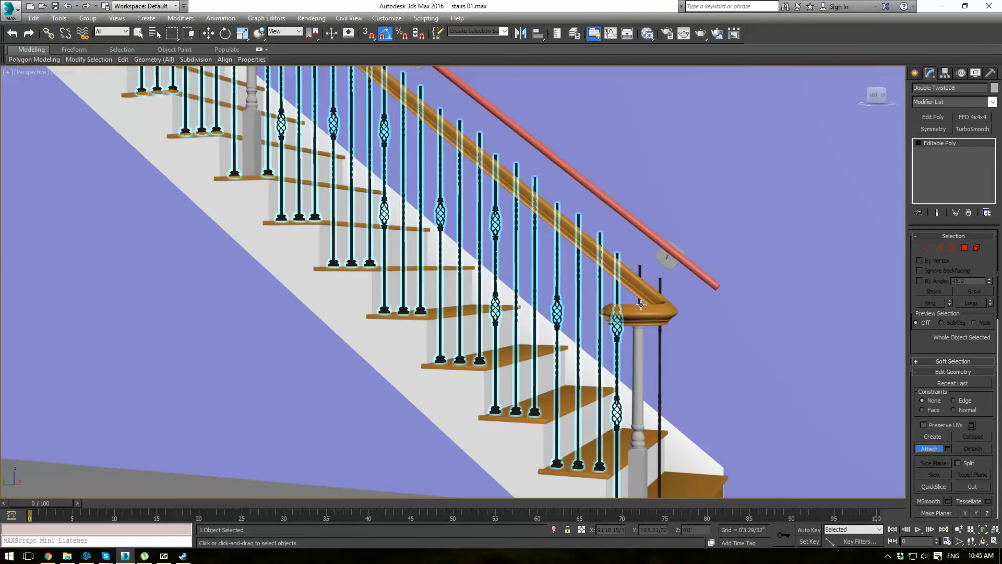
{"action": "left_click", "coordinate": [641, 304]}
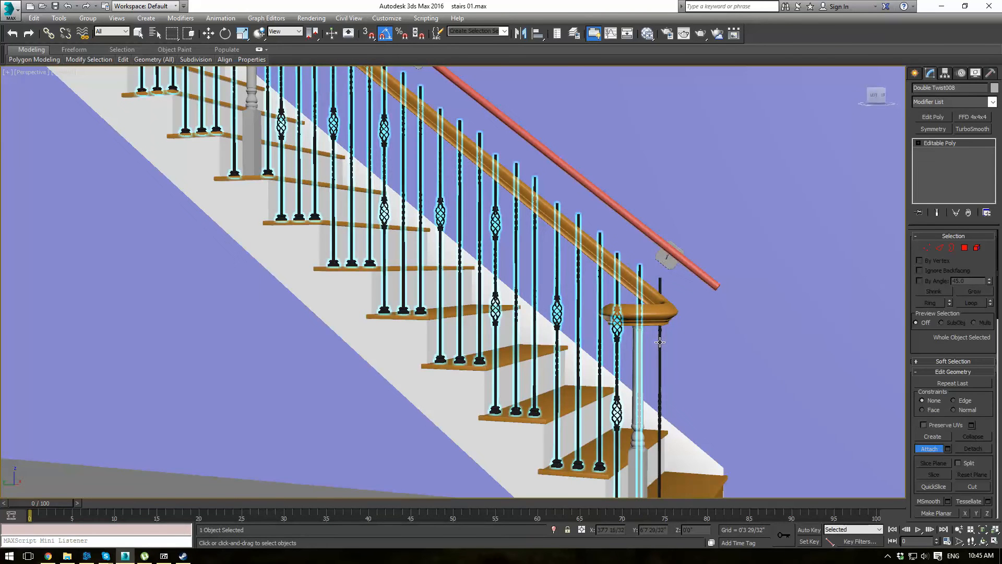
{"action": "left_click", "coordinate": [659, 342]}
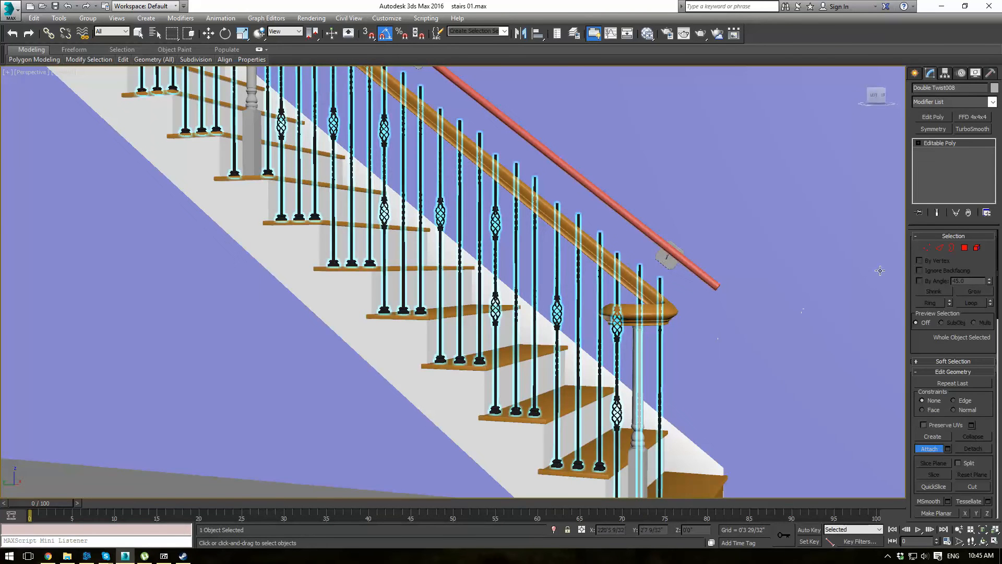
{"action": "left_click", "coordinate": [929, 448]}
Step: Select all elements of the combined baluster object at Element level and show the flight in the Left view
{"action": "left_click", "coordinate": [977, 247]}
{"action": "key", "text": "ctrl+a"}
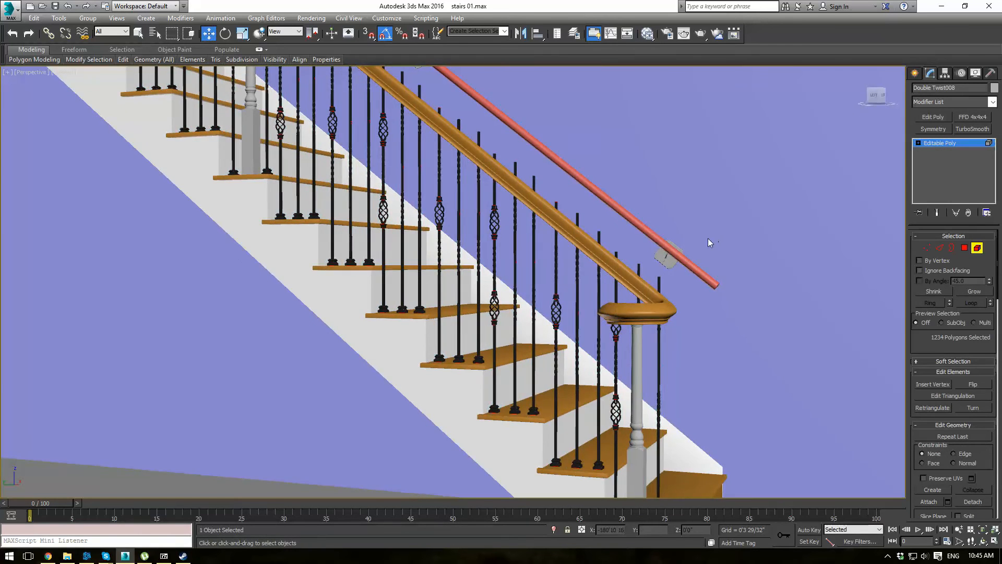
{"action": "key", "text": "l"}
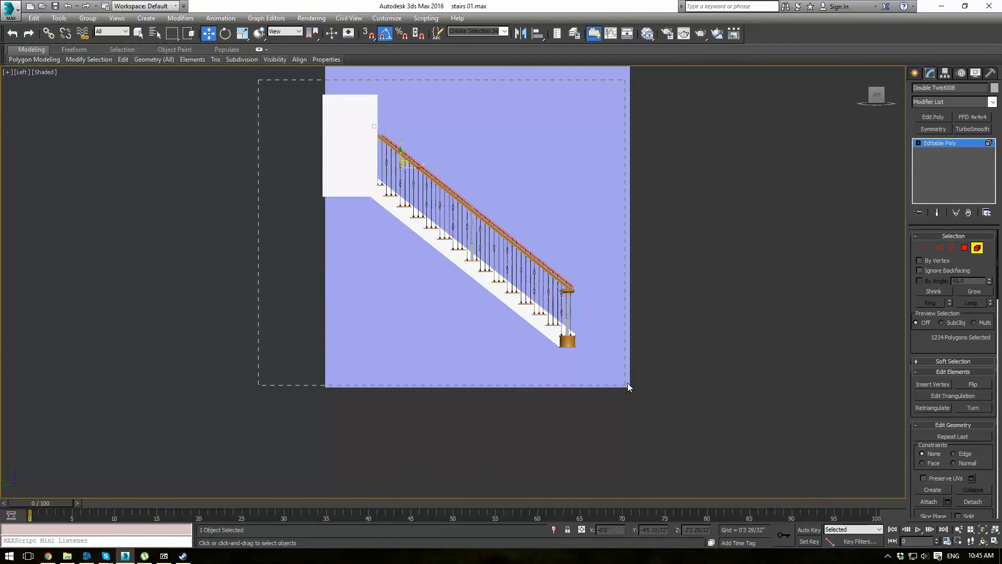
{"action": "key", "text": "ctrl+a"}
{"action": "scroll", "coordinate": [622, 349], "scroll_direction": "up", "scroll_amount": 4}
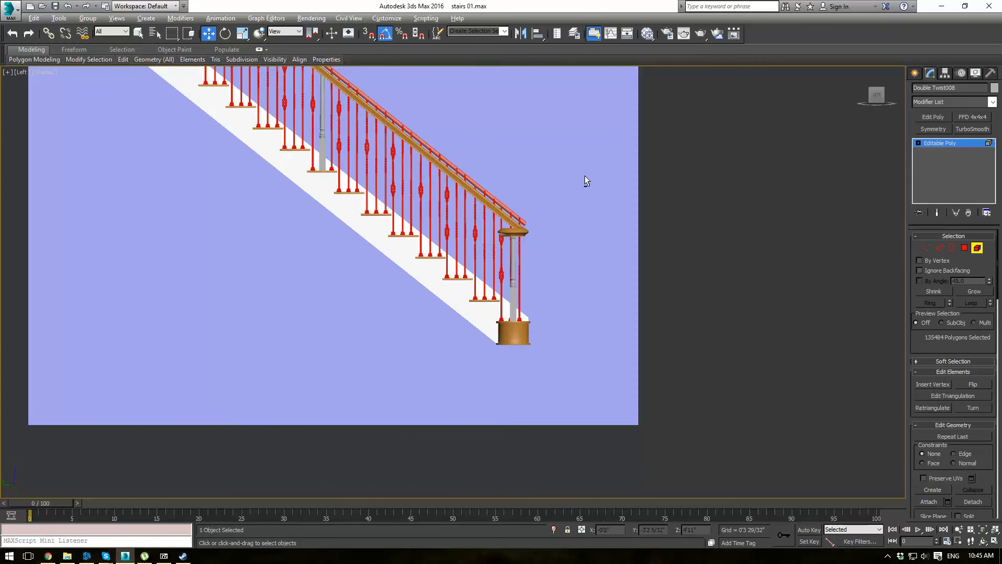
Step: Deselect the baluster shafts and baskets along the lower flight up to just past the middle newel post, keeping their base shoes selected
{"action": "left_click_drag", "start_coordinate": [584, 177], "coordinate": [499, 295]}
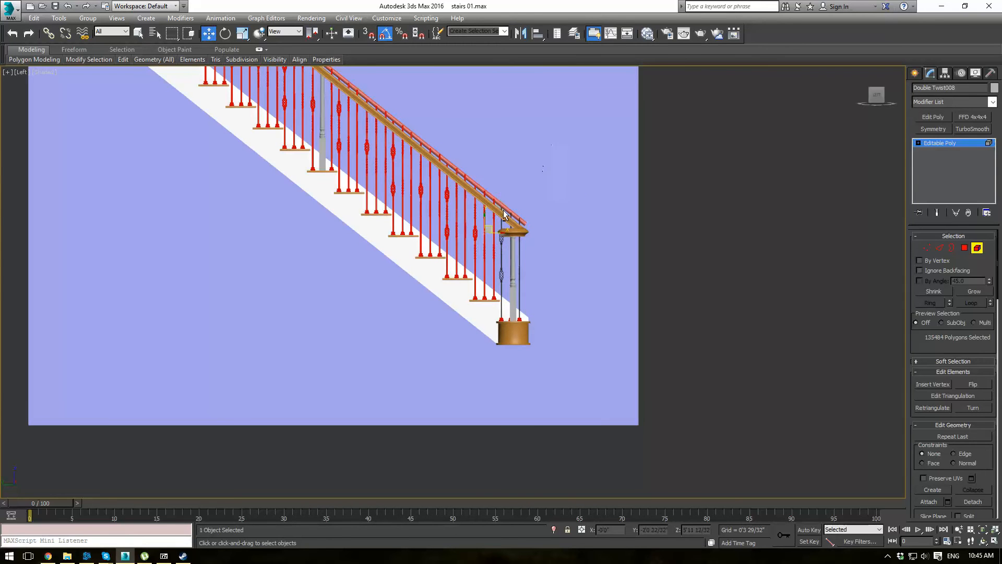
{"action": "left_click_drag", "start_coordinate": [544, 139], "coordinate": [449, 267]}
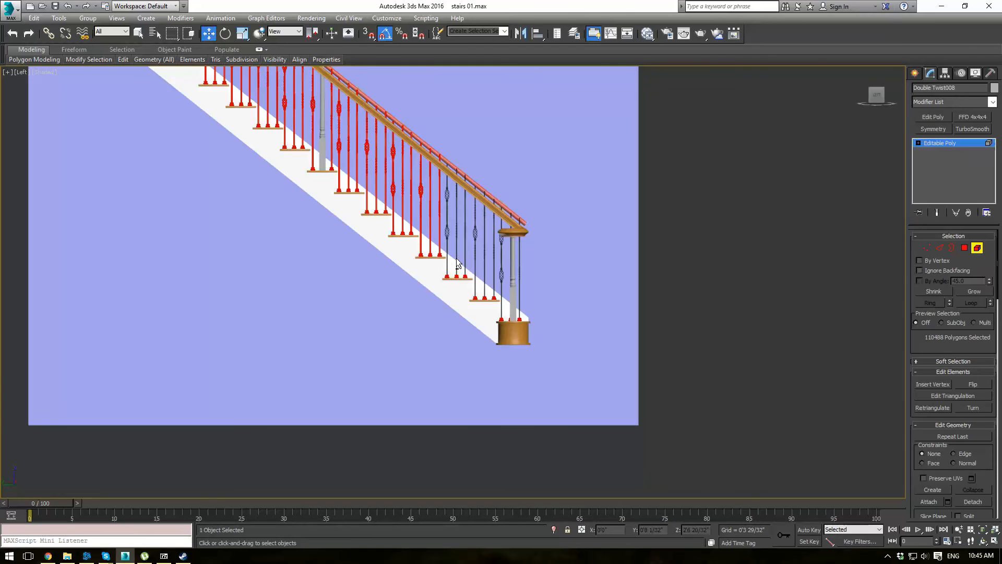
{"action": "scroll", "coordinate": [331, 140], "scroll_direction": "up", "scroll_amount": 4}
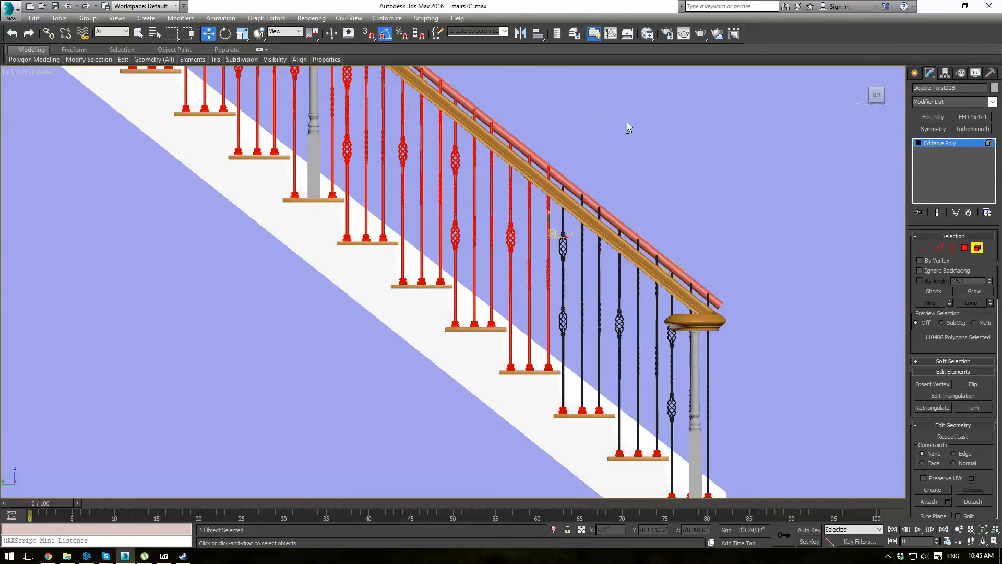
{"action": "left_click_drag", "start_coordinate": [385, 213], "coordinate": [384, 213], "text": "alt"}
{"action": "left_click_drag", "start_coordinate": [455, 257], "coordinate": [451, 261], "text": "alt"}
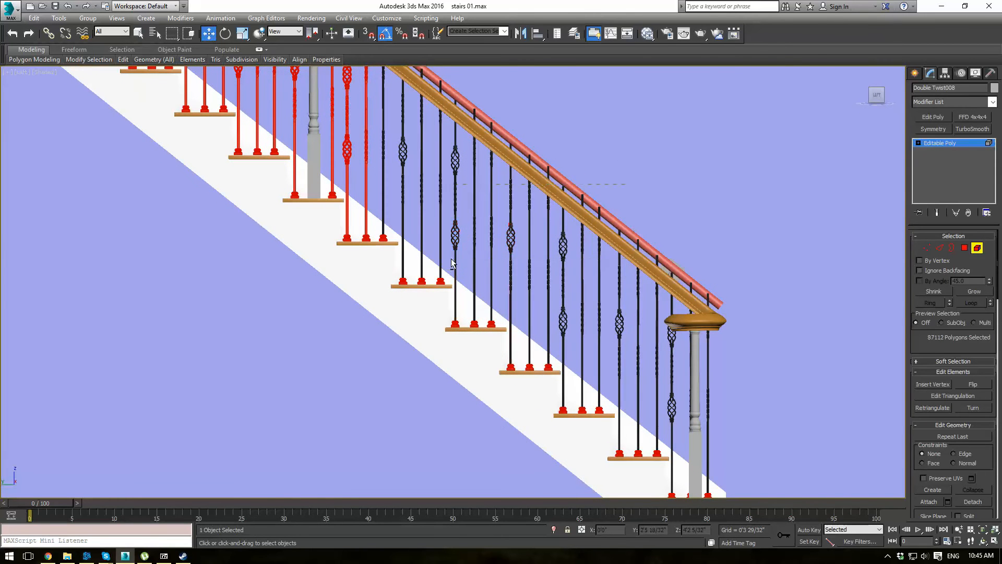
{"action": "middle_click_drag", "start_coordinate": [418, 219], "coordinate": [605, 215]}
{"action": "left_click_drag", "start_coordinate": [402, 216], "coordinate": [401, 215], "text": "alt"}
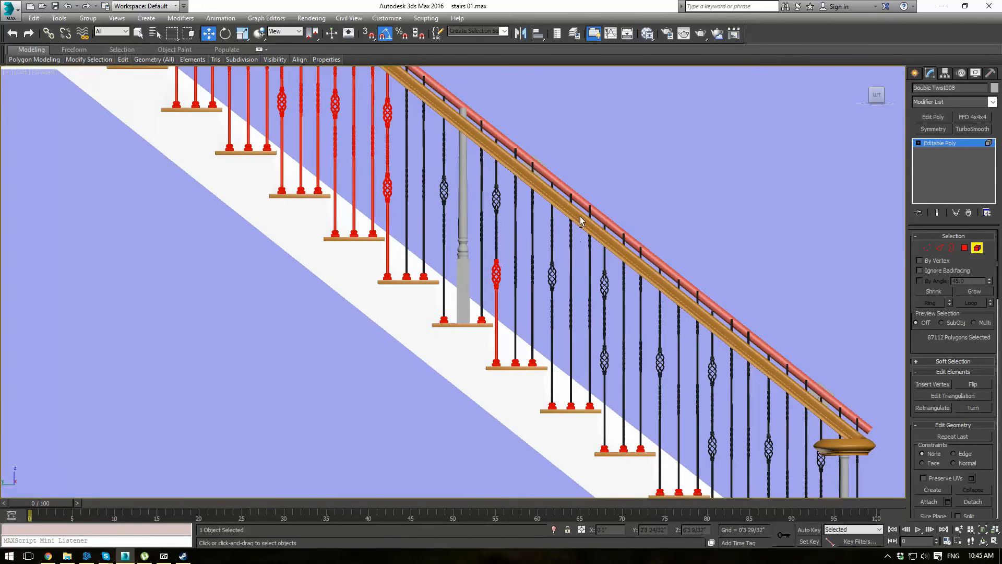
{"action": "left_click_drag", "start_coordinate": [474, 294], "coordinate": [474, 293], "text": "alt"}
{"action": "middle_click_drag", "start_coordinate": [444, 227], "coordinate": [504, 275]}
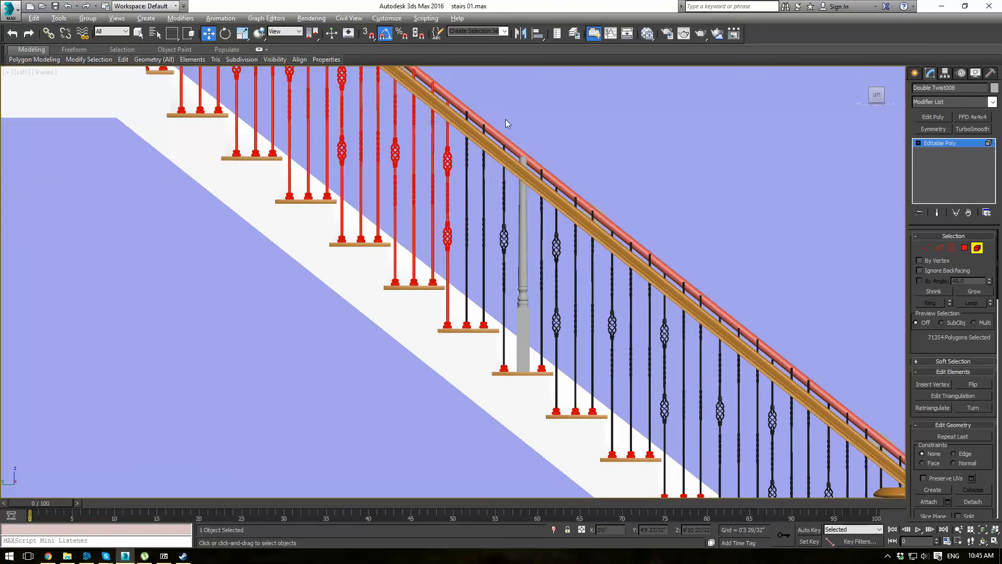
Step: Deselect the remaining shafts and baskets up to the upper newel post, leaving only the base shoes selected, and return to the shaded perspective view
{"action": "middle_click_drag", "start_coordinate": [505, 120], "coordinate": [622, 242]}
{"action": "left_click_drag", "start_coordinate": [625, 166], "coordinate": [451, 294], "text": "alt"}
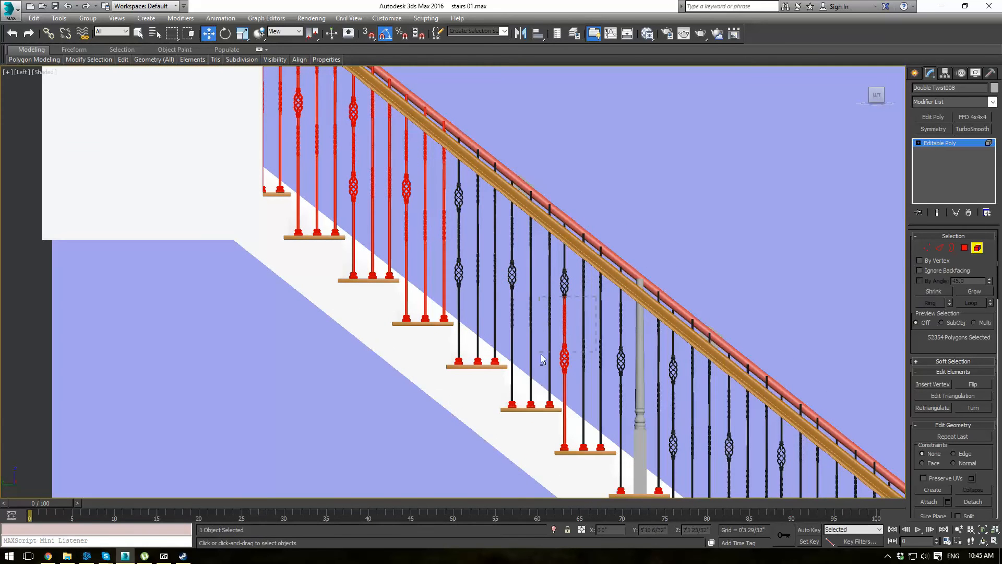
{"action": "left_click_drag", "start_coordinate": [537, 377], "coordinate": [537, 377], "text": "alt"}
{"action": "middle_click_drag", "start_coordinate": [468, 228], "coordinate": [507, 269]}
{"action": "key", "text": "F3"}
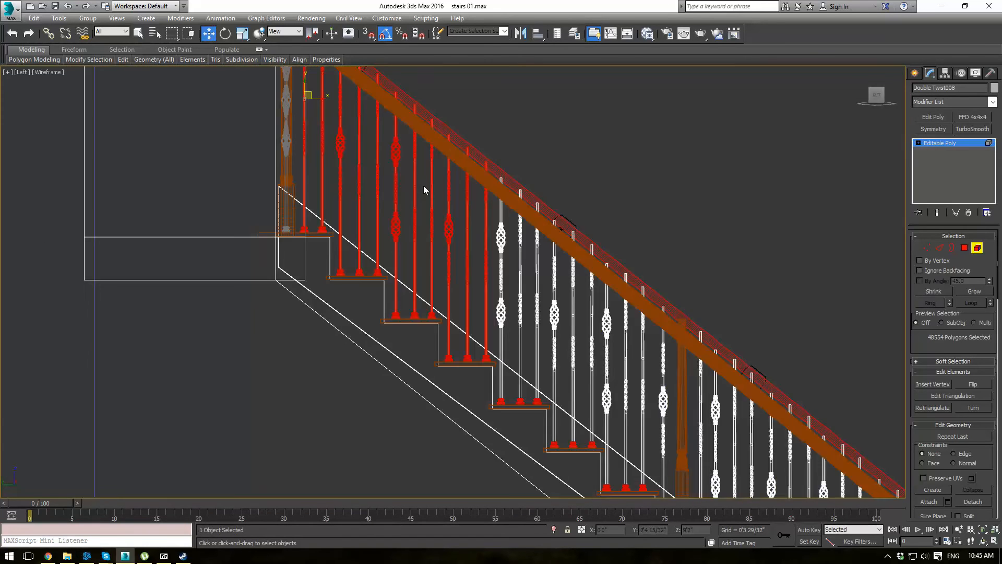
{"action": "middle_click_drag", "start_coordinate": [355, 111], "coordinate": [422, 194]}
{"action": "left_click_drag", "start_coordinate": [564, 266], "coordinate": [564, 266], "text": "alt"}
{"action": "left_click_drag", "start_coordinate": [422, 195], "coordinate": [557, 315], "text": "alt"}
{"action": "left_click_drag", "start_coordinate": [447, 278], "coordinate": [539, 337], "text": "alt"}
{"action": "left_click", "coordinate": [457, 358], "text": "ctrl"}
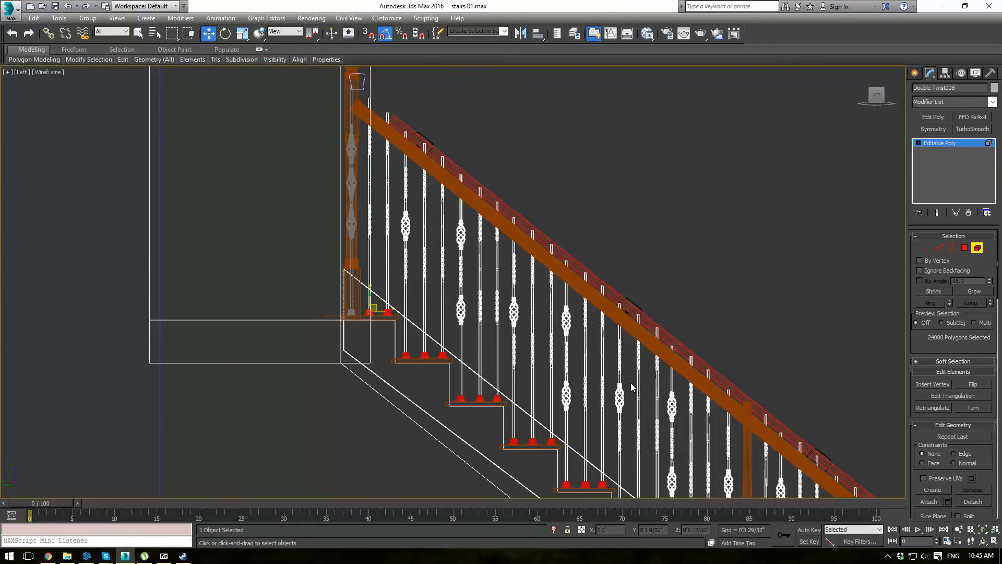
{"action": "middle_click_drag", "start_coordinate": [630, 385], "coordinate": [556, 296]}
{"action": "scroll", "coordinate": [555, 295], "scroll_direction": "down", "scroll_amount": 6}
{"action": "scroll", "coordinate": [595, 313], "scroll_direction": "up", "scroll_amount": 2}
{"action": "key", "text": "p"}
{"action": "key", "text": "F3"}
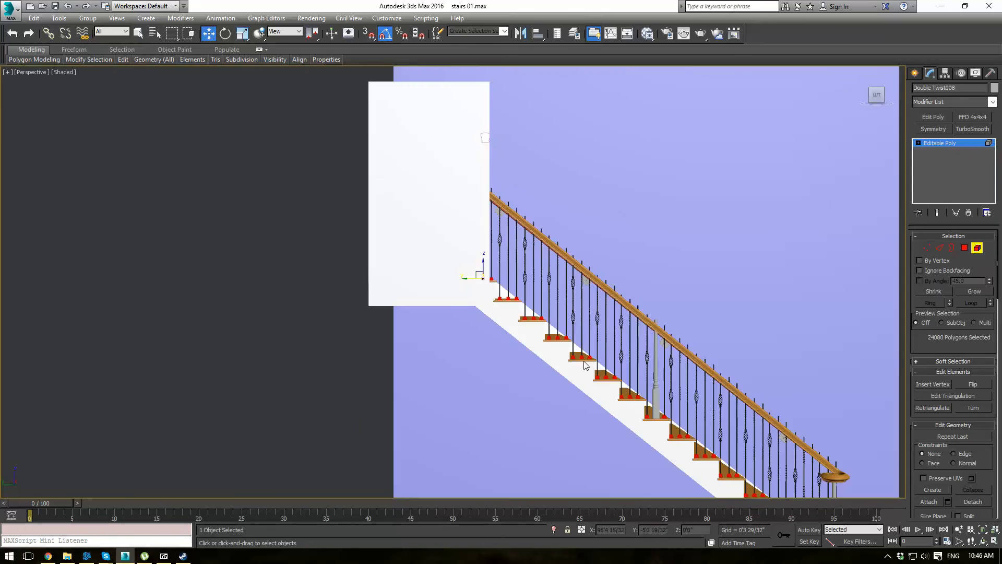
Step: Invert the element selection so the baluster shafts and baskets are selected instead of the base shoes
{"action": "scroll", "coordinate": [435, 237], "scroll_direction": "up", "scroll_amount": 5}
{"action": "scroll", "coordinate": [435, 236], "scroll_direction": "down", "scroll_amount": 4}
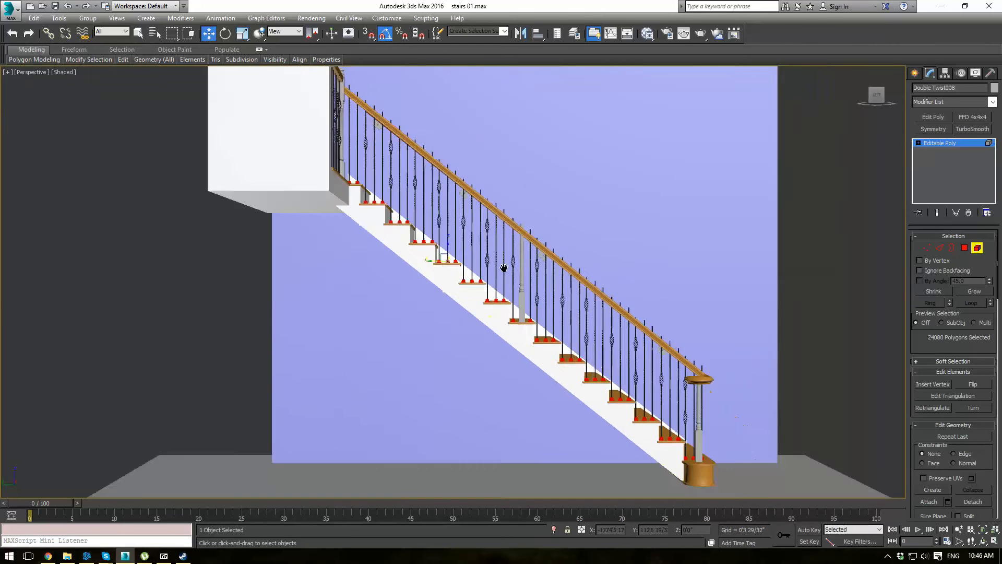
{"action": "scroll", "coordinate": [308, 201], "scroll_direction": "up", "scroll_amount": 6}
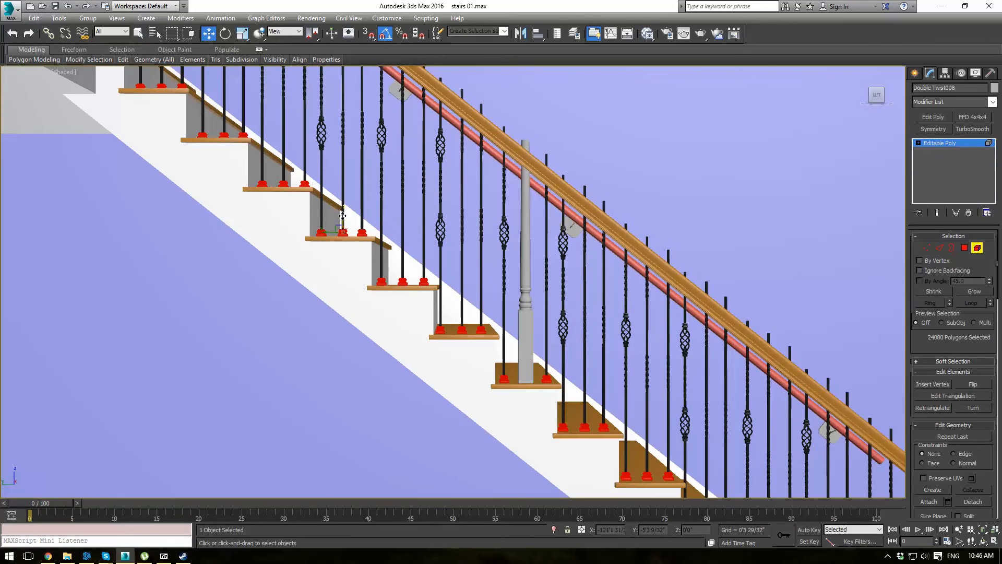
{"action": "scroll", "coordinate": [354, 228], "scroll_direction": "down", "scroll_amount": 2}
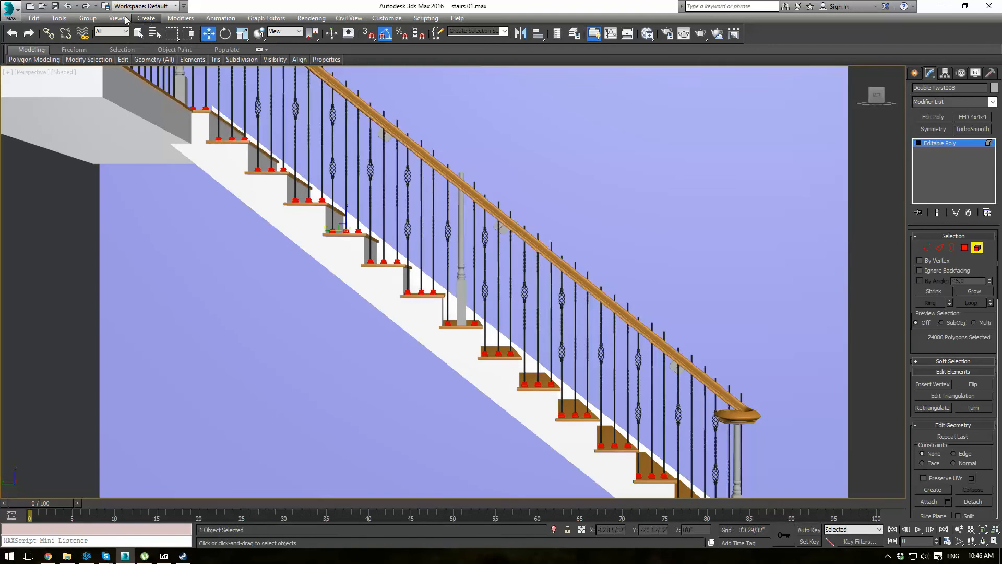
{"action": "left_click", "coordinate": [59, 19]}
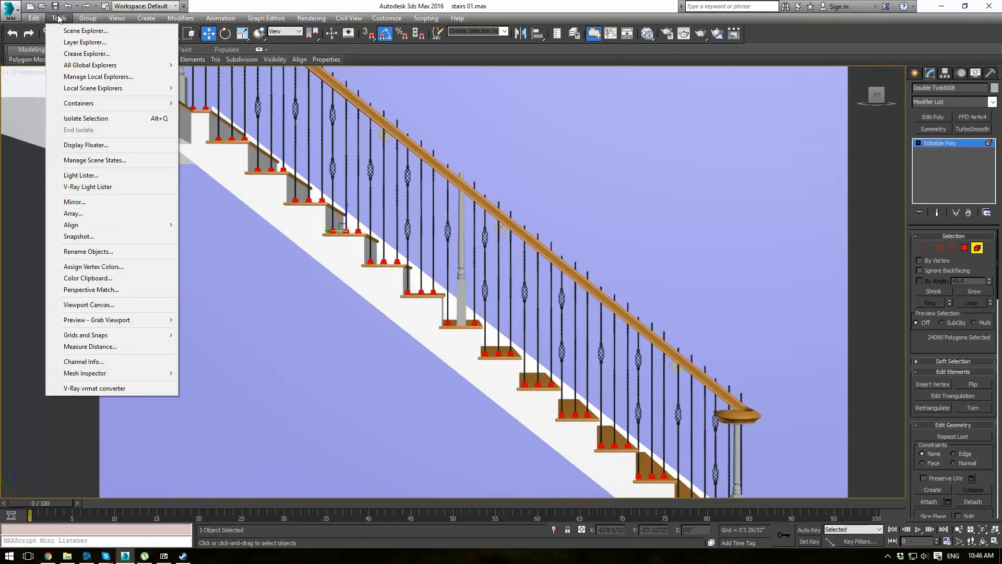
{"action": "mouse_move", "coordinate": [146, 19]}
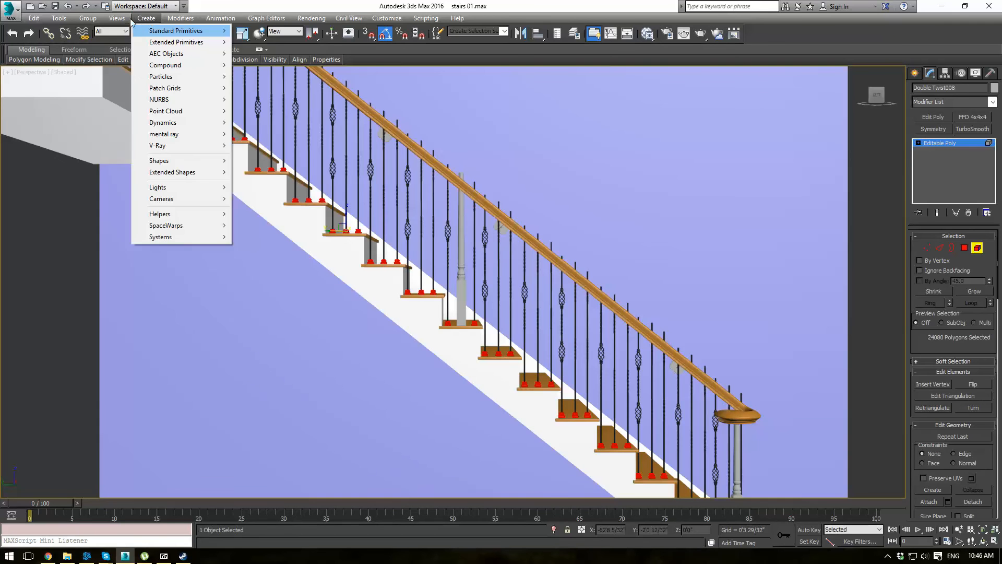
{"action": "mouse_move", "coordinate": [56, 18]}
{"action": "mouse_move", "coordinate": [180, 21]}
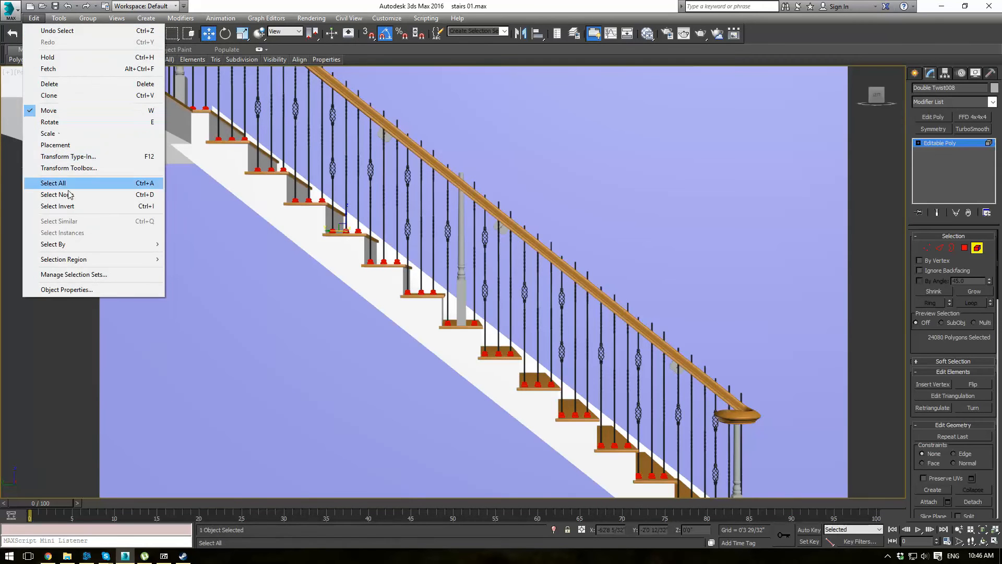
{"action": "left_click", "coordinate": [57, 206]}
{"action": "scroll", "coordinate": [261, 193], "scroll_direction": "up", "scroll_amount": 4}
{"action": "scroll", "coordinate": [283, 134], "scroll_direction": "up", "scroll_amount": 3}
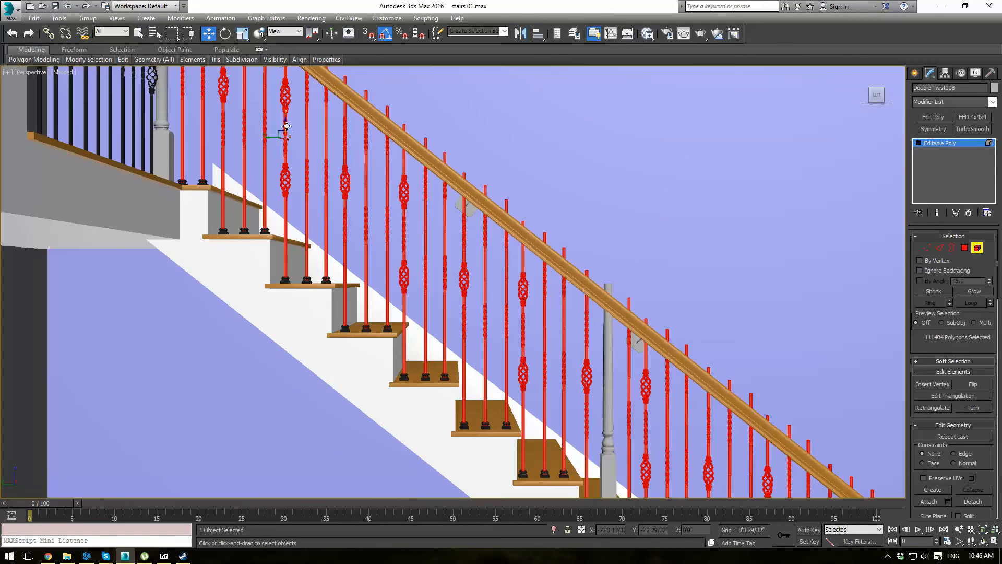
Step: Lower the selected shafts and baskets about 3 13/32" in Z so their tops stop protruding above the handrail, and clear the selection
{"action": "left_click", "coordinate": [266, 31]}
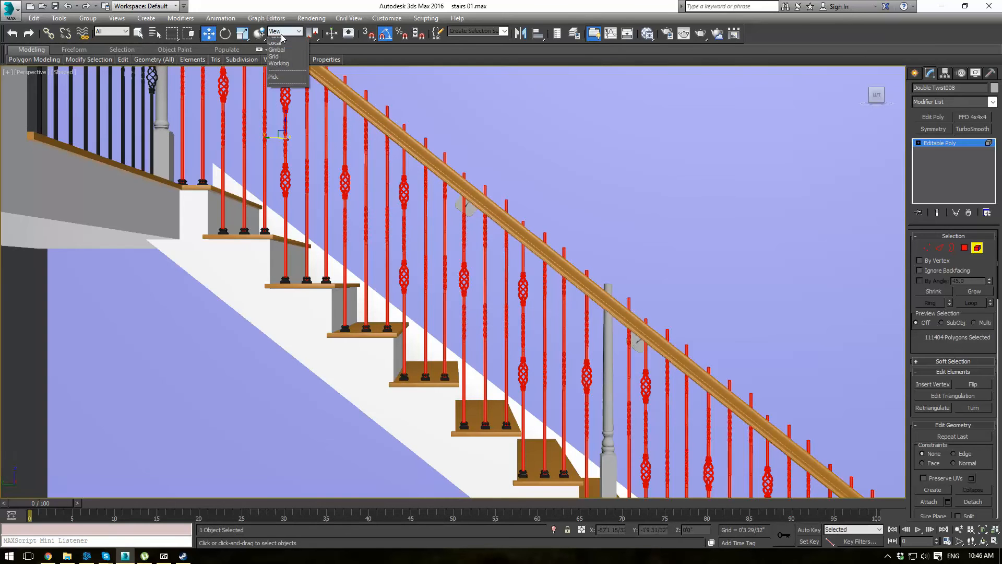
{"action": "left_click", "coordinate": [276, 110]}
{"action": "left_click_drag", "start_coordinate": [282, 124], "coordinate": [283, 146]}
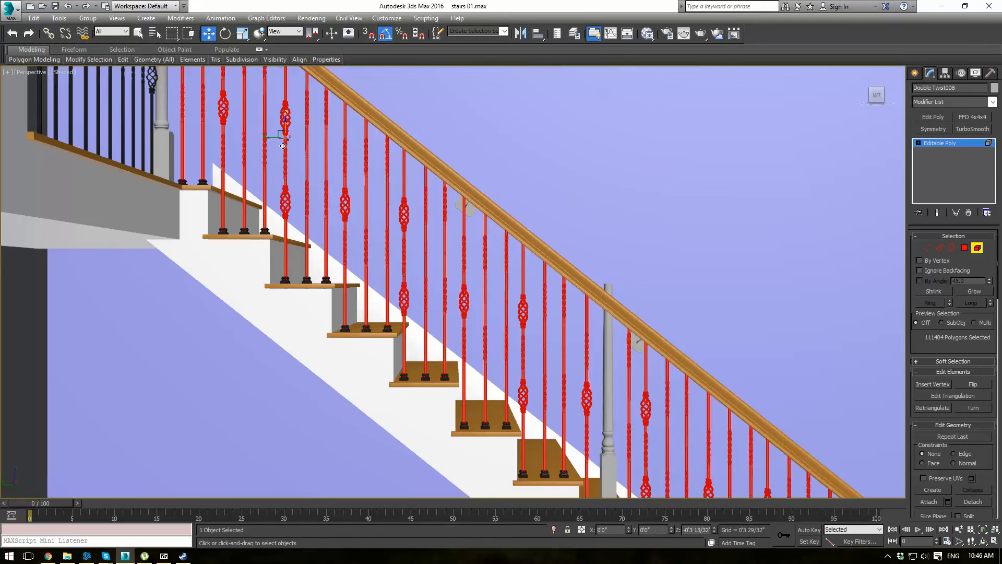
{"action": "left_click", "coordinate": [209, 392]}
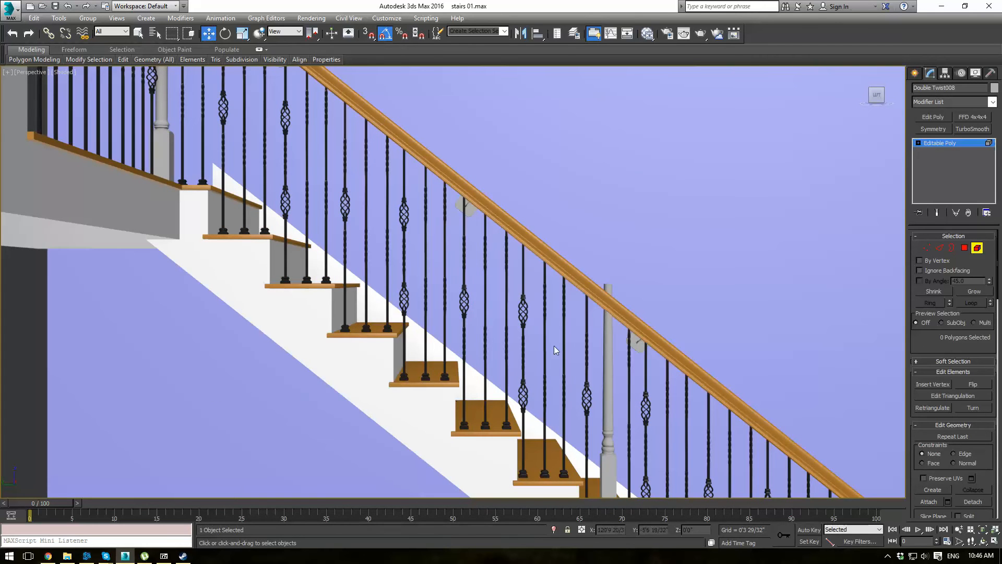
Step: Select, at Element level, all parts of the first basket baluster on the second tread from the floor
{"action": "scroll", "coordinate": [553, 345], "scroll_direction": "down", "scroll_amount": 10}
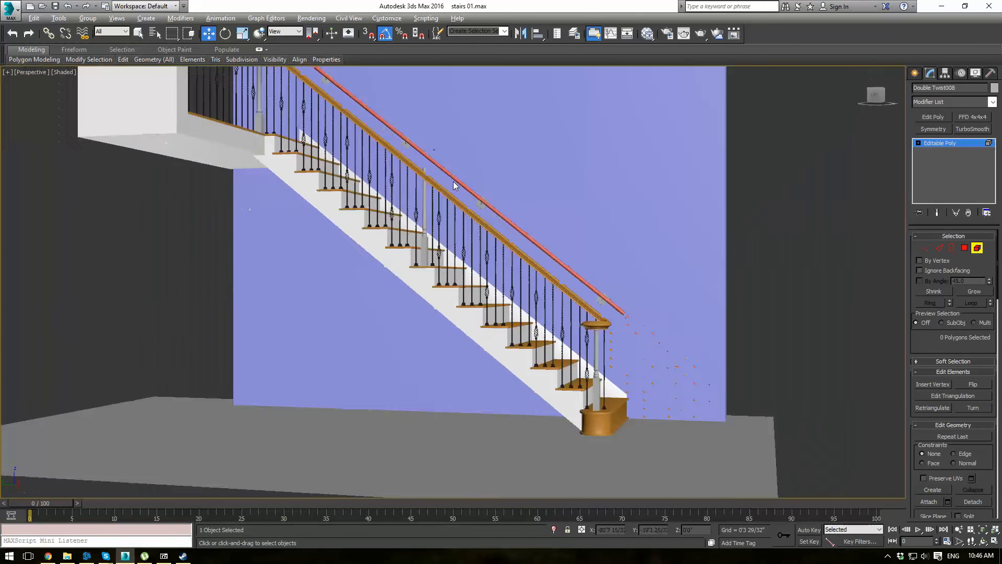
{"action": "scroll", "coordinate": [453, 180], "scroll_direction": "down", "scroll_amount": 4}
{"action": "scroll", "coordinate": [463, 249], "scroll_direction": "up", "scroll_amount": 8}
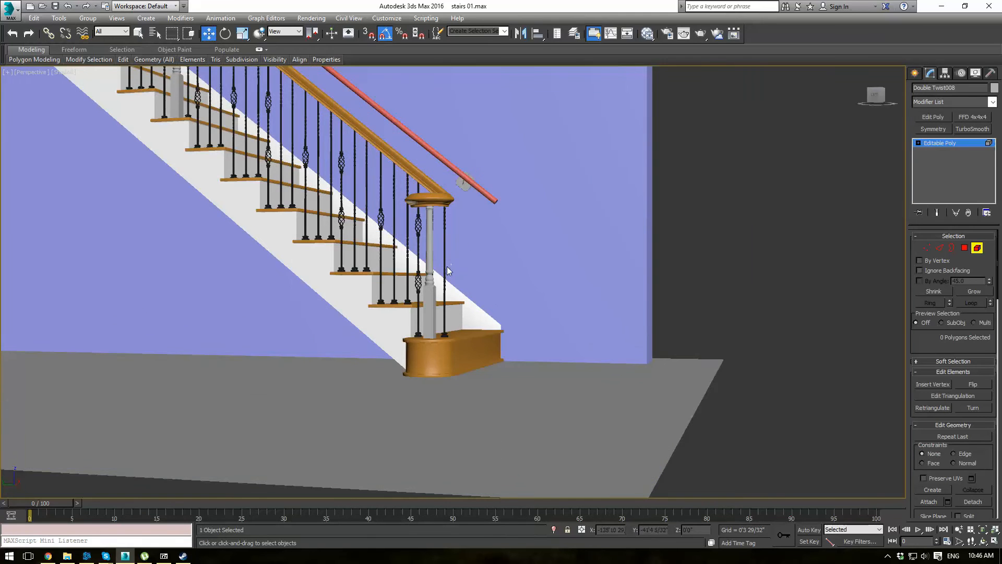
{"action": "scroll", "coordinate": [448, 269], "scroll_direction": "up", "scroll_amount": 8}
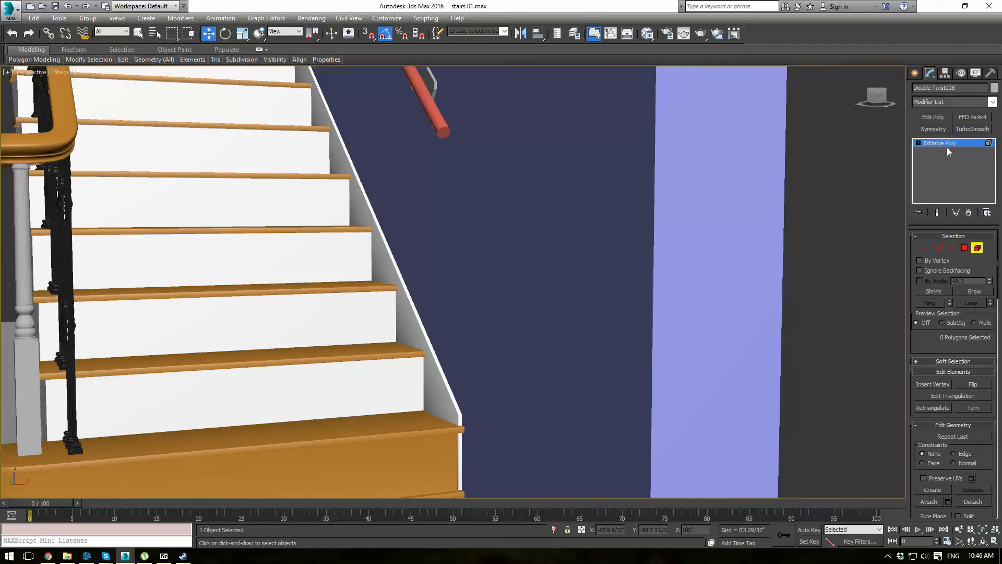
{"action": "left_click", "coordinate": [949, 143]}
{"action": "middle_click_drag", "start_coordinate": [337, 319], "coordinate": [533, 186]}
{"action": "scroll", "coordinate": [654, 273], "scroll_direction": "up", "scroll_amount": 3}
{"action": "scroll", "coordinate": [654, 273], "scroll_direction": "down", "scroll_amount": 3}
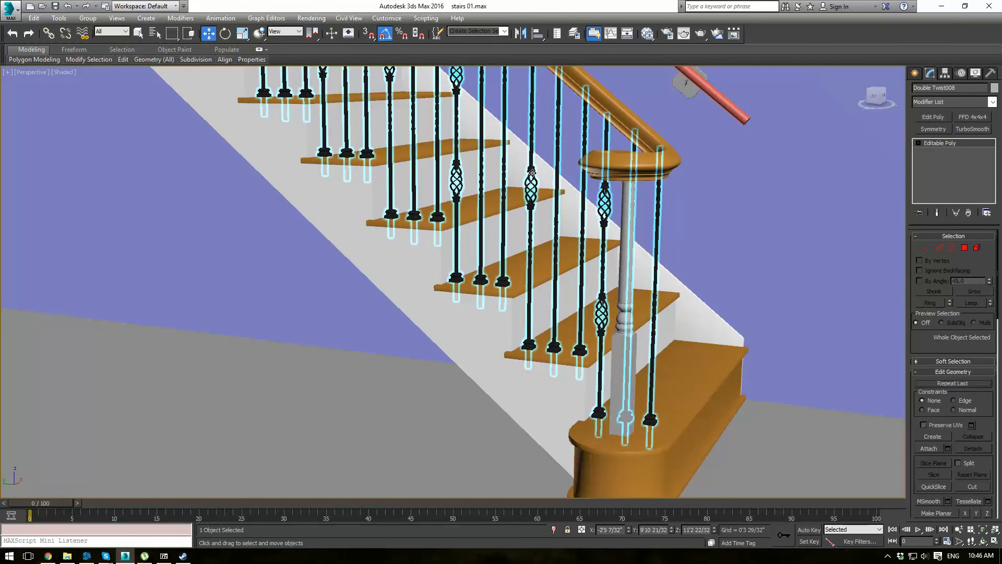
{"action": "left_click", "coordinate": [977, 247]}
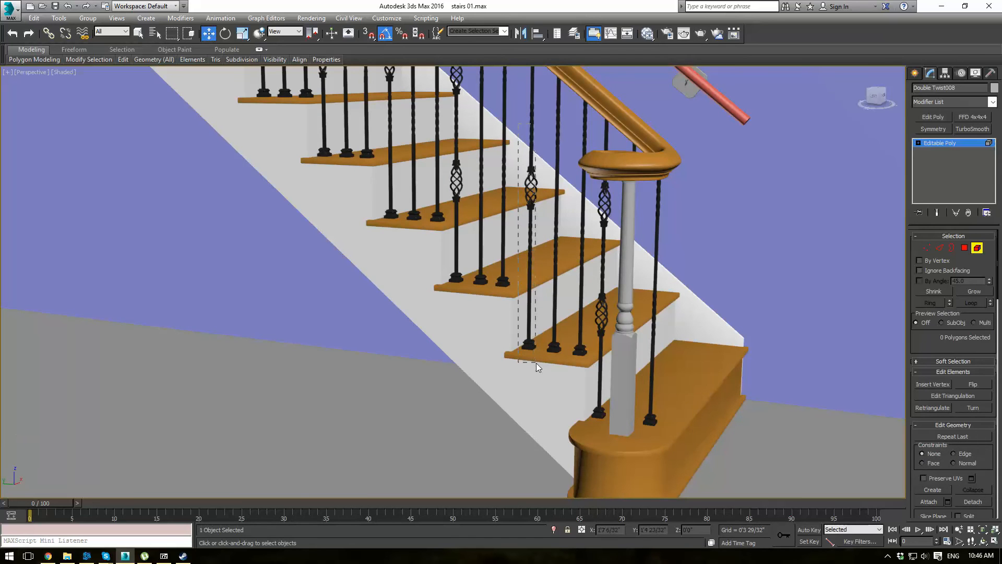
{"action": "key", "text": "ctrl+a"}
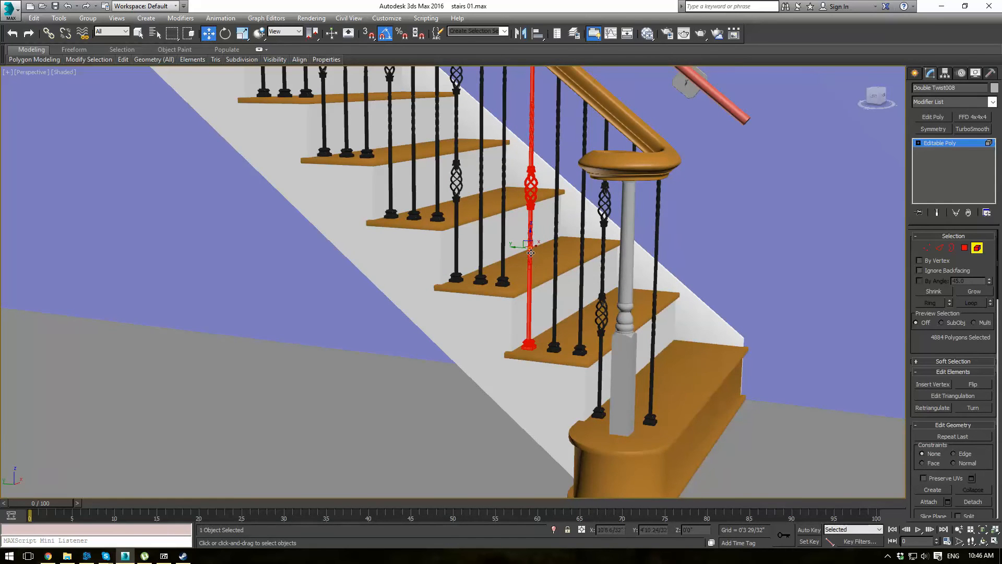
Step: Clone the selected basket baluster to a separate object in the Left view, placing the copy just beyond the bottom newel post
{"action": "key", "text": "l"}
{"action": "scroll", "coordinate": [524, 246], "scroll_direction": "down", "scroll_amount": 3}
{"action": "scroll", "coordinate": [524, 246], "scroll_direction": "up", "scroll_amount": 8}
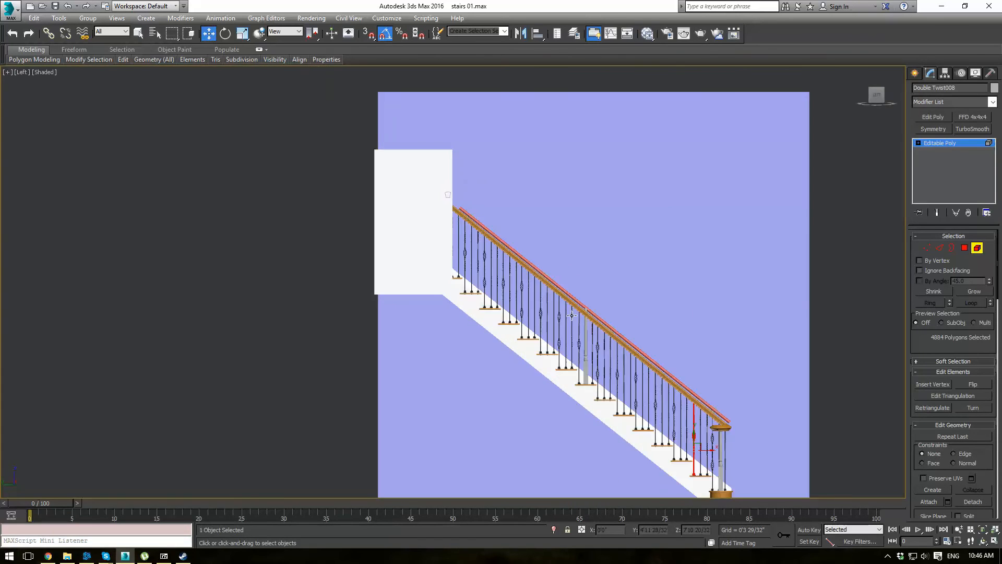
{"action": "middle_click_drag", "start_coordinate": [548, 248], "coordinate": [465, 147]}
{"action": "scroll", "coordinate": [511, 298], "scroll_direction": "up", "scroll_amount": 4}
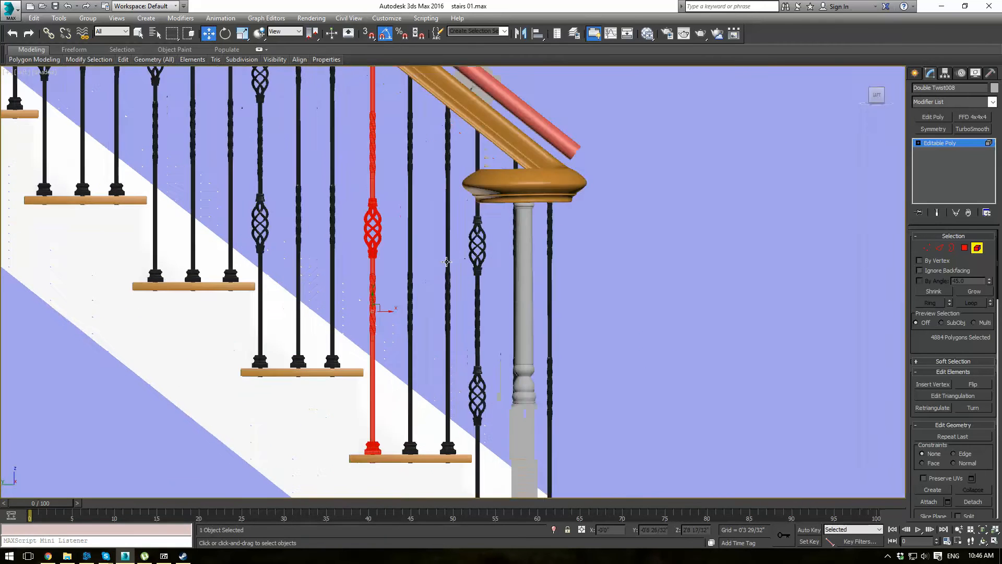
{"action": "scroll", "coordinate": [459, 271], "scroll_direction": "down", "scroll_amount": 6}
{"action": "scroll", "coordinate": [459, 271], "scroll_direction": "up", "scroll_amount": 6}
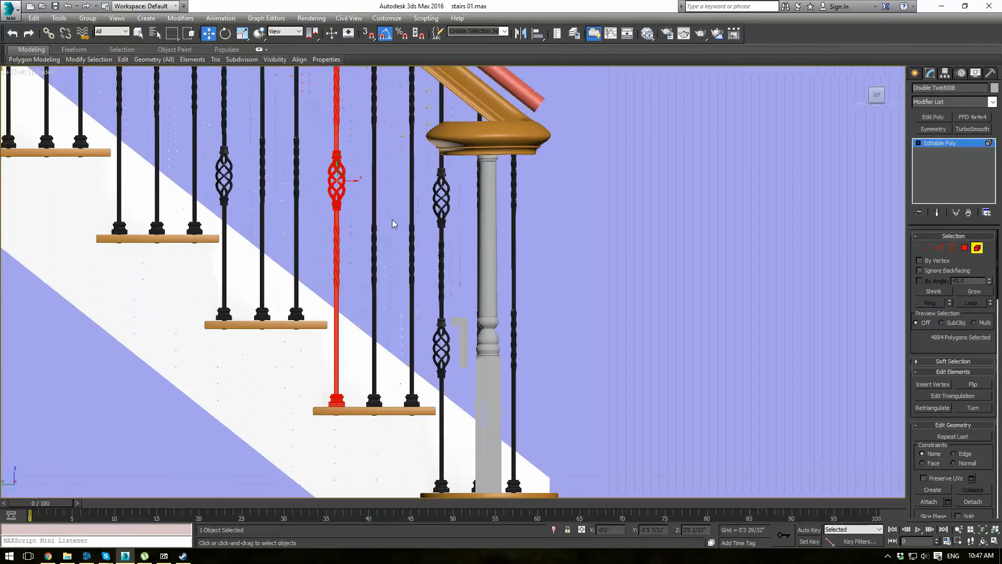
{"action": "mouse_move", "coordinate": [350, 179]}
{"action": "left_mouse_down", "text": "shift"}
{"action": "mouse_move", "coordinate": [544, 330]}
{"action": "mouse_move", "coordinate": [532, 330]}
{"action": "left_mouse_up", "text": "shift"}
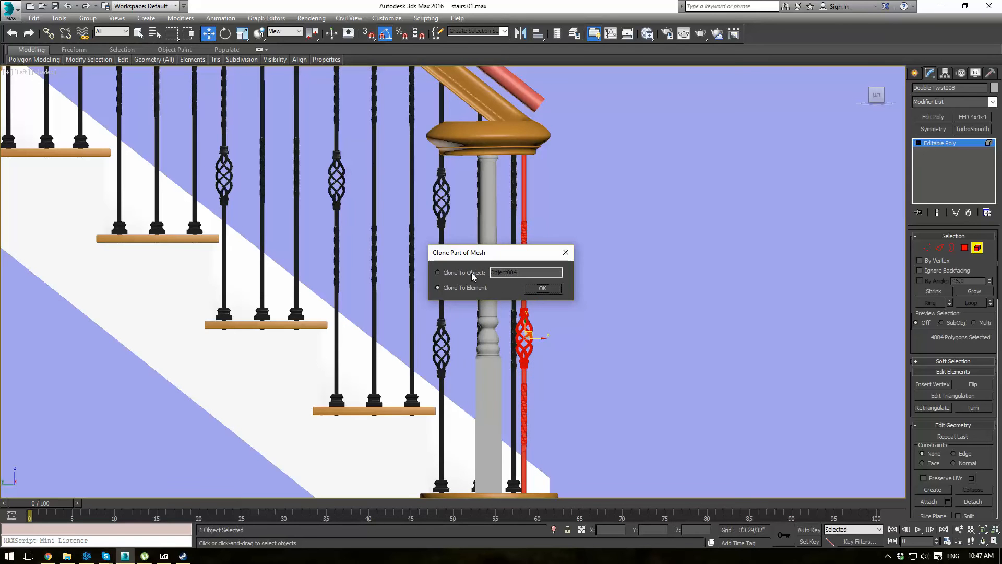
{"action": "left_click", "coordinate": [471, 273]}
{"action": "left_click", "coordinate": [541, 289]}
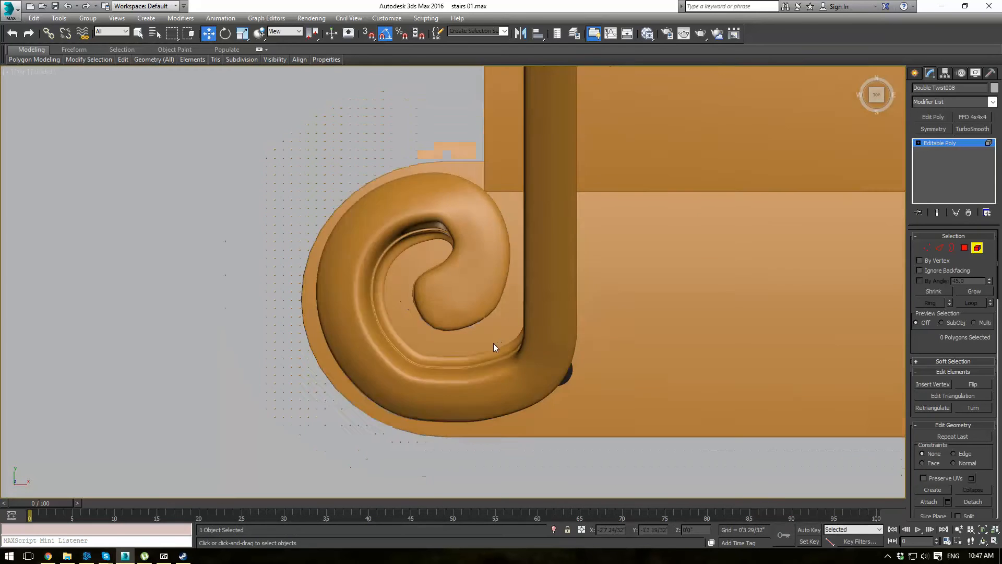
Step: Switch to wireframe display, leave Element level, and select the cloned baluster beside the bottom newel
{"action": "key", "text": "t"}
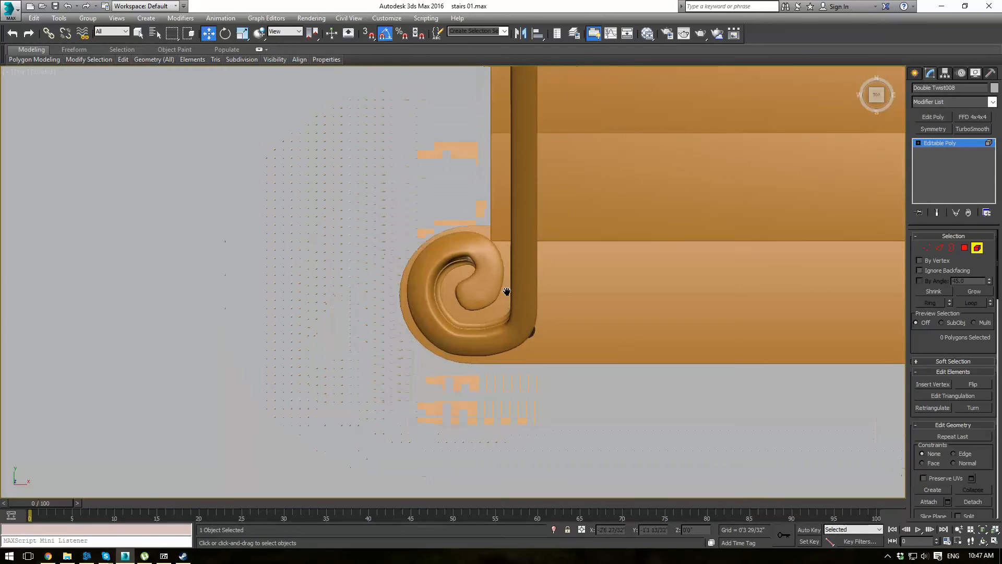
{"action": "key", "text": "F3"}
{"action": "scroll", "coordinate": [522, 334], "scroll_direction": "down", "scroll_amount": 10}
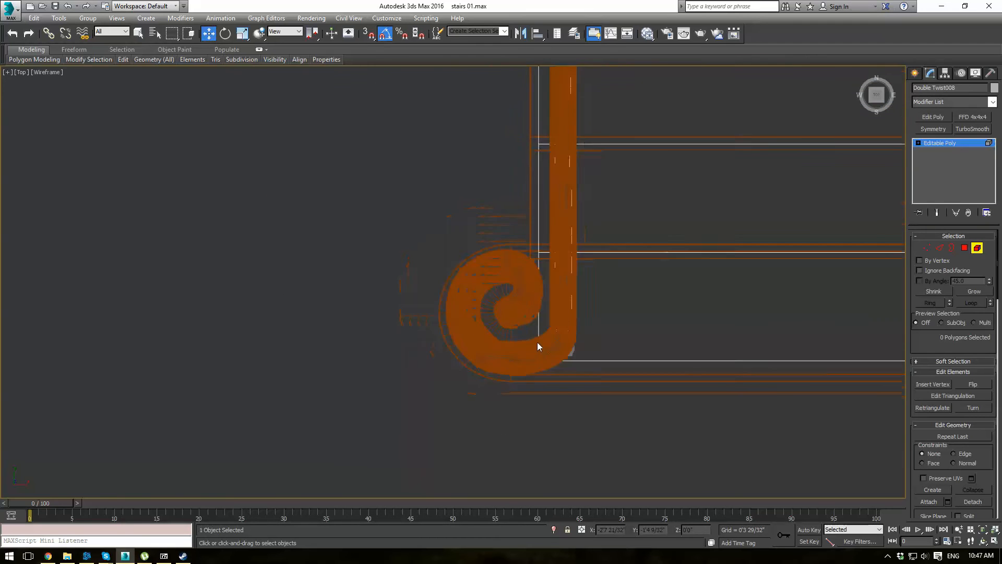
{"action": "scroll", "coordinate": [540, 313], "scroll_direction": "down", "scroll_amount": 1}
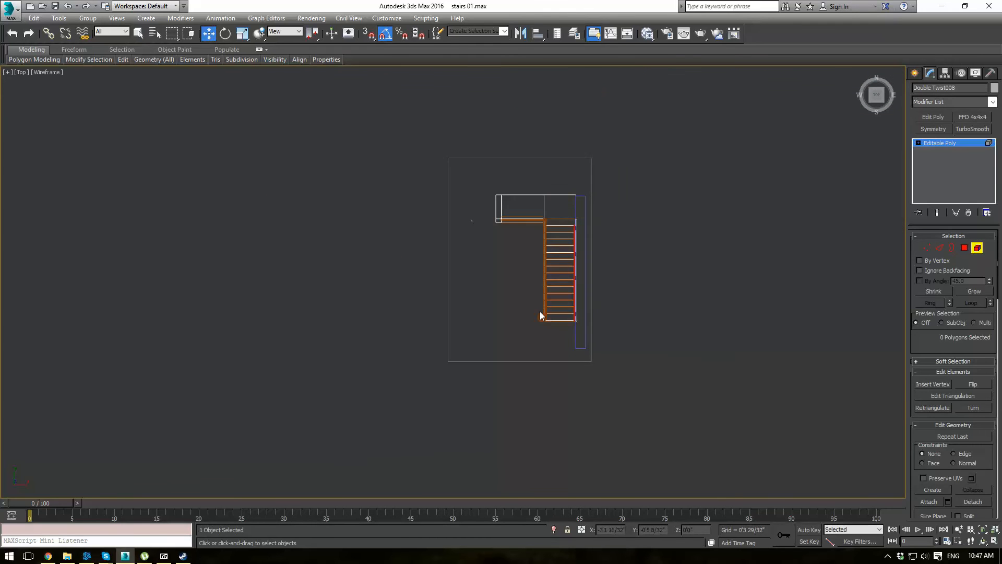
{"action": "scroll", "coordinate": [637, 308], "scroll_direction": "up", "scroll_amount": 6}
{"action": "scroll", "coordinate": [588, 310], "scroll_direction": "down", "scroll_amount": 6}
{"action": "scroll", "coordinate": [583, 320], "scroll_direction": "down", "scroll_amount": 3}
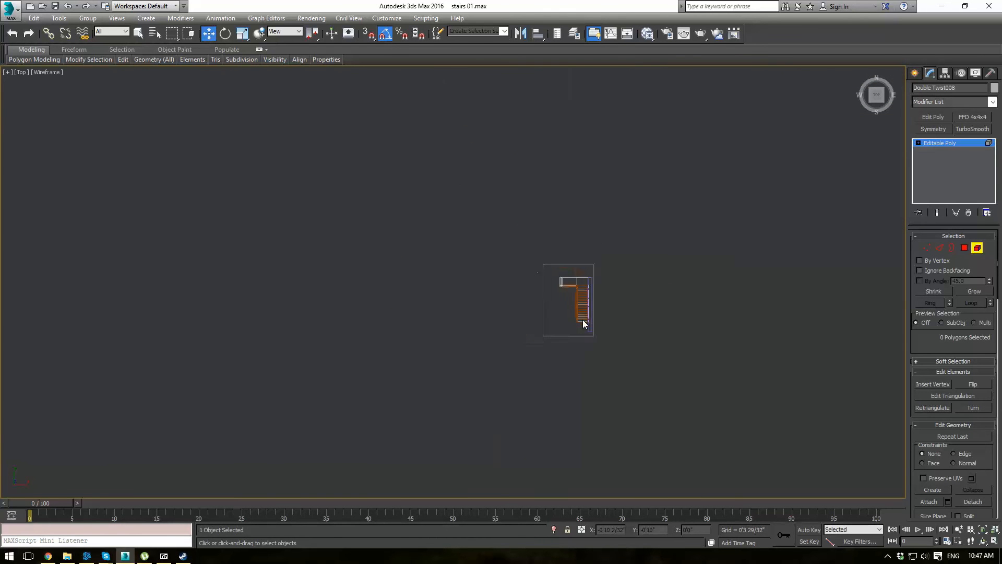
{"action": "scroll", "coordinate": [582, 319], "scroll_direction": "up", "scroll_amount": 5}
{"action": "key", "text": "p"}
{"action": "middle_click_drag", "start_coordinate": [539, 326], "coordinate": [607, 238], "text": "alt"}
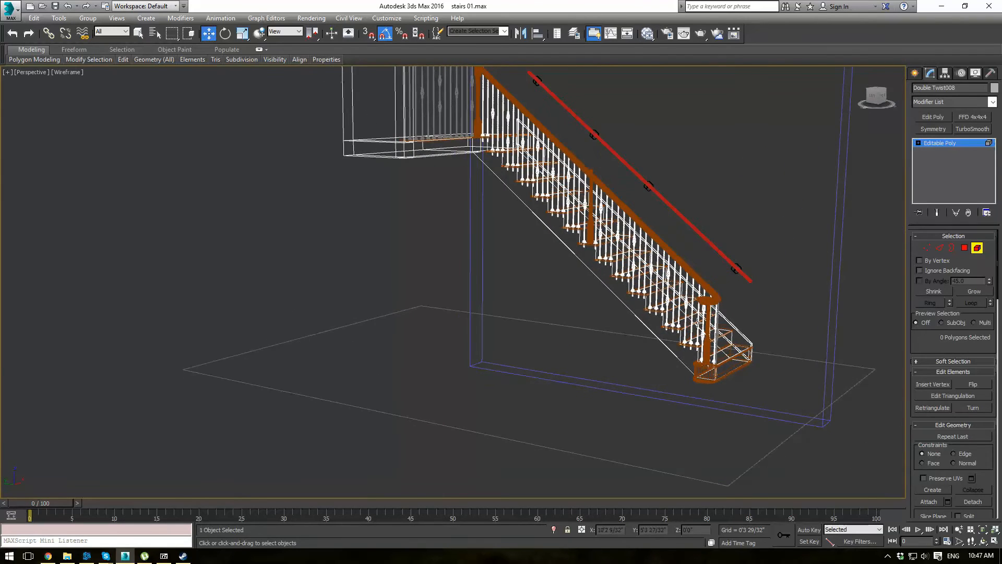
{"action": "scroll", "coordinate": [698, 323], "scroll_direction": "up", "scroll_amount": 2}
{"action": "scroll", "coordinate": [758, 320], "scroll_direction": "up", "scroll_amount": 5}
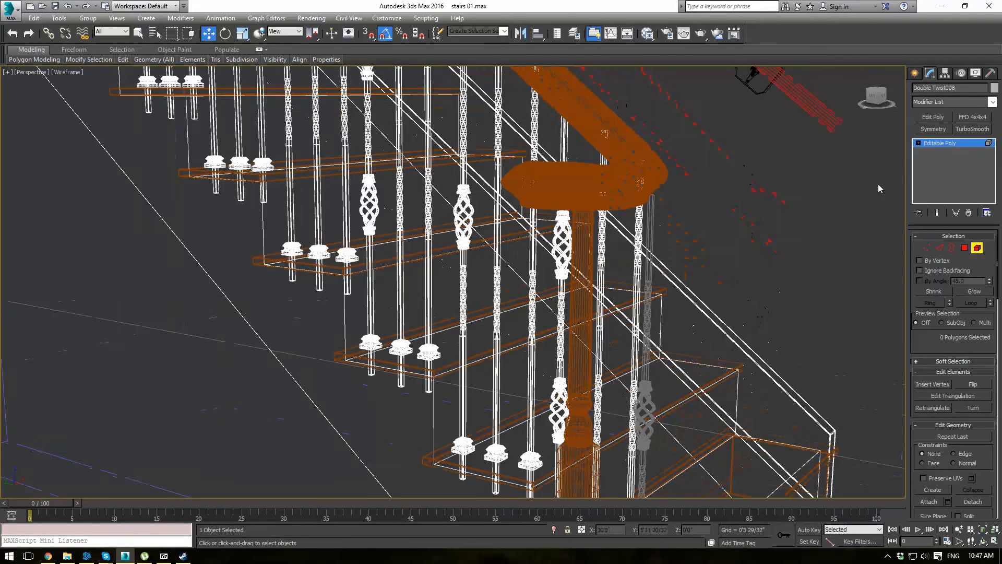
{"action": "left_click", "coordinate": [948, 143]}
{"action": "left_click", "coordinate": [629, 307]}
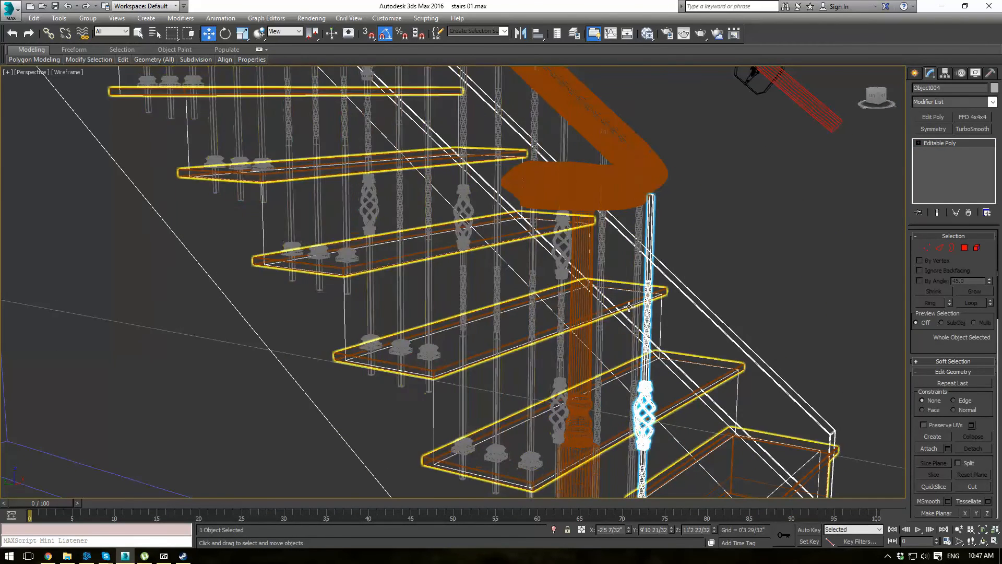
Step: Centre the cloned baluster's pivot on the object in the Top view
{"action": "key", "text": "t"}
{"action": "scroll", "coordinate": [552, 332], "scroll_direction": "up", "scroll_amount": 6}
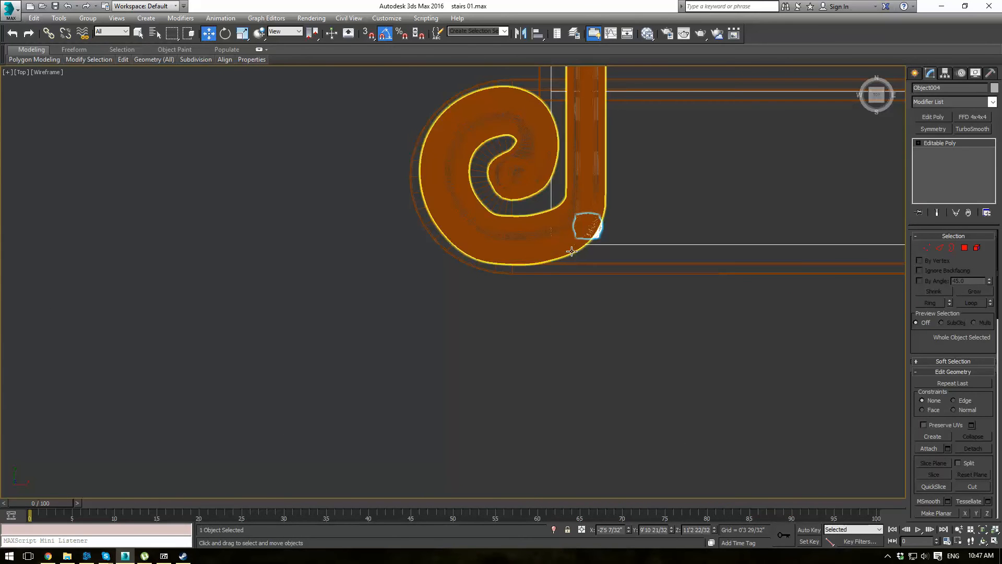
{"action": "middle_click_drag", "start_coordinate": [572, 252], "coordinate": [534, 291]}
{"action": "left_click", "coordinate": [946, 73]}
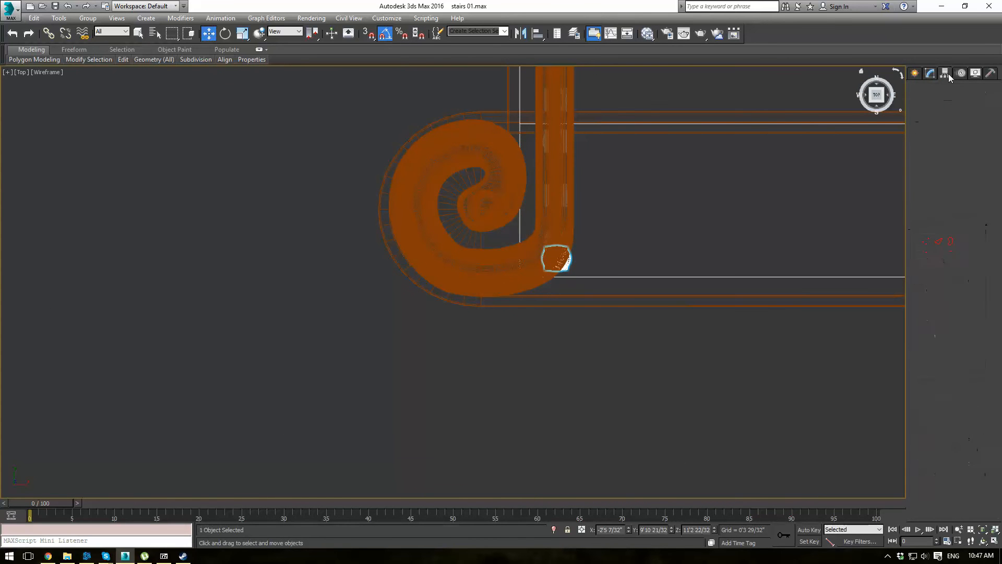
{"action": "left_click", "coordinate": [940, 140]}
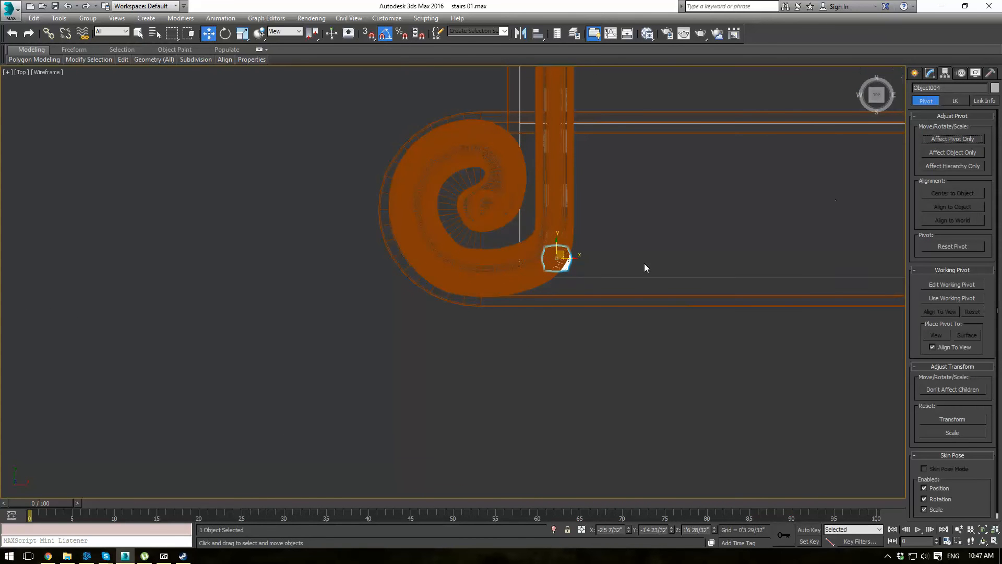
Step: Move the cloned baluster about 3 3/8" in −X and 1" in −Y under the handrail scroll, and show the perspective view shaded with edged faces
{"action": "scroll", "coordinate": [566, 245], "scroll_direction": "up", "scroll_amount": 4}
{"action": "middle_click_drag", "start_coordinate": [570, 227], "coordinate": [571, 252]}
{"action": "left_click_drag", "start_coordinate": [567, 246], "coordinate": [458, 279]}
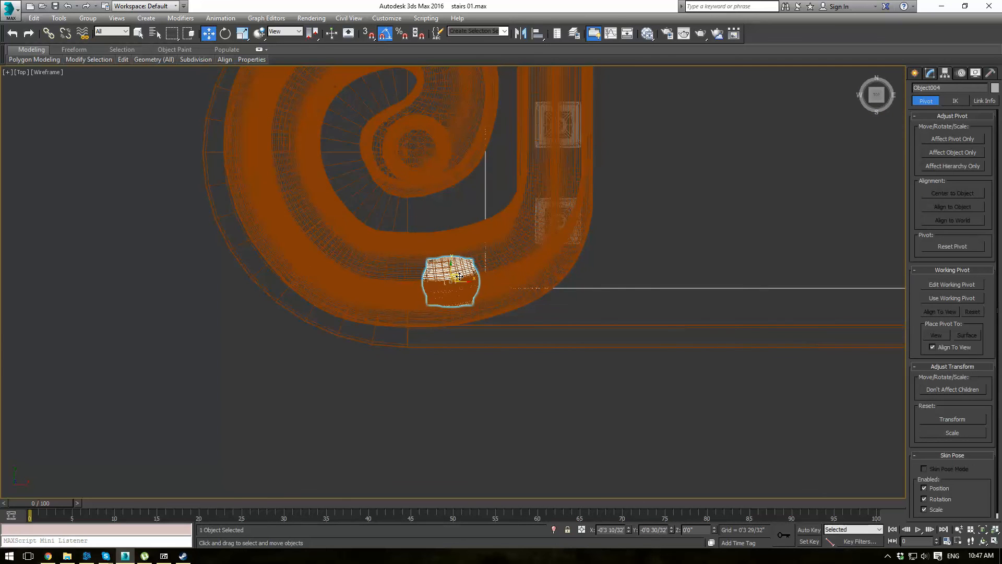
{"action": "key", "text": "p"}
{"action": "middle_click_drag", "start_coordinate": [416, 310], "coordinate": [439, 240], "text": "alt"}
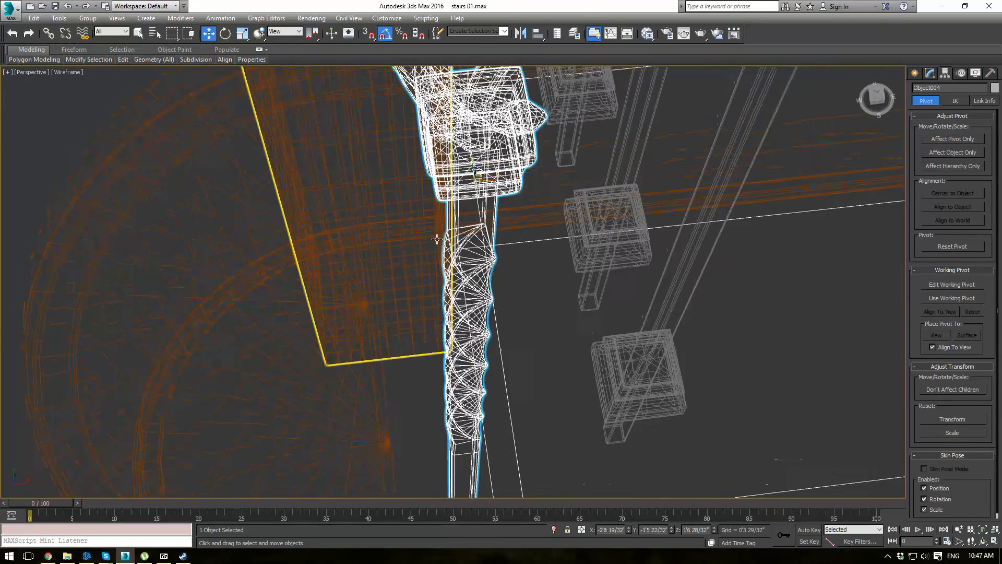
{"action": "key", "text": "F3"}
{"action": "scroll", "coordinate": [439, 239], "scroll_direction": "down", "scroll_amount": 4}
{"action": "mouse_move", "coordinate": [450, 284]}
{"action": "middle_mouse_down", "text": "alt"}
{"action": "mouse_move", "coordinate": [530, 232]}
{"action": "mouse_move", "coordinate": [454, 262]}
{"action": "mouse_move", "coordinate": [447, 351]}
{"action": "middle_mouse_up", "text": "alt"}
{"action": "scroll", "coordinate": [454, 262], "scroll_direction": "up", "scroll_amount": 2}
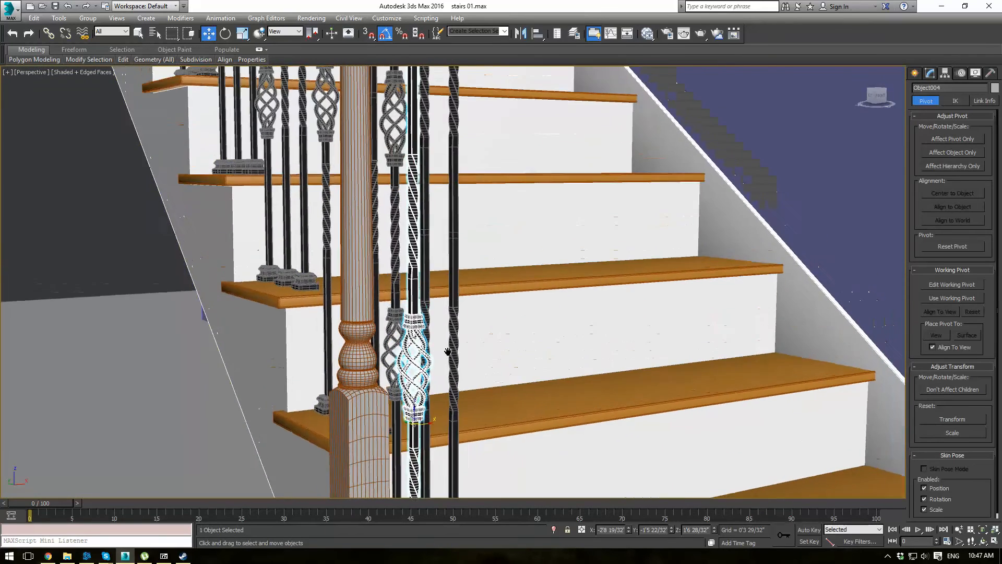
{"action": "scroll", "coordinate": [422, 351], "scroll_direction": "down", "scroll_amount": 4}
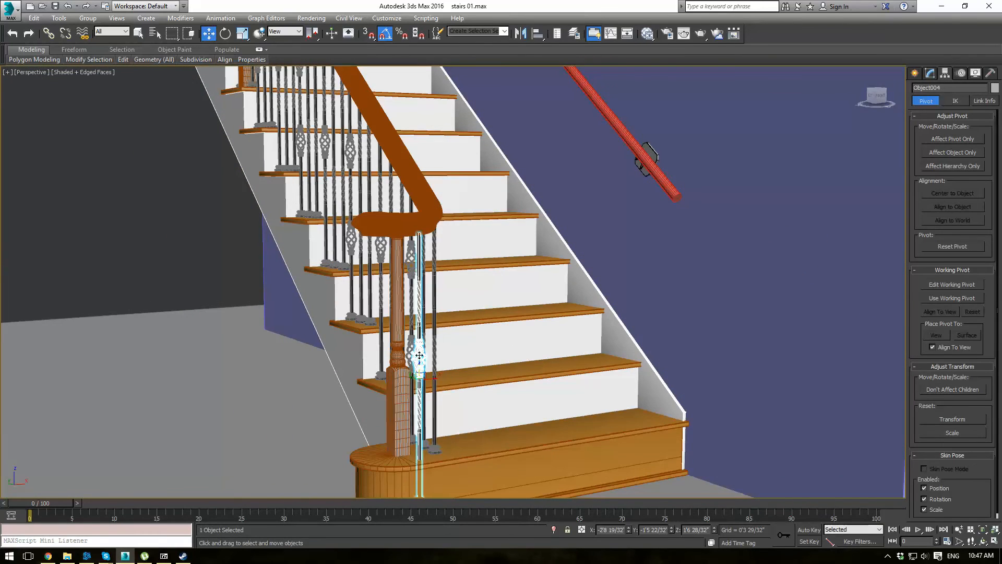
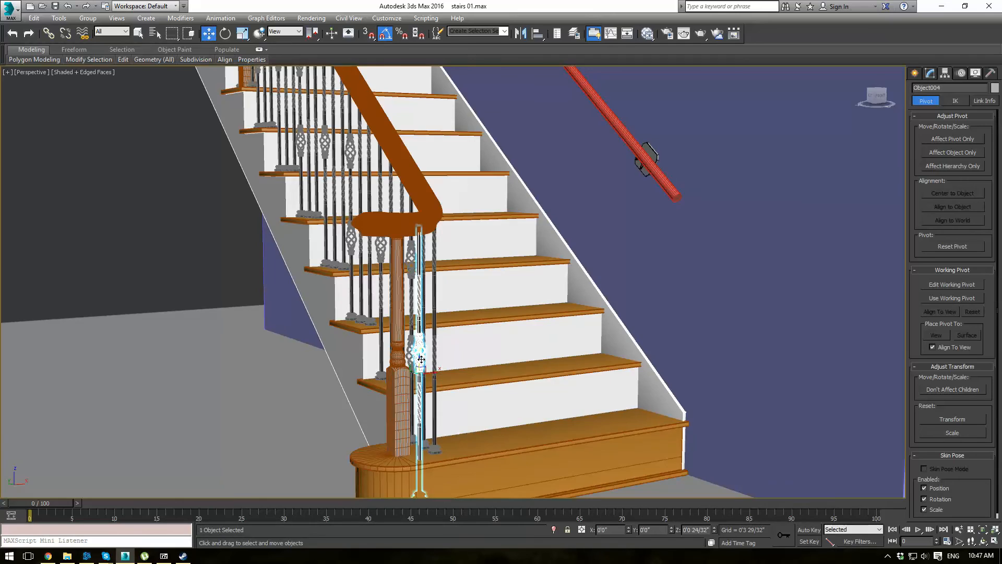
Step: Raise the base shoe element of the cloned basket baluster until it rests on the bottom step, and leave Element level
{"action": "middle_click_drag", "start_coordinate": [420, 364], "coordinate": [525, 214], "text": "alt"}
{"action": "scroll", "coordinate": [490, 340], "scroll_direction": "up", "scroll_amount": 3}
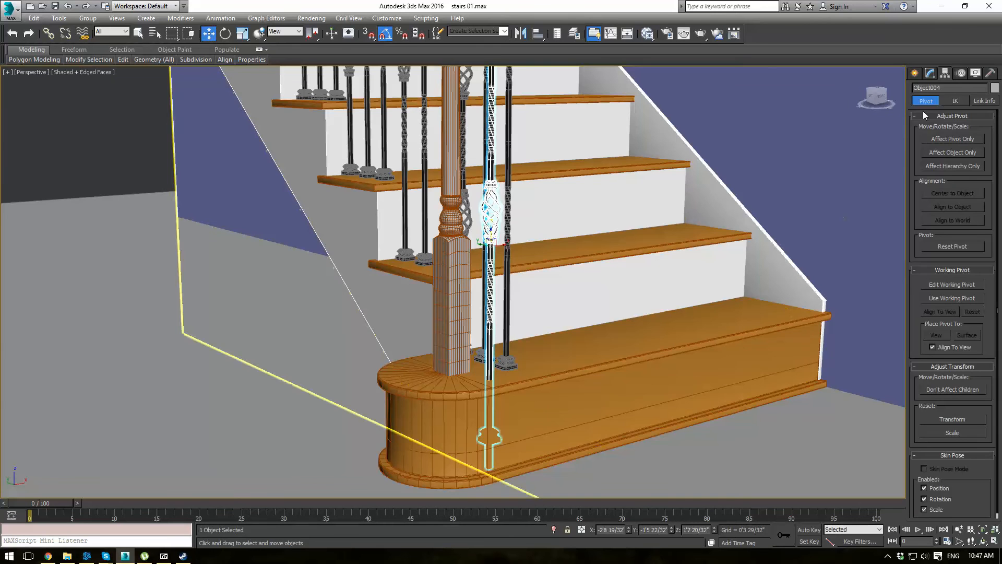
{"action": "left_click", "coordinate": [929, 73]}
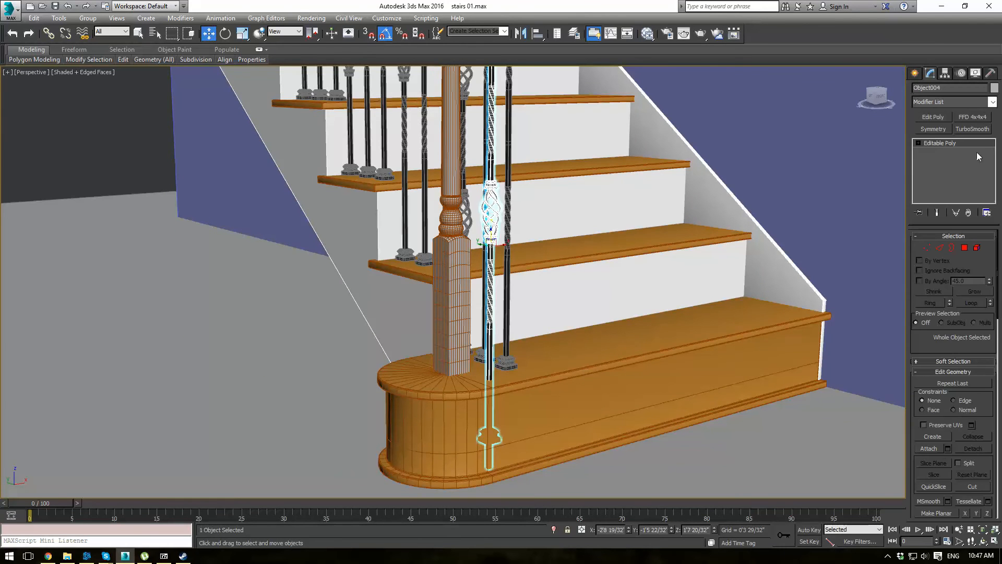
{"action": "left_click", "coordinate": [977, 249]}
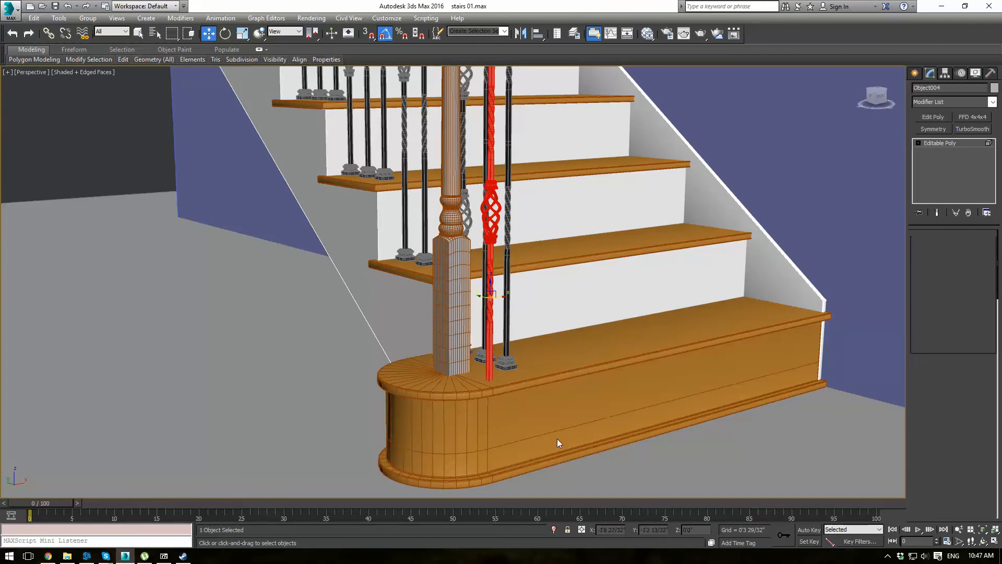
{"action": "left_click", "coordinate": [485, 439]}
{"action": "key", "text": "F3"}
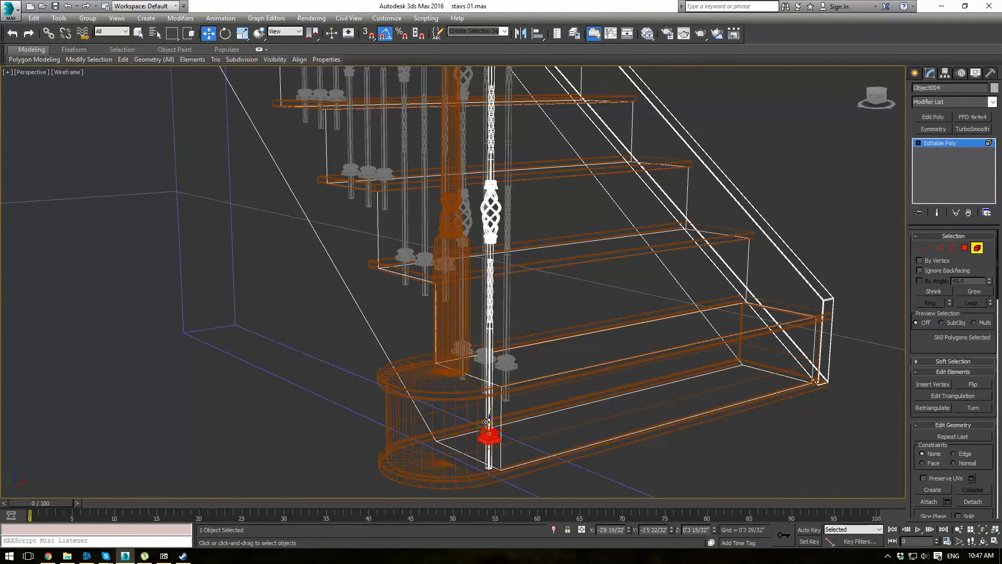
{"action": "key", "text": "F3"}
{"action": "key", "text": "z"}
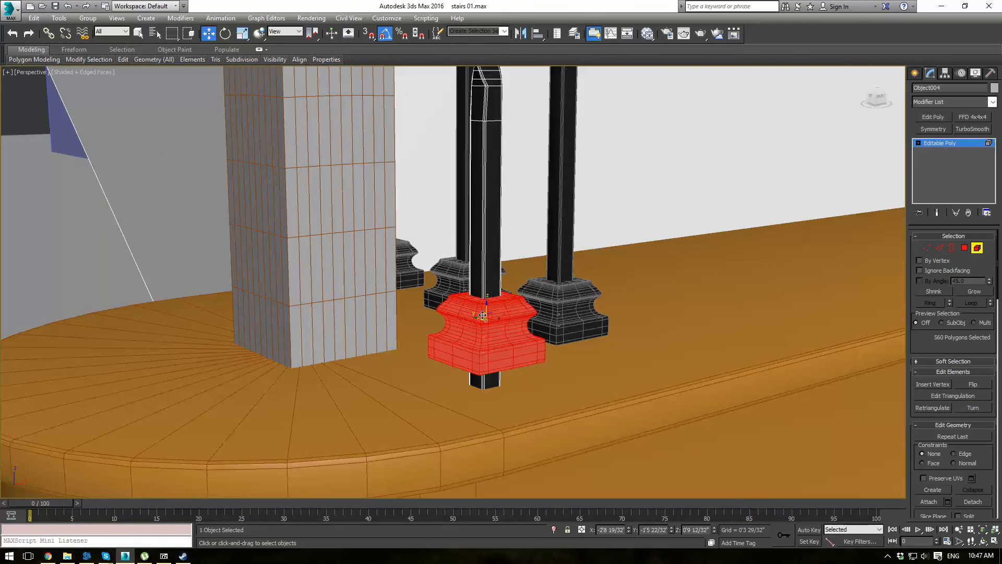
{"action": "left_click_drag", "start_coordinate": [483, 315], "coordinate": [487, 335]}
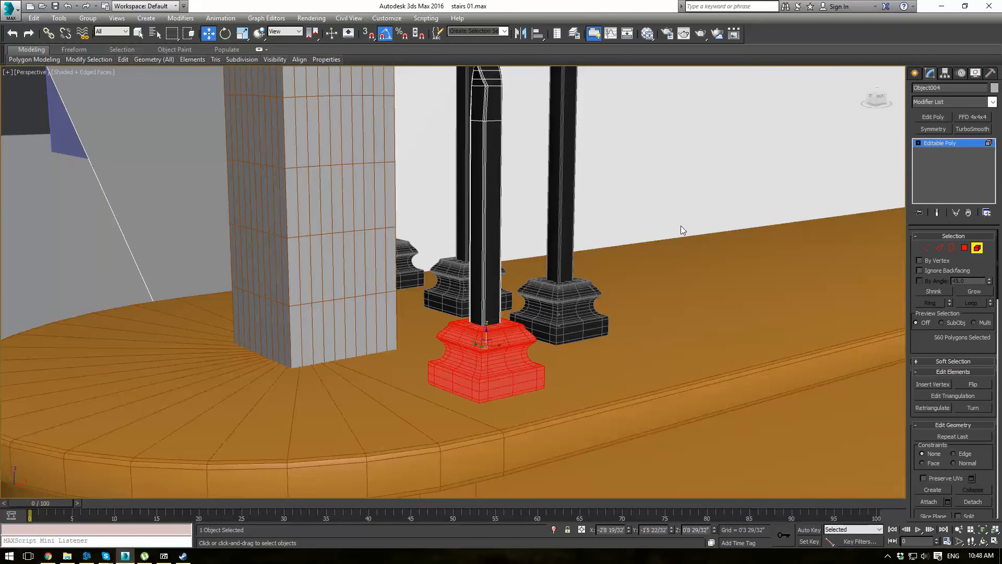
{"action": "left_click", "coordinate": [940, 143]}
Step: Clone the plain twisted baluster nearest the bottom newel as an element in the Top view, placing it under the scroll's lower-left curve
{"action": "scroll", "coordinate": [647, 231], "scroll_direction": "down", "scroll_amount": 5}
{"action": "middle_click_drag", "start_coordinate": [644, 233], "coordinate": [563, 368]}
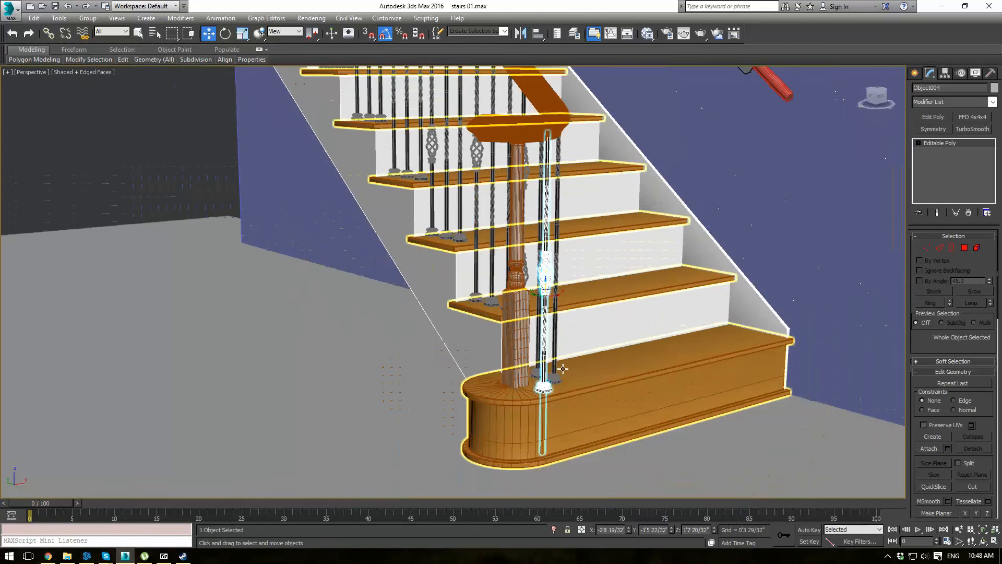
{"action": "scroll", "coordinate": [561, 269], "scroll_direction": "up", "scroll_amount": 2}
{"action": "left_click", "coordinate": [561, 269]}
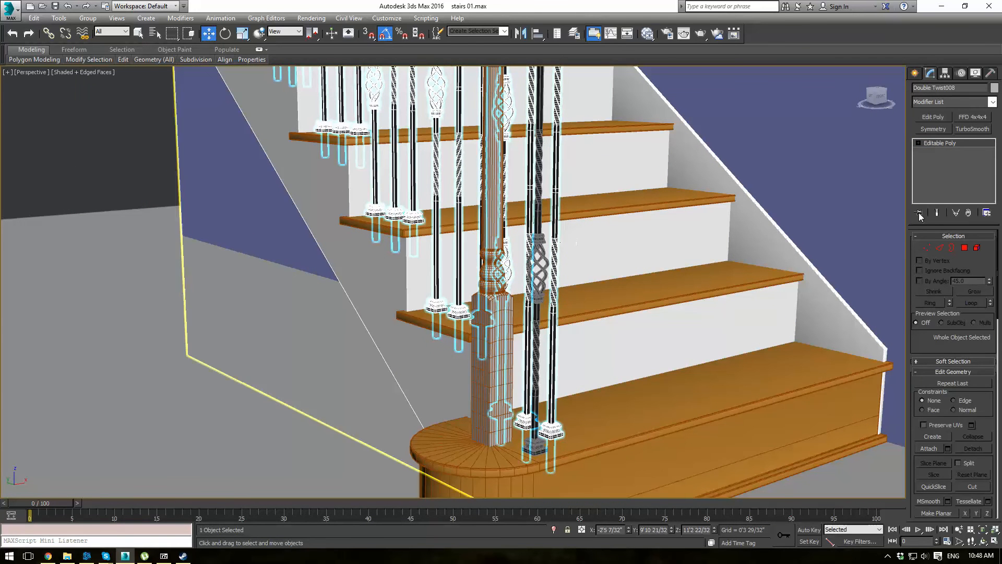
{"action": "left_click", "coordinate": [978, 248]}
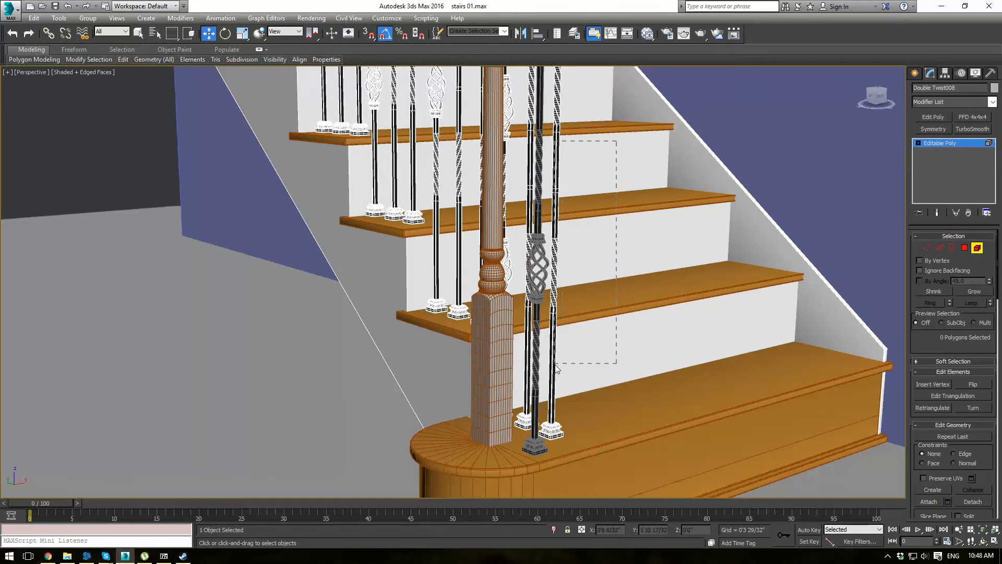
{"action": "left_click_drag", "start_coordinate": [556, 368], "coordinate": [547, 399]}
{"action": "middle_click_drag", "start_coordinate": [599, 352], "coordinate": [547, 389], "text": "alt"}
{"action": "key", "text": "t"}
{"action": "key", "text": "F3"}
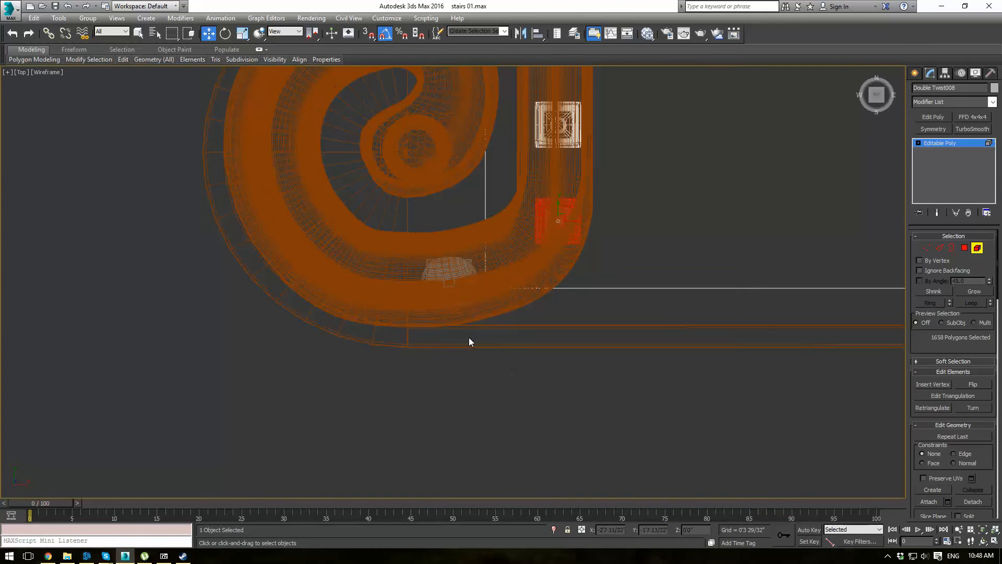
{"action": "scroll", "coordinate": [468, 337], "scroll_direction": "down", "scroll_amount": 2}
{"action": "scroll", "coordinate": [521, 257], "scroll_direction": "up", "scroll_amount": 2}
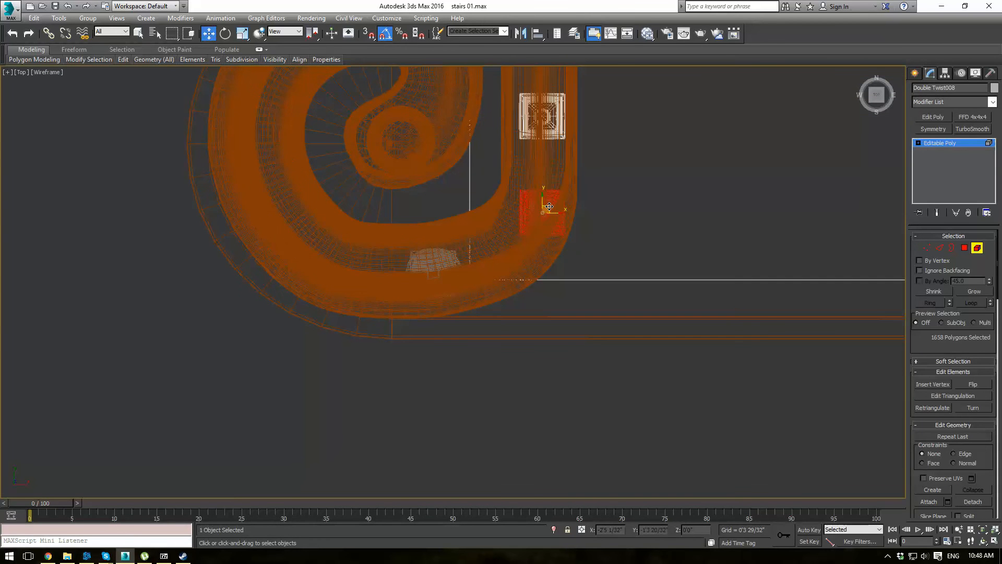
{"action": "mouse_move", "coordinate": [549, 206]}
{"action": "left_mouse_down", "text": "shift"}
{"action": "mouse_move", "coordinate": [286, 252]}
{"action": "mouse_move", "coordinate": [307, 238]}
{"action": "left_mouse_up", "text": "shift"}
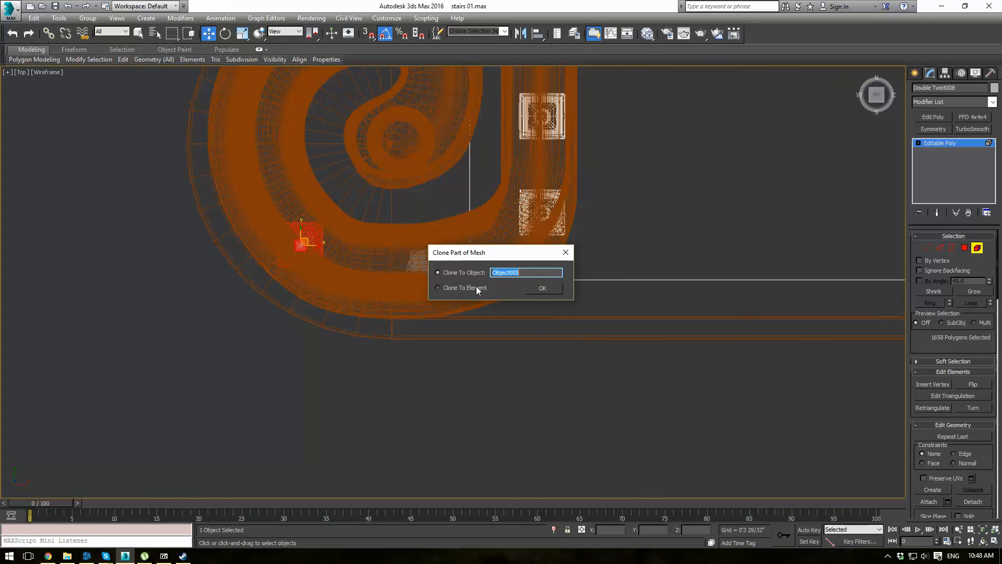
{"action": "left_click", "coordinate": [476, 286]}
{"action": "left_click", "coordinate": [543, 288]}
Step: Rotate the cloned baluster about 40° around Z in the View coordinate system, aligning it with the scroll's curve
{"action": "key", "text": "e"}
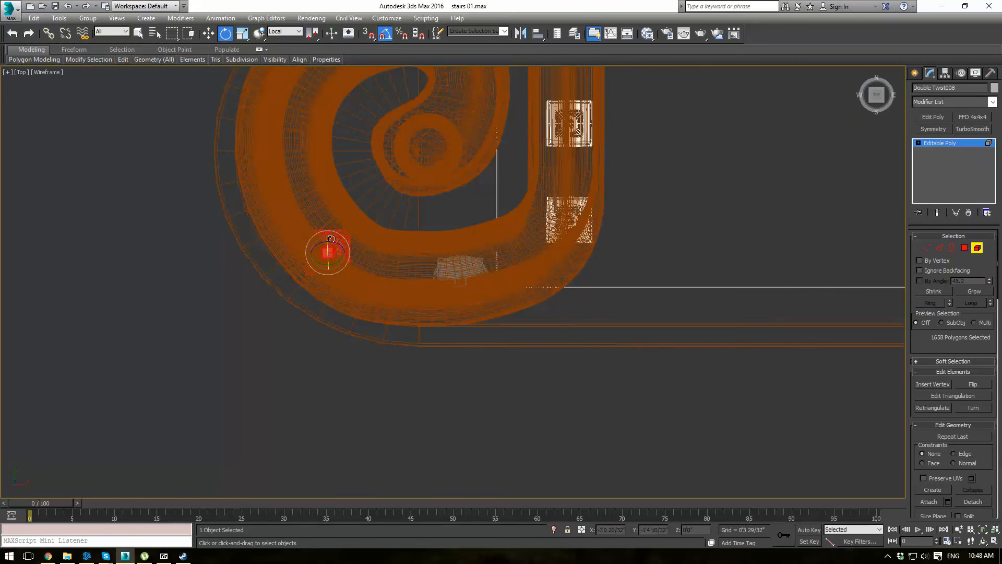
{"action": "left_click", "coordinate": [285, 31]}
{"action": "left_click", "coordinate": [282, 40]}
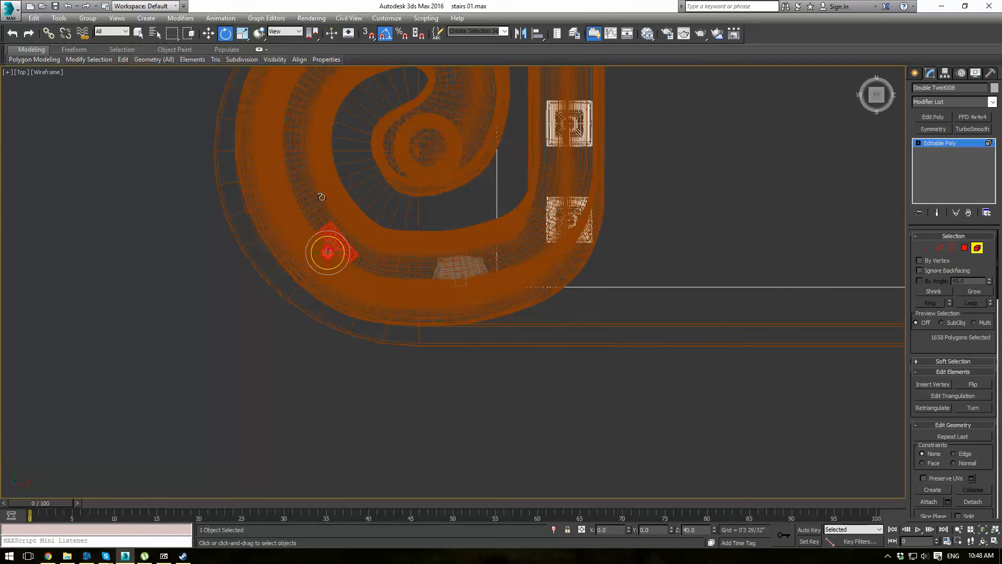
{"action": "middle_click_drag", "start_coordinate": [334, 220], "coordinate": [347, 239]}
Step: Clone the rotated baluster as an element under the scroll's left curve, rotate the copy to follow the curve, and leave Element level
{"action": "key", "text": "w"}
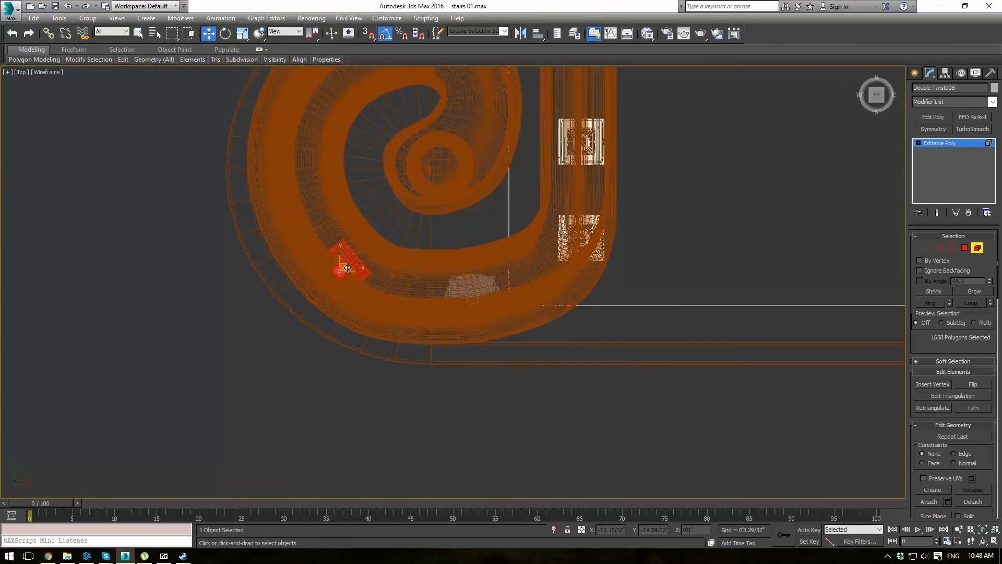
{"action": "left_click_drag", "start_coordinate": [347, 268], "coordinate": [300, 157]}
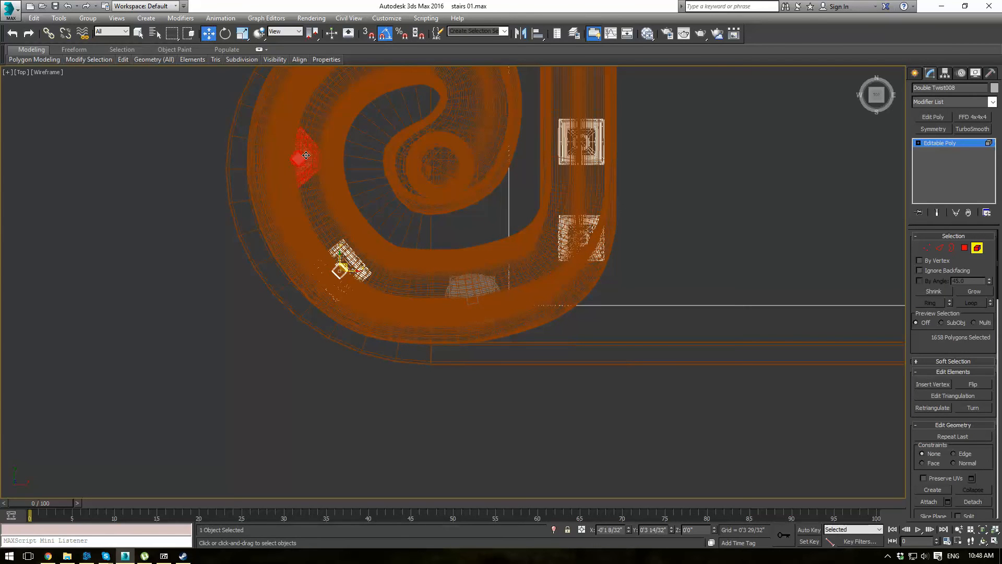
{"action": "left_click", "coordinate": [529, 289]}
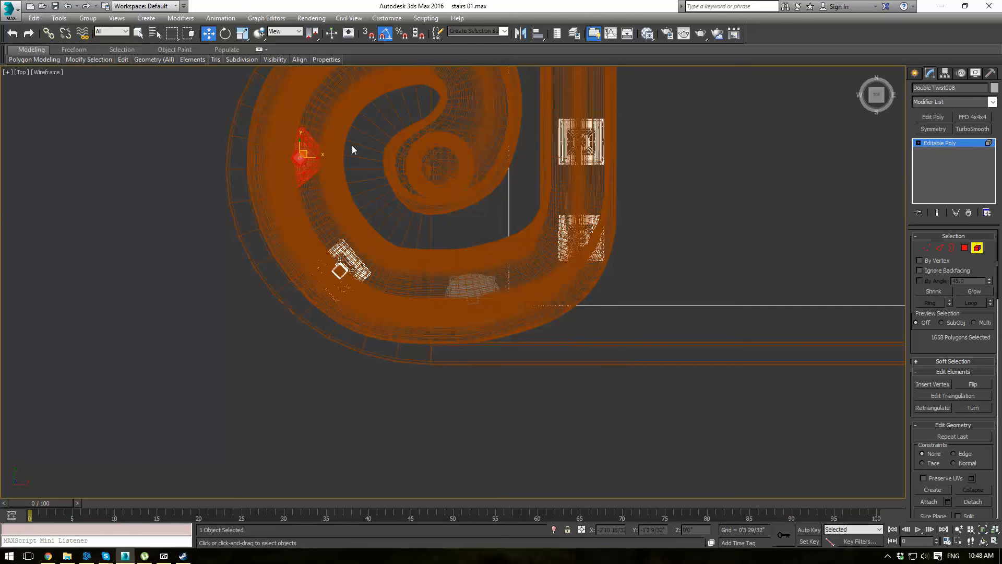
{"action": "middle_click_drag", "start_coordinate": [344, 161], "coordinate": [340, 208]}
{"action": "key", "text": "e"}
{"action": "left_click_drag", "start_coordinate": [314, 193], "coordinate": [334, 209]}
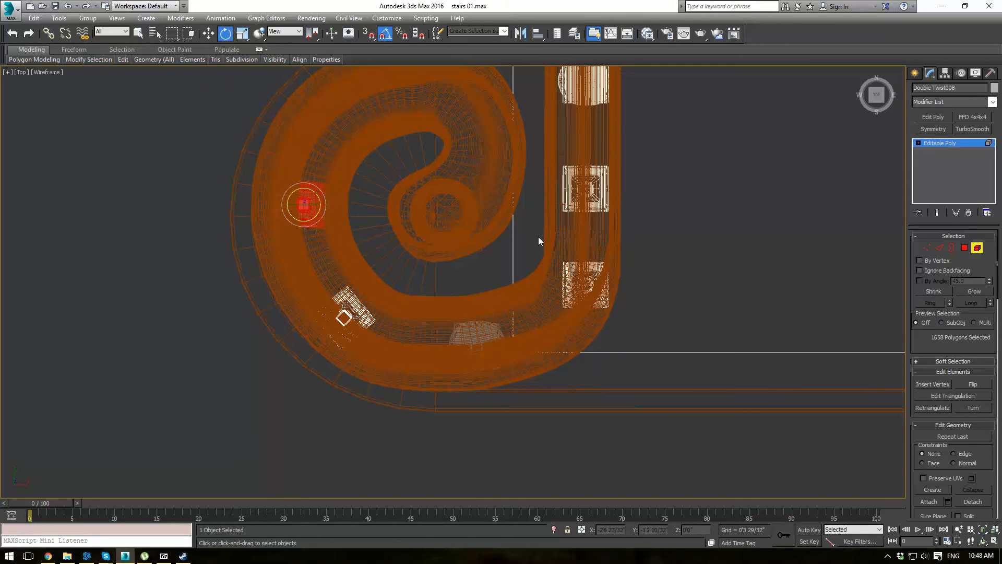
{"action": "middle_click_drag", "start_coordinate": [537, 236], "coordinate": [511, 296]}
{"action": "left_click", "coordinate": [938, 141]}
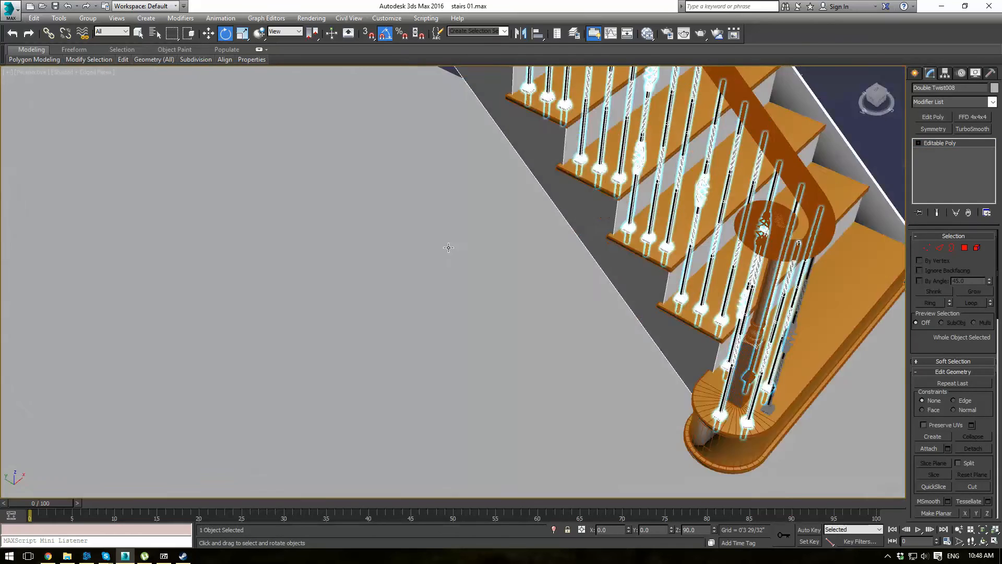
Step: Show the perspective view shaded without edged faces and select the balusters object again
{"action": "mouse_move", "coordinate": [448, 246]}
{"action": "middle_mouse_down", "text": "alt"}
{"action": "mouse_move", "coordinate": [455, 223]}
{"action": "mouse_move", "coordinate": [460, 280]}
{"action": "mouse_move", "coordinate": [595, 298]}
{"action": "mouse_move", "coordinate": [623, 328]}
{"action": "mouse_move", "coordinate": [600, 327]}
{"action": "mouse_move", "coordinate": [624, 327]}
{"action": "middle_mouse_up", "text": "alt"}
{"action": "key", "text": "F4"}
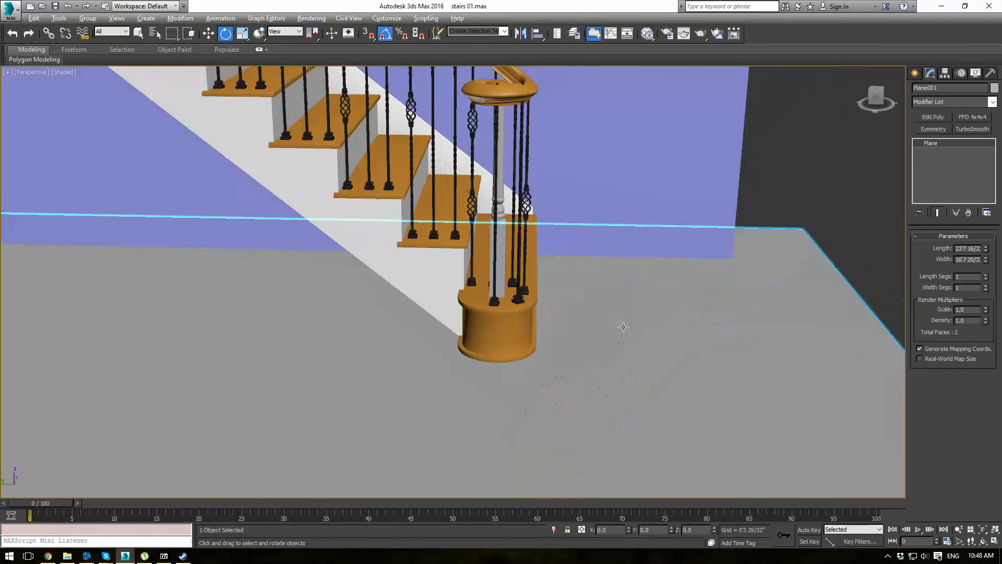
{"action": "middle_click_drag", "start_coordinate": [489, 224], "coordinate": [490, 277]}
{"action": "scroll", "coordinate": [487, 278], "scroll_direction": "up", "scroll_amount": 3}
{"action": "left_click", "coordinate": [487, 273]}
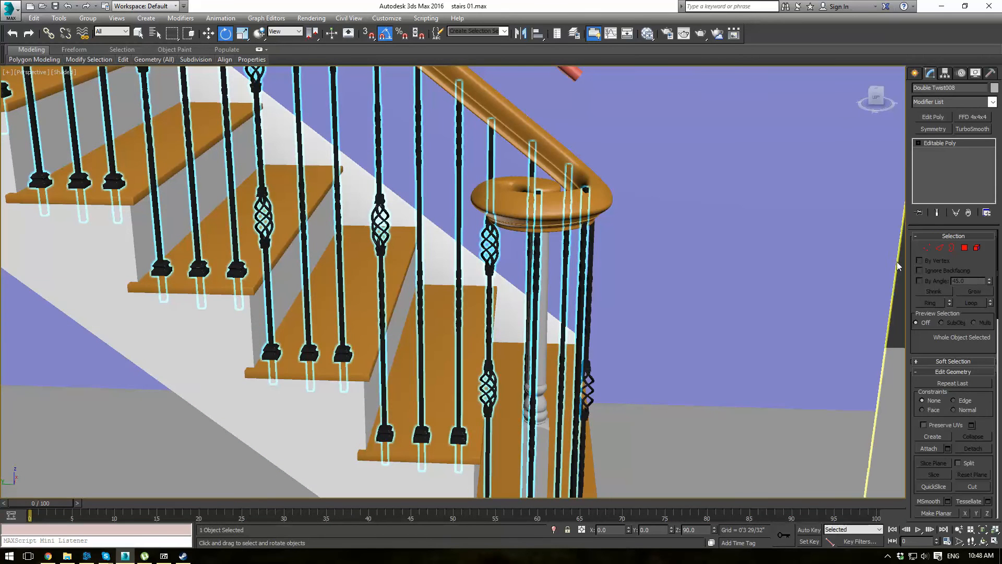
Step: Clone the double-basket baluster with its shoe as an element in the Top view, placing it under the scroll's upper-left curve
{"action": "key", "text": "5"}
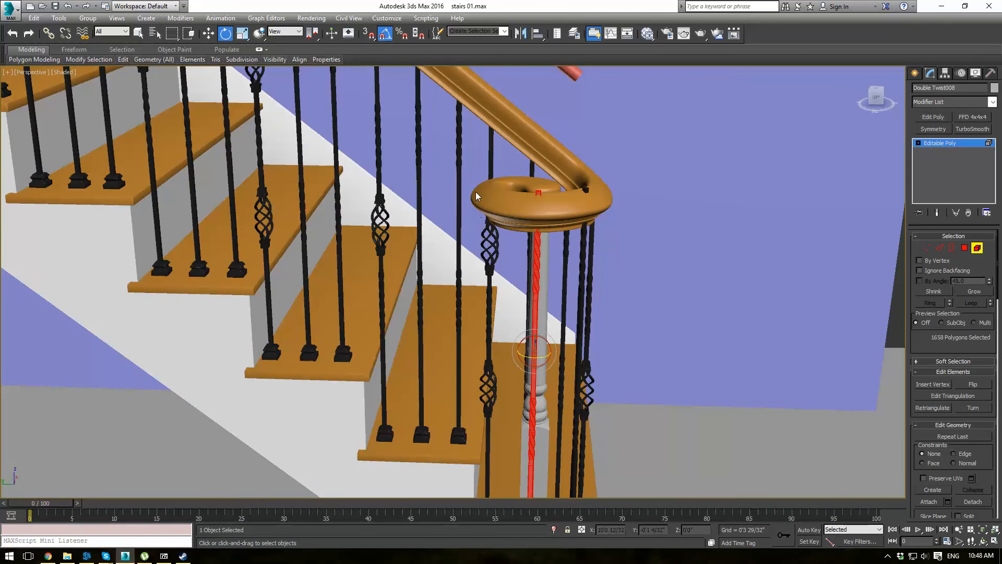
{"action": "left_click", "coordinate": [495, 466]}
{"action": "middle_click_drag", "start_coordinate": [495, 466], "coordinate": [465, 307], "text": "alt"}
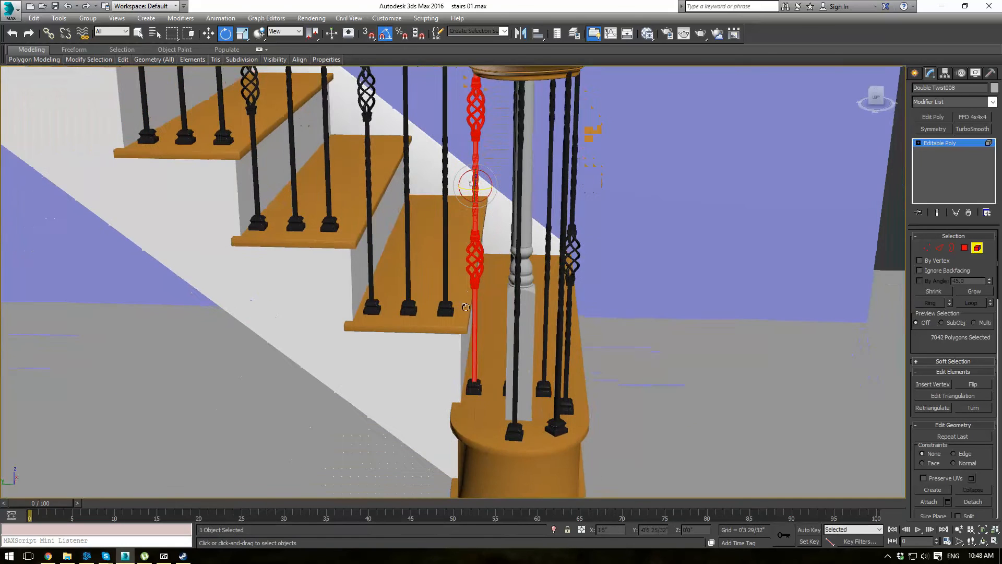
{"action": "middle_click_drag", "start_coordinate": [485, 364], "coordinate": [503, 393], "text": "alt"}
{"action": "key", "text": "t"}
{"action": "middle_click_drag", "start_coordinate": [473, 260], "coordinate": [462, 312]}
{"action": "key", "text": "F3"}
{"action": "key", "text": "w"}
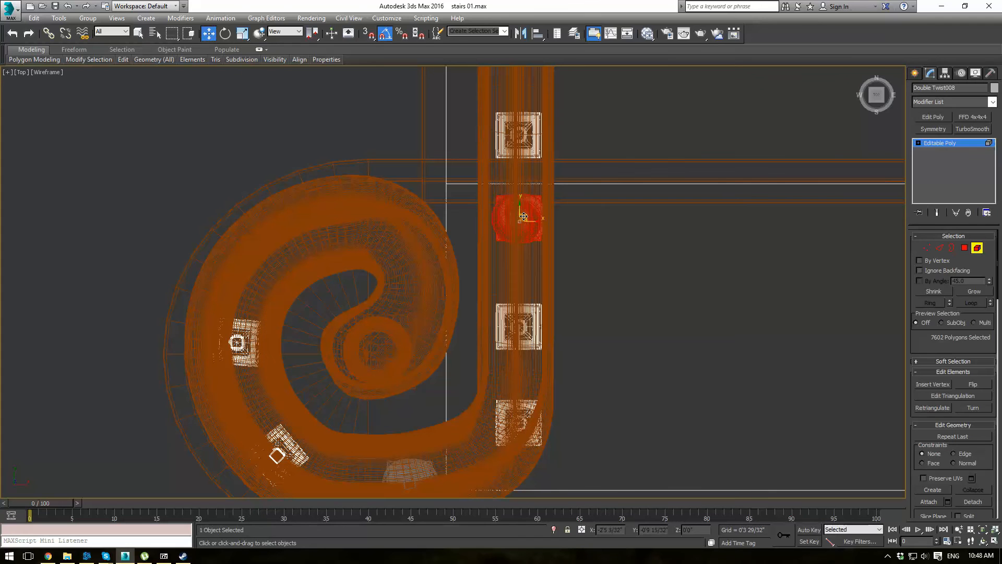
{"action": "mouse_move", "coordinate": [525, 215]}
{"action": "left_mouse_down"}
{"action": "mouse_move", "coordinate": [431, 229]}
{"action": "mouse_move", "coordinate": [326, 221]}
{"action": "mouse_move", "coordinate": [311, 239]}
{"action": "left_mouse_up"}
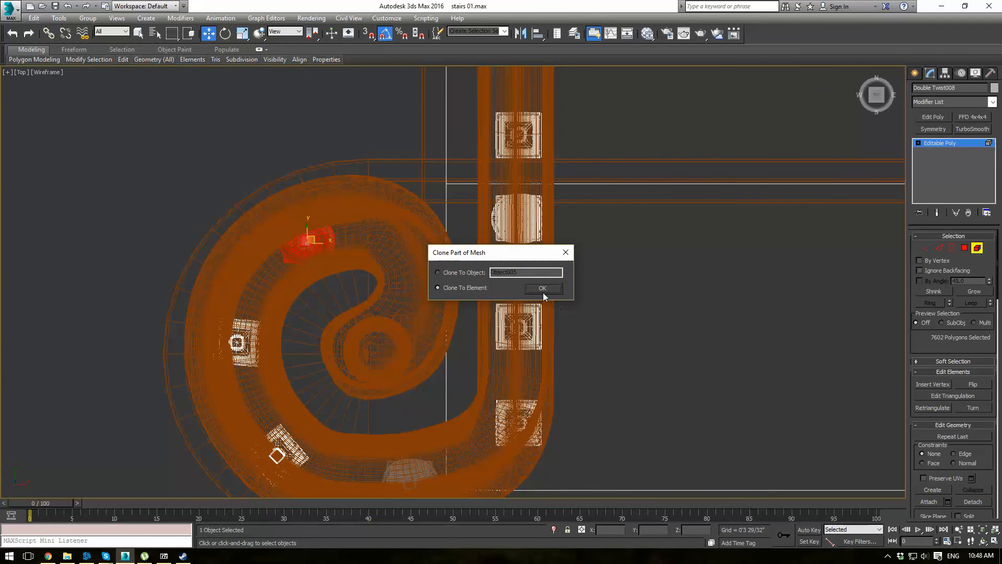
{"action": "left_click", "coordinate": [543, 290]}
Step: Rotate the double-basket copy to follow the handrail scroll's curve, and leave Element level
{"action": "scroll", "coordinate": [292, 243], "scroll_direction": "up", "scroll_amount": 6}
{"action": "key", "text": "e"}
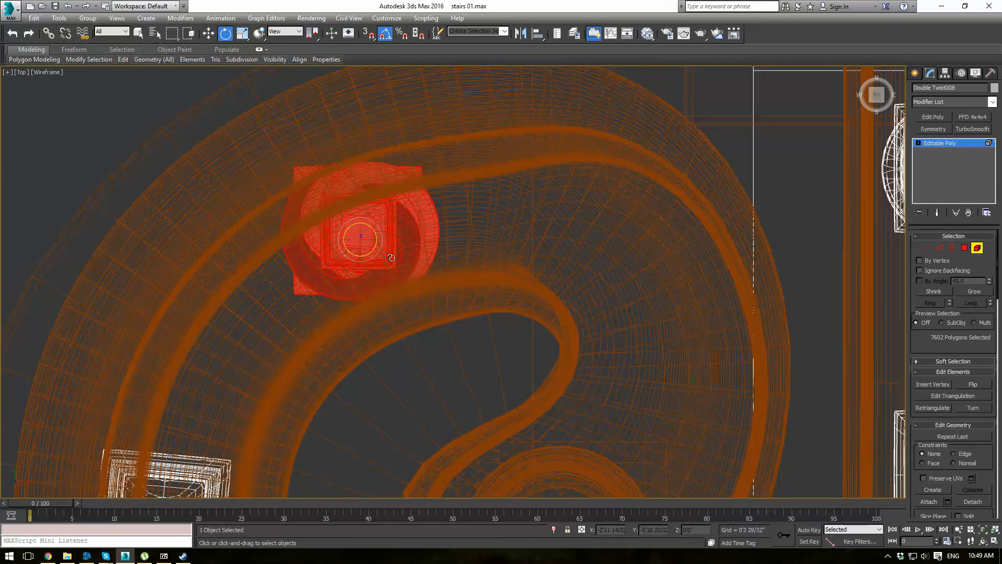
{"action": "left_click_drag", "start_coordinate": [375, 240], "coordinate": [373, 202]}
{"action": "right_click", "coordinate": [359, 200]}
{"action": "left_click", "coordinate": [940, 143]}
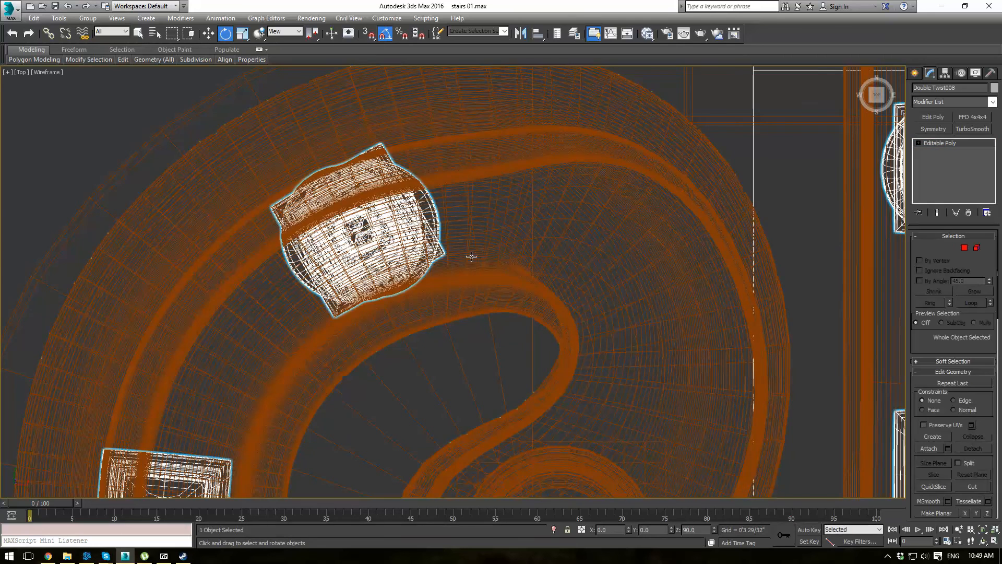
Step: Examine the balusters around the bottom newel in the shaded perspective view, checking their height against the handrail scroll
{"action": "key", "text": "p"}
{"action": "mouse_move", "coordinate": [338, 295]}
{"action": "middle_mouse_down", "text": "alt"}
{"action": "mouse_move", "coordinate": [358, 311]}
{"action": "mouse_move", "coordinate": [460, 219]}
{"action": "middle_mouse_up", "text": "alt"}
{"action": "key", "text": "F3"}
{"action": "key", "text": "z"}
{"action": "scroll", "coordinate": [662, 351], "scroll_direction": "up", "scroll_amount": 5}
{"action": "middle_click_drag", "start_coordinate": [663, 352], "coordinate": [631, 329]}
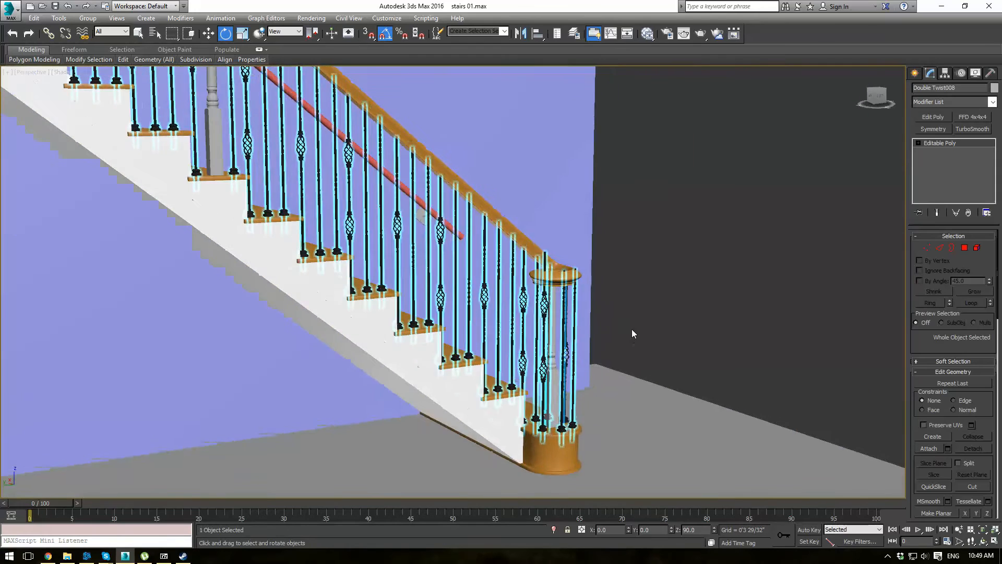
{"action": "left_click", "coordinate": [647, 293]}
{"action": "scroll", "coordinate": [660, 324], "scroll_direction": "up", "scroll_amount": 4}
{"action": "middle_click_drag", "start_coordinate": [448, 240], "coordinate": [465, 190]}
{"action": "left_click", "coordinate": [462, 241]}
{"action": "scroll", "coordinate": [600, 292], "scroll_direction": "down", "scroll_amount": 3}
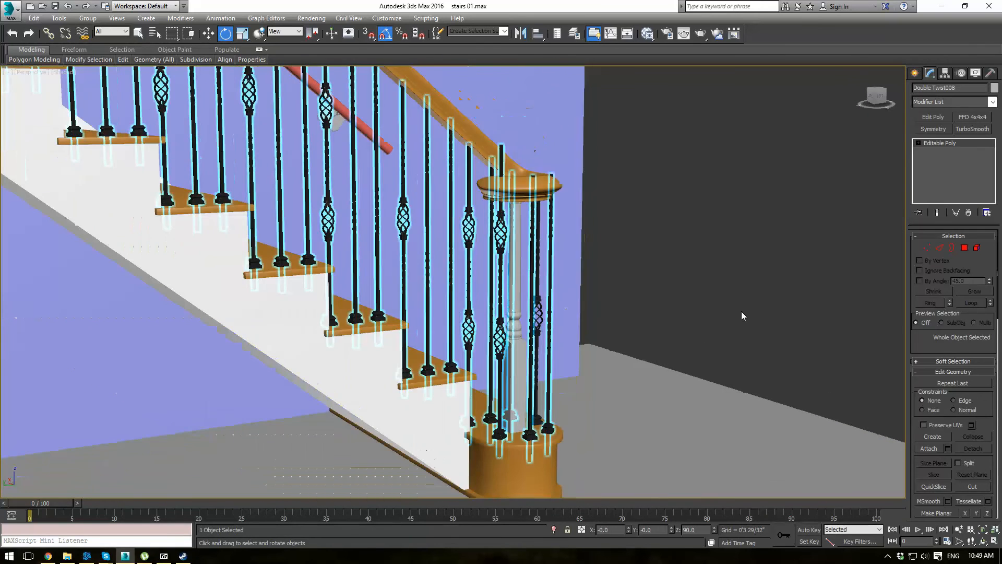
{"action": "left_click", "coordinate": [965, 249]}
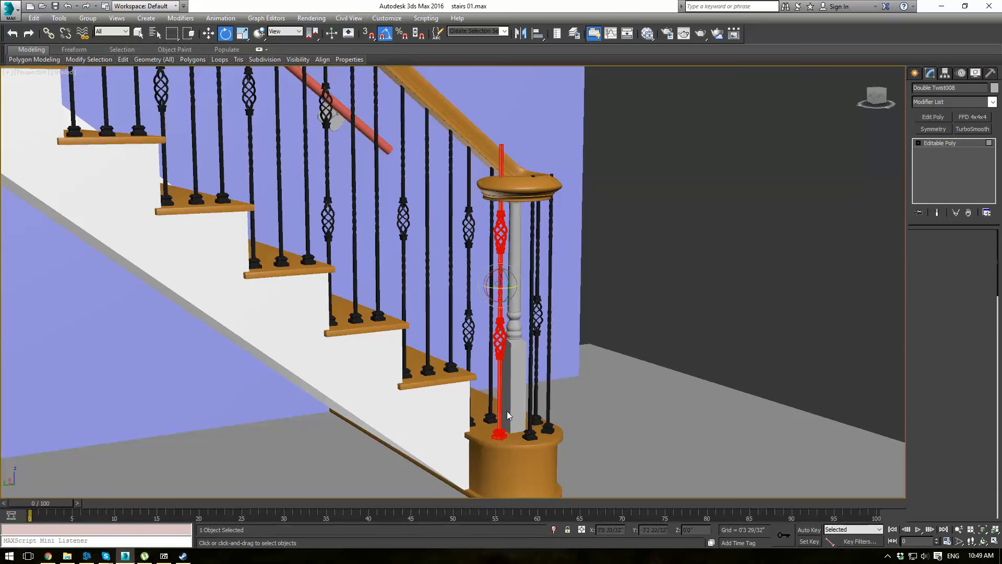
{"action": "left_click", "coordinate": [500, 433]}
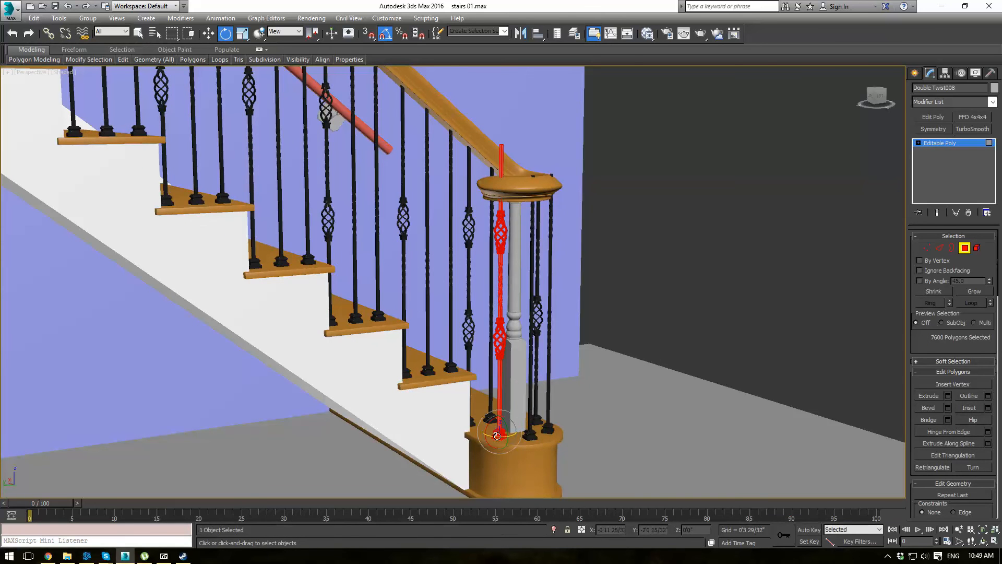
{"action": "scroll", "coordinate": [497, 435], "scroll_direction": "up", "scroll_amount": 3}
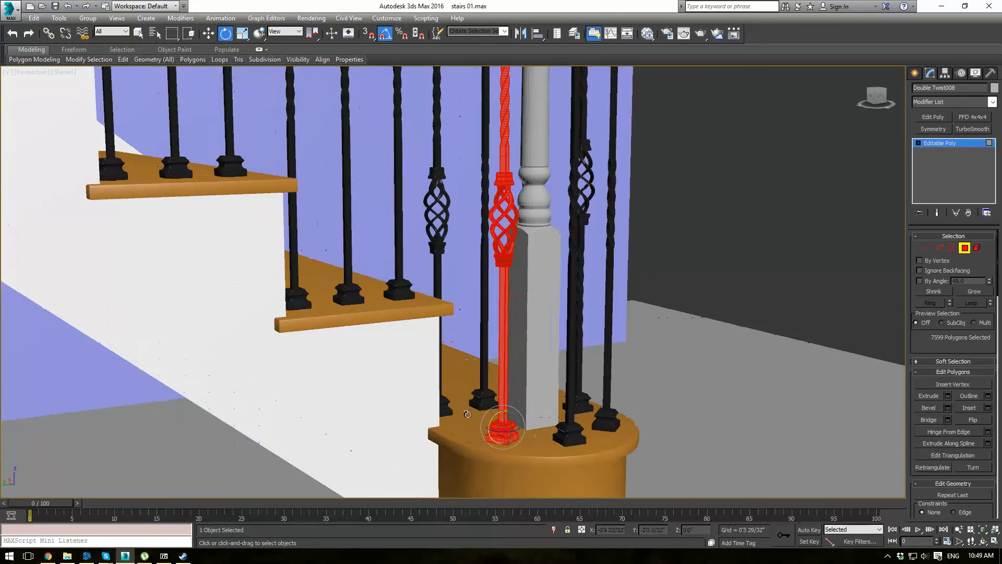
{"action": "left_click", "coordinate": [504, 428], "text": "alt"}
{"action": "key", "text": "ctrl+z"}
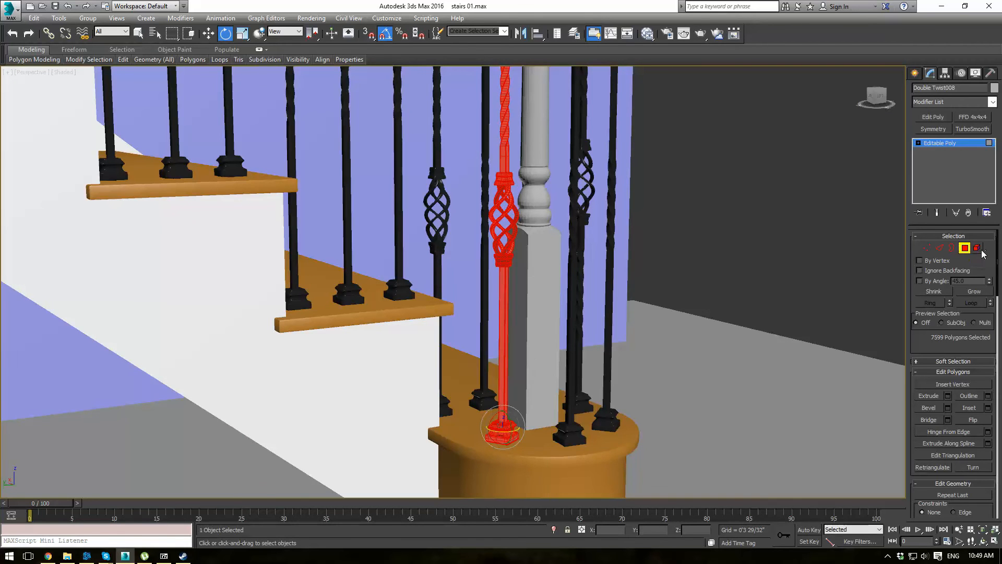
Step: Exclude the base shoe from the selected double-basket baluster and lower its shaft beneath the handrail scroll
{"action": "left_click", "coordinate": [977, 247]}
{"action": "left_click_drag", "start_coordinate": [472, 408], "coordinate": [499, 440], "text": "alt"}
{"action": "key", "text": "w"}
Step: Select the tip polygons of the double-basket baluster poking through the handrail scroll and lower them beneath its surface
{"action": "scroll", "coordinate": [499, 420], "scroll_direction": "down", "scroll_amount": 5}
{"action": "middle_click_drag", "start_coordinate": [656, 279], "coordinate": [564, 294], "text": "alt"}
{"action": "scroll", "coordinate": [412, 414], "scroll_direction": "up", "scroll_amount": 5}
{"action": "middle_click_drag", "start_coordinate": [412, 414], "coordinate": [463, 338], "text": "alt"}
{"action": "left_click", "coordinate": [378, 200]}
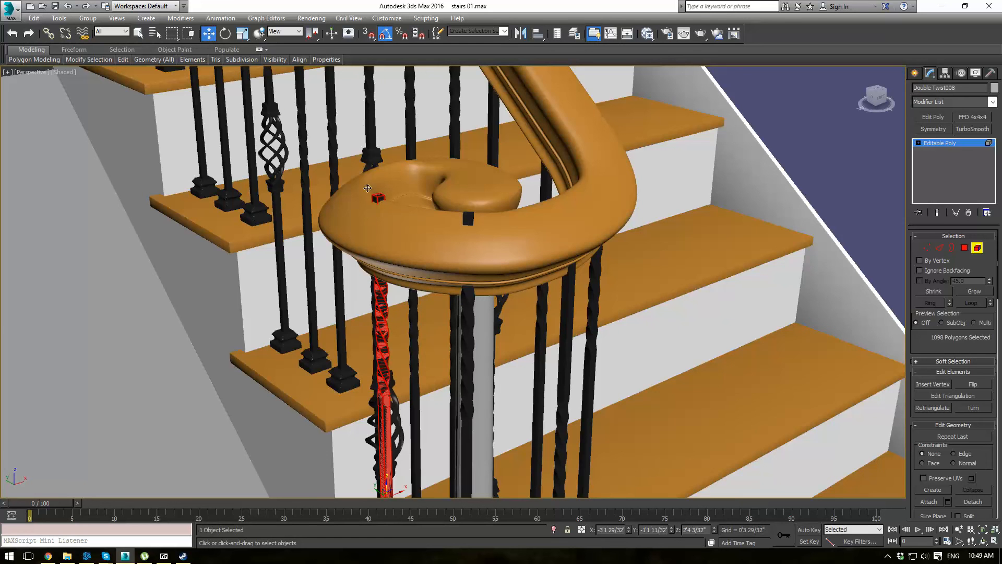
{"action": "key", "text": "1"}
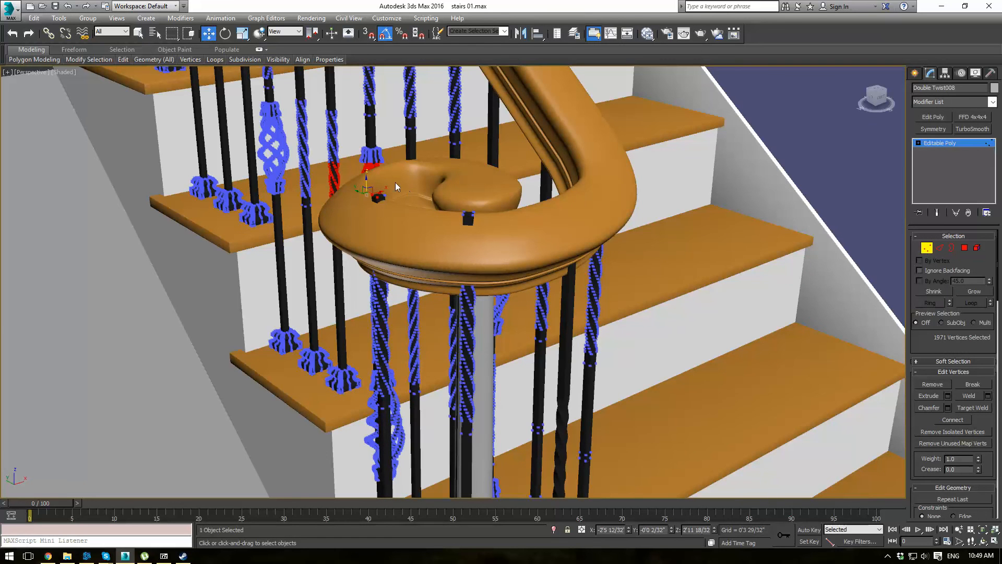
{"action": "left_click", "coordinate": [964, 248]}
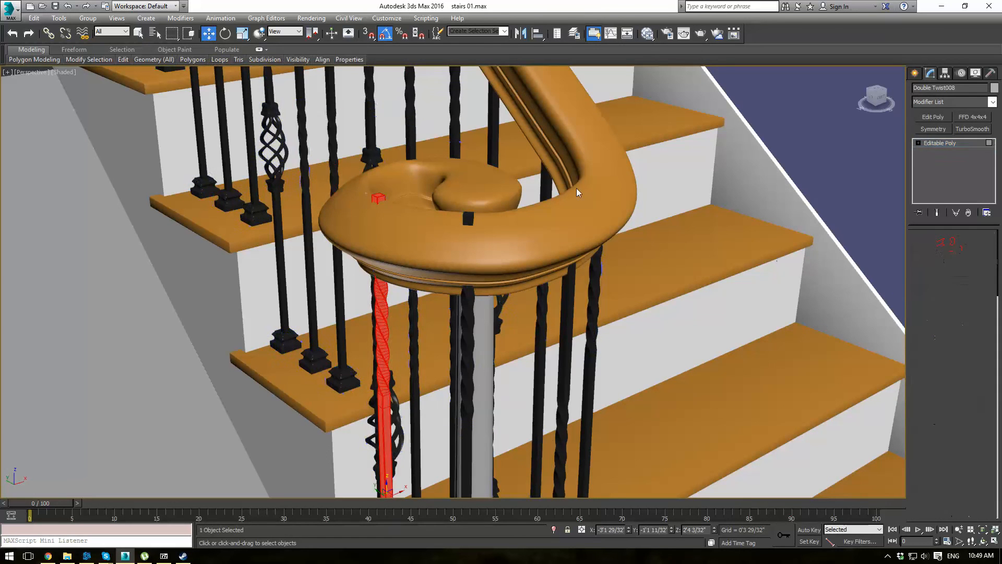
{"action": "left_click", "coordinate": [378, 196]}
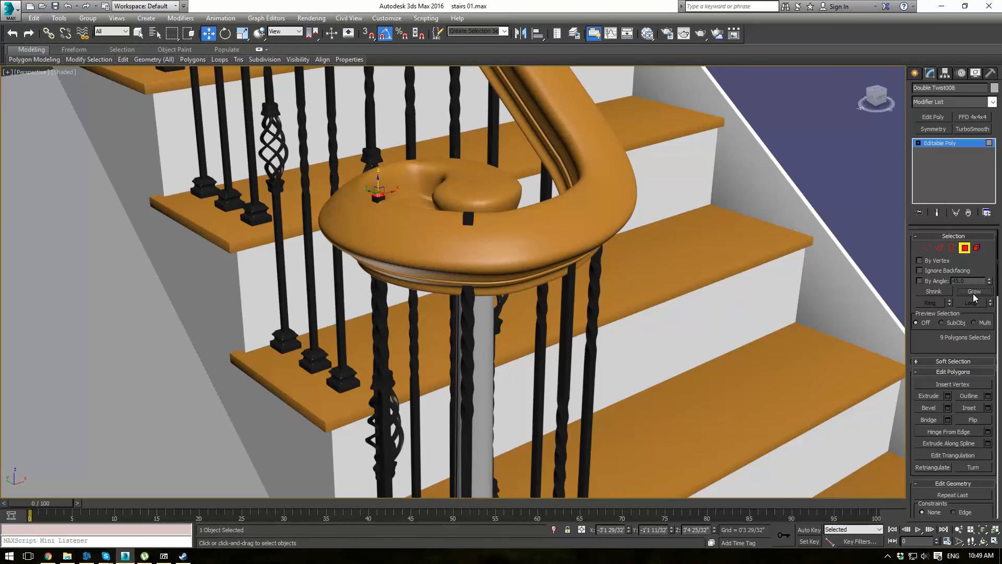
{"action": "left_click", "coordinate": [378, 176]}
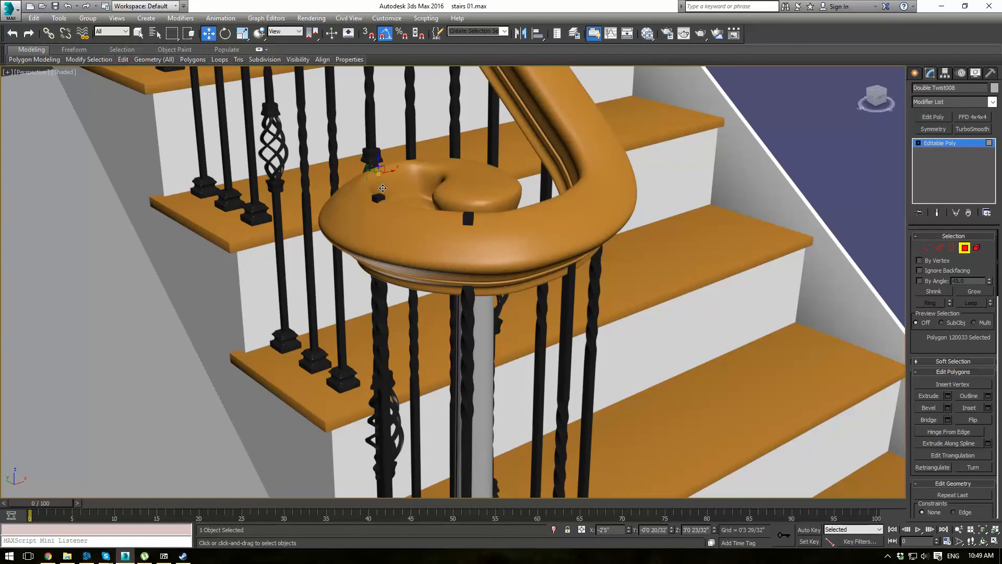
{"action": "key", "text": "ctrl+z"}
{"action": "left_click_drag", "start_coordinate": [379, 186], "coordinate": [379, 198]}
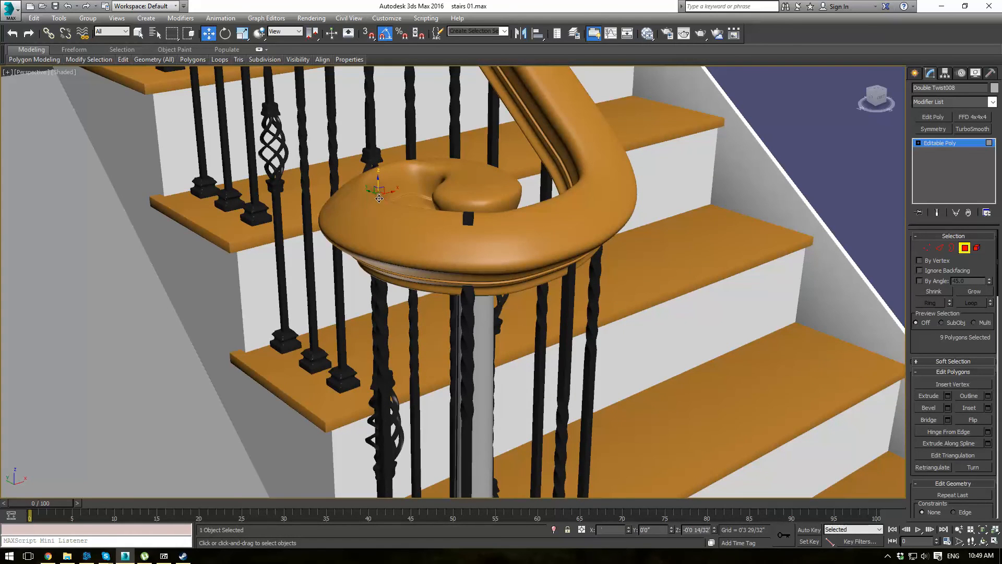
Step: Lower the protruding tip of the neighbouring twisted baluster beneath the surface of the handrail scroll
{"action": "left_click", "coordinate": [470, 218]}
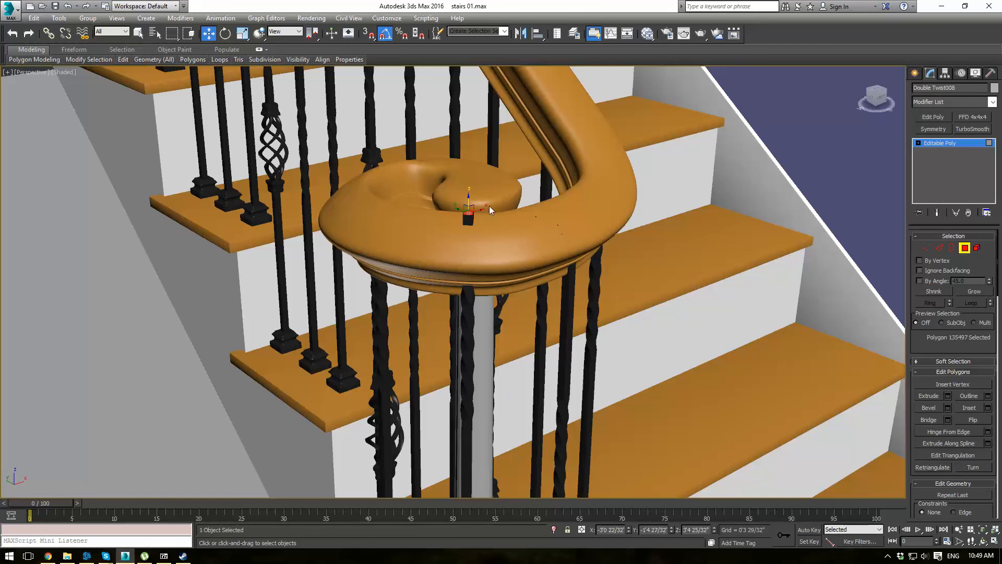
{"action": "left_click_drag", "start_coordinate": [468, 200], "coordinate": [469, 221]}
{"action": "middle_click_drag", "start_coordinate": [469, 223], "coordinate": [572, 200], "text": "alt"}
Step: Select the twisted baluster beside the bottom newel with its shoe as elements and shift it about 14/32" in X and 5/32" in Y beneath the scroll
{"action": "left_click", "coordinate": [977, 248]}
{"action": "middle_click_drag", "start_coordinate": [600, 397], "coordinate": [557, 288]}
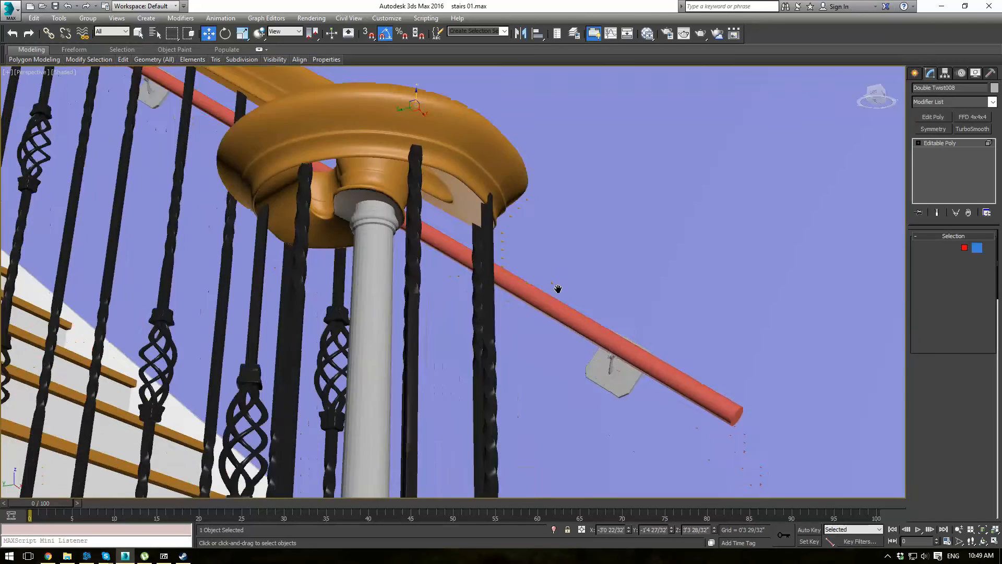
{"action": "scroll", "coordinate": [557, 289], "scroll_direction": "down", "scroll_amount": 4}
{"action": "middle_click_drag", "start_coordinate": [489, 241], "coordinate": [478, 257], "text": "alt"}
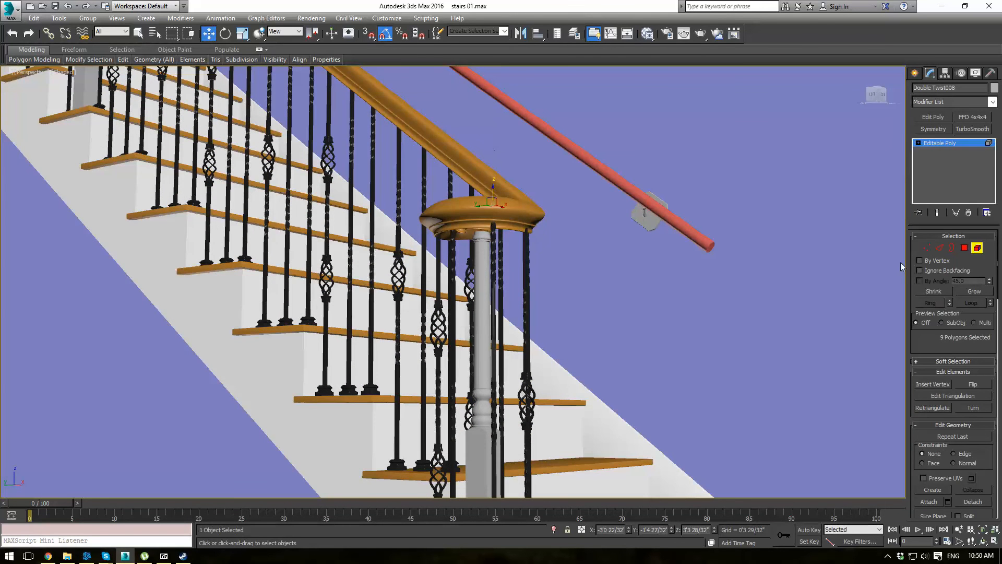
{"action": "left_click", "coordinate": [506, 465]}
{"action": "middle_click_drag", "start_coordinate": [506, 465], "coordinate": [467, 334], "text": "alt"}
{"action": "middle_click_drag", "start_coordinate": [552, 315], "coordinate": [529, 267], "text": "alt"}
{"action": "left_click", "coordinate": [507, 355], "text": "alt"}
{"action": "middle_click_drag", "start_coordinate": [523, 230], "coordinate": [494, 253]}
{"action": "key", "text": "shift+z"}
{"action": "key", "text": "shift+z"}
{"action": "key", "text": "shift+z"}
{"action": "key", "text": "shift+z"}
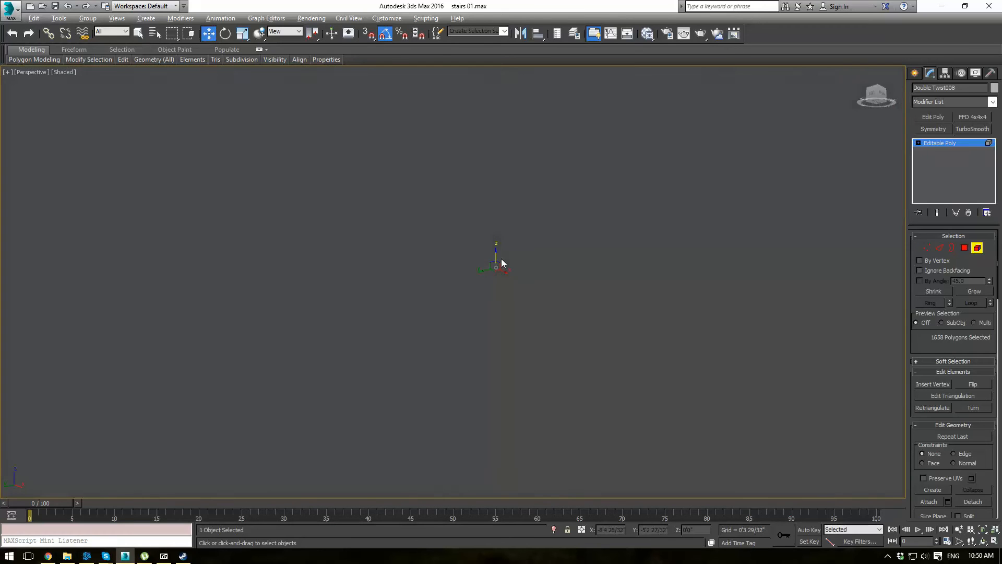
{"action": "scroll", "coordinate": [511, 291], "scroll_direction": "up", "scroll_amount": 4}
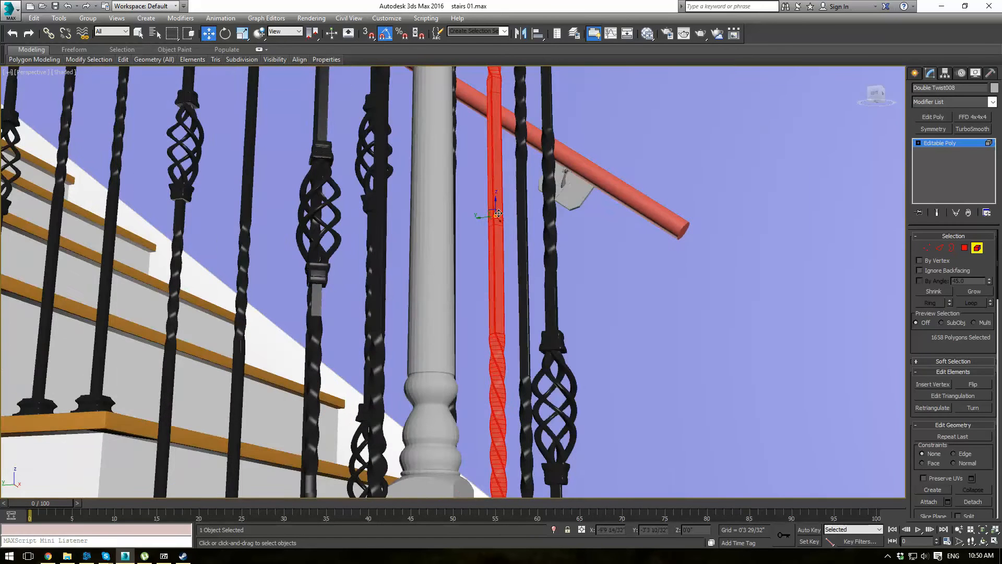
{"action": "middle_click_drag", "start_coordinate": [498, 213], "coordinate": [469, 312]}
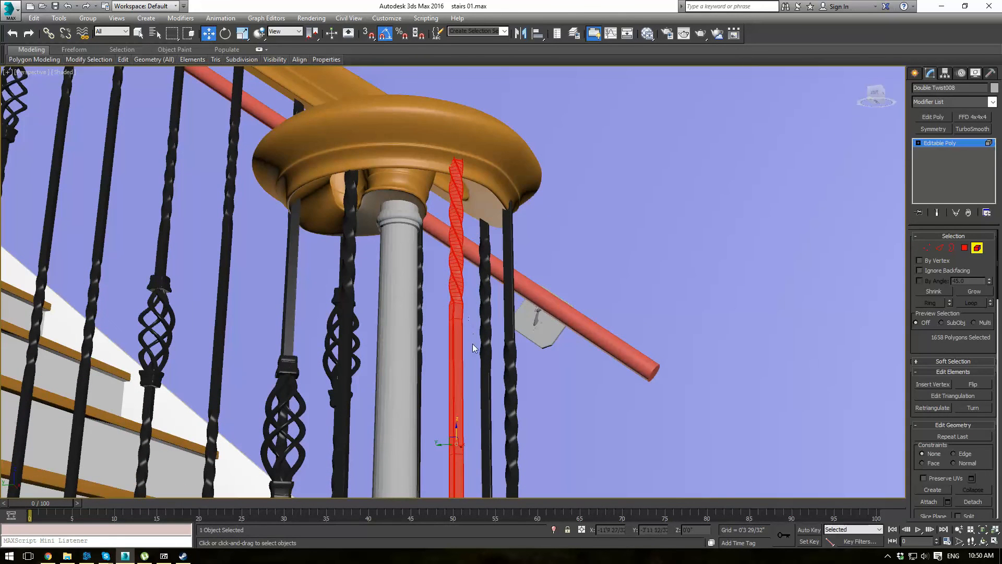
{"action": "mouse_move", "coordinate": [452, 440]}
{"action": "middle_mouse_down", "text": "alt"}
{"action": "mouse_move", "coordinate": [472, 434]}
{"action": "mouse_move", "coordinate": [457, 453]}
{"action": "middle_mouse_up", "text": "alt"}
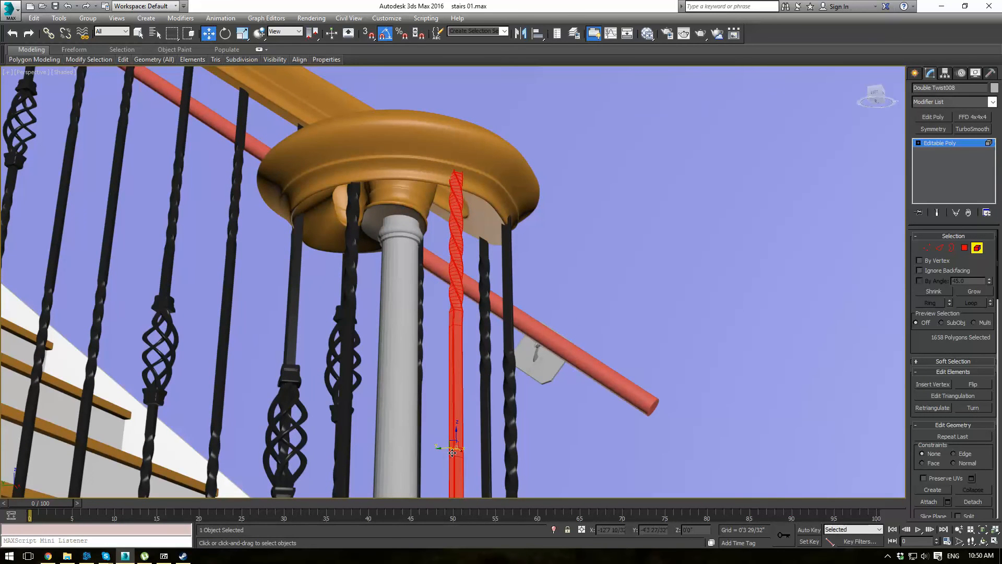
{"action": "left_click_drag", "start_coordinate": [452, 453], "coordinate": [451, 457]}
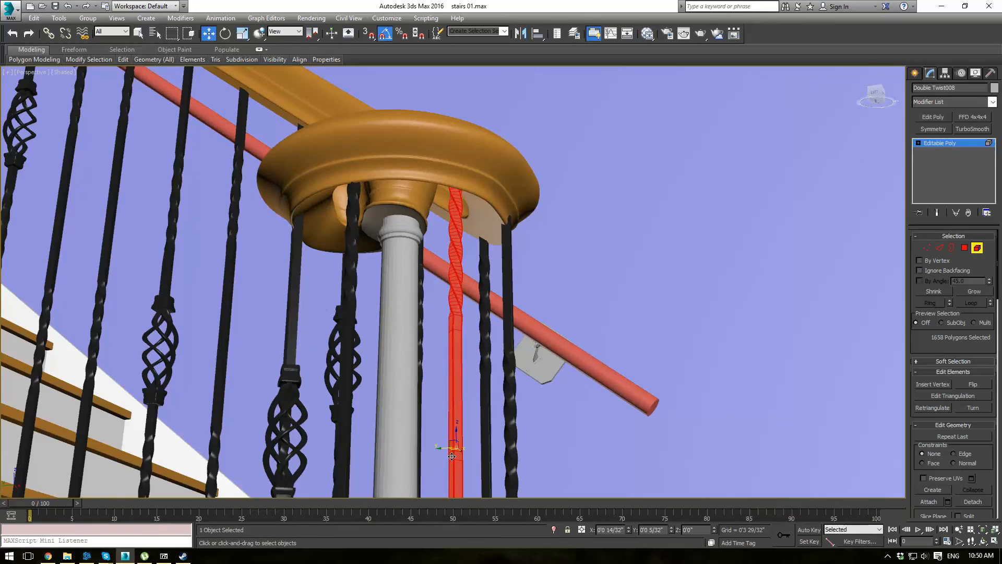
{"action": "middle_click_drag", "start_coordinate": [540, 356], "coordinate": [542, 330], "text": "alt"}
Step: Leave Element level and nudge the separate basket baluster under the scroll's lower curve inward in the wireframe Top view
{"action": "key", "text": "t"}
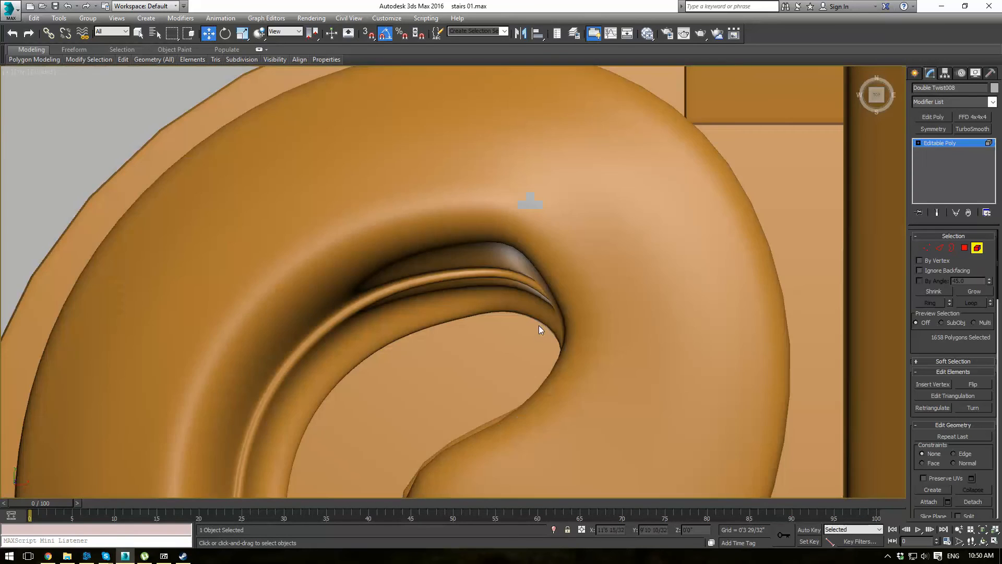
{"action": "scroll", "coordinate": [539, 324], "scroll_direction": "down", "scroll_amount": 10}
{"action": "key", "text": "F3"}
{"action": "scroll", "coordinate": [478, 255], "scroll_direction": "up", "scroll_amount": 3}
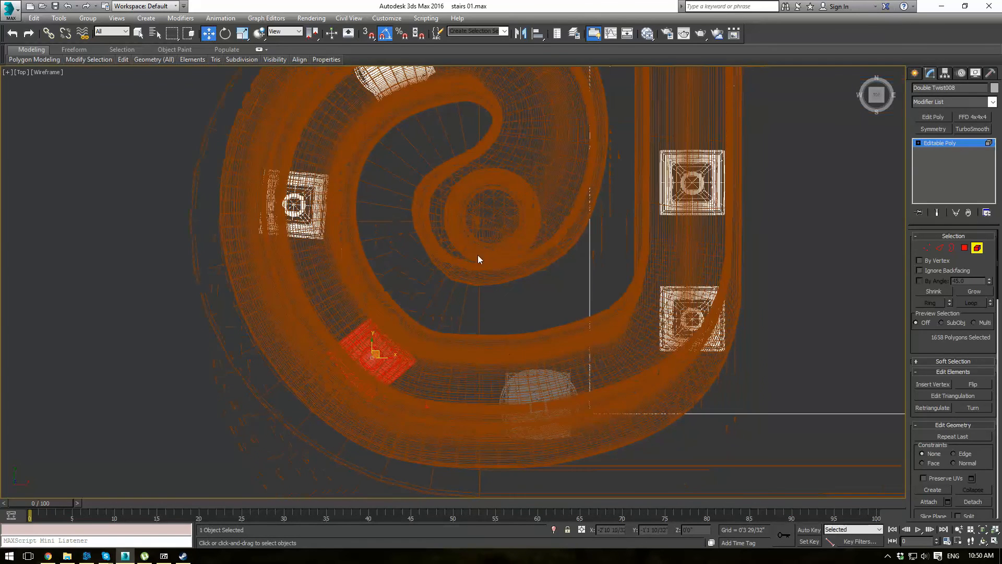
{"action": "left_click", "coordinate": [940, 143]}
{"action": "left_click", "coordinate": [529, 394]}
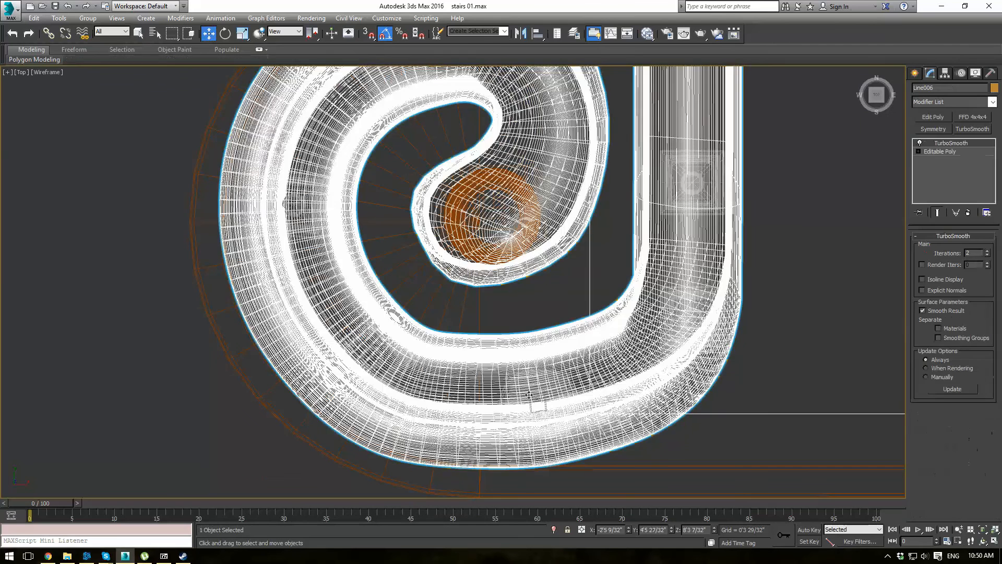
{"action": "left_click", "coordinate": [529, 394]}
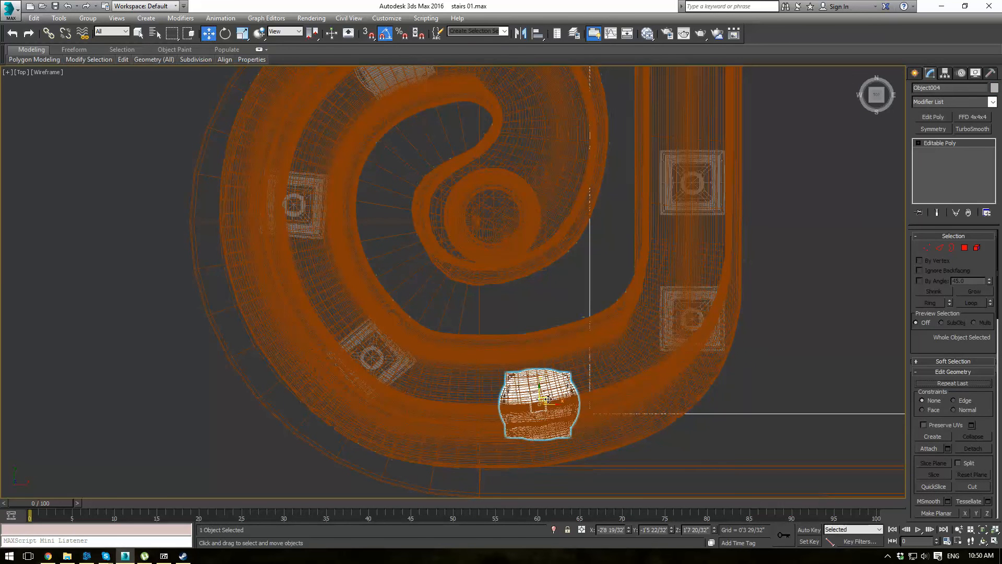
{"action": "left_click_drag", "start_coordinate": [546, 398], "coordinate": [538, 381]}
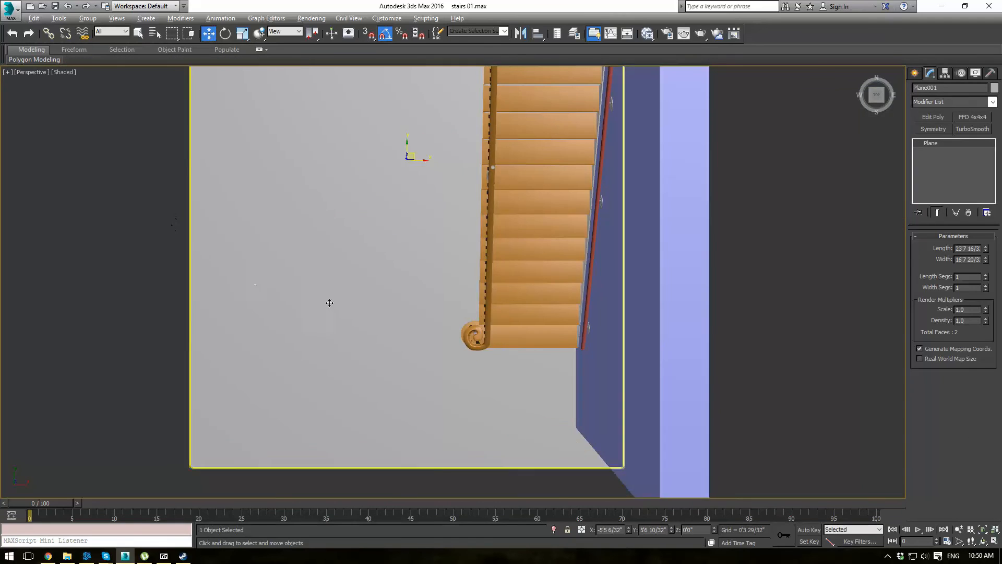
Step: Extrude the sloping underside polygon of the staircase downward in the perspective view with edged faces shown
{"action": "middle_click_drag", "start_coordinate": [330, 302], "coordinate": [473, 316], "text": "alt"}
{"action": "left_click", "coordinate": [476, 320]}
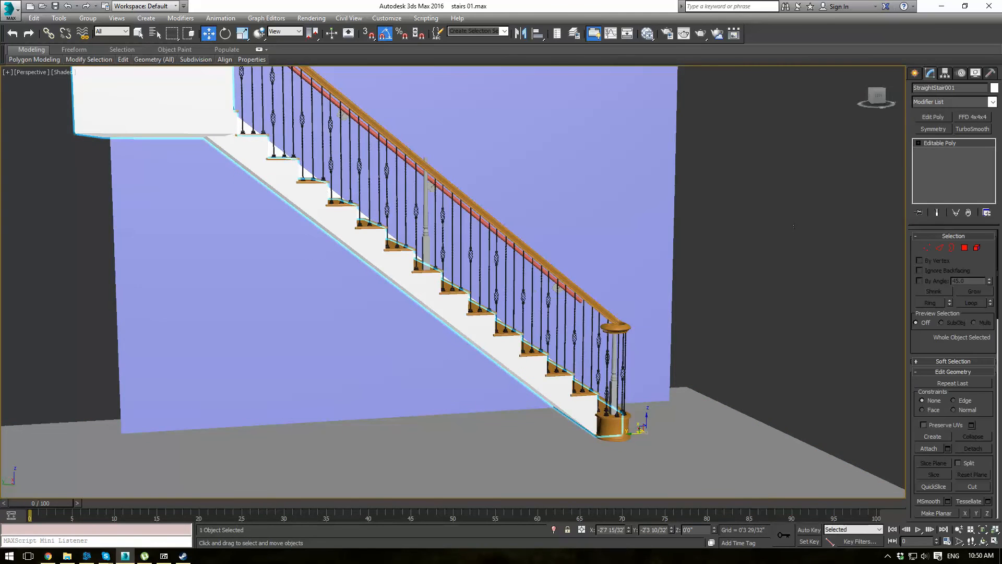
{"action": "left_click", "coordinate": [964, 248]}
{"action": "middle_click_drag", "start_coordinate": [488, 226], "coordinate": [518, 194], "text": "alt"}
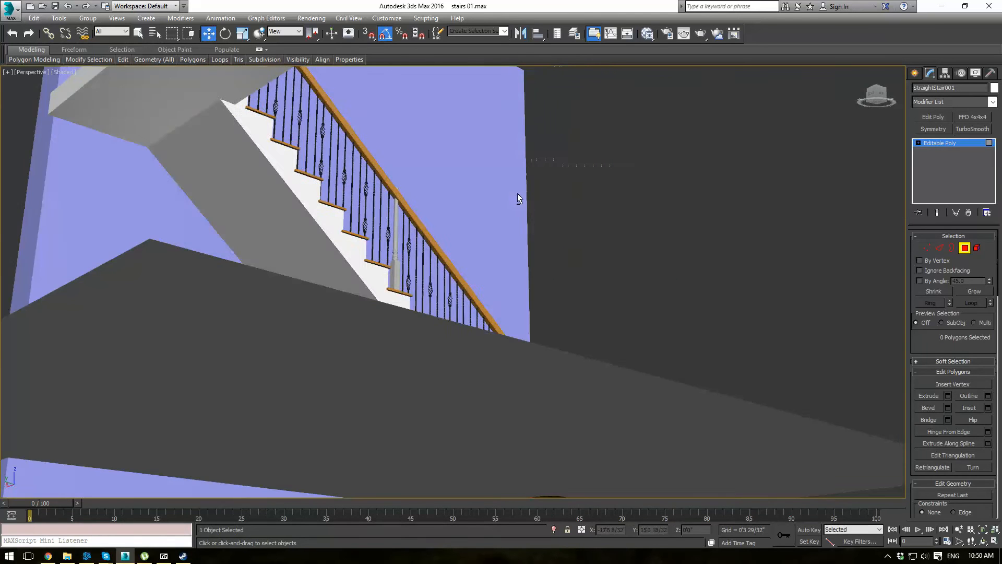
{"action": "left_click", "coordinate": [273, 243]}
{"action": "middle_click_drag", "start_coordinate": [272, 243], "coordinate": [397, 262], "text": "alt"}
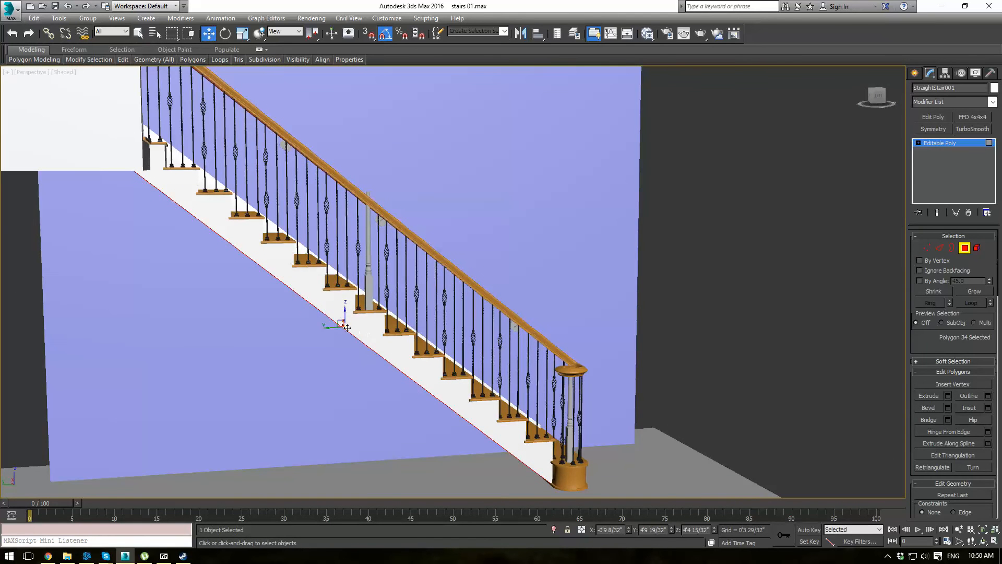
{"action": "mouse_move", "coordinate": [344, 317]}
{"action": "left_mouse_down"}
{"action": "mouse_move", "coordinate": [342, 434]}
{"action": "mouse_move", "coordinate": [343, 317]}
{"action": "left_mouse_up"}
{"action": "middle_click_drag", "start_coordinate": [342, 317], "coordinate": [364, 278], "text": "alt"}
{"action": "key", "text": "F4"}
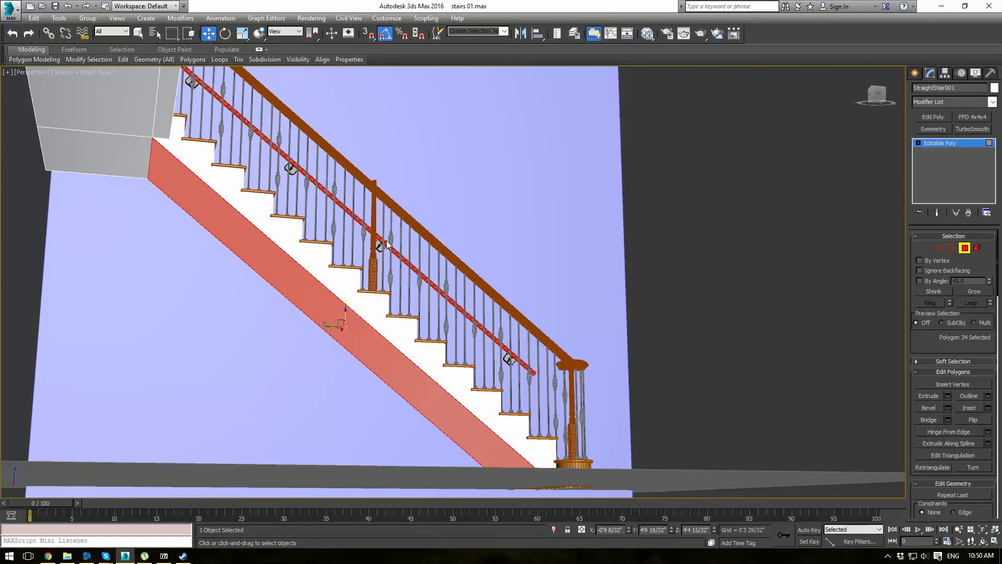
{"action": "left_click", "coordinate": [928, 395]}
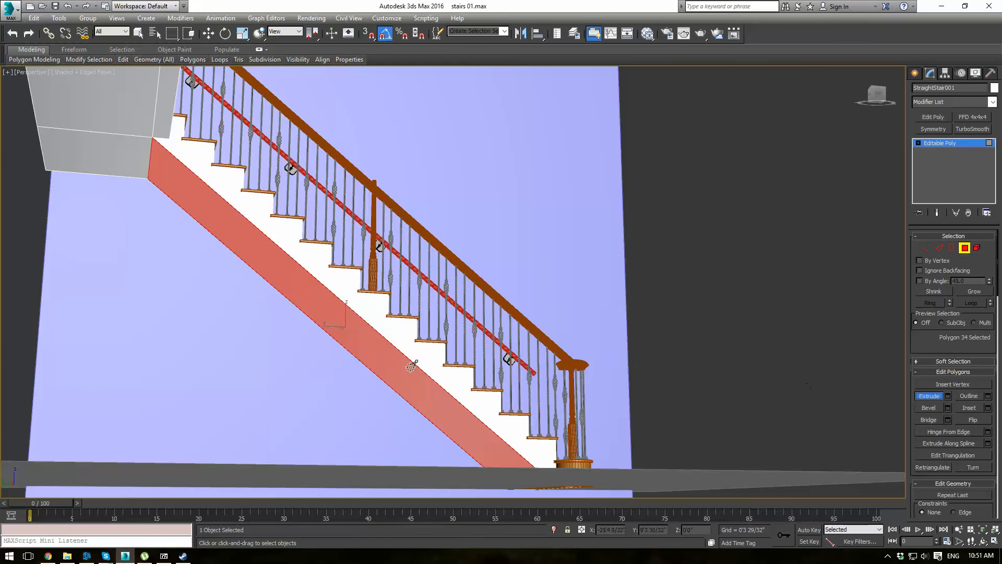
{"action": "left_click_drag", "start_coordinate": [410, 365], "coordinate": [454, 221]}
Step: Lower the extruded underside face and scale it flat vertically using the View reference coordinate system
{"action": "middle_click_drag", "start_coordinate": [372, 299], "coordinate": [309, 189]}
{"action": "key", "text": "w"}
{"action": "left_click_drag", "start_coordinate": [265, 241], "coordinate": [260, 374]}
{"action": "key", "text": "r"}
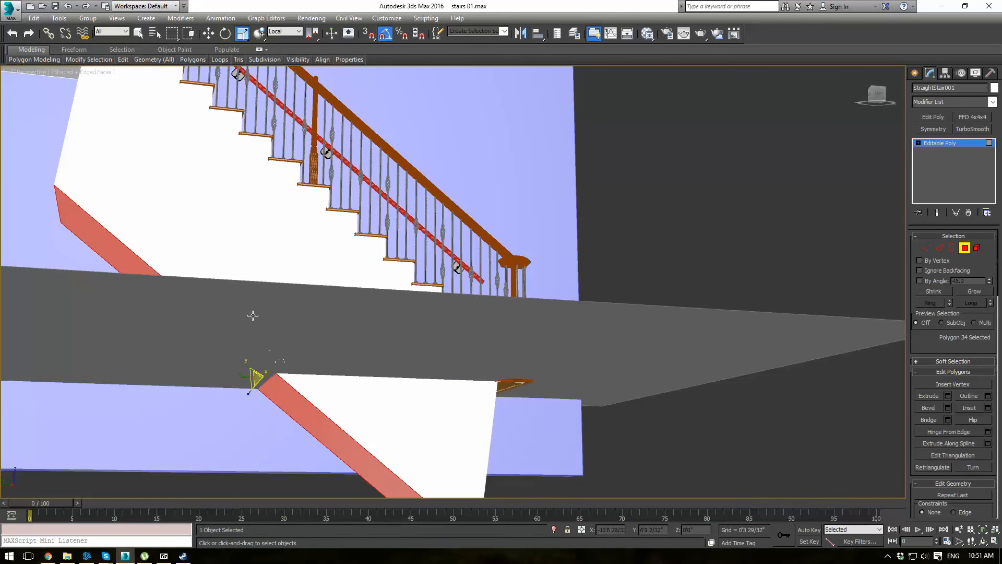
{"action": "left_click", "coordinate": [285, 32]}
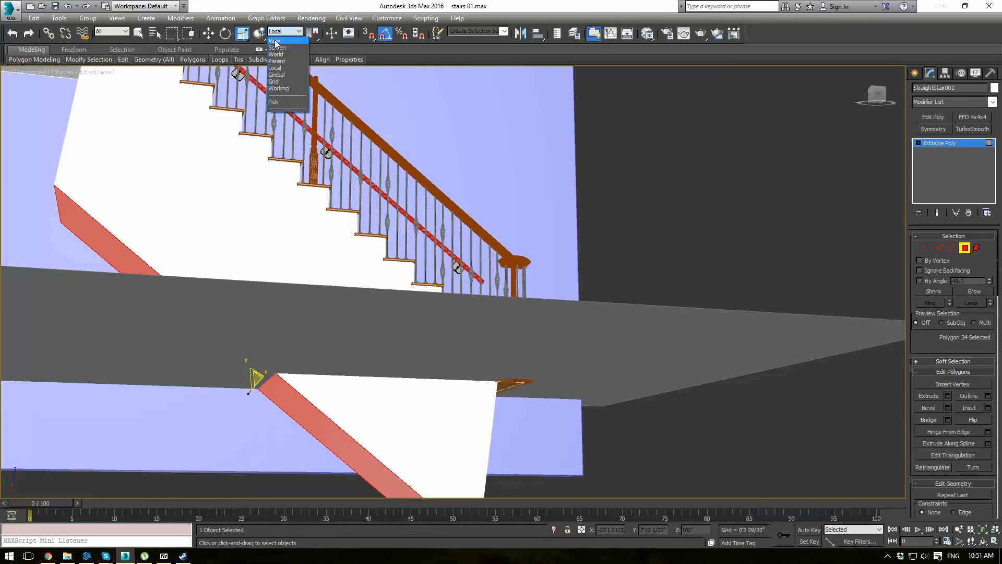
{"action": "left_click", "coordinate": [277, 40]}
{"action": "left_click_drag", "start_coordinate": [262, 398], "coordinate": [557, 213]}
Step: Move the flattened face to floor level, slide it along Y until the under-stair wall's back edge is vertical, and deselect the staircase
{"action": "middle_click_drag", "start_coordinate": [509, 315], "coordinate": [501, 400]}
{"action": "key", "text": "w"}
{"action": "left_click_drag", "start_coordinate": [252, 448], "coordinate": [253, 464]}
{"action": "middle_click_drag", "start_coordinate": [253, 446], "coordinate": [346, 442], "text": "alt"}
{"action": "scroll", "coordinate": [457, 463], "scroll_direction": "up", "scroll_amount": 3}
{"action": "middle_click_drag", "start_coordinate": [457, 464], "coordinate": [716, 459]}
{"action": "scroll", "coordinate": [588, 399], "scroll_direction": "down", "scroll_amount": 3}
{"action": "middle_click_drag", "start_coordinate": [486, 371], "coordinate": [483, 420]}
{"action": "scroll", "coordinate": [457, 405], "scroll_direction": "down", "scroll_amount": 3}
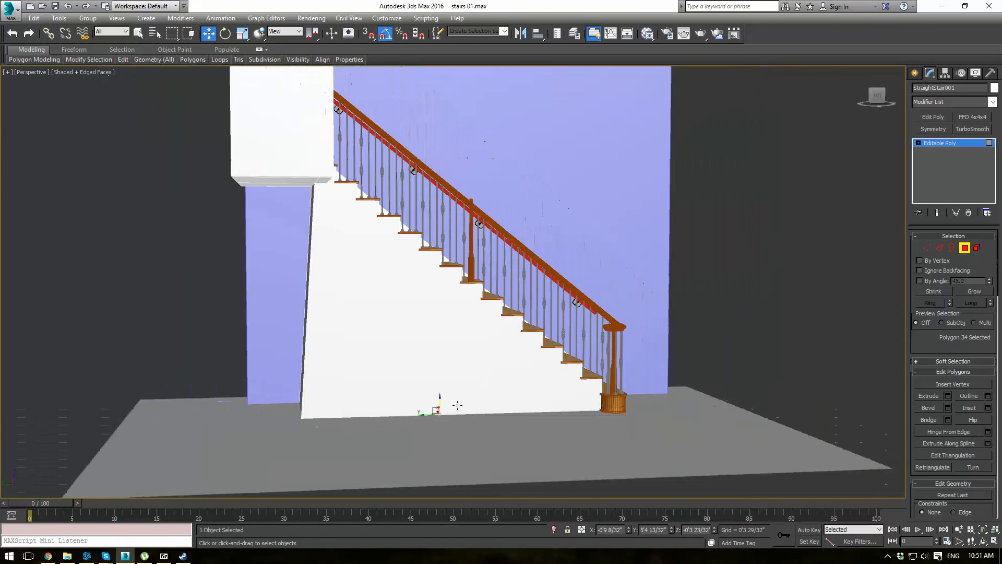
{"action": "left_click_drag", "start_coordinate": [428, 417], "coordinate": [442, 411]}
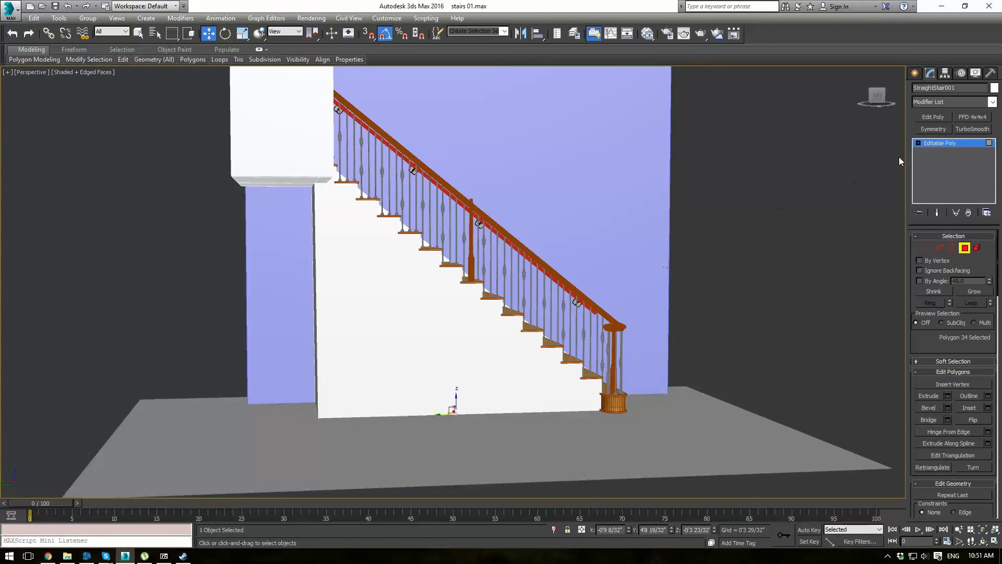
{"action": "left_click", "coordinate": [932, 141]}
{"action": "left_click", "coordinate": [821, 247]}
Step: Extrude the two bottom polygons of the landing's end wall downward and lower them to the floor
{"action": "middle_click_drag", "start_coordinate": [821, 246], "coordinate": [613, 306], "text": "alt"}
{"action": "middle_click_drag", "start_coordinate": [210, 221], "coordinate": [334, 313]}
{"action": "middle_click_drag", "start_coordinate": [334, 314], "coordinate": [378, 282], "text": "alt"}
{"action": "scroll", "coordinate": [384, 286], "scroll_direction": "up", "scroll_amount": 3}
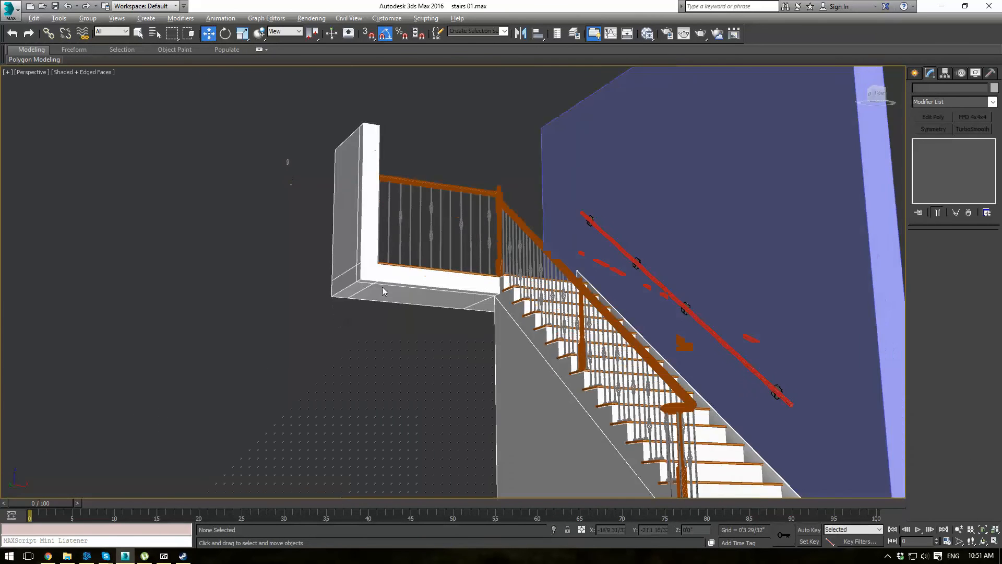
{"action": "left_click", "coordinate": [376, 268]}
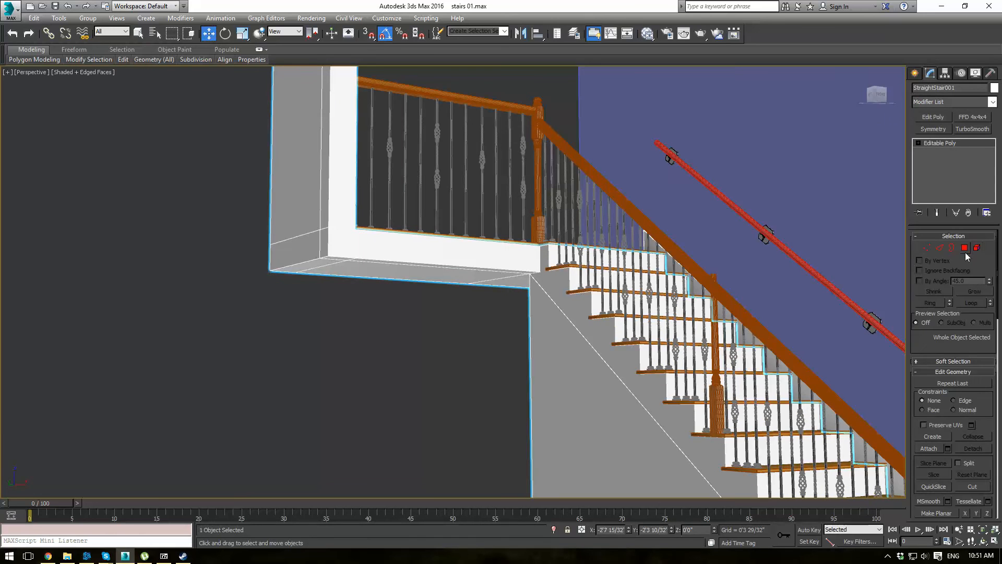
{"action": "left_click", "coordinate": [964, 248]}
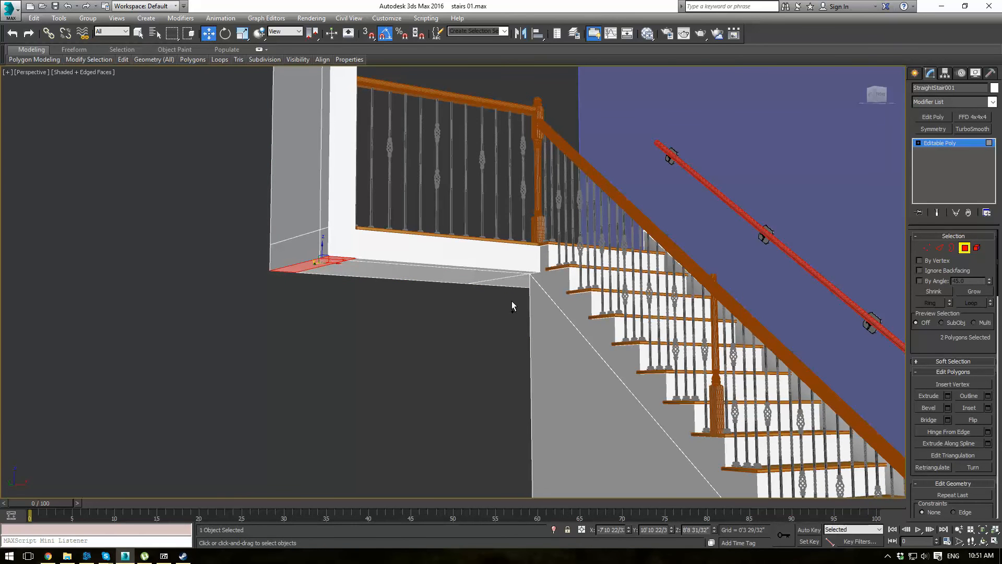
{"action": "left_click_drag", "start_coordinate": [322, 257], "coordinate": [380, 119]}
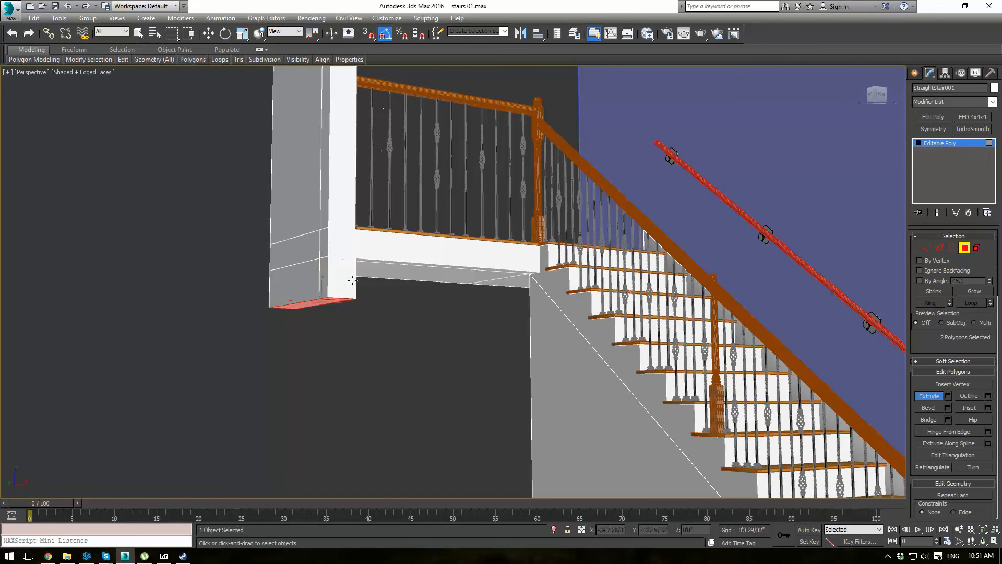
{"action": "scroll", "coordinate": [352, 297], "scroll_direction": "down", "scroll_amount": 3}
{"action": "left_click_drag", "start_coordinate": [339, 285], "coordinate": [335, 463]}
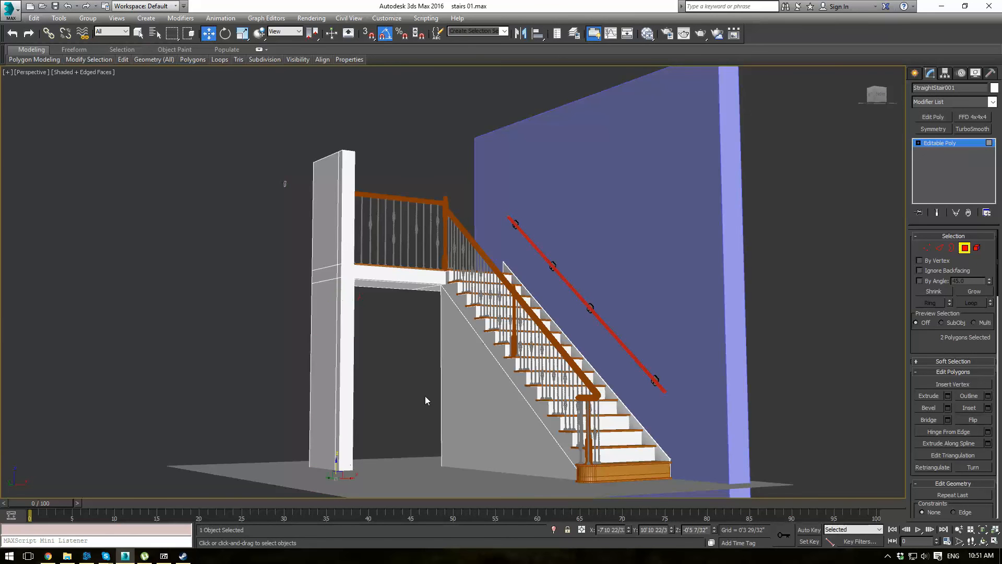
Step: Select the three narrow front-edge polygons of the landing's end wall, extrude them, and slide the extruded end along Y
{"action": "middle_click_drag", "start_coordinate": [425, 396], "coordinate": [424, 420], "text": "alt"}
{"action": "left_click", "coordinate": [334, 288]}
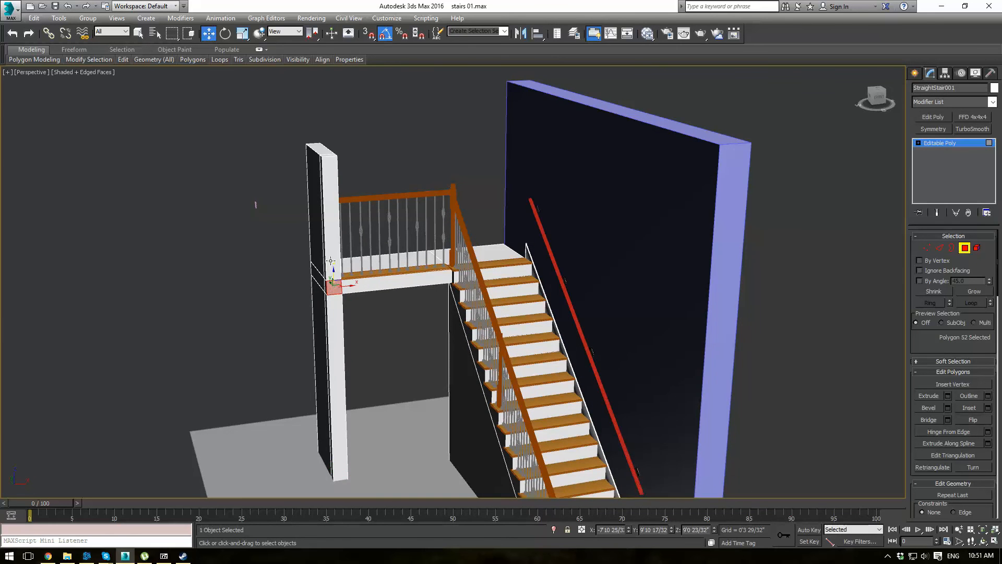
{"action": "left_click", "coordinate": [333, 315], "text": "ctrl"}
{"action": "mouse_move", "coordinate": [351, 339]}
{"action": "middle_mouse_down", "text": "alt"}
{"action": "mouse_move", "coordinate": [367, 349]}
{"action": "mouse_move", "coordinate": [337, 345]}
{"action": "middle_mouse_up", "text": "alt"}
{"action": "left_click", "coordinate": [330, 250], "text": "ctrl"}
{"action": "middle_click_drag", "start_coordinate": [351, 282], "coordinate": [766, 338], "text": "alt"}
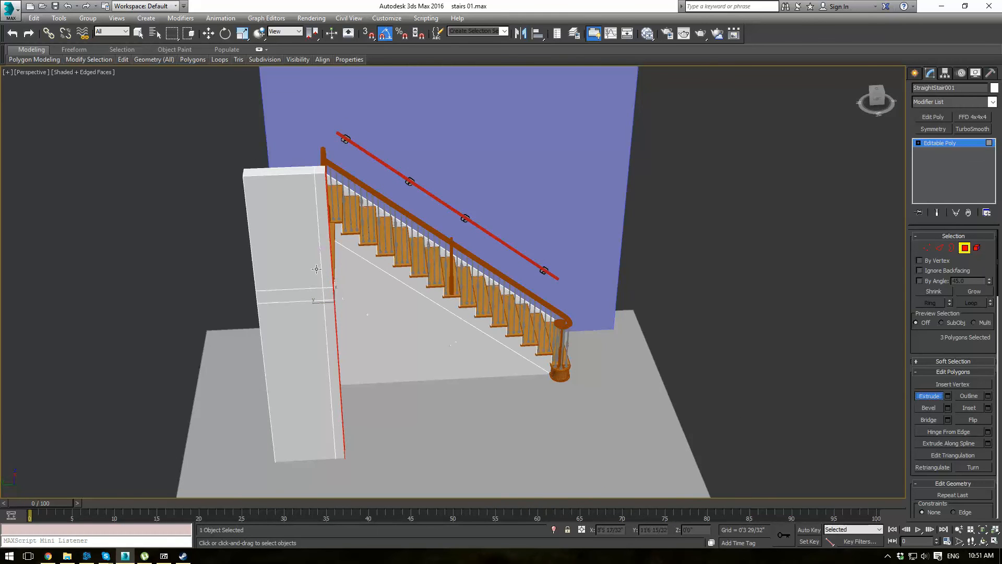
{"action": "middle_click_drag", "start_coordinate": [316, 269], "coordinate": [464, 201], "text": "alt"}
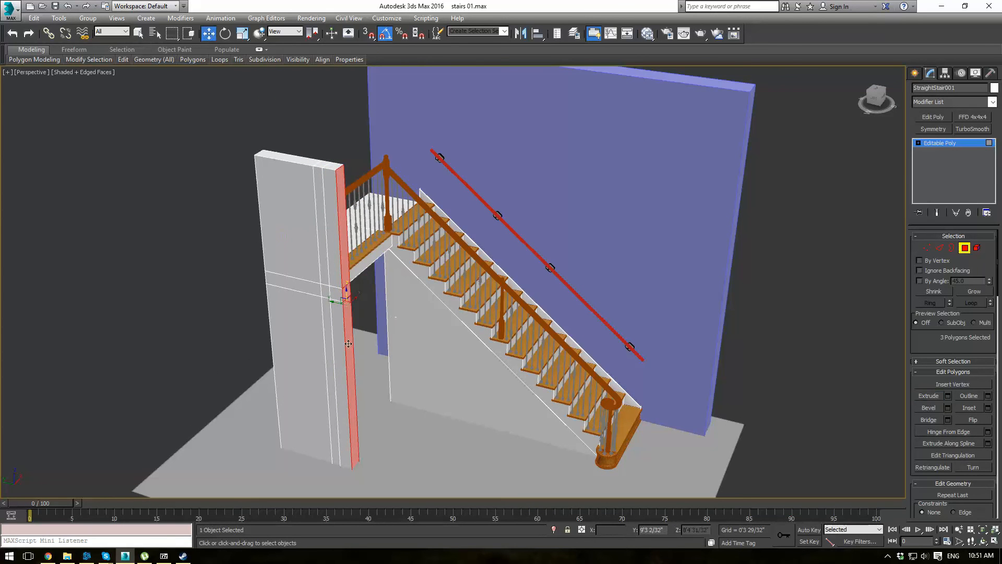
{"action": "left_click_drag", "start_coordinate": [330, 299], "coordinate": [381, 340]}
Step: Extrude the wall's selected end polygons forward along the staircase, and extrude them again by a short length
{"action": "middle_click_drag", "start_coordinate": [516, 408], "coordinate": [349, 241]}
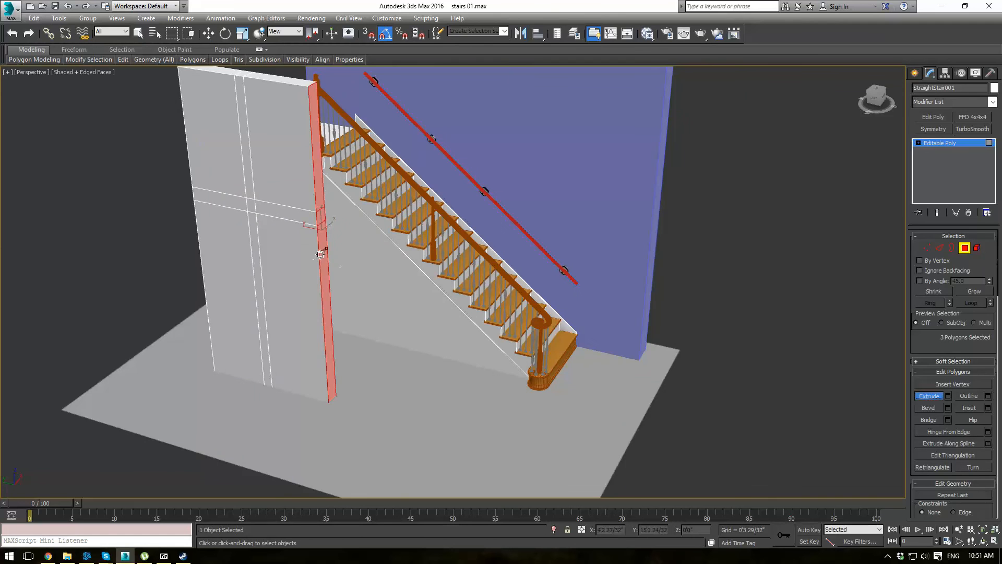
{"action": "left_click_drag", "start_coordinate": [320, 254], "coordinate": [590, 308]}
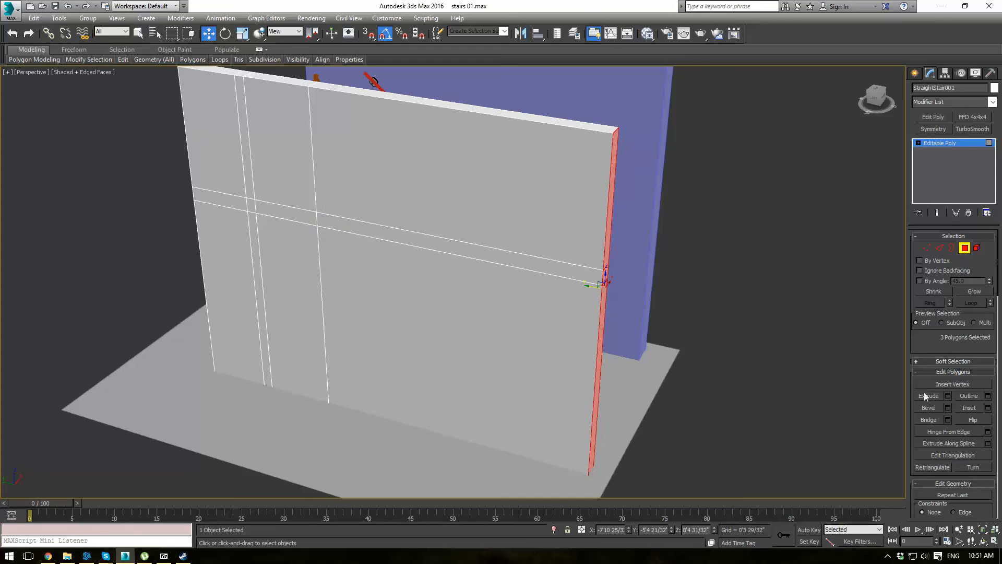
{"action": "left_click_drag", "start_coordinate": [602, 332], "coordinate": [784, 185]}
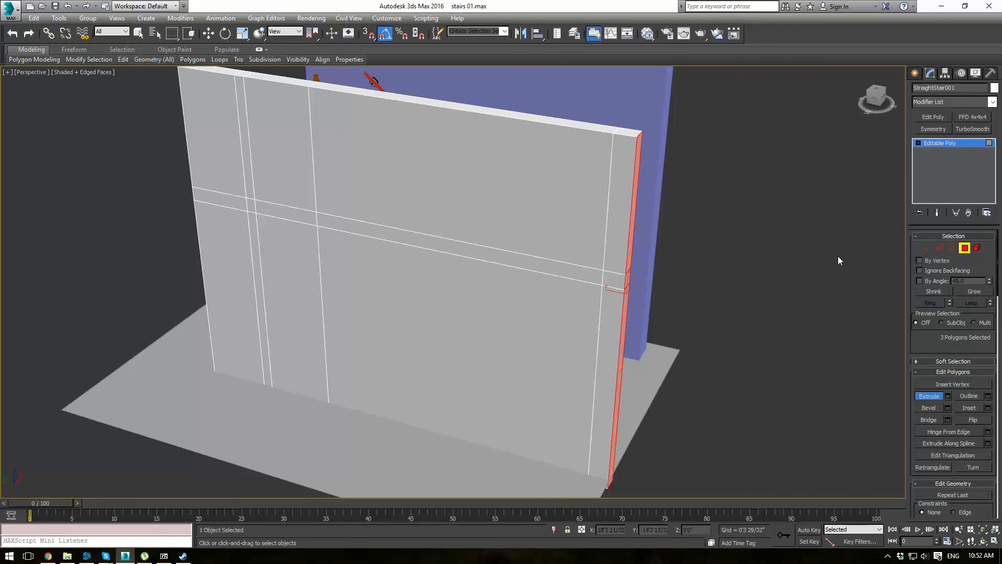
Step: Select the large lower polygons on both faces of the extended wall and bridge them into an opening
{"action": "left_click", "coordinate": [497, 319]}
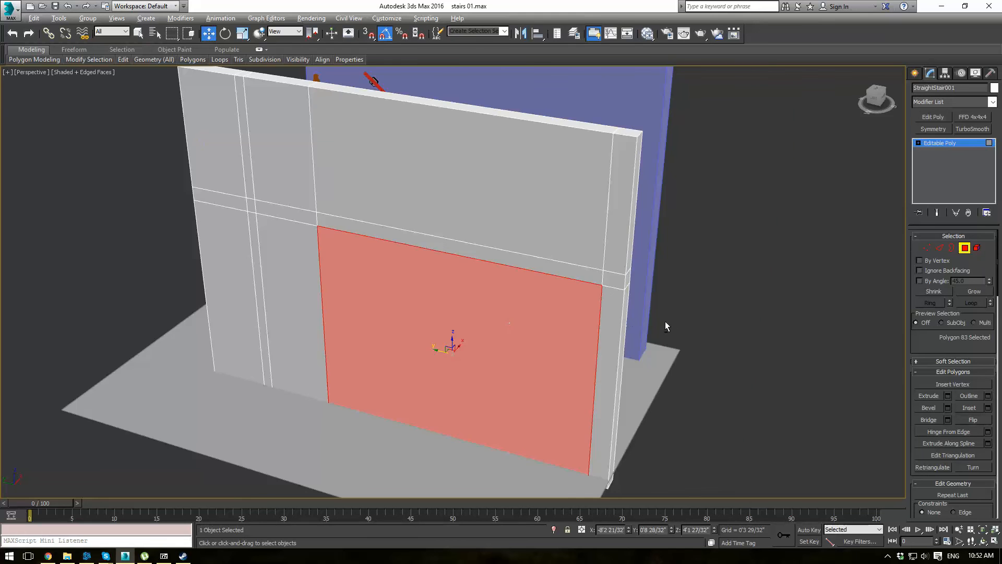
{"action": "middle_click_drag", "start_coordinate": [665, 323], "coordinate": [474, 287], "text": "alt"}
{"action": "left_click", "coordinate": [473, 287], "text": "ctrl"}
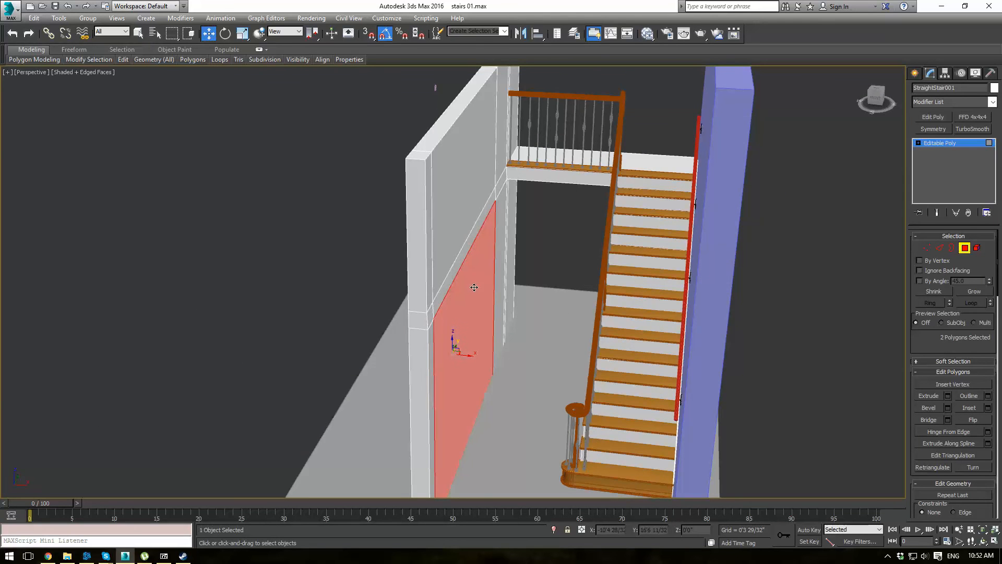
{"action": "left_click", "coordinate": [932, 419]}
{"action": "middle_click_drag", "start_coordinate": [443, 342], "coordinate": [540, 333], "text": "alt"}
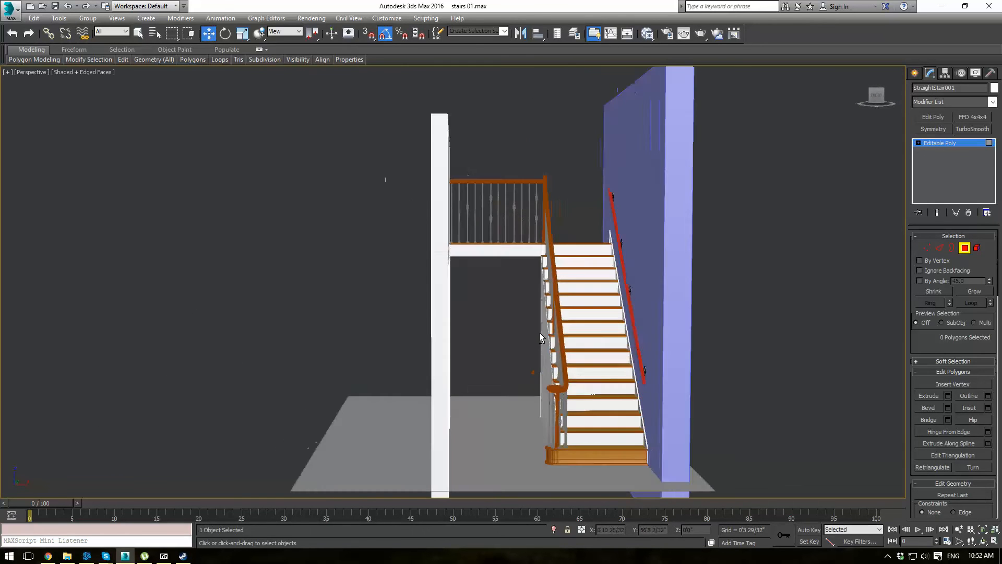
Step: Extrude the staircase's sawtooth side polygon slightly outward from the under-stair wall
{"action": "scroll", "coordinate": [529, 318], "scroll_direction": "up", "scroll_amount": 5}
{"action": "mouse_move", "coordinate": [537, 293]}
{"action": "middle_mouse_down", "text": "alt"}
{"action": "mouse_move", "coordinate": [564, 290]}
{"action": "mouse_move", "coordinate": [530, 261]}
{"action": "mouse_move", "coordinate": [519, 230]}
{"action": "mouse_move", "coordinate": [548, 298]}
{"action": "mouse_move", "coordinate": [586, 298]}
{"action": "mouse_move", "coordinate": [514, 306]}
{"action": "mouse_move", "coordinate": [577, 286]}
{"action": "mouse_move", "coordinate": [542, 298]}
{"action": "middle_mouse_up", "text": "alt"}
{"action": "scroll", "coordinate": [564, 290], "scroll_direction": "down", "scroll_amount": 6}
{"action": "scroll", "coordinate": [561, 294], "scroll_direction": "up", "scroll_amount": 8}
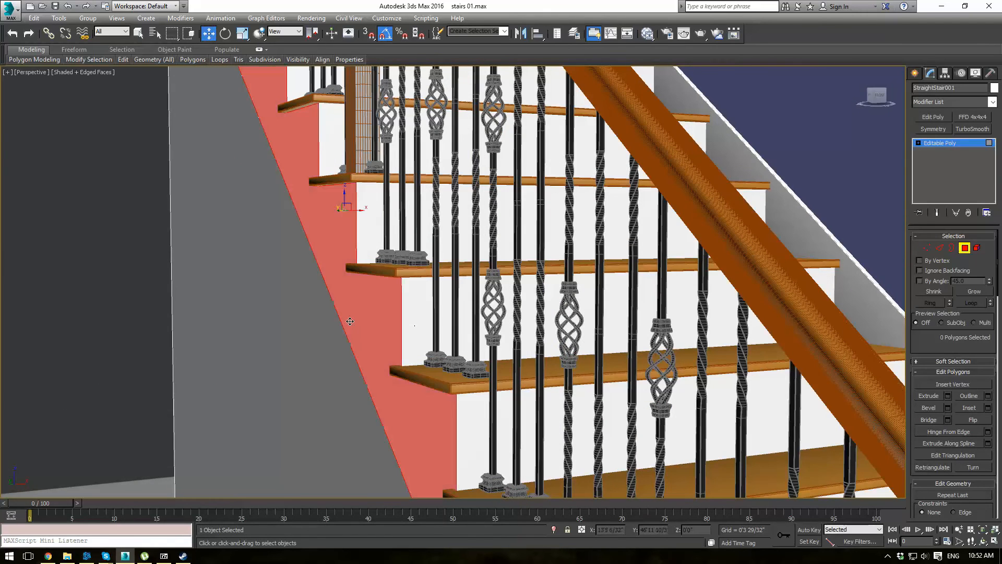
{"action": "middle_click_drag", "start_coordinate": [476, 310], "coordinate": [659, 301], "text": "alt"}
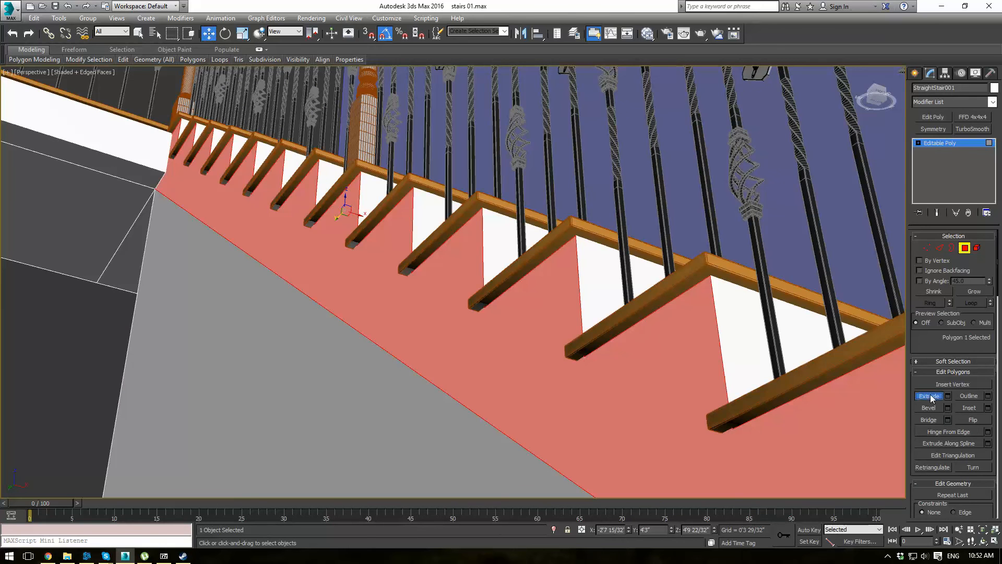
{"action": "mouse_move", "coordinate": [504, 392]}
{"action": "middle_mouse_down", "text": "alt"}
{"action": "mouse_move", "coordinate": [506, 378]}
{"action": "mouse_move", "coordinate": [491, 381]}
{"action": "middle_mouse_up", "text": "alt"}
{"action": "key", "text": "F3"}
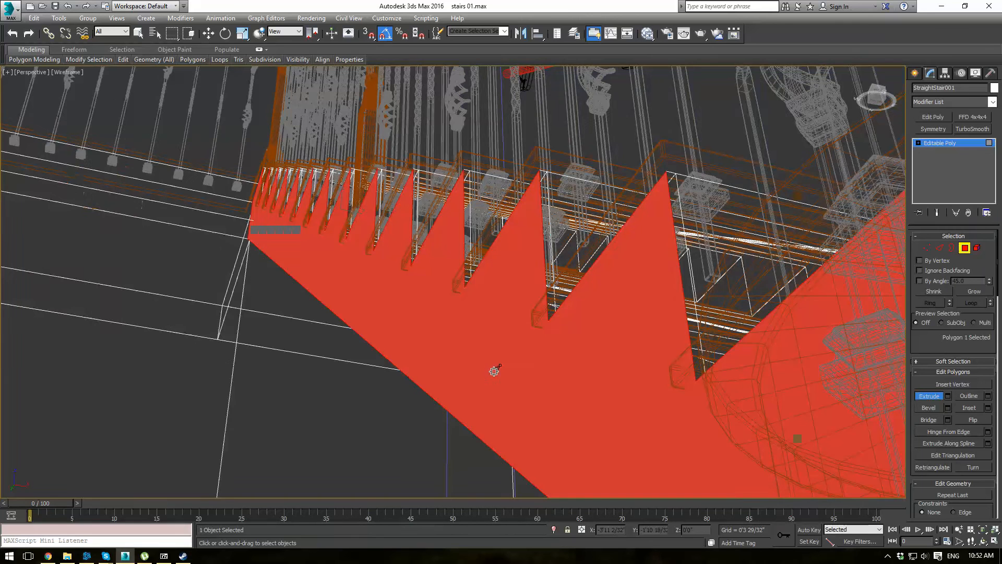
Step: Restore shaded display, check the stair side from below, leave polygon editing, and deselect the staircase
{"action": "left_click", "coordinate": [152, 325]}
{"action": "key", "text": "F3"}
{"action": "key", "text": "F4"}
{"action": "middle_click_drag", "start_coordinate": [321, 369], "coordinate": [464, 381], "text": "alt"}
{"action": "middle_click_drag", "start_coordinate": [212, 374], "coordinate": [182, 270], "text": "alt"}
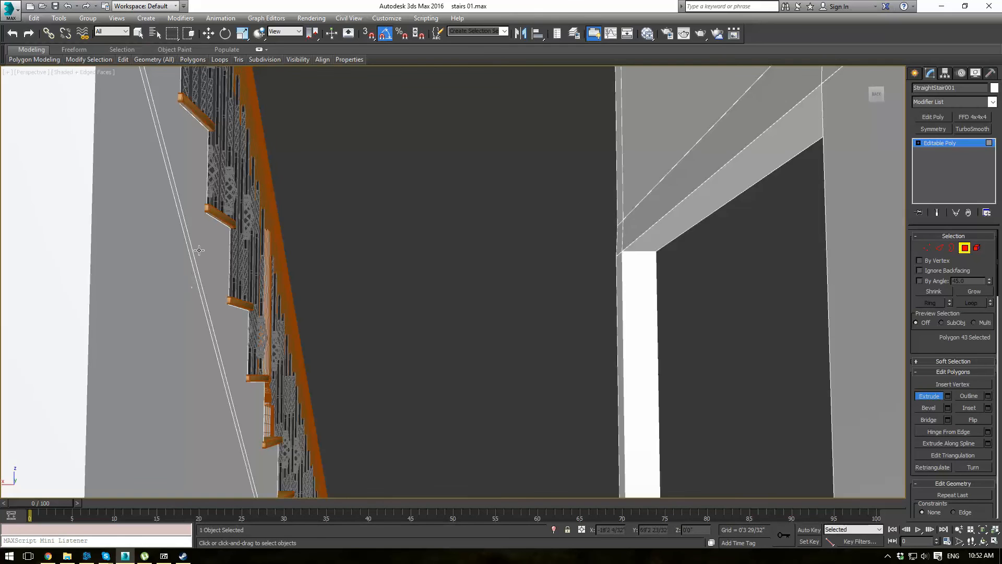
{"action": "middle_click_drag", "start_coordinate": [420, 375], "coordinate": [397, 318], "text": "alt"}
{"action": "left_click", "coordinate": [930, 144]}
{"action": "left_click", "coordinate": [219, 240]}
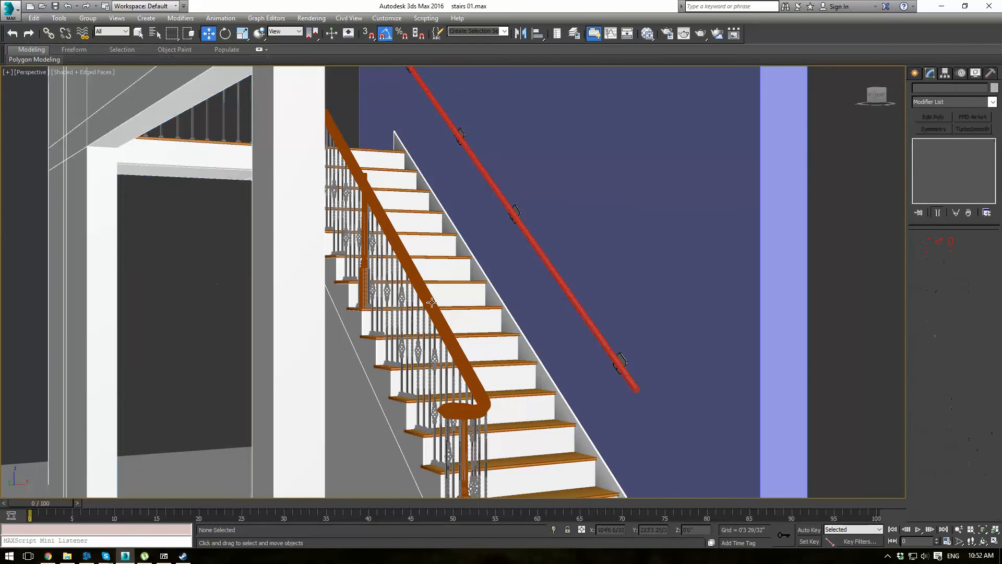
Step: Create a cylinder with AutoGrid on the wall at the landing handrail's end, about 0'2 10/32" radius and 0'0 11/32" high
{"action": "scroll", "coordinate": [458, 286], "scroll_direction": "down", "scroll_amount": 3}
{"action": "mouse_move", "coordinate": [475, 284]}
{"action": "middle_mouse_down", "text": "alt"}
{"action": "mouse_move", "coordinate": [399, 308]}
{"action": "mouse_move", "coordinate": [422, 310]}
{"action": "mouse_move", "coordinate": [373, 265]}
{"action": "middle_mouse_up", "text": "alt"}
{"action": "key", "text": "F4"}
{"action": "scroll", "coordinate": [391, 308], "scroll_direction": "up", "scroll_amount": 3}
{"action": "scroll", "coordinate": [391, 308], "scroll_direction": "down", "scroll_amount": 3}
{"action": "scroll", "coordinate": [421, 310], "scroll_direction": "up", "scroll_amount": 3}
{"action": "scroll", "coordinate": [374, 265], "scroll_direction": "up", "scroll_amount": 6}
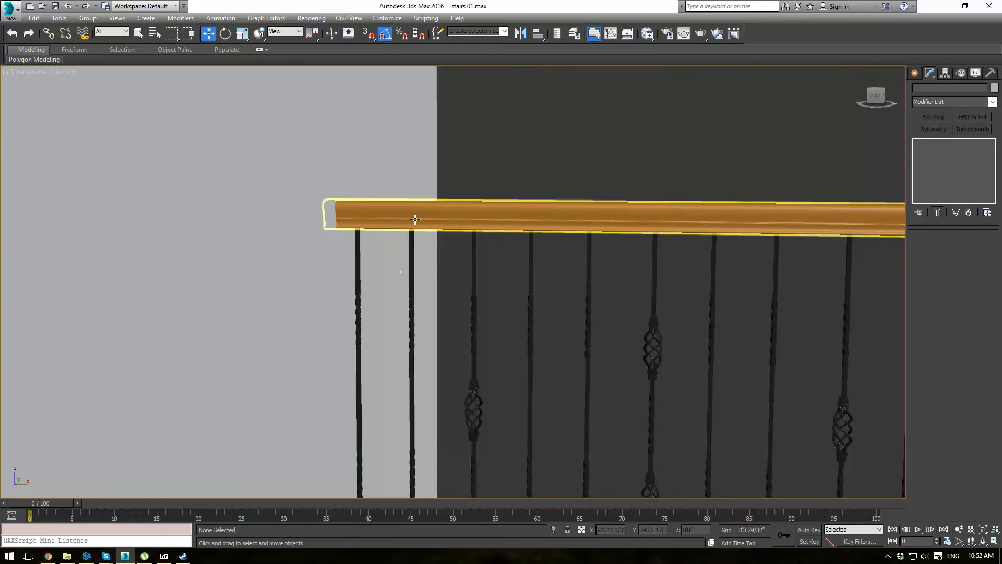
{"action": "left_click", "coordinate": [914, 73]}
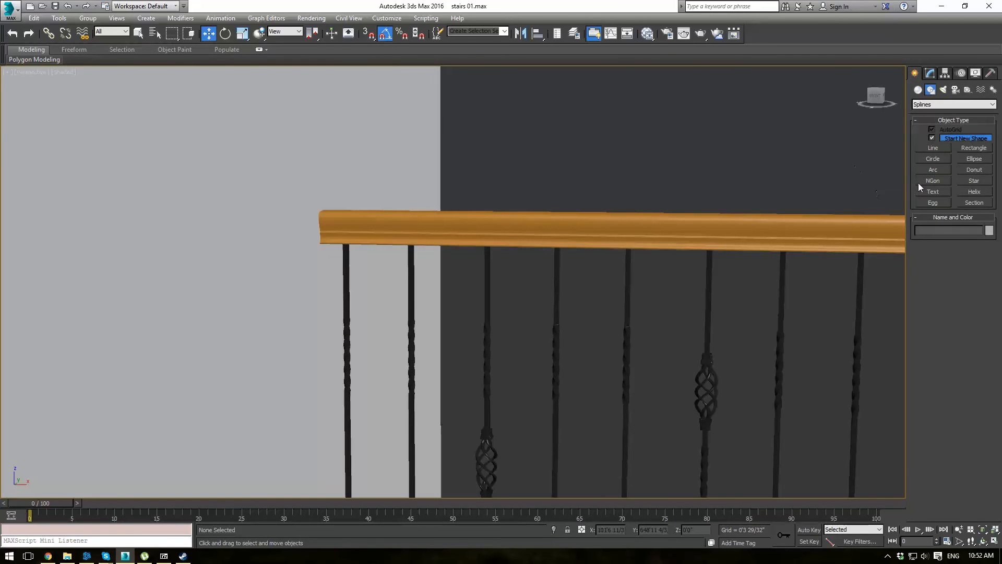
{"action": "left_click", "coordinate": [919, 90]}
{"action": "left_click", "coordinate": [919, 159]}
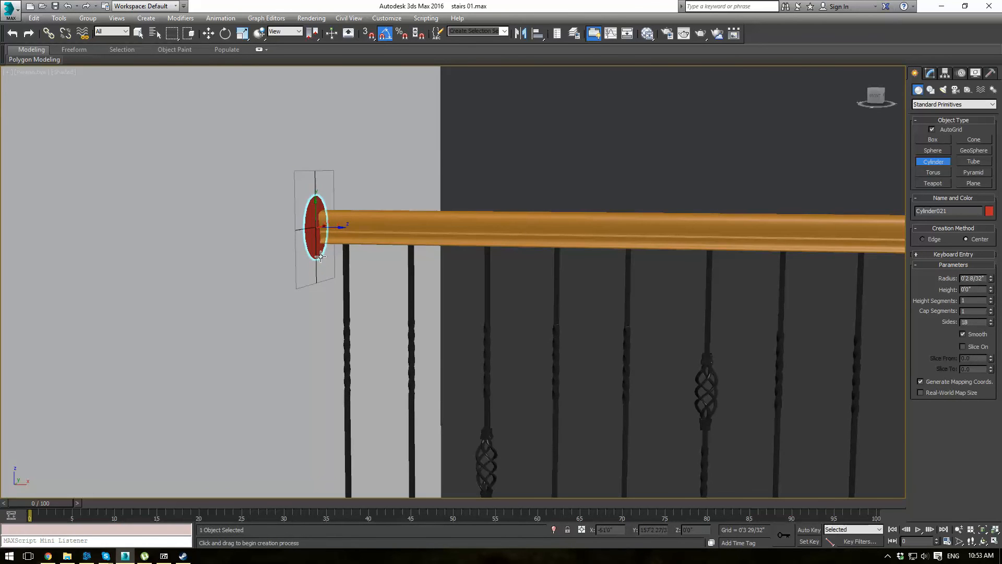
{"action": "key", "text": "z"}
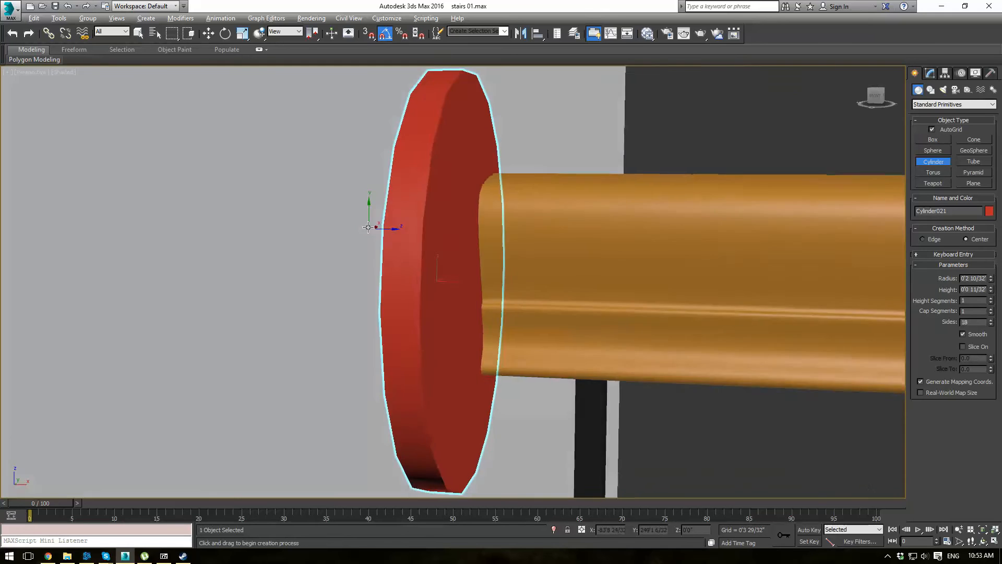
Step: Set the cylinder to 24 sides with the Local reference coordinate system for scaling, and convert it to an editable poly
{"action": "scroll", "coordinate": [410, 245], "scroll_direction": "down", "scroll_amount": 4}
{"action": "mouse_move", "coordinate": [473, 243]}
{"action": "middle_mouse_down", "text": "alt"}
{"action": "mouse_move", "coordinate": [436, 265]}
{"action": "mouse_move", "coordinate": [497, 204]}
{"action": "mouse_move", "coordinate": [474, 224]}
{"action": "middle_mouse_up", "text": "alt"}
{"action": "key", "text": "w"}
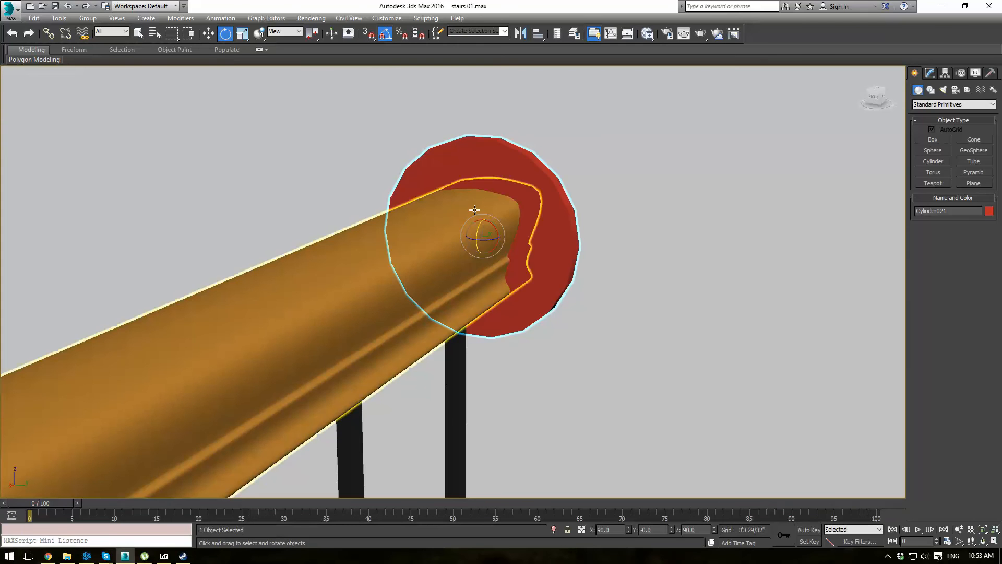
{"action": "key", "text": "r"}
{"action": "left_click_drag", "start_coordinate": [481, 213], "coordinate": [483, 242]}
{"action": "mouse_move", "coordinate": [504, 239]}
{"action": "middle_mouse_down", "text": "alt"}
{"action": "mouse_move", "coordinate": [574, 252]}
{"action": "mouse_move", "coordinate": [562, 219]}
{"action": "mouse_move", "coordinate": [489, 241]}
{"action": "middle_mouse_up", "text": "alt"}
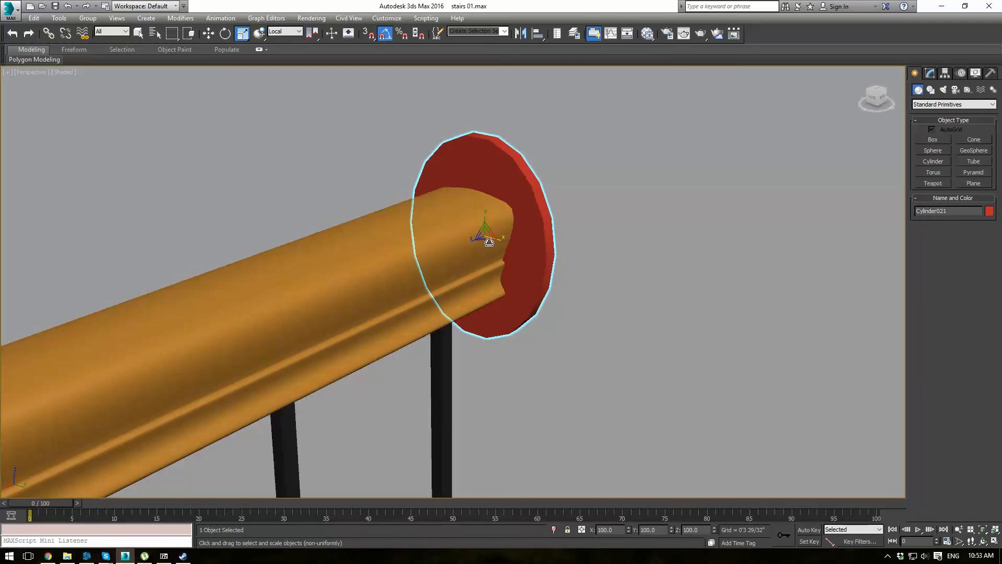
{"action": "left_click", "coordinate": [934, 74]}
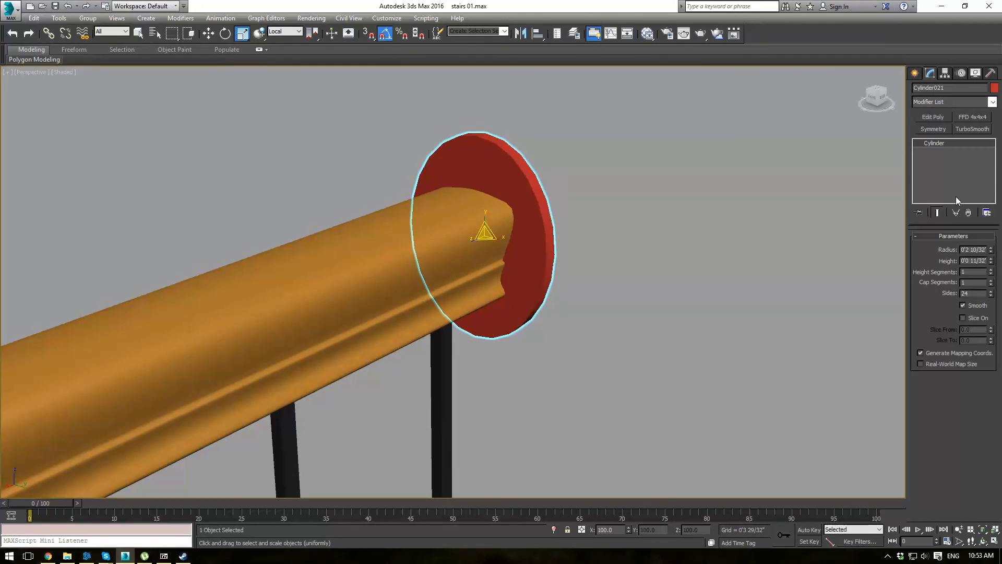
{"action": "key", "text": "ctrl+e"}
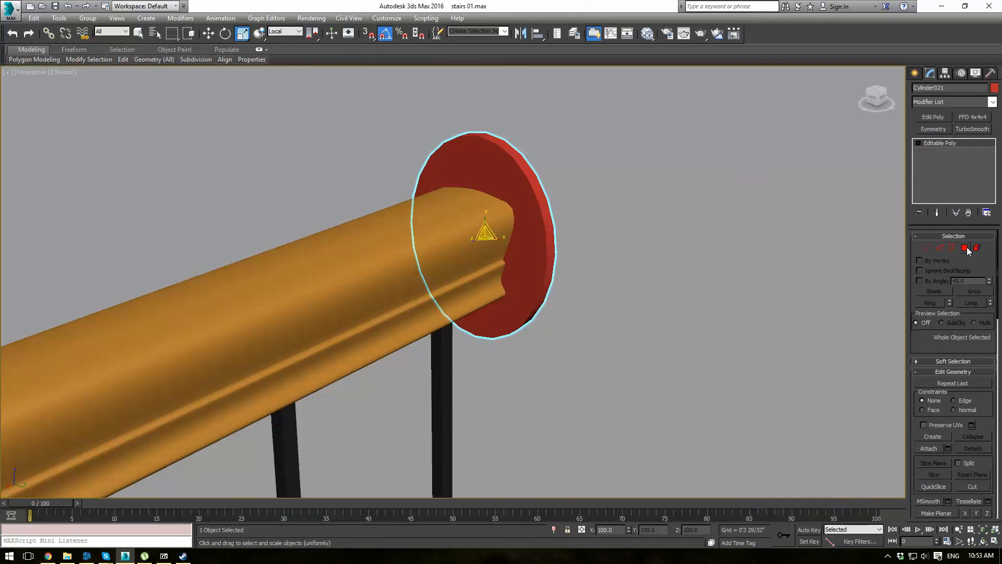
Step: Bevel the cylinder's front cap polygon repeatedly into a stepped, tapering rim and show edged faces
{"action": "left_click", "coordinate": [965, 248]}
{"action": "left_click", "coordinate": [524, 238]}
{"action": "left_click", "coordinate": [928, 407]}
{"action": "scroll", "coordinate": [579, 301], "scroll_direction": "up", "scroll_amount": 2}
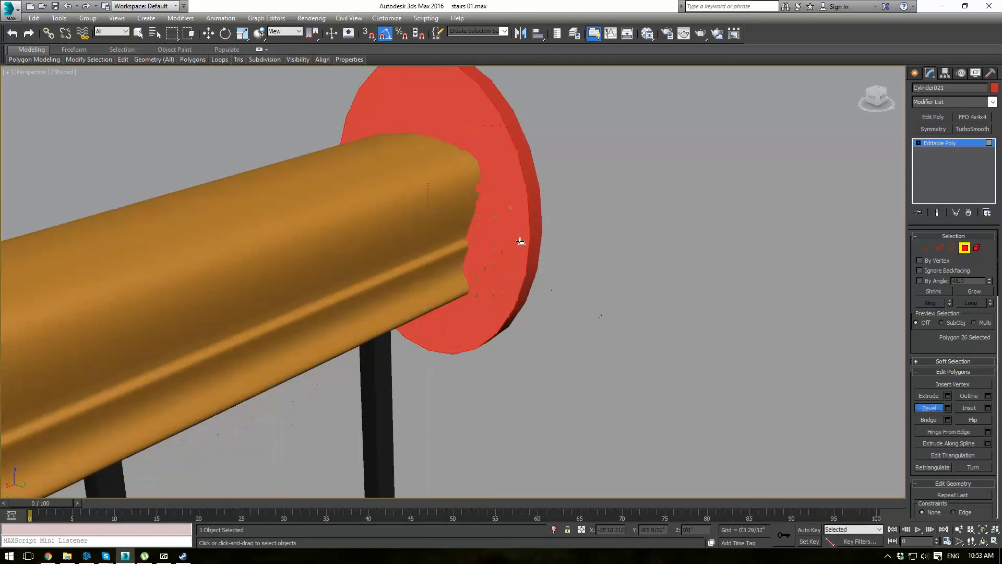
{"action": "key", "text": "F4"}
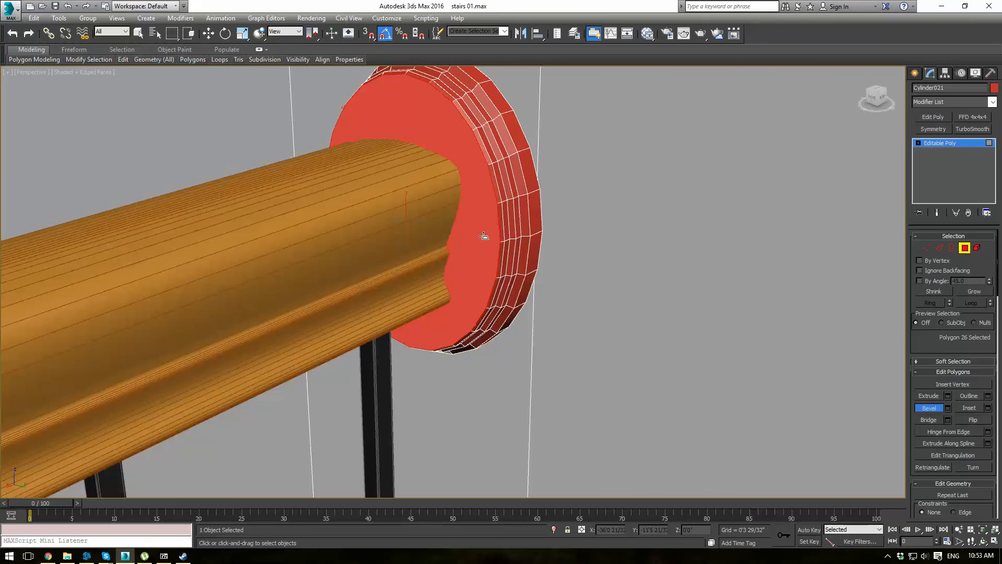
Step: Apply TurboSmooth to the beveled rail-end cap and turn off edged faces, keeping the cap selected
{"action": "left_click", "coordinate": [946, 143]}
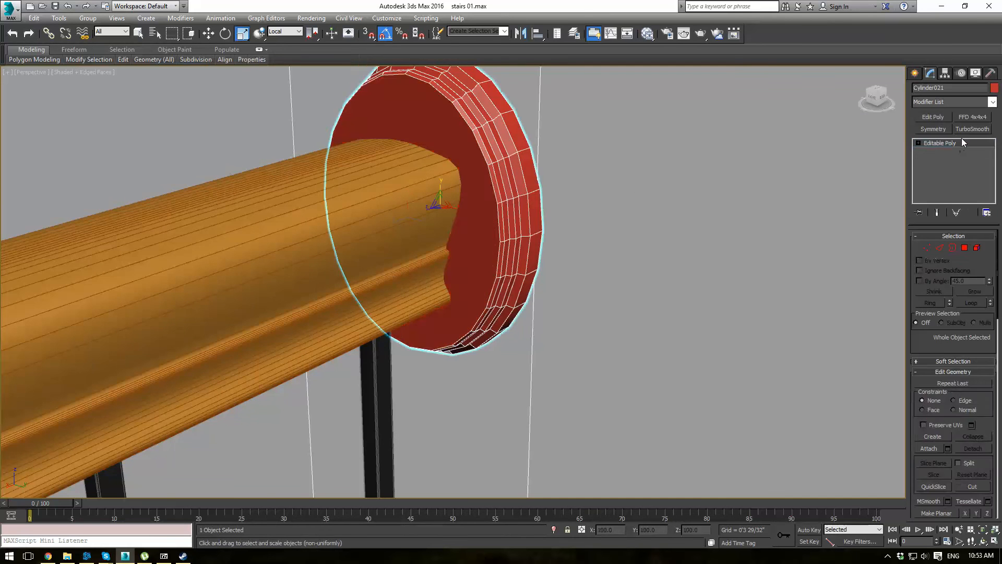
{"action": "left_click", "coordinate": [966, 130]}
{"action": "left_click", "coordinate": [645, 274]}
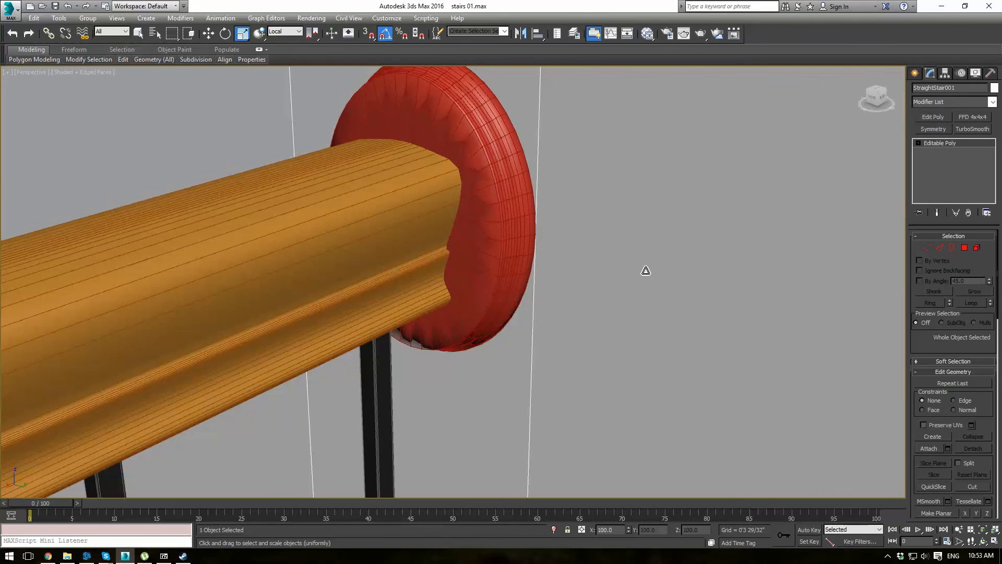
{"action": "key", "text": "F4"}
{"action": "key", "text": "ctrl+z"}
Step: Inset the cap's front polygon toward its centre at the Editable Poly level and delete the back polygon in wireframe display
{"action": "left_click", "coordinate": [931, 151]}
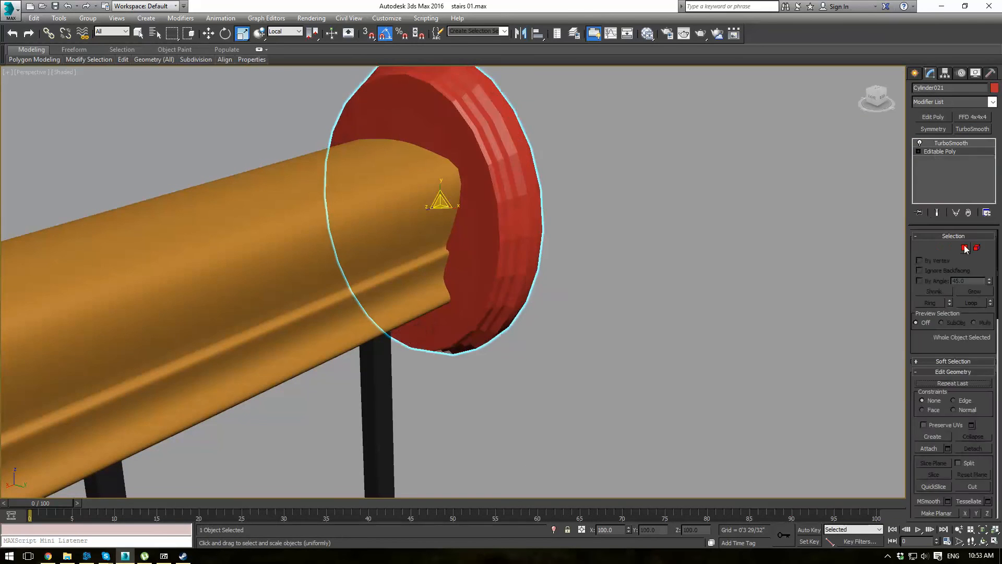
{"action": "left_click", "coordinate": [964, 248]}
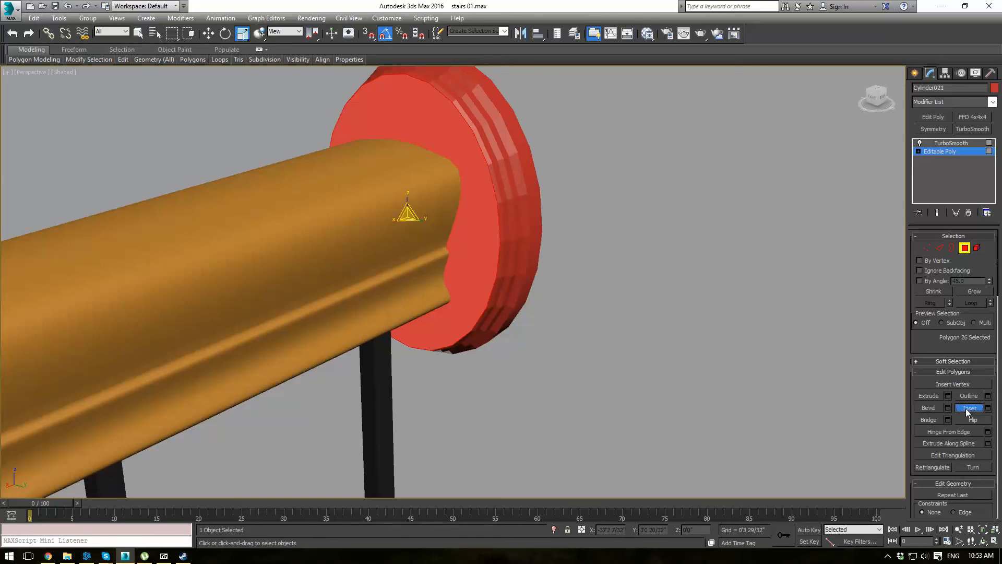
{"action": "left_click_drag", "start_coordinate": [461, 193], "coordinate": [448, 216]}
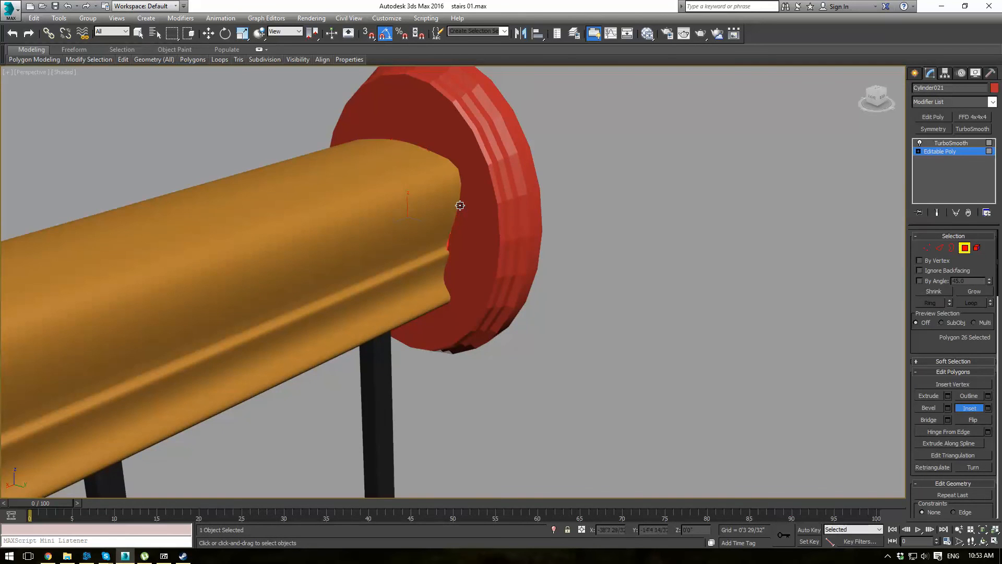
{"action": "key", "text": "F3"}
{"action": "key", "text": "r"}
{"action": "middle_click_drag", "start_coordinate": [657, 217], "coordinate": [545, 202], "text": "alt"}
{"action": "left_click", "coordinate": [464, 169]}
{"action": "key", "text": "Delete"}
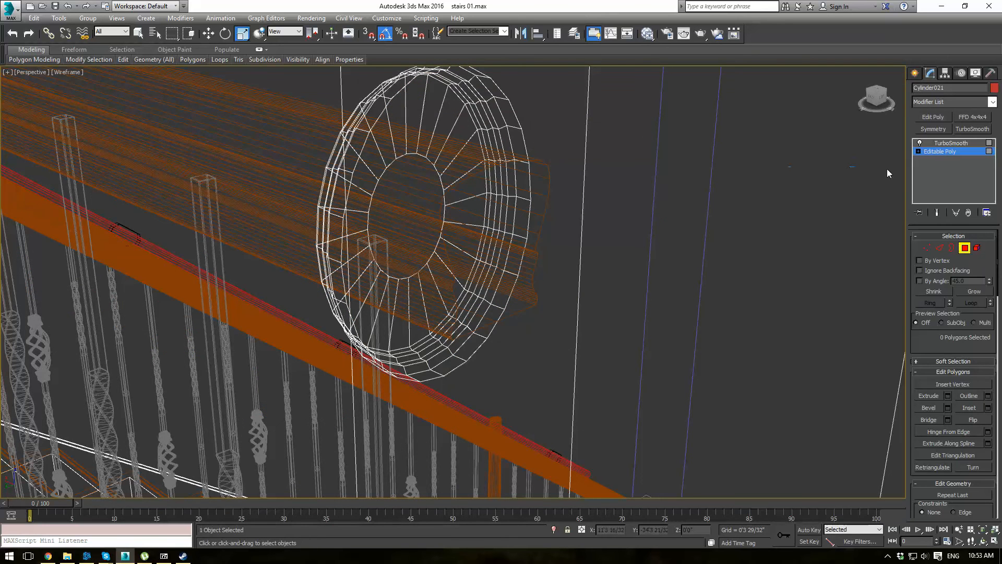
Step: Return the cap to its TurboSmooth level, deselect it, and restore shaded display at the handrail end
{"action": "left_click", "coordinate": [939, 144]}
{"action": "left_click", "coordinate": [668, 189]}
{"action": "key", "text": "F3"}
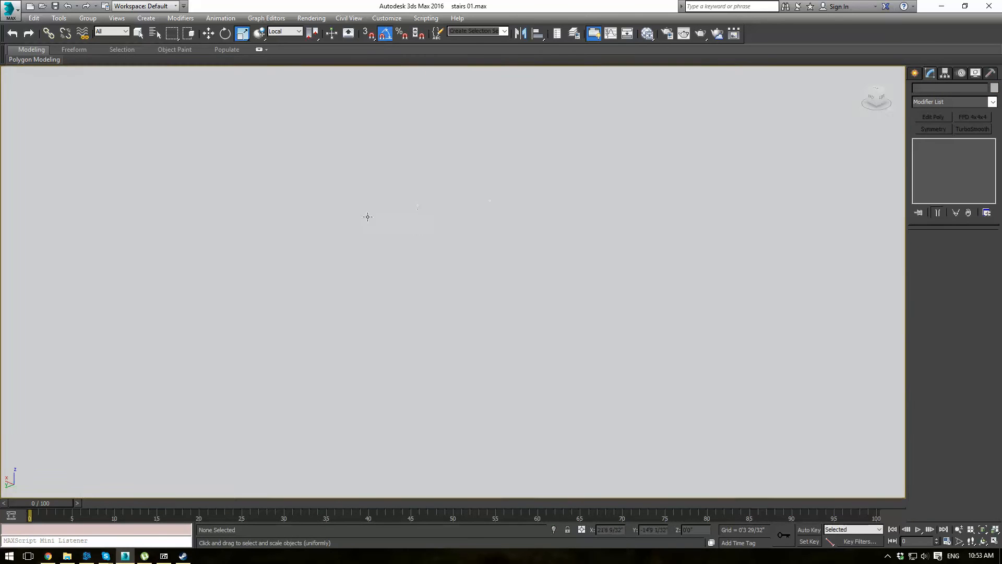
{"action": "scroll", "coordinate": [367, 217], "scroll_direction": "down", "scroll_amount": 10}
{"action": "scroll", "coordinate": [547, 274], "scroll_direction": "up", "scroll_amount": 10}
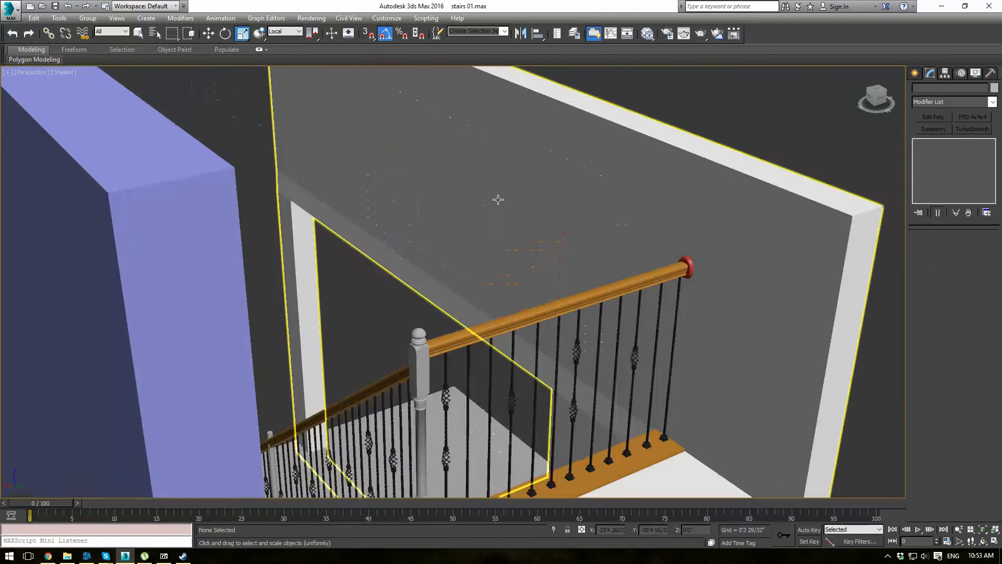
{"action": "middle_click_drag", "start_coordinate": [749, 324], "coordinate": [530, 267]}
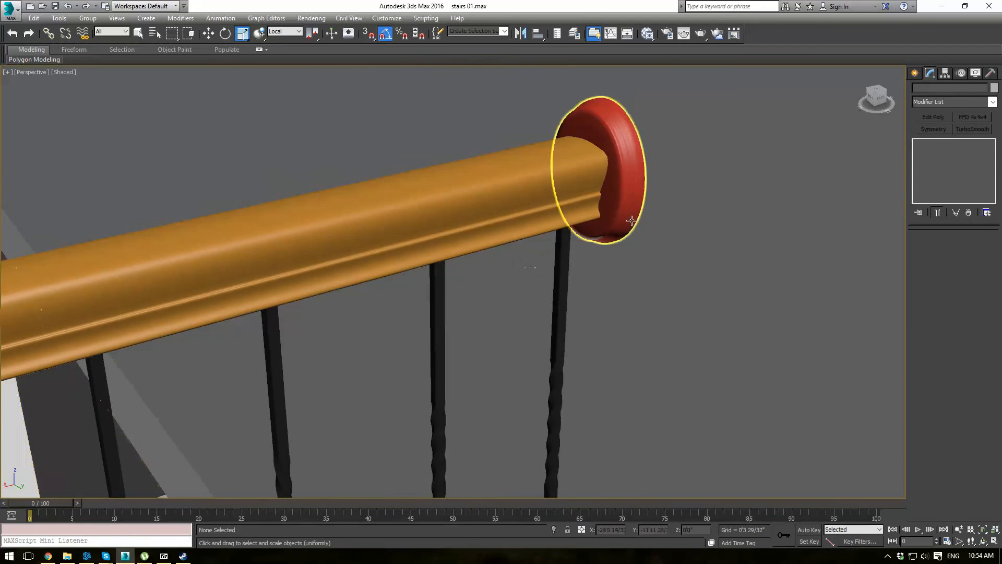
Step: Scale the rail-end cap thinner along its local Z axis at the end of the landing handrail
{"action": "scroll", "coordinate": [631, 221], "scroll_direction": "down", "scroll_amount": 3}
{"action": "left_click", "coordinate": [545, 232]}
{"action": "scroll", "coordinate": [548, 240], "scroll_direction": "up", "scroll_amount": 8}
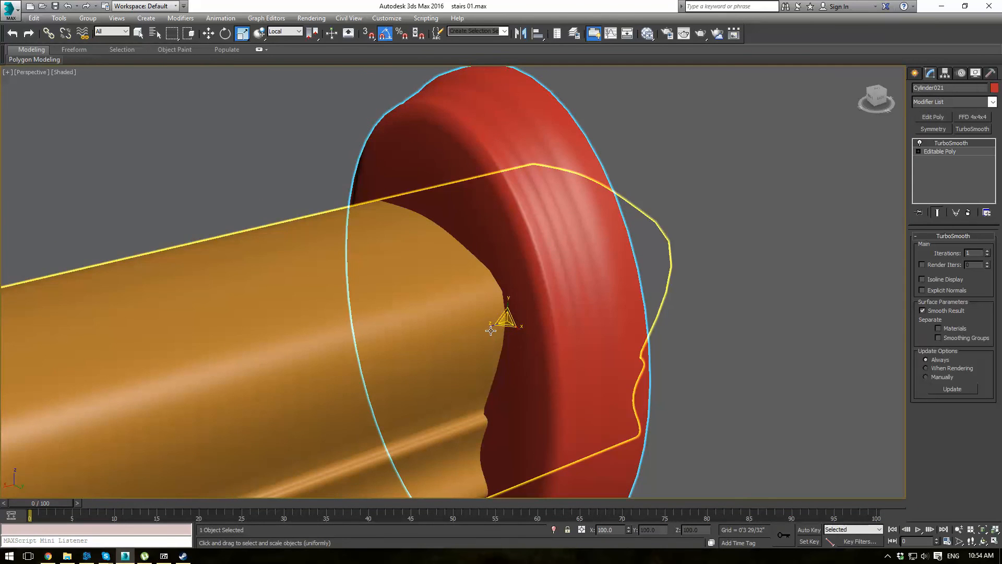
{"action": "left_click_drag", "start_coordinate": [490, 330], "coordinate": [508, 323]}
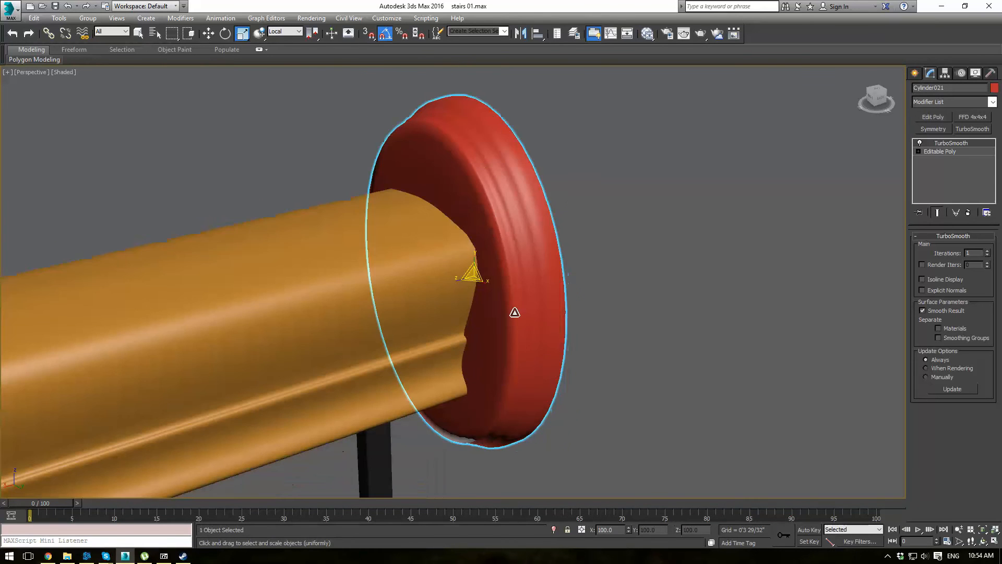
{"action": "mouse_move", "coordinate": [459, 279]}
{"action": "left_mouse_down"}
{"action": "mouse_move", "coordinate": [496, 266]}
{"action": "mouse_move", "coordinate": [472, 277]}
{"action": "left_mouse_up"}
{"action": "scroll", "coordinate": [451, 278], "scroll_direction": "down", "scroll_amount": 2}
{"action": "scroll", "coordinate": [450, 278], "scroll_direction": "down", "scroll_amount": 3}
{"action": "left_click", "coordinate": [318, 208]}
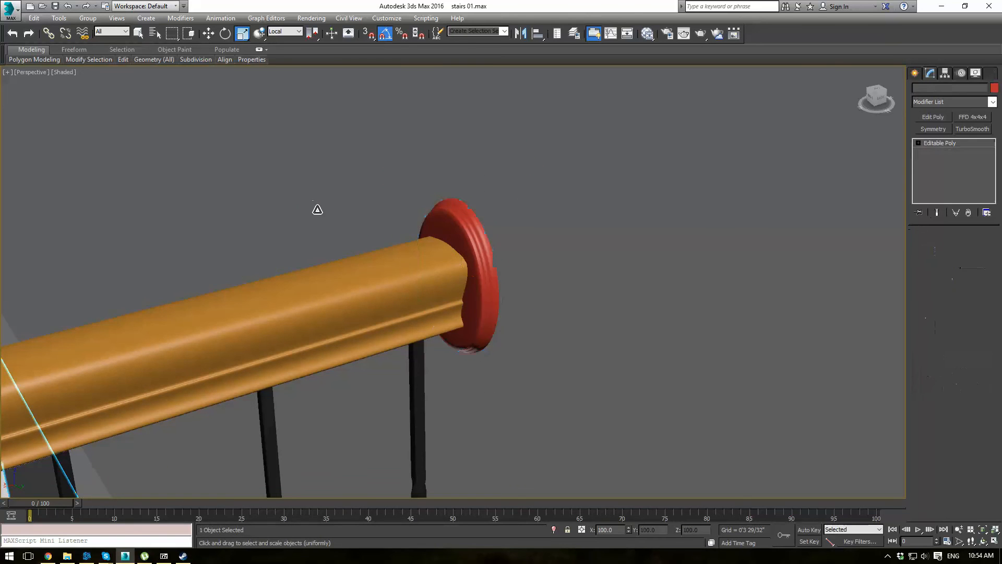
Step: Change the rail-end cap's object colour to the same orange as the handrail
{"action": "left_click", "coordinate": [439, 293]}
{"action": "left_click", "coordinate": [452, 245]}
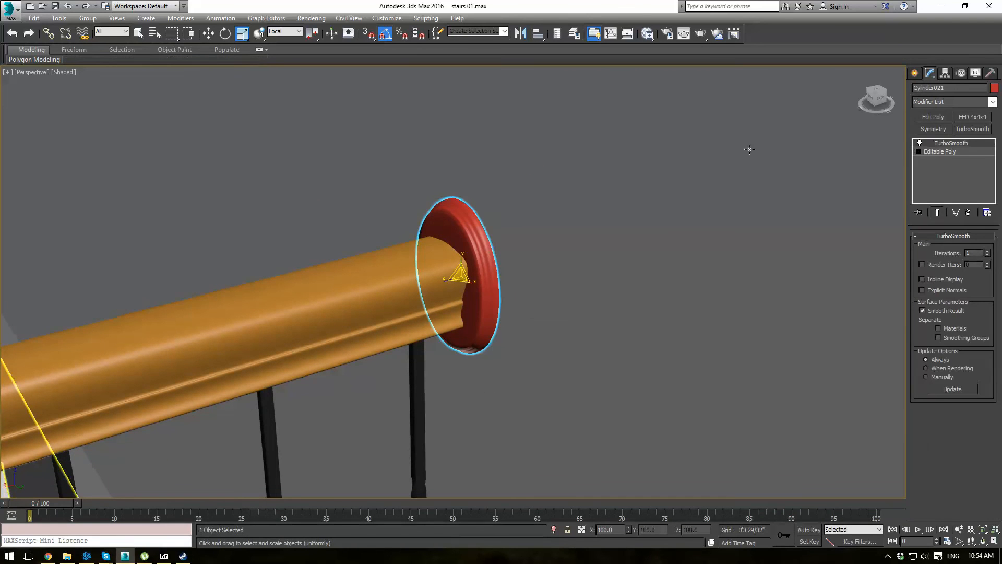
{"action": "left_click", "coordinate": [996, 88]}
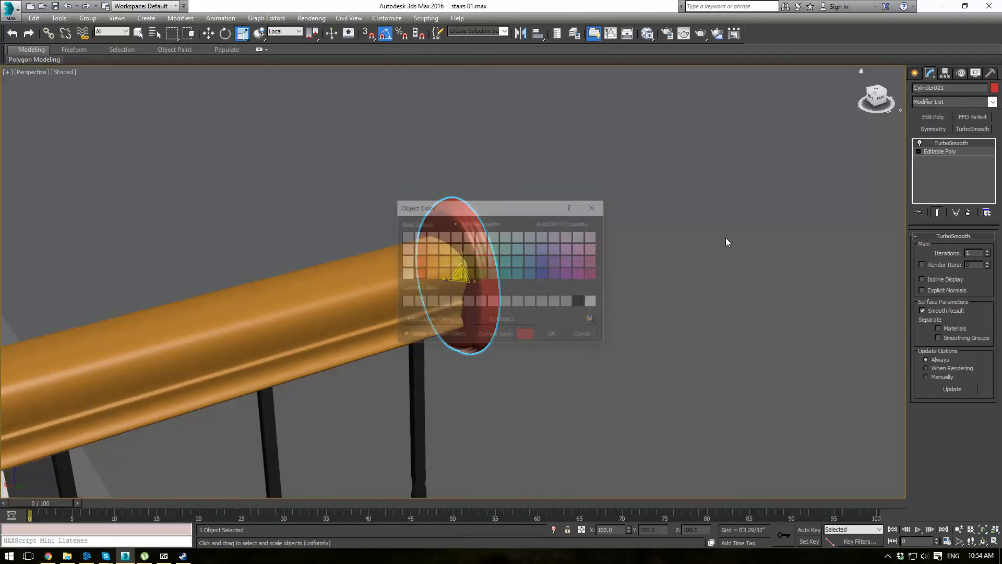
{"action": "left_click", "coordinate": [559, 334]}
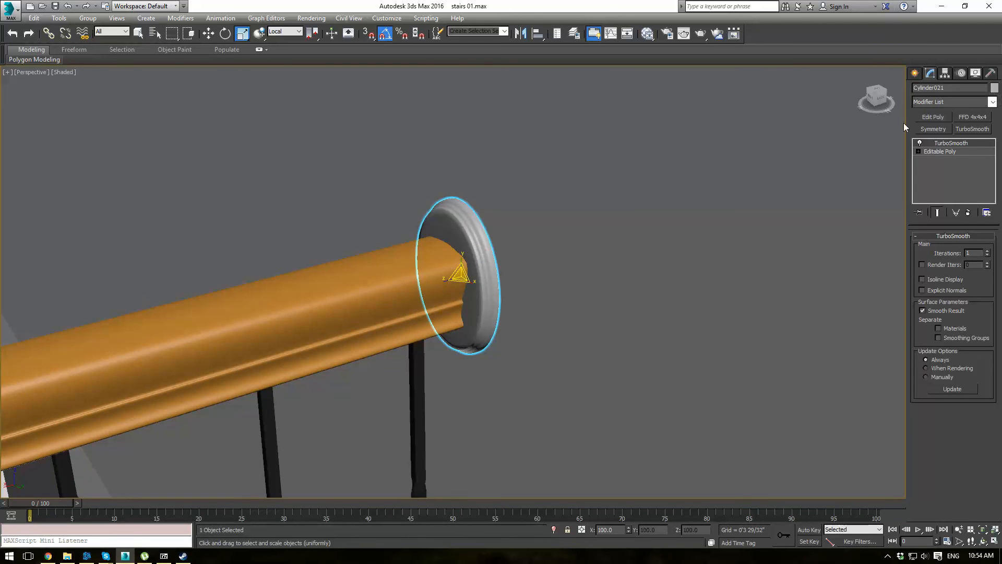
{"action": "left_click", "coordinate": [994, 88]}
{"action": "left_click", "coordinate": [551, 337]}
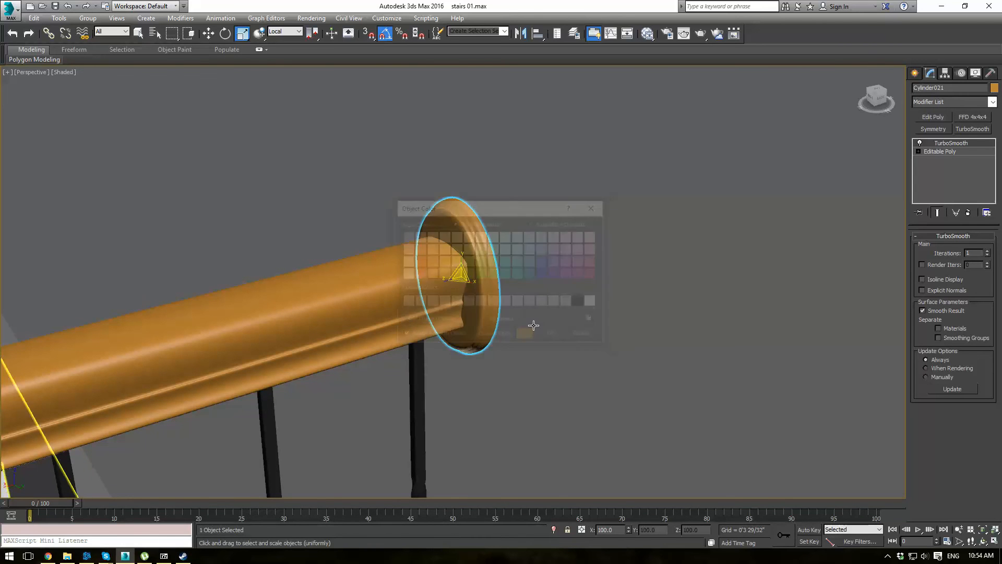
Step: Move the middle newel post straight down to bring its protruding top under the stair handrail, and deselect it
{"action": "scroll", "coordinate": [447, 296], "scroll_direction": "down", "scroll_amount": 6}
{"action": "left_click", "coordinate": [183, 283]}
{"action": "middle_click_drag", "start_coordinate": [326, 289], "coordinate": [537, 318], "text": "alt"}
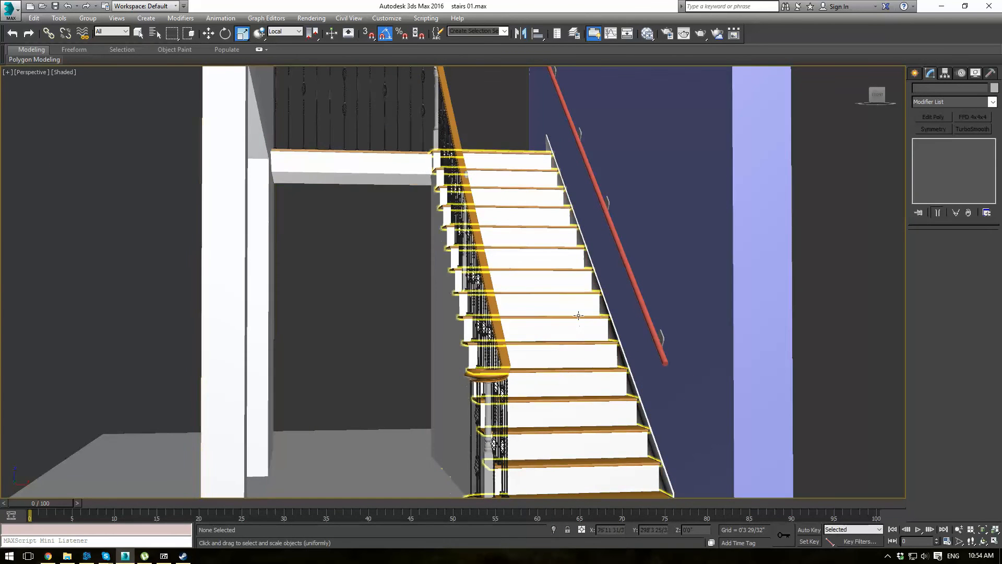
{"action": "middle_click_drag", "start_coordinate": [569, 412], "coordinate": [448, 344]}
{"action": "scroll", "coordinate": [397, 297], "scroll_direction": "up", "scroll_amount": 6}
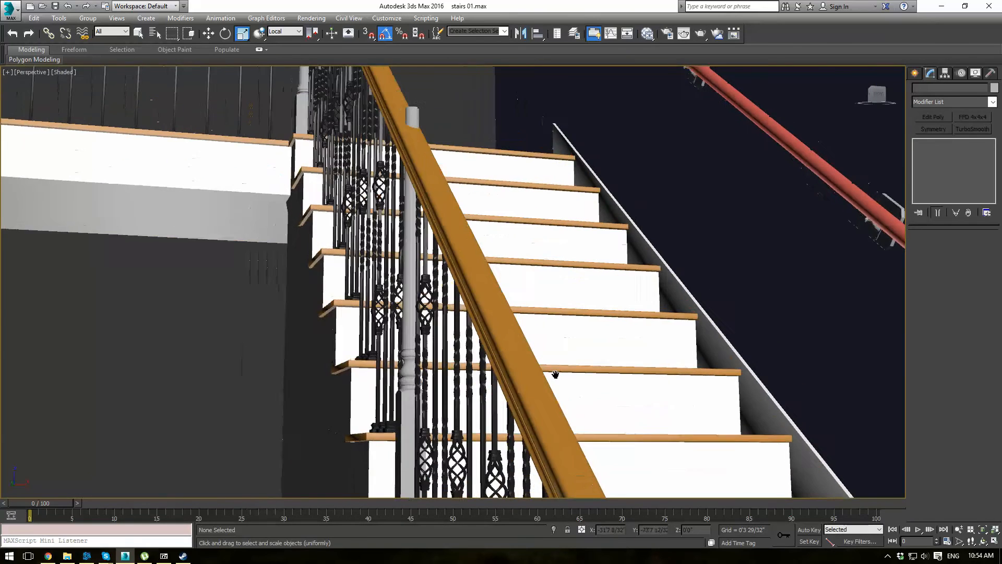
{"action": "left_click", "coordinate": [409, 313]}
{"action": "mouse_move", "coordinate": [410, 313]}
{"action": "middle_mouse_down", "text": "alt"}
{"action": "mouse_move", "coordinate": [425, 329]}
{"action": "mouse_move", "coordinate": [452, 331]}
{"action": "mouse_move", "coordinate": [412, 329]}
{"action": "middle_mouse_up", "text": "alt"}
{"action": "key", "text": "w"}
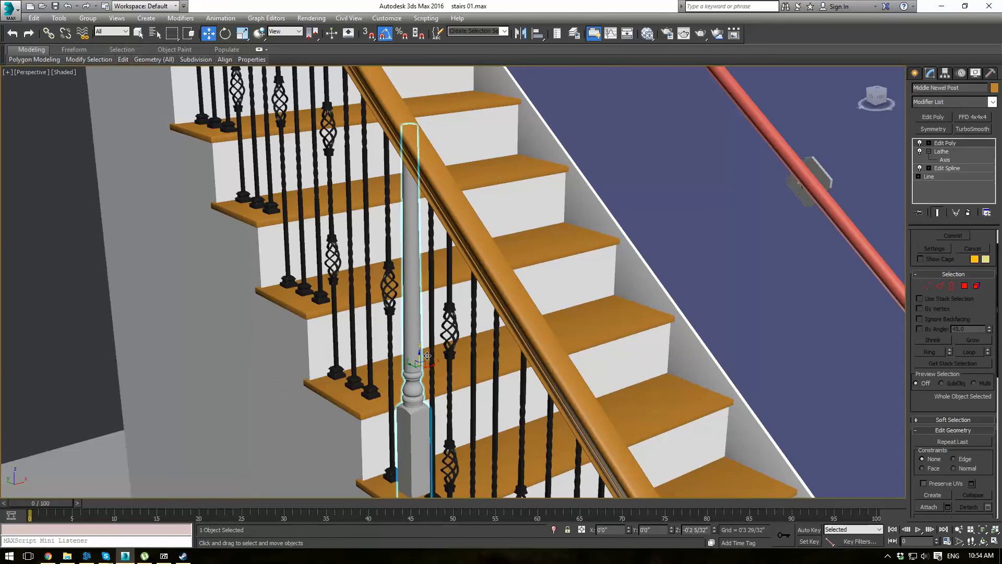
{"action": "left_click", "coordinate": [96, 299]}
{"action": "middle_click_drag", "start_coordinate": [157, 299], "coordinate": [348, 185], "text": "alt"}
{"action": "scroll", "coordinate": [490, 312], "scroll_direction": "down", "scroll_amount": 5}
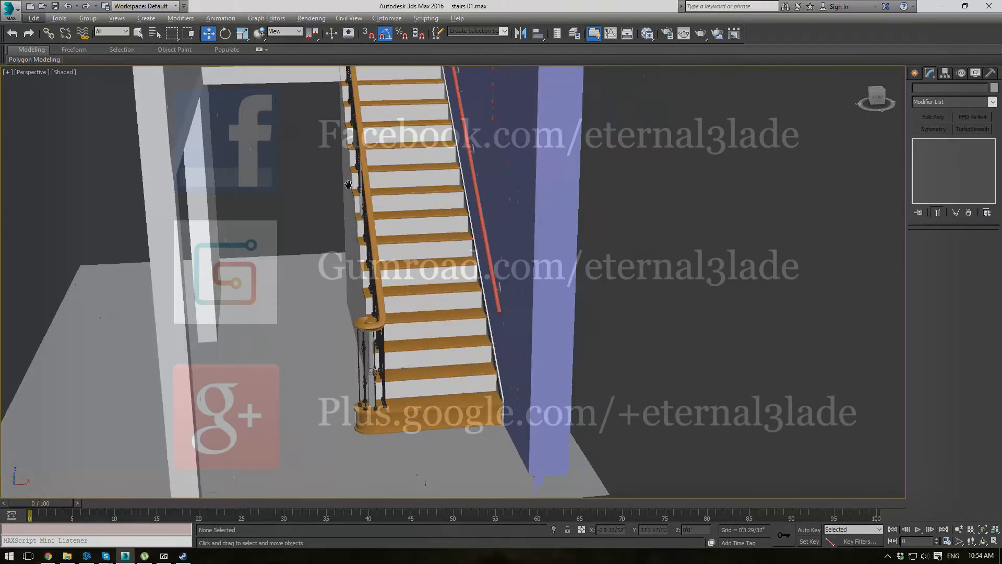